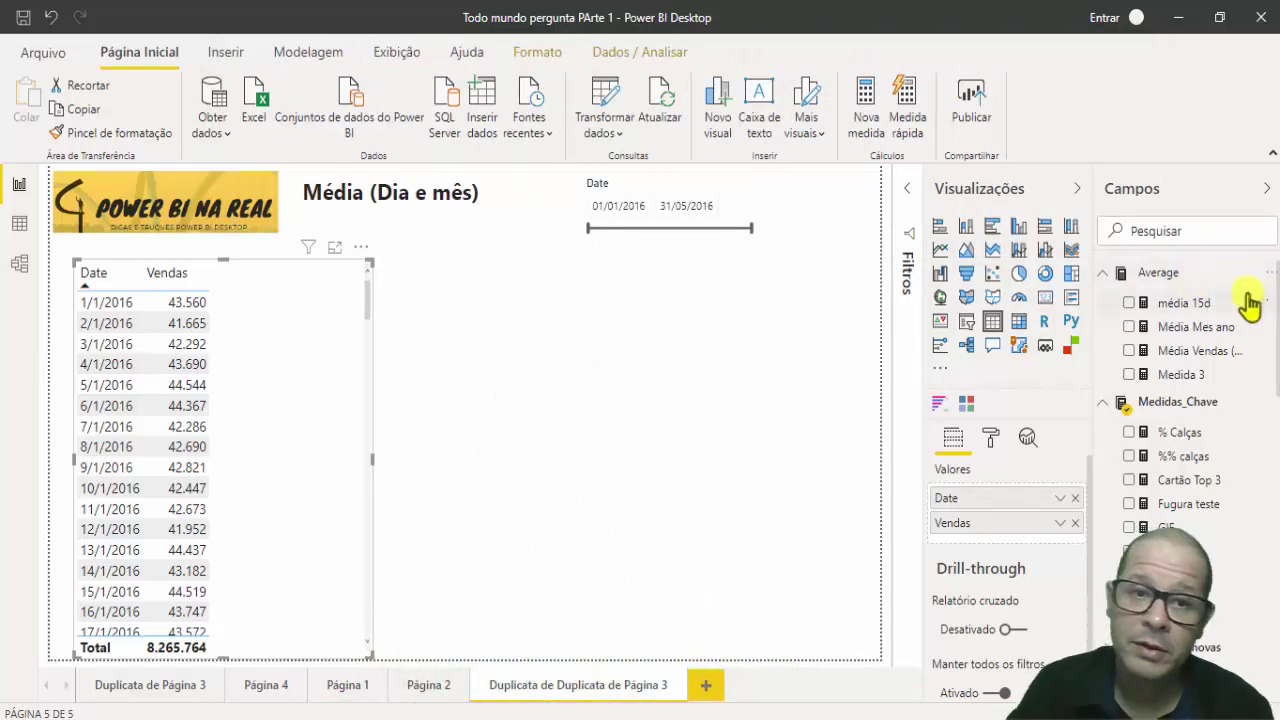
- Check the page-level Ano filter, then look through the dates and sales listed in the daily table
{"action": "left_click", "coordinate": [909, 193]}
{"action": "left_click", "coordinate": [848, 507]}
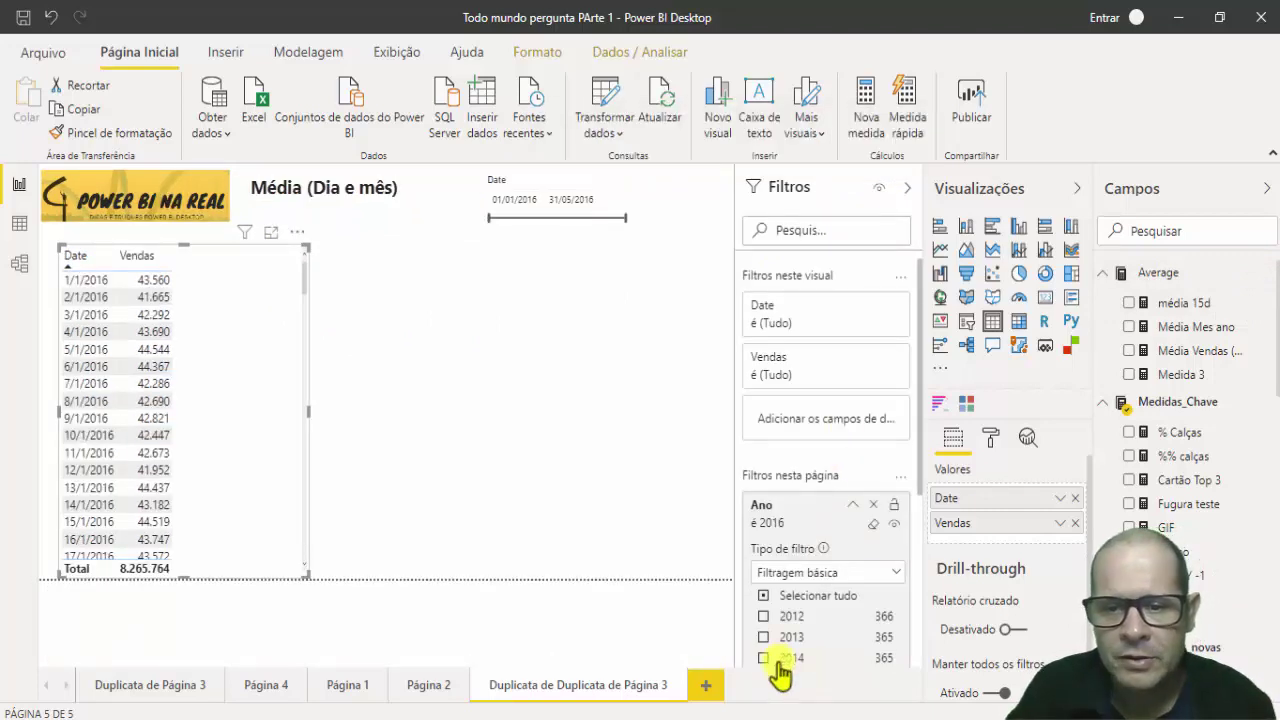
{"action": "scroll", "coordinate": [818, 624], "scroll_direction": "down", "scroll_amount": 3}
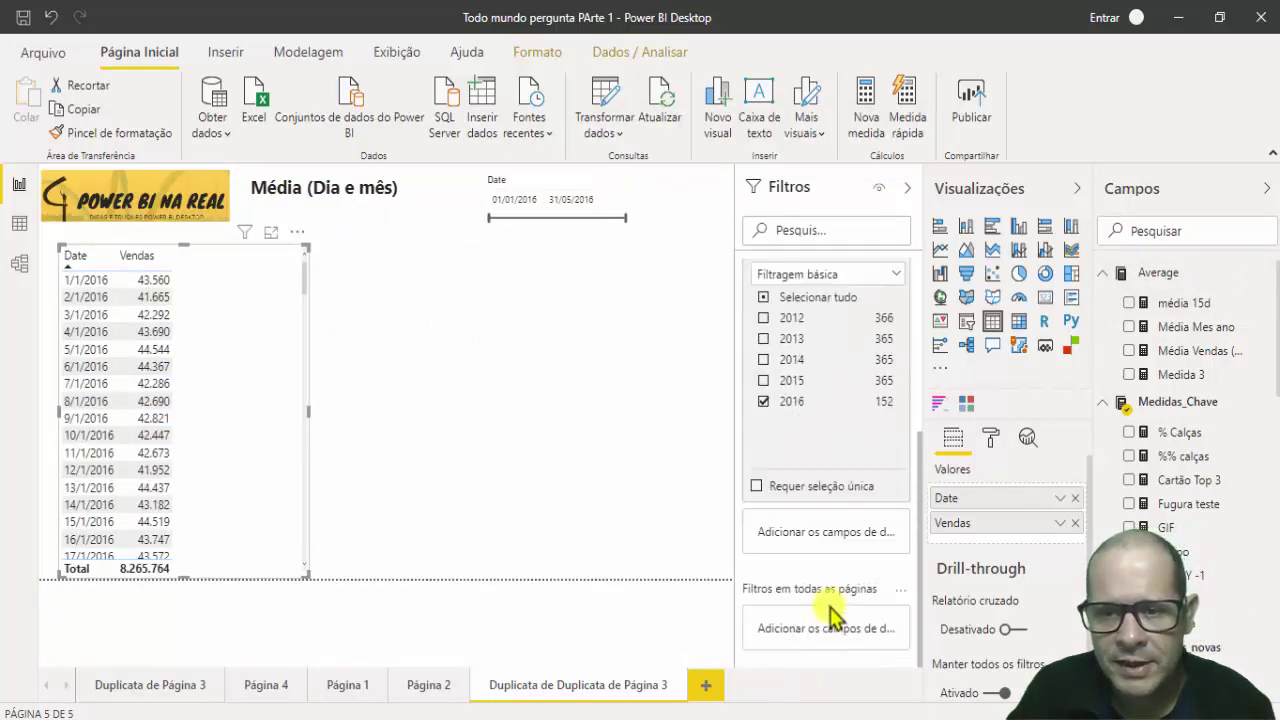
{"action": "left_click", "coordinate": [907, 190]}
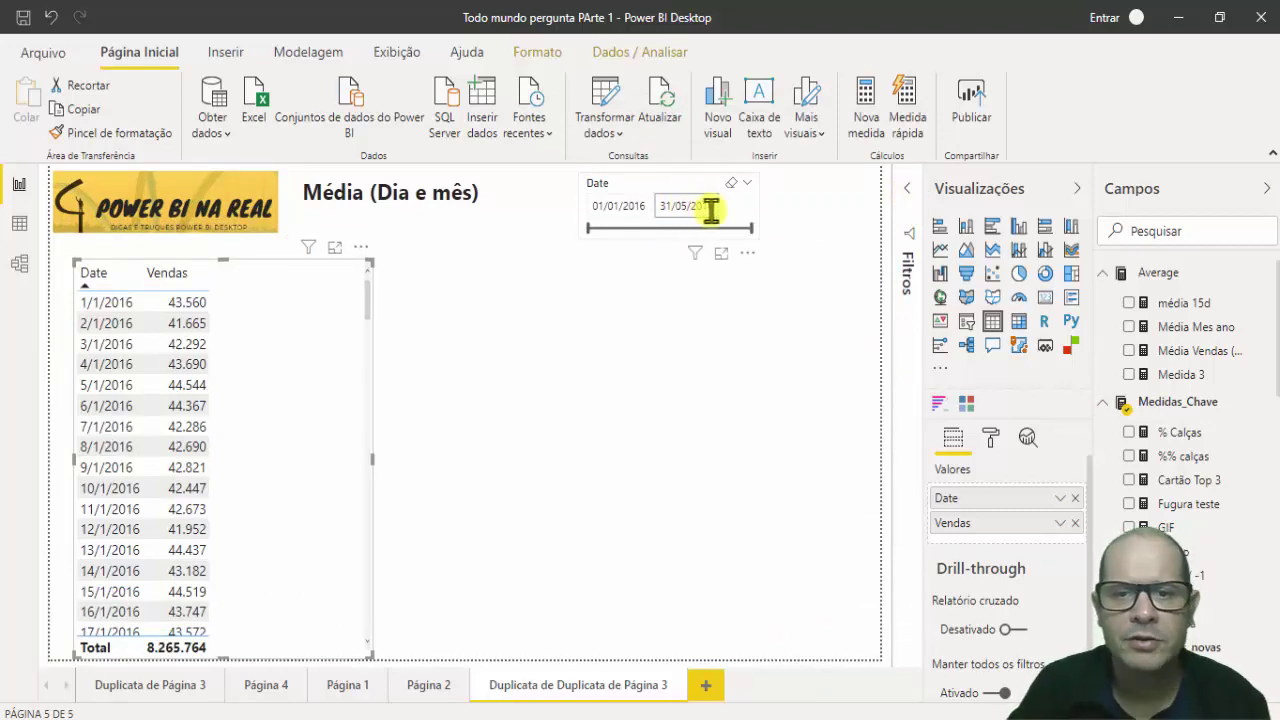
{"action": "scroll", "coordinate": [210, 351], "scroll_direction": "down", "scroll_amount": 2}
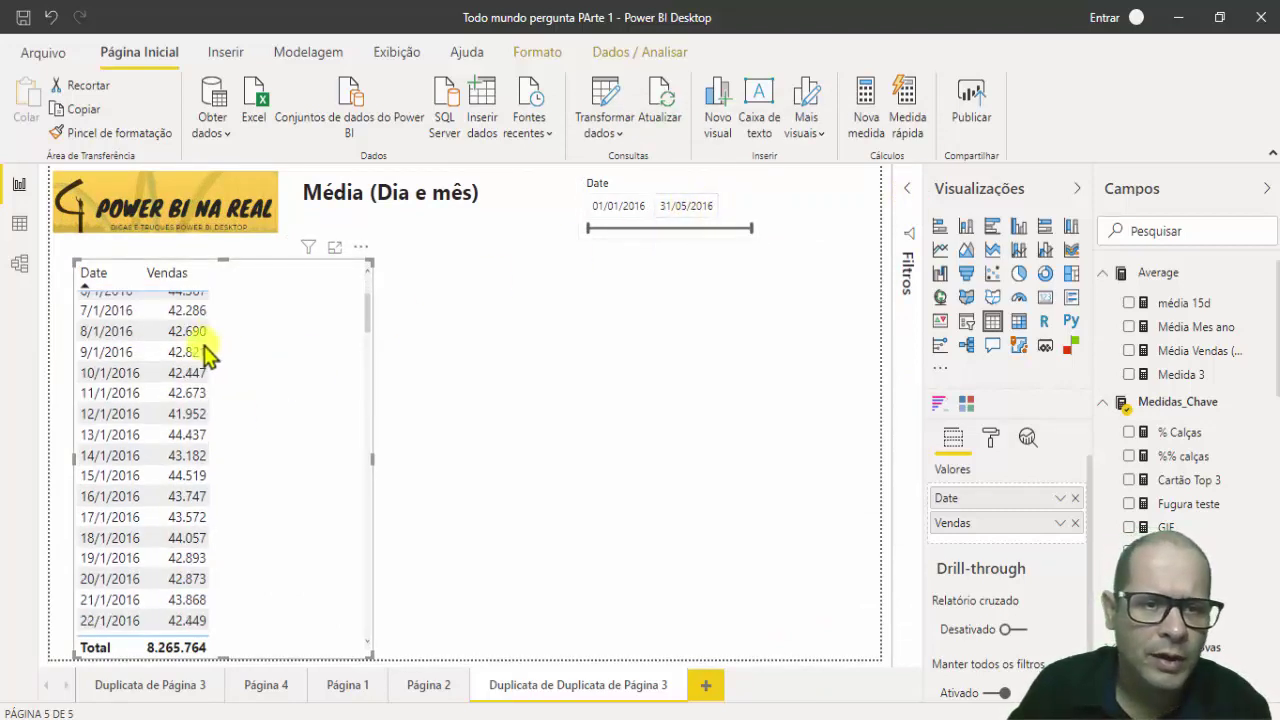
{"action": "scroll", "coordinate": [190, 380], "scroll_direction": "up", "scroll_amount": 2}
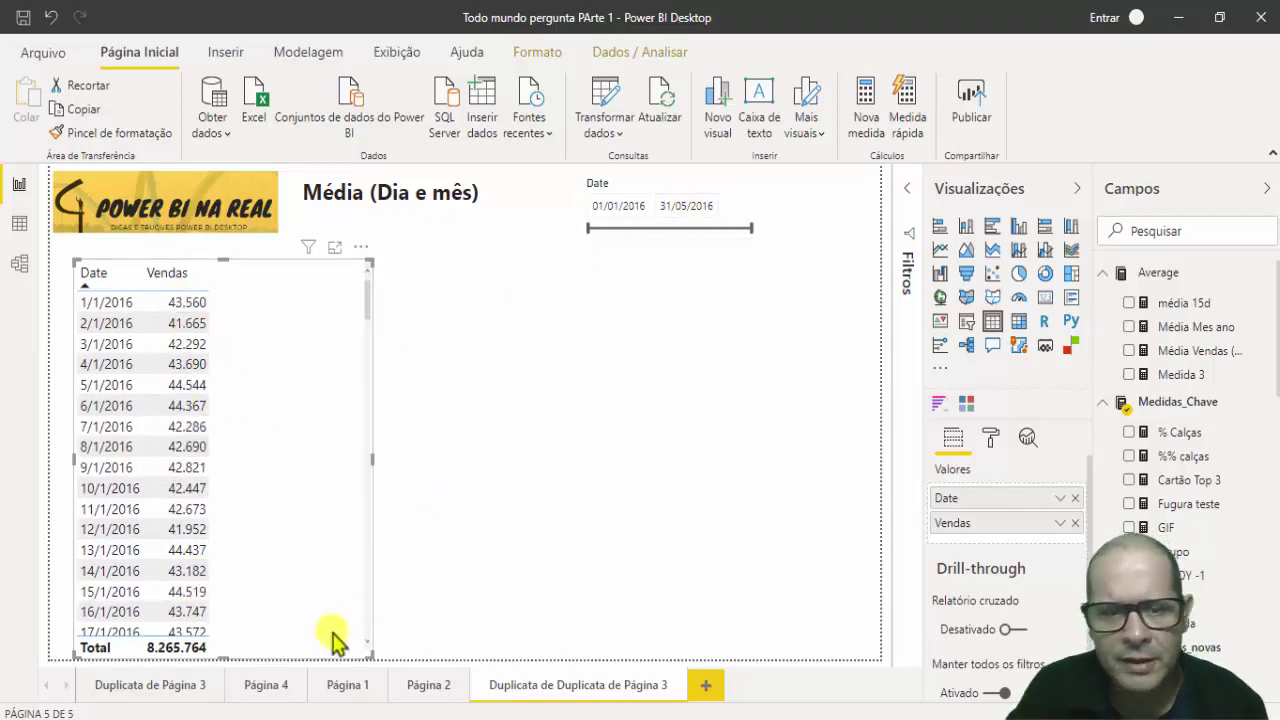
- Narrow the Date and Vendas table to about the logo's right edge and start a new measure in the Average table
{"action": "left_click_drag", "start_coordinate": [367, 657], "coordinate": [284, 648]}
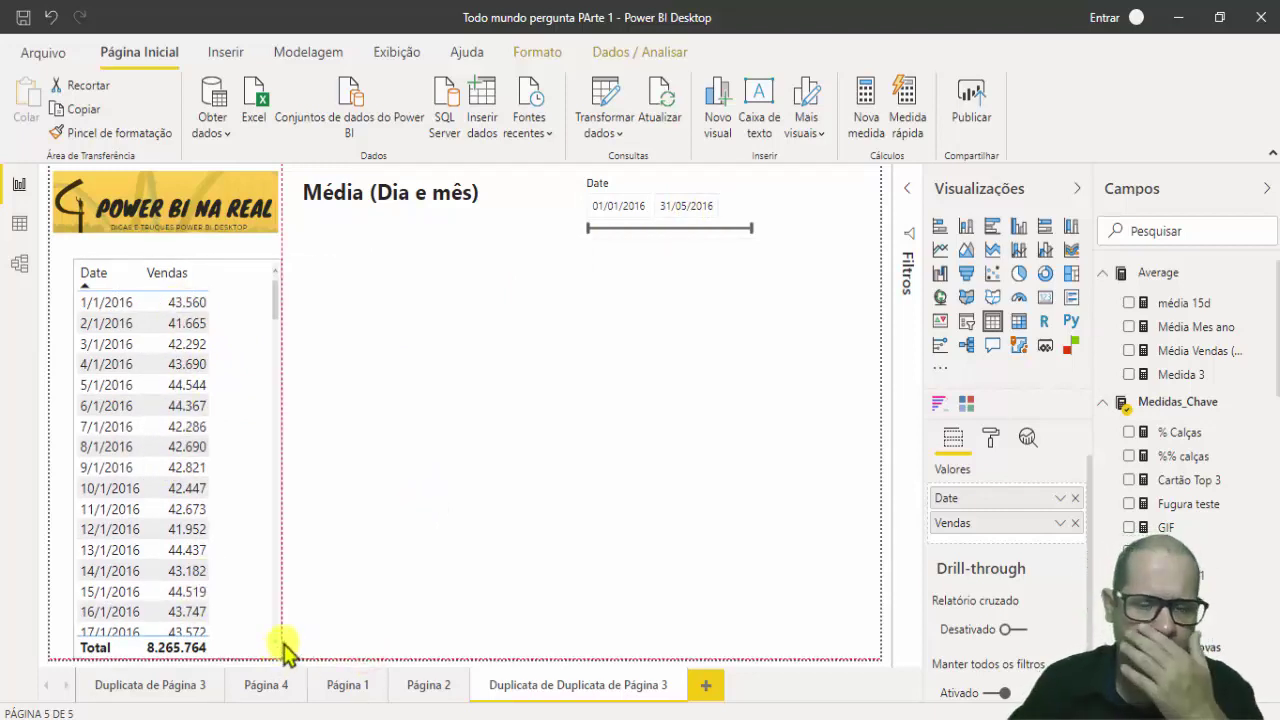
{"action": "left_click", "coordinate": [1267, 278]}
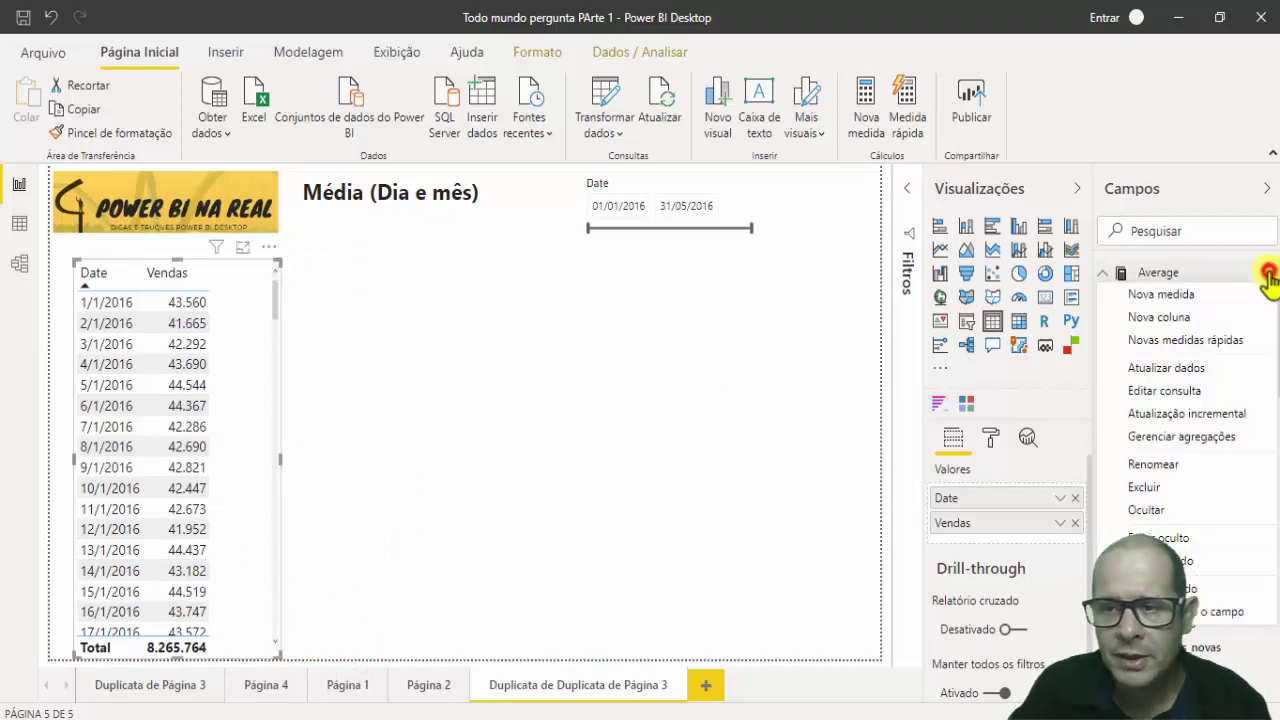
{"action": "left_click", "coordinate": [1190, 290]}
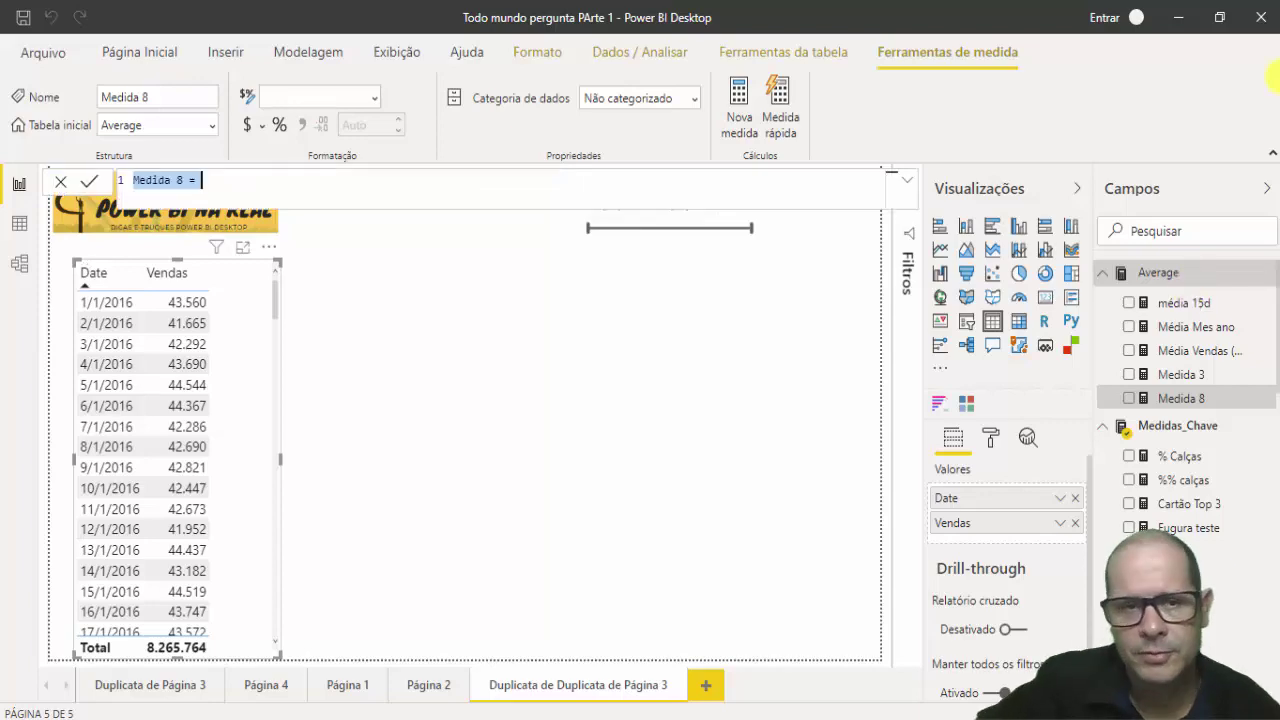
{"action": "left_click", "coordinate": [290, 182]}
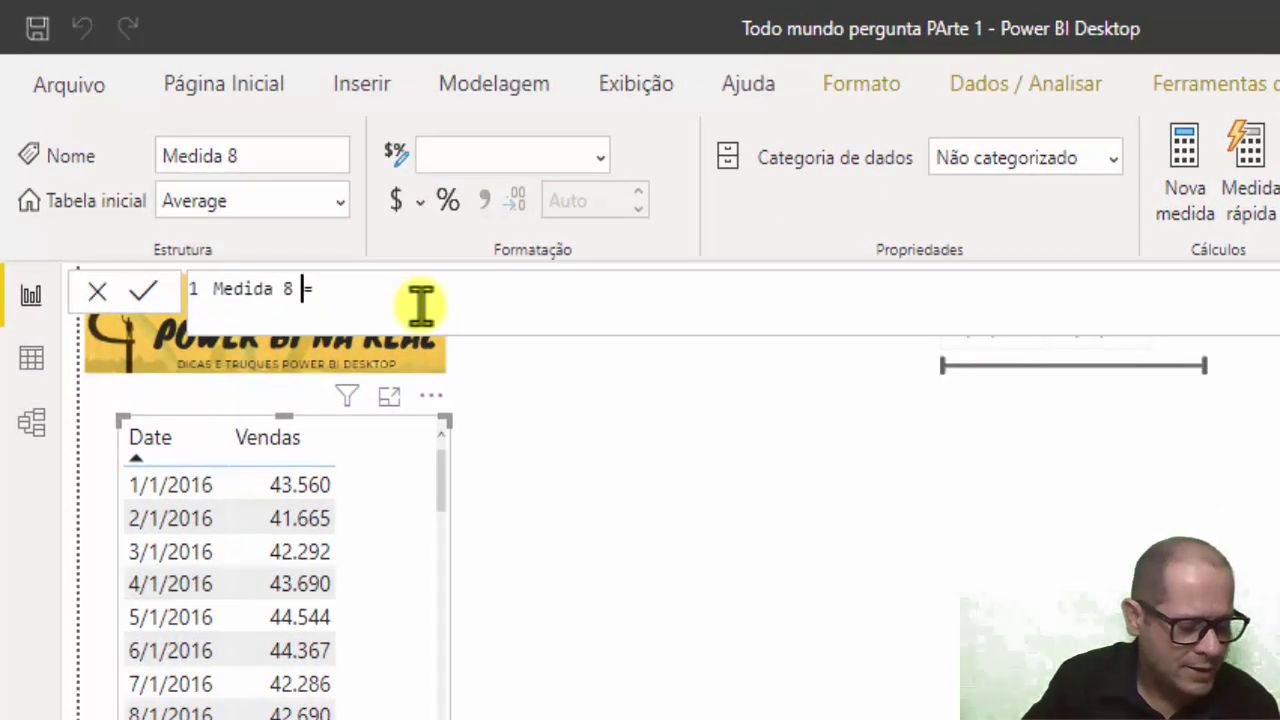
- Replace the new measure's default name with Média_Mês, keeping the equals sign
{"action": "key", "text": "BackSpace"}
{"action": "key", "text": "BackSpace"}
{"action": "key", "text": "BackSpace"}
{"action": "key", "text": "BackSpace"}
{"action": "key", "text": "BackSpace"}
{"action": "key", "text": "BackSpace"}
{"action": "key", "text": "BackSpace"}
{"action": "key", "text": "BackSpace"}
{"action": "key", "text": "BackSpace"}
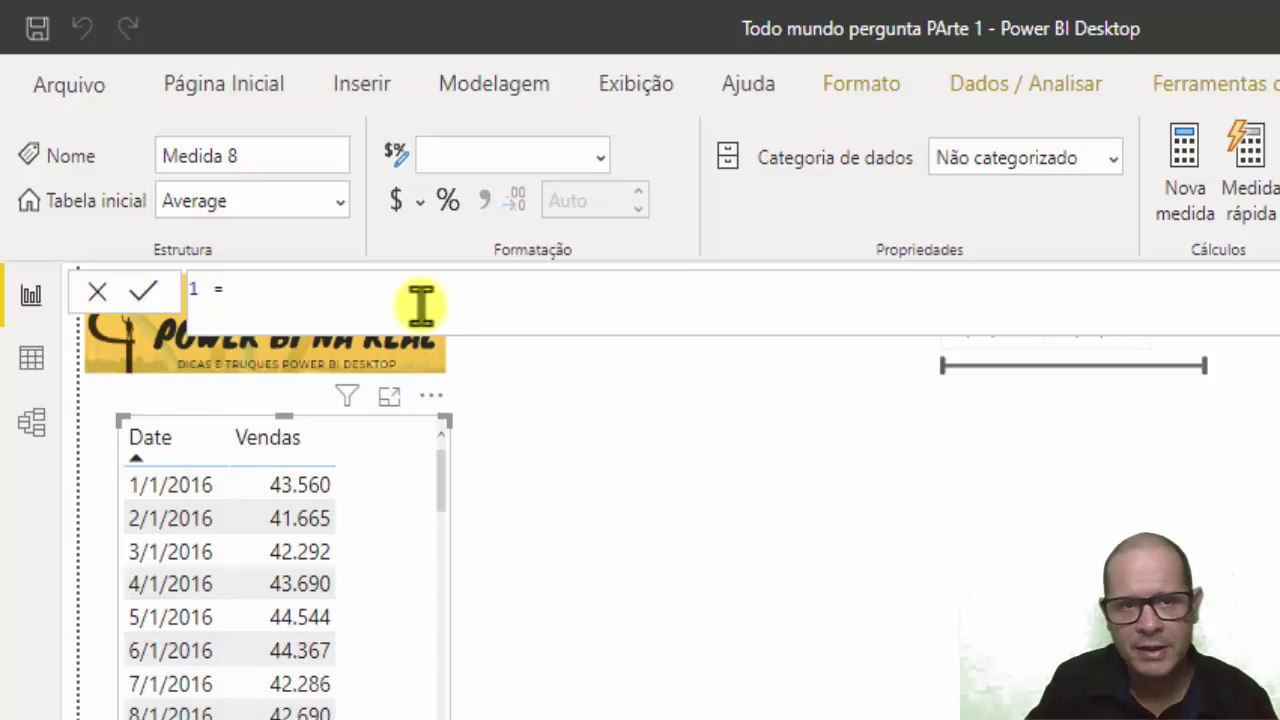
{"action": "type", "text": "Ave"}
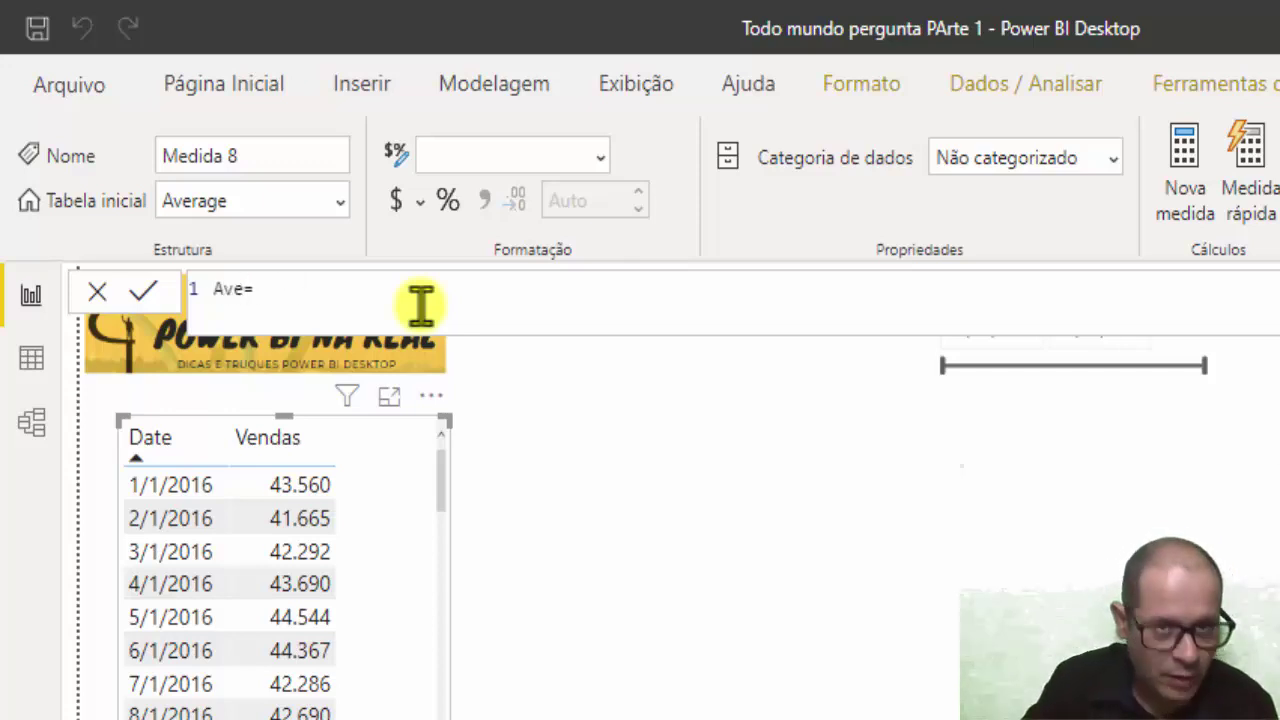
{"action": "key", "text": "BackSpace"}
{"action": "key", "text": "BackSpace"}
{"action": "key", "text": "BackSpace"}
{"action": "type", "text": "M"}
{"action": "type", "text": "édia_Mê"}
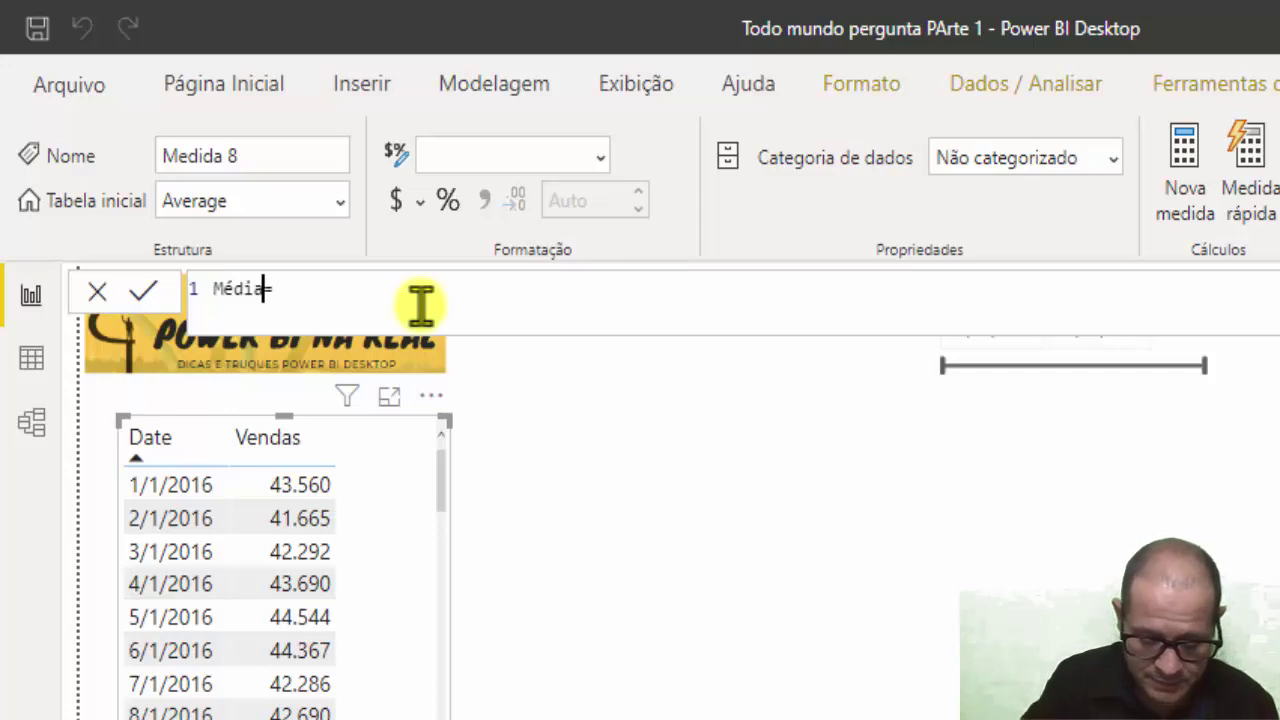
{"action": "type", "text": "s"}
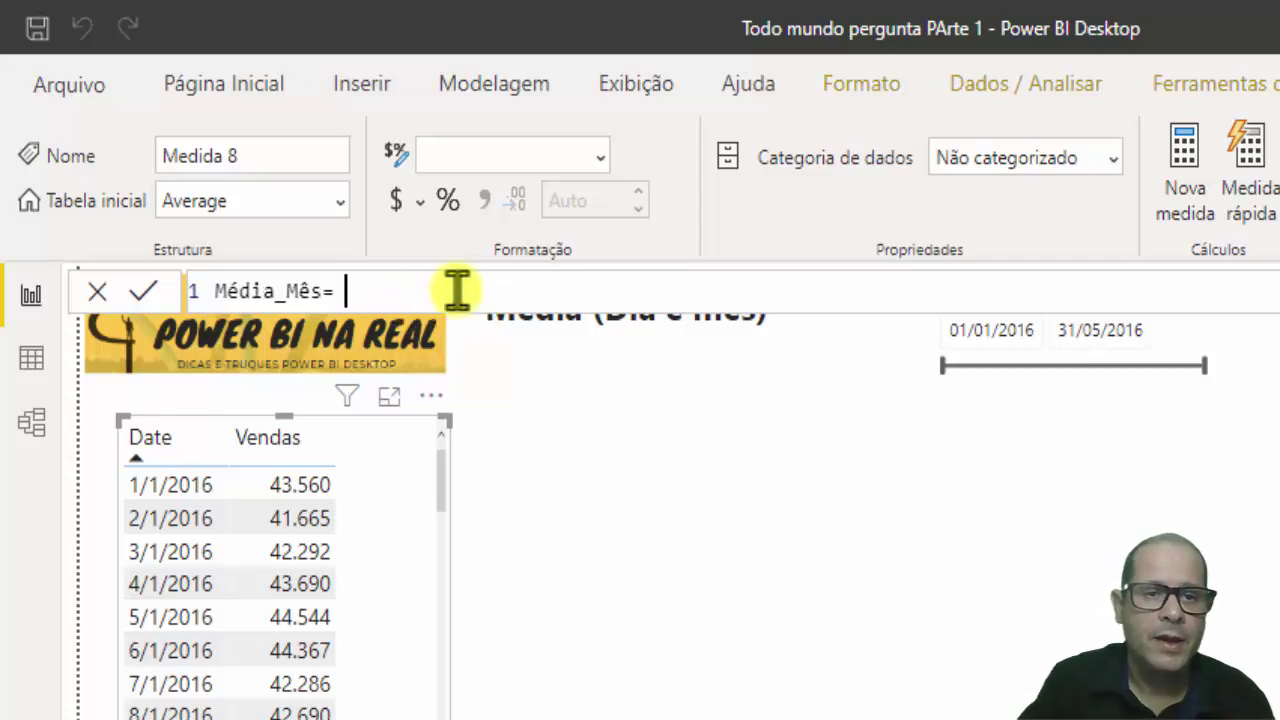
- Enlarge the formula text and begin the Média_Mês expression with the AVERAGEX function
{"action": "scroll", "coordinate": [457, 291], "scroll_direction": "up", "scroll_amount": 2}
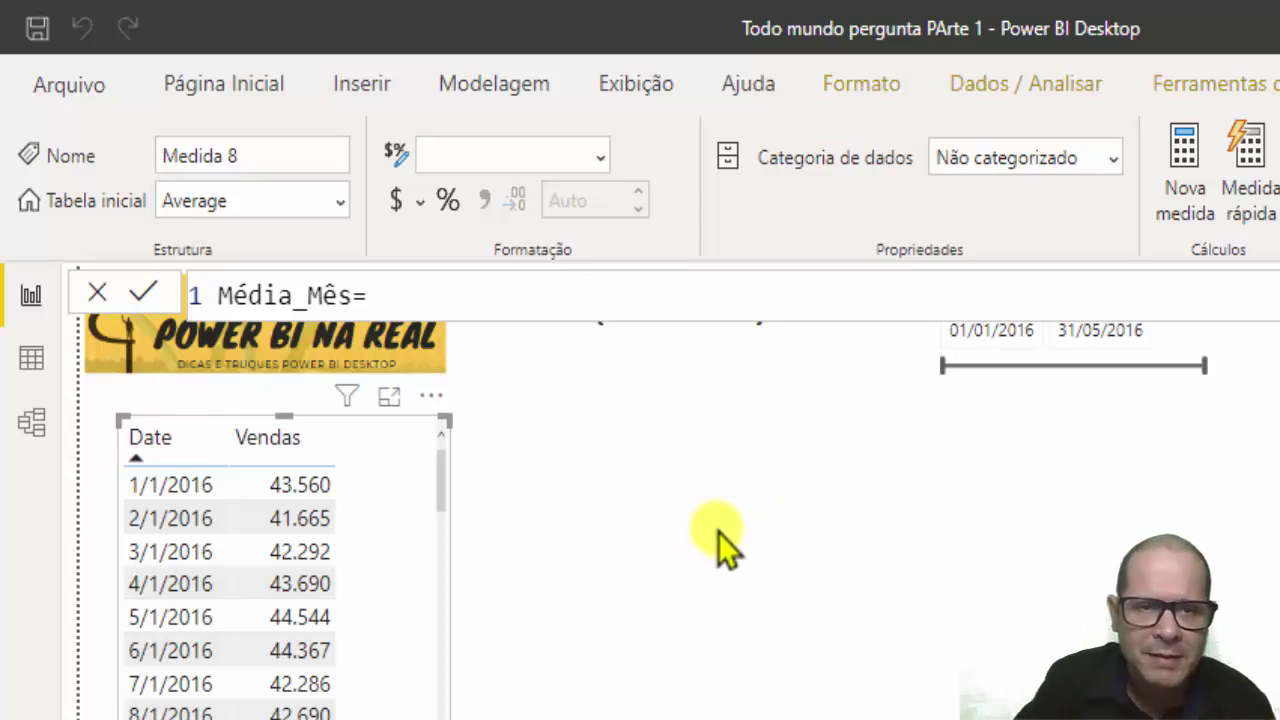
{"action": "type", "text": "avera"}
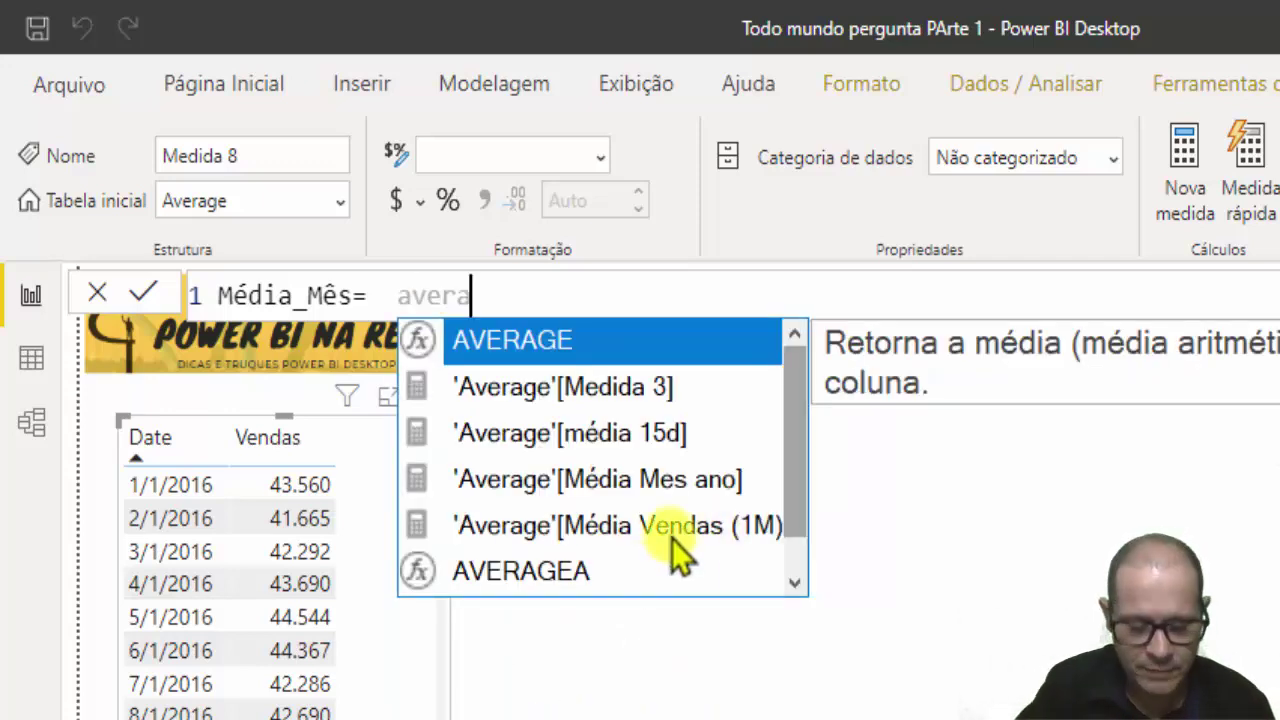
{"action": "type", "text": "g"}
{"action": "key", "text": "BackSpace"}
{"action": "key", "text": "BackSpace"}
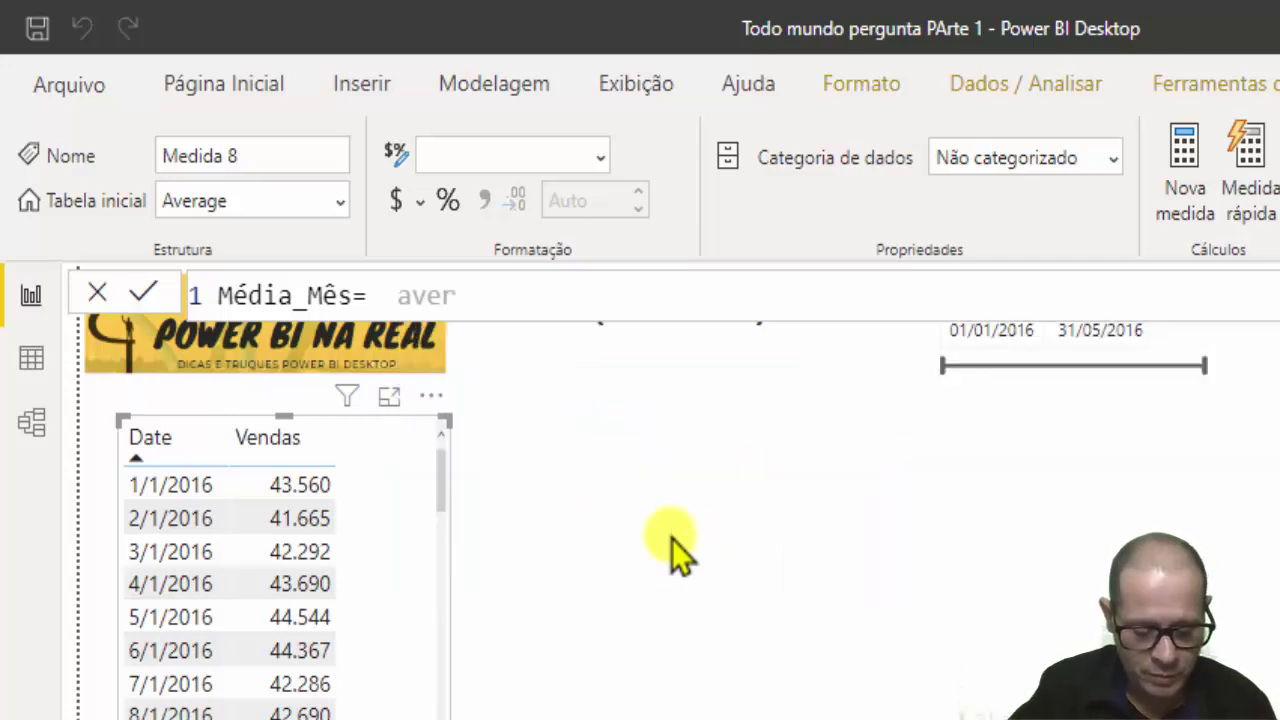
{"action": "type", "text": "rage"}
{"action": "key", "text": "BackSpace"}
{"action": "key", "text": "BackSpace"}
{"action": "key", "text": "BackSpace"}
{"action": "key", "text": "BackSpace"}
{"action": "key", "text": "BackSpace"}
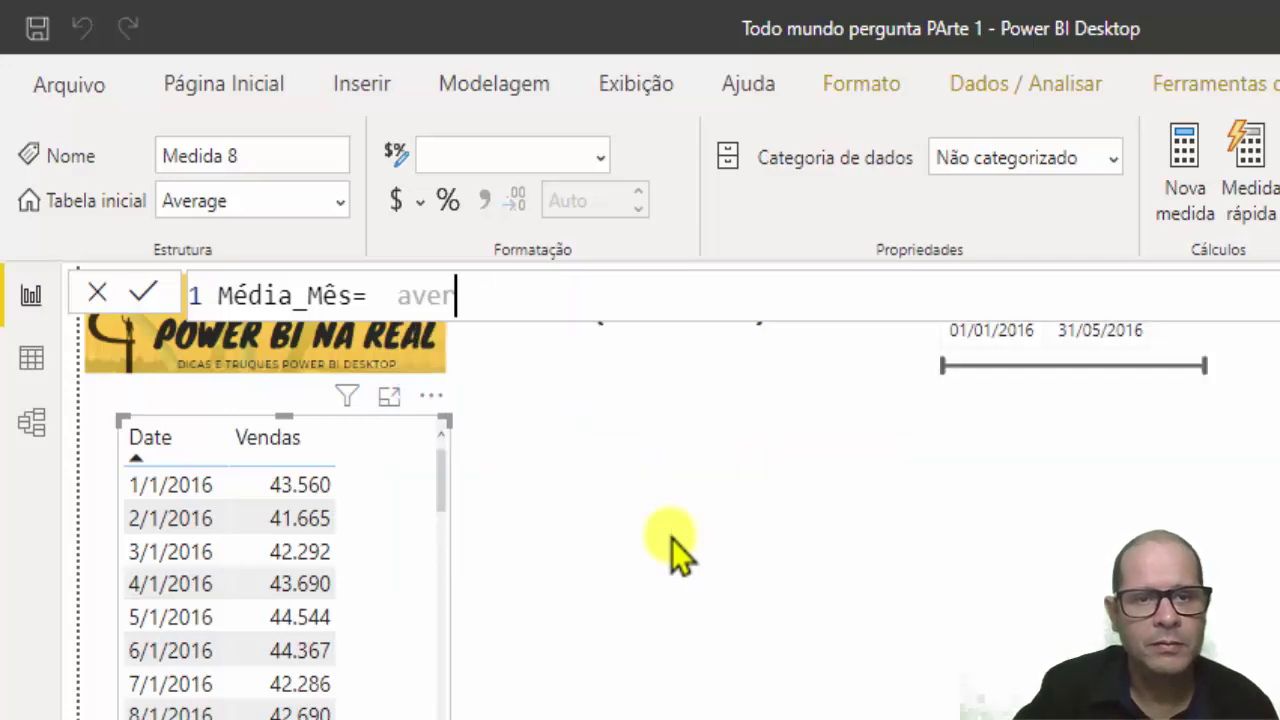
{"action": "type", "text": "rage"}
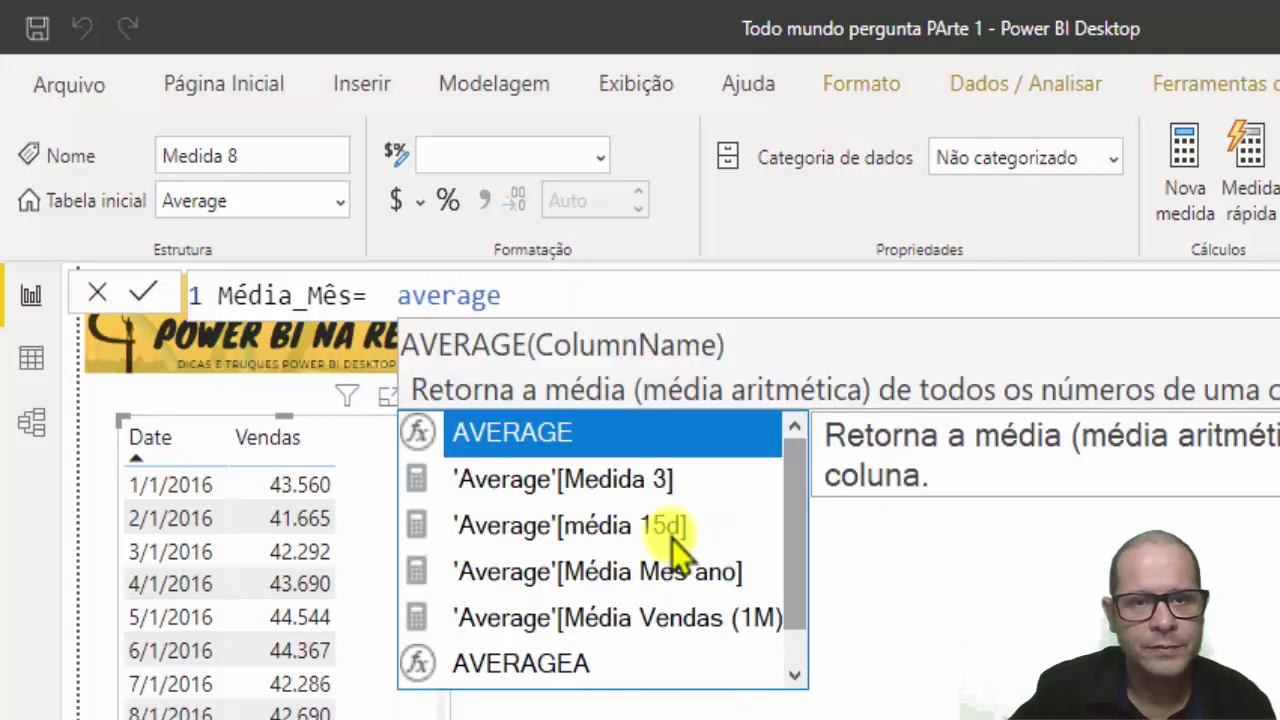
{"action": "type", "text": "x"}
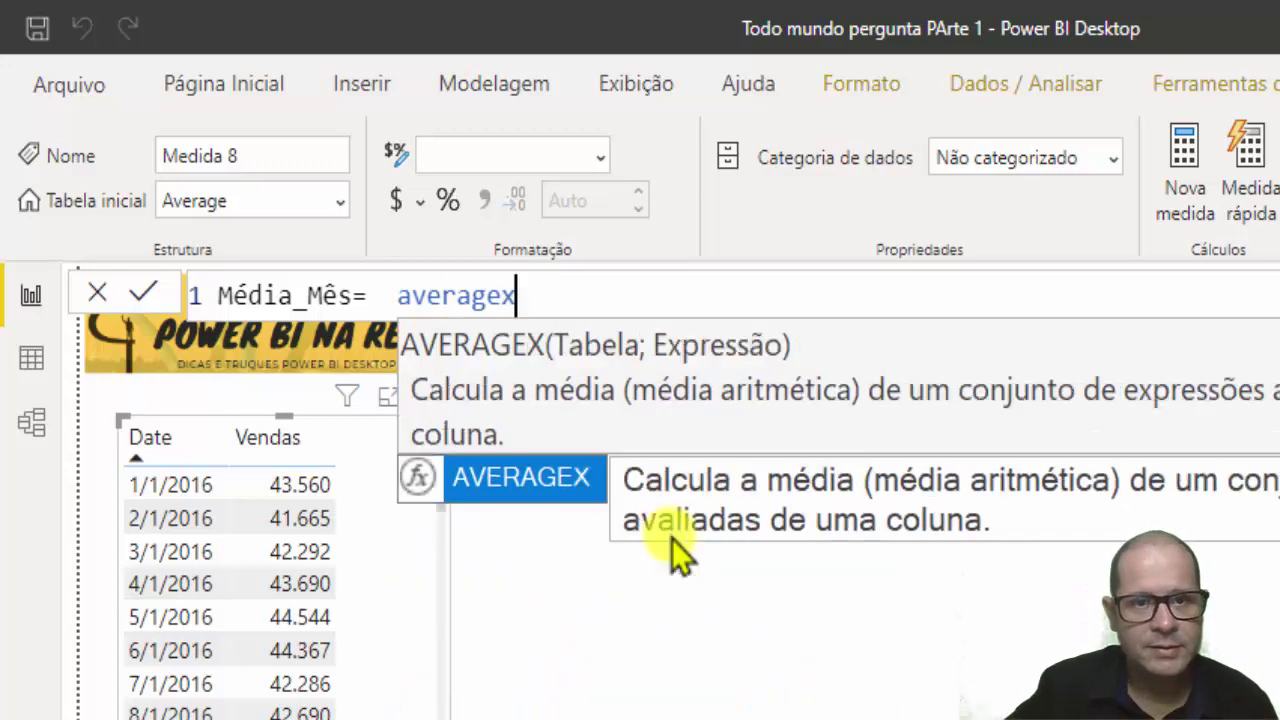
{"action": "key", "text": "Tab"}
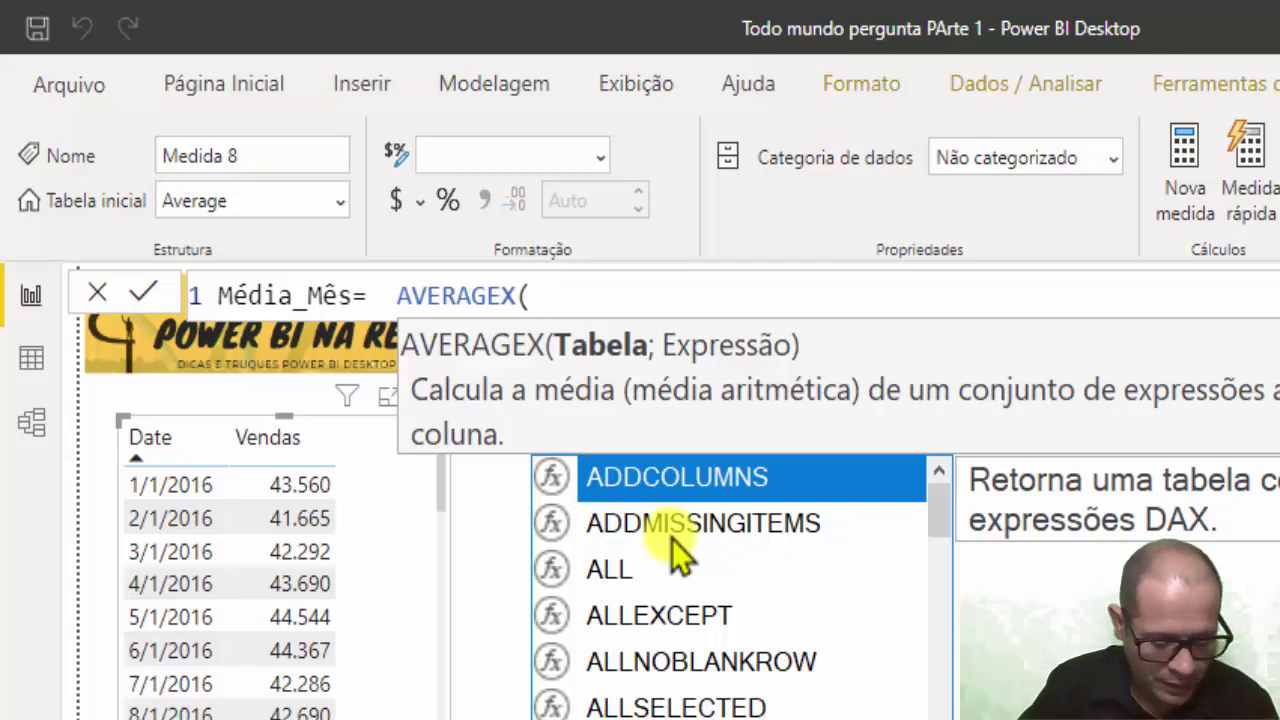
- Enter VALUES(Calendario[NOME_MÊS]) as the table argument of AVERAGEX
{"action": "type", "text": "val"}
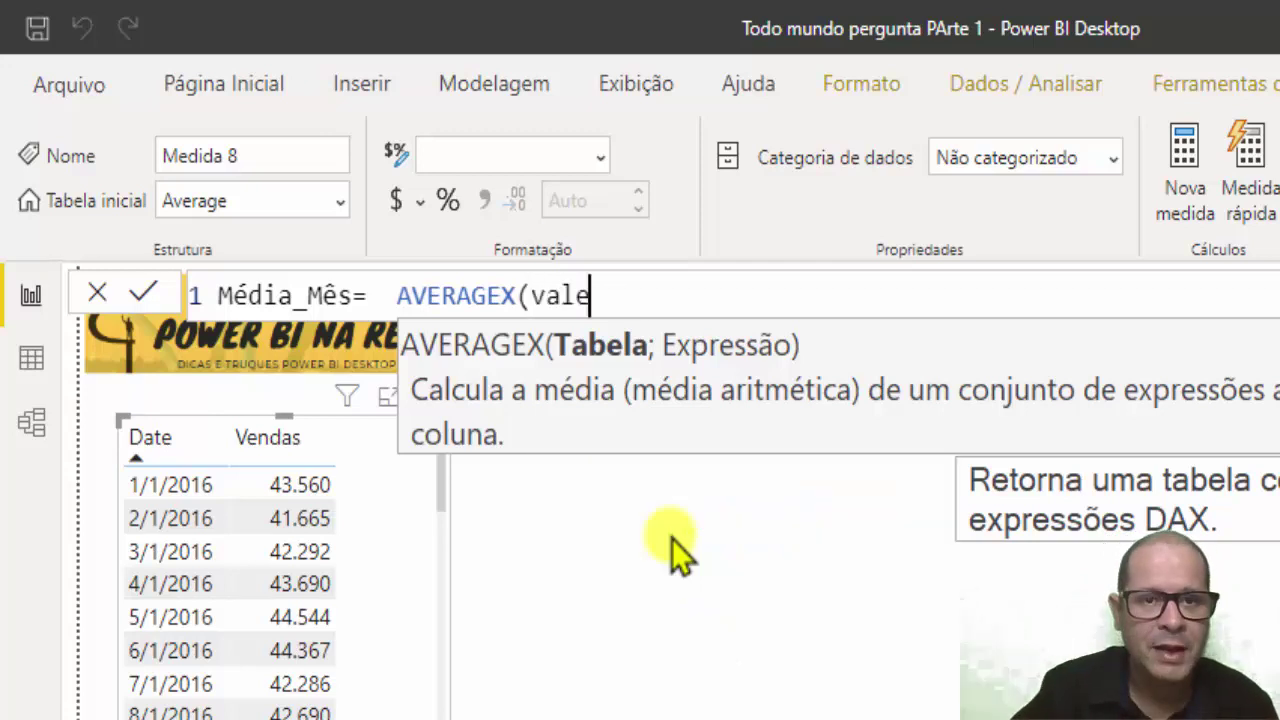
{"action": "type", "text": "u"}
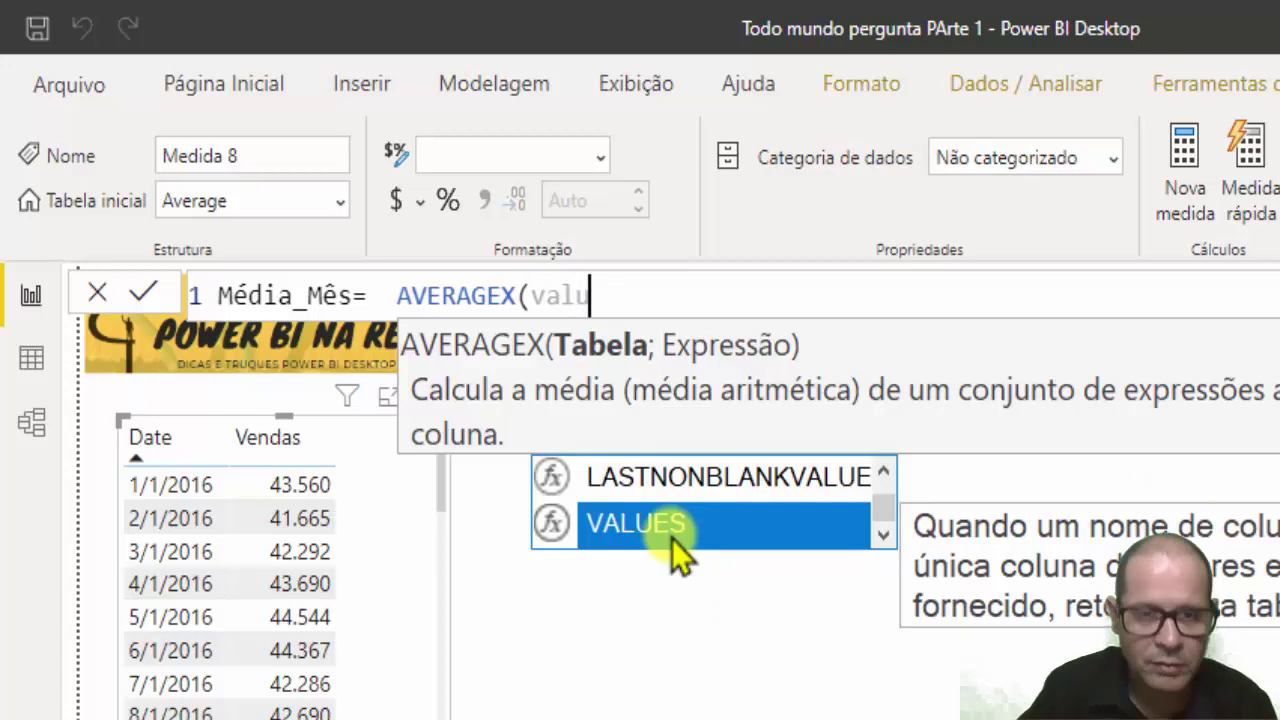
{"action": "key", "text": "Tab"}
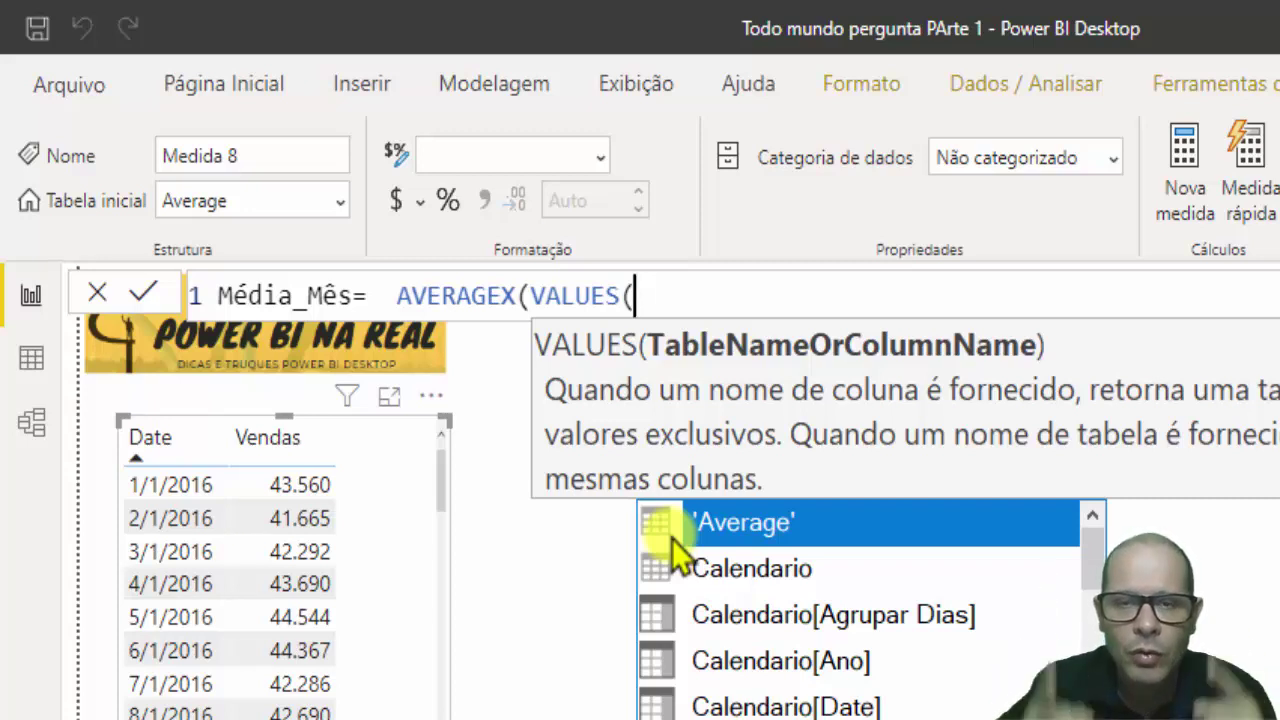
{"action": "key", "text": "Down"}
{"action": "key", "text": "Down"}
{"action": "key", "text": "Down"}
{"action": "key", "text": "Down"}
{"action": "key", "text": "Down"}
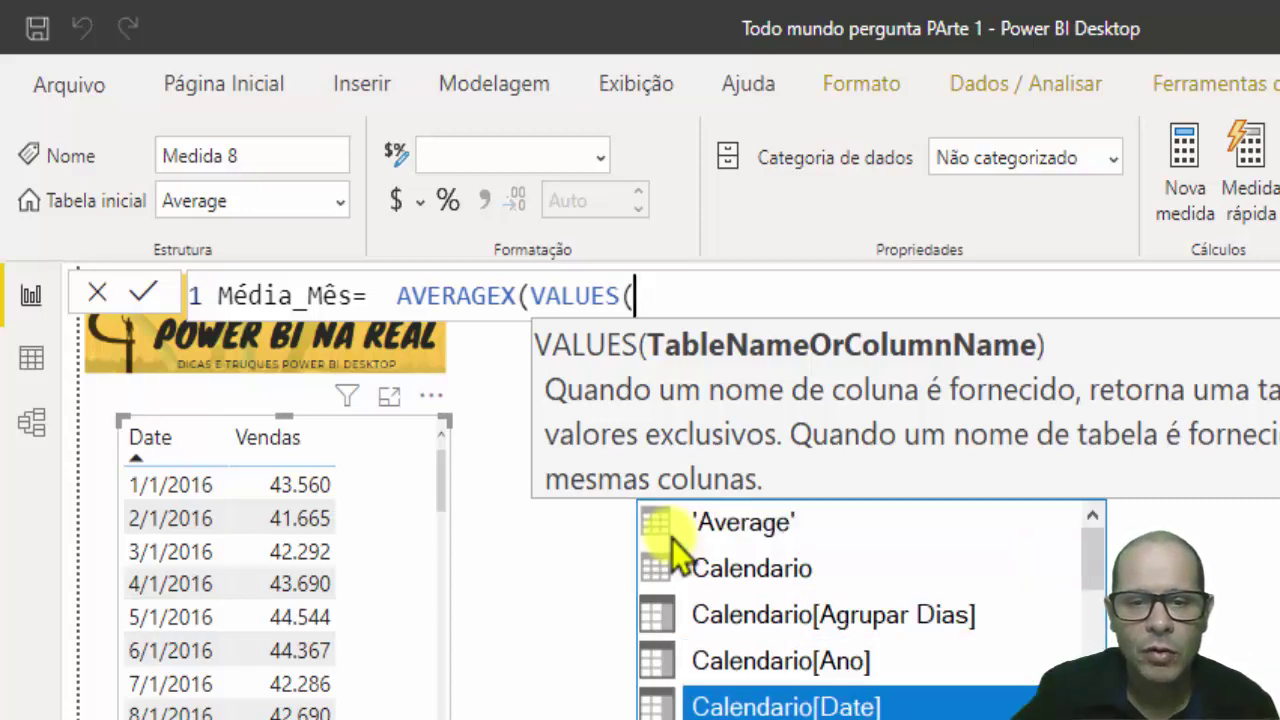
{"action": "scroll", "coordinate": [671, 545], "scroll_direction": "down", "scroll_amount": 3}
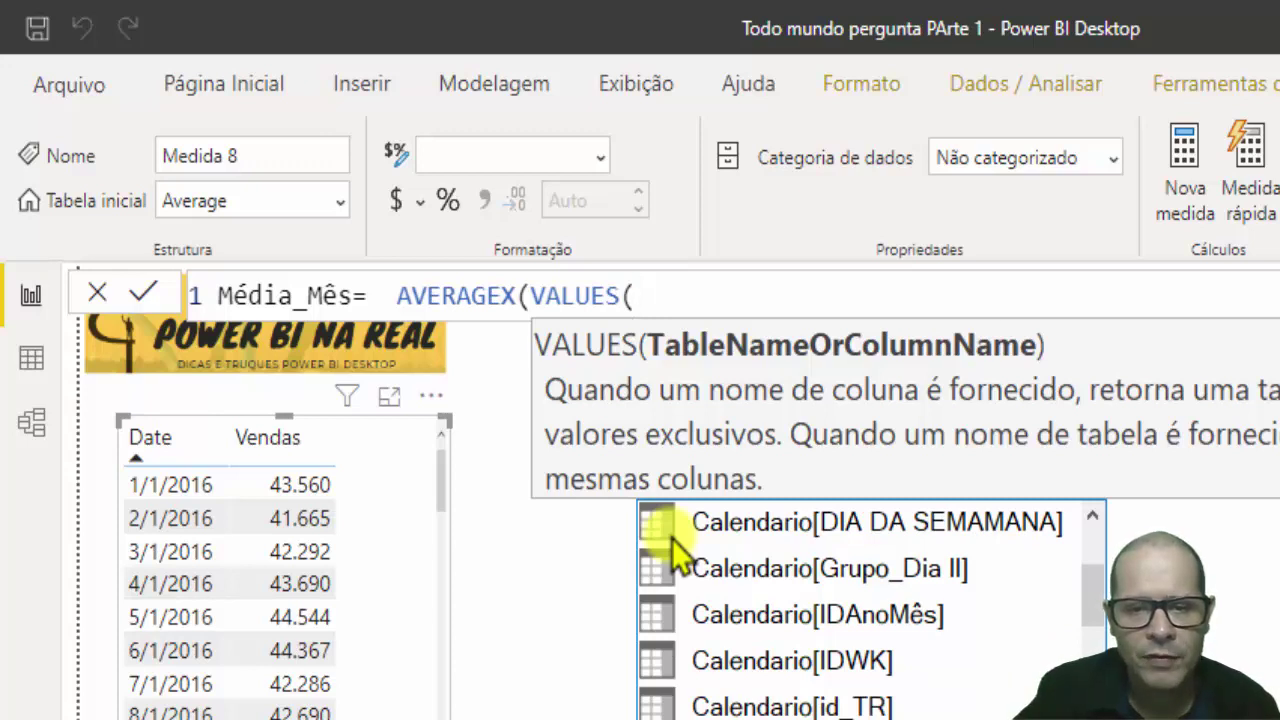
{"action": "key", "text": "Tab"}
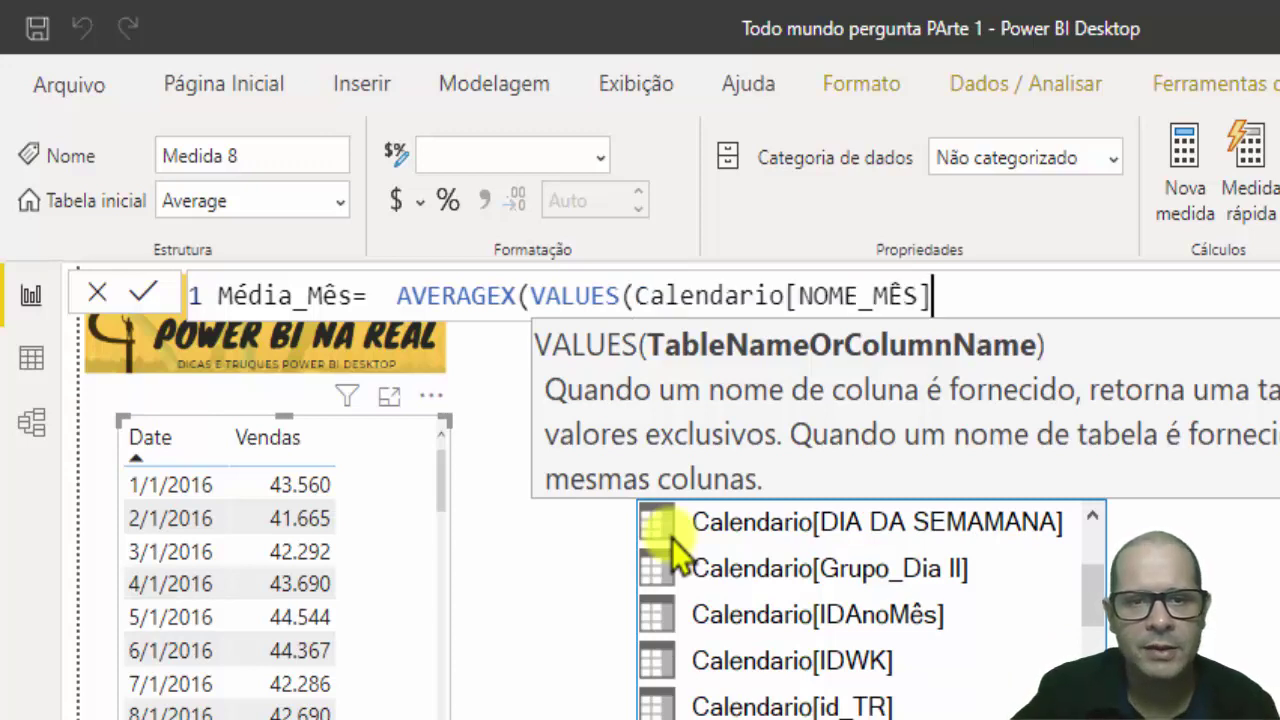
{"action": "type", "text": ")"}
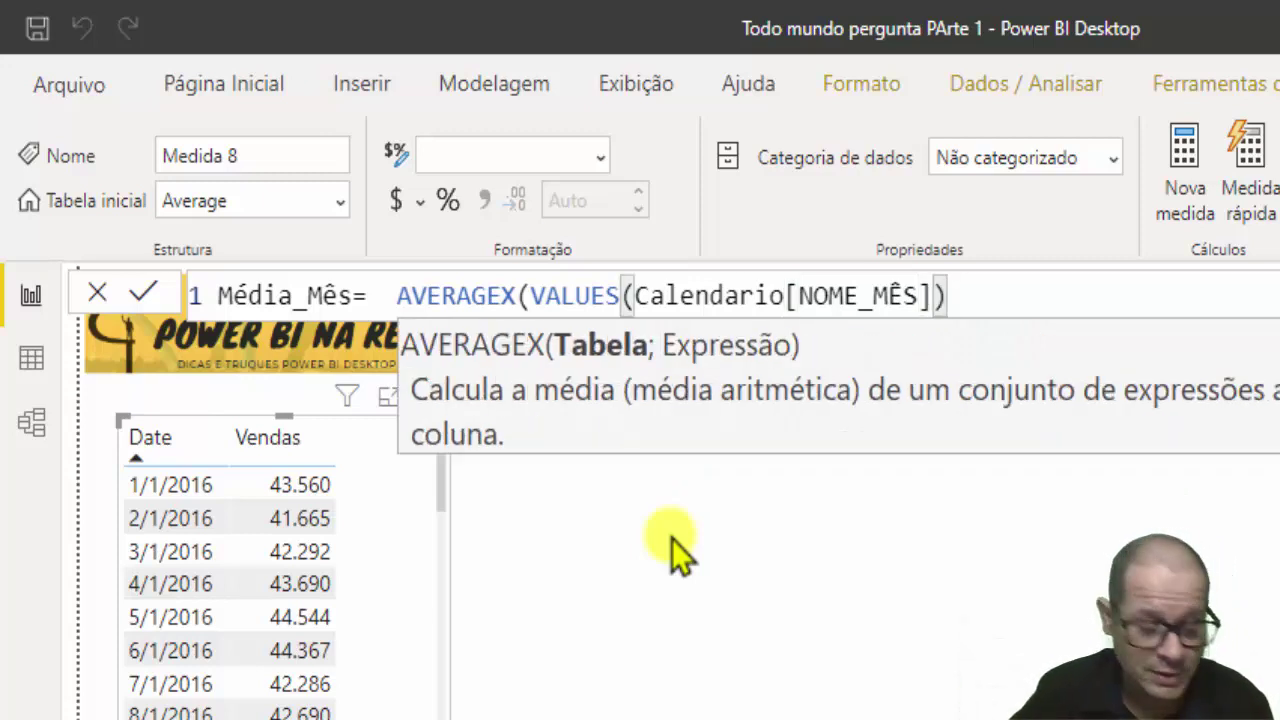
- Add the [Vendas] measure as the AVERAGEX expression, close the formula and commit the measure
{"action": "type", "text": ";"}
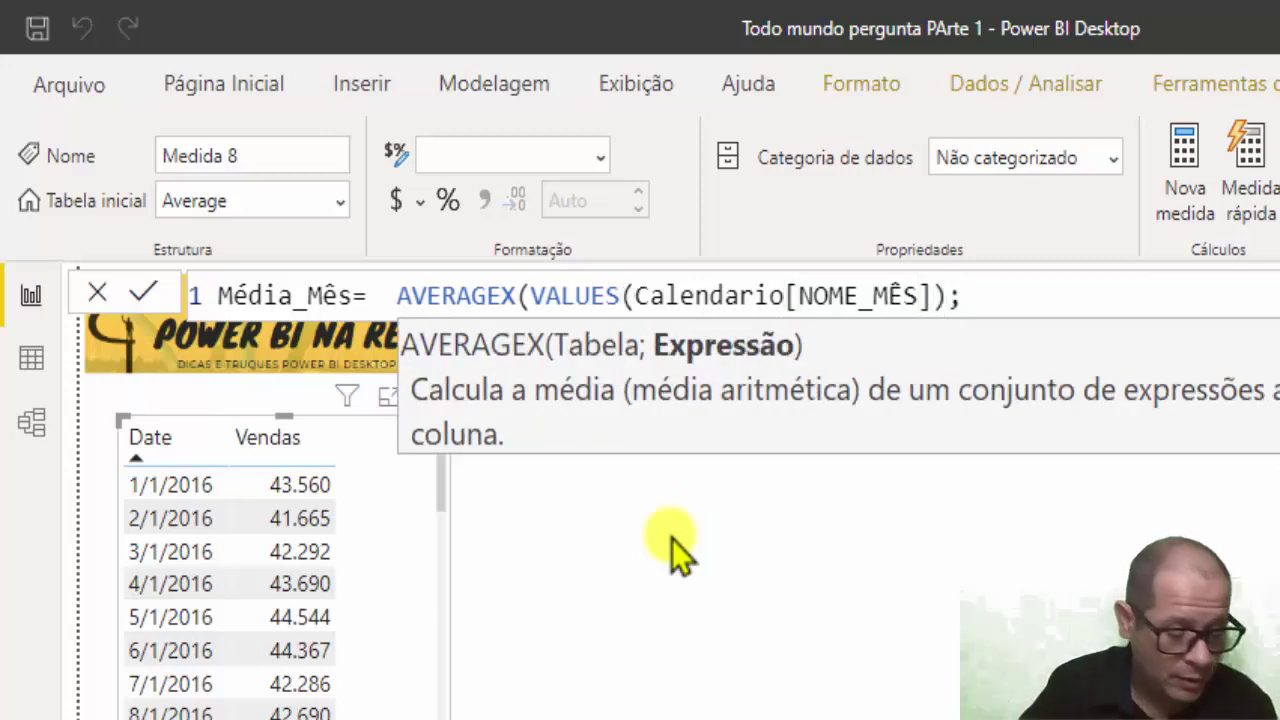
{"action": "type", "text": "["}
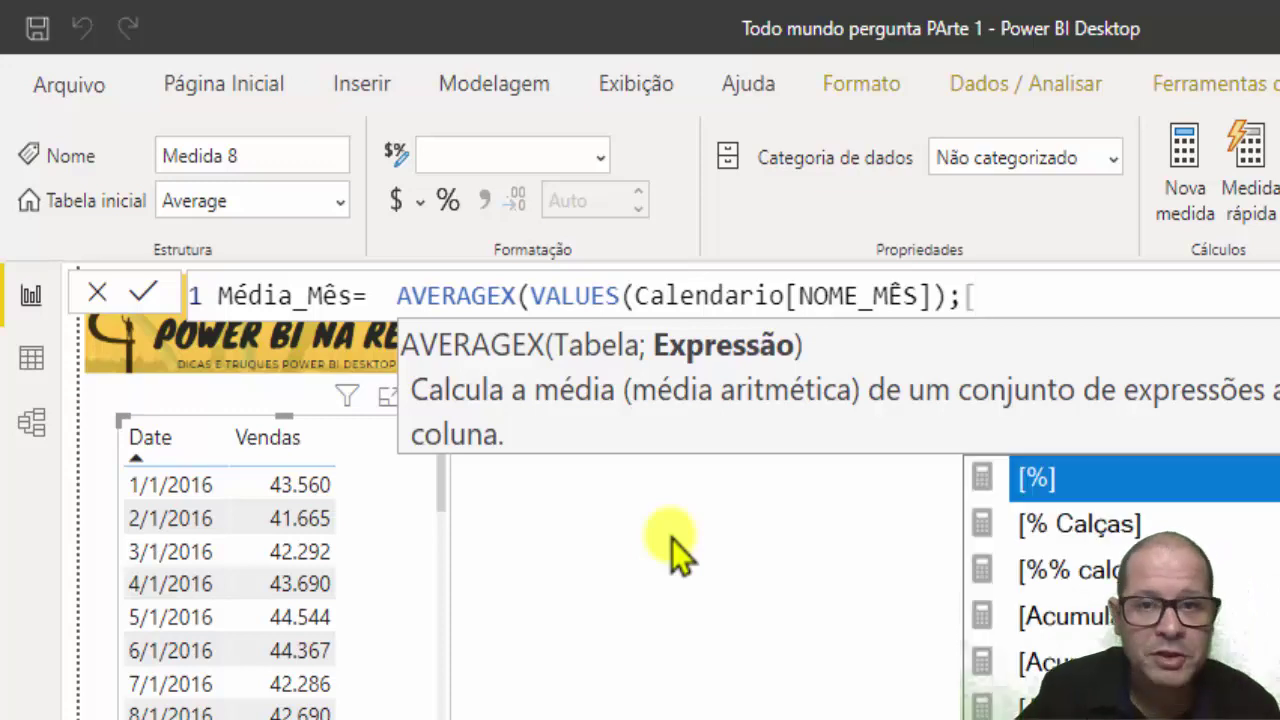
{"action": "type", "text": "V"}
{"action": "key", "text": "Down"}
{"action": "key", "text": "Down"}
{"action": "key", "text": "Down"}
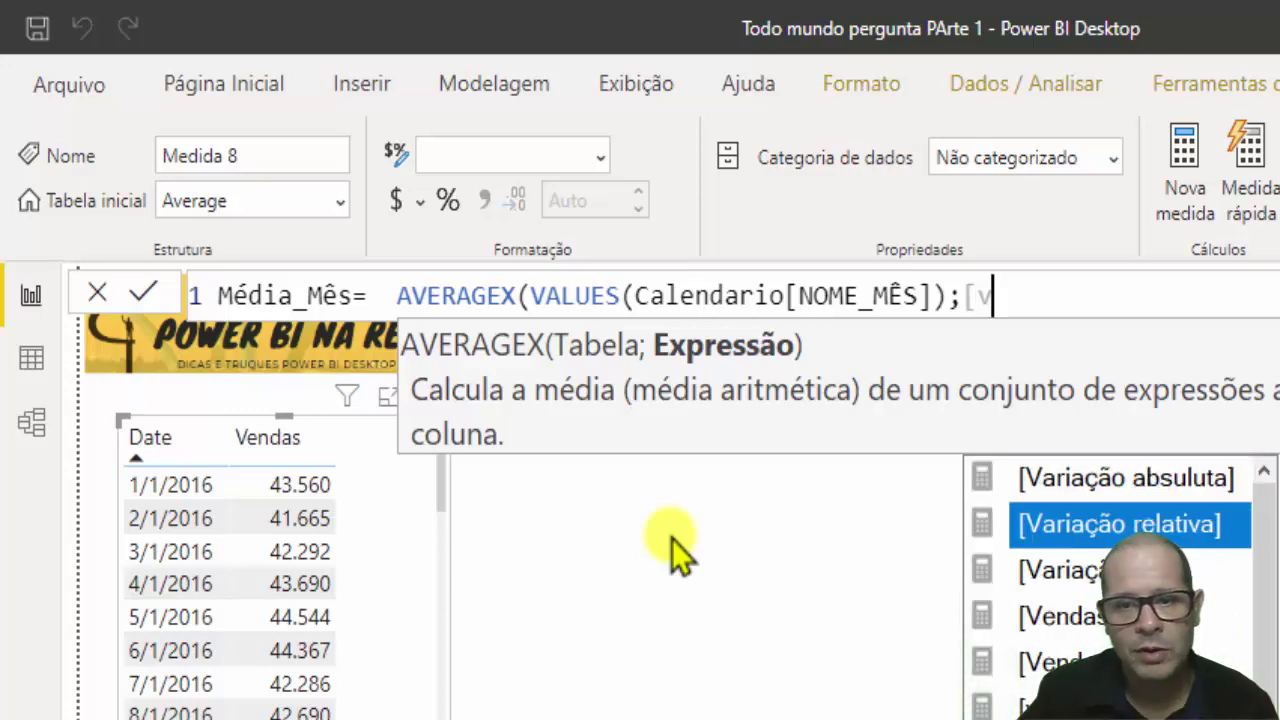
{"action": "key", "text": "Tab"}
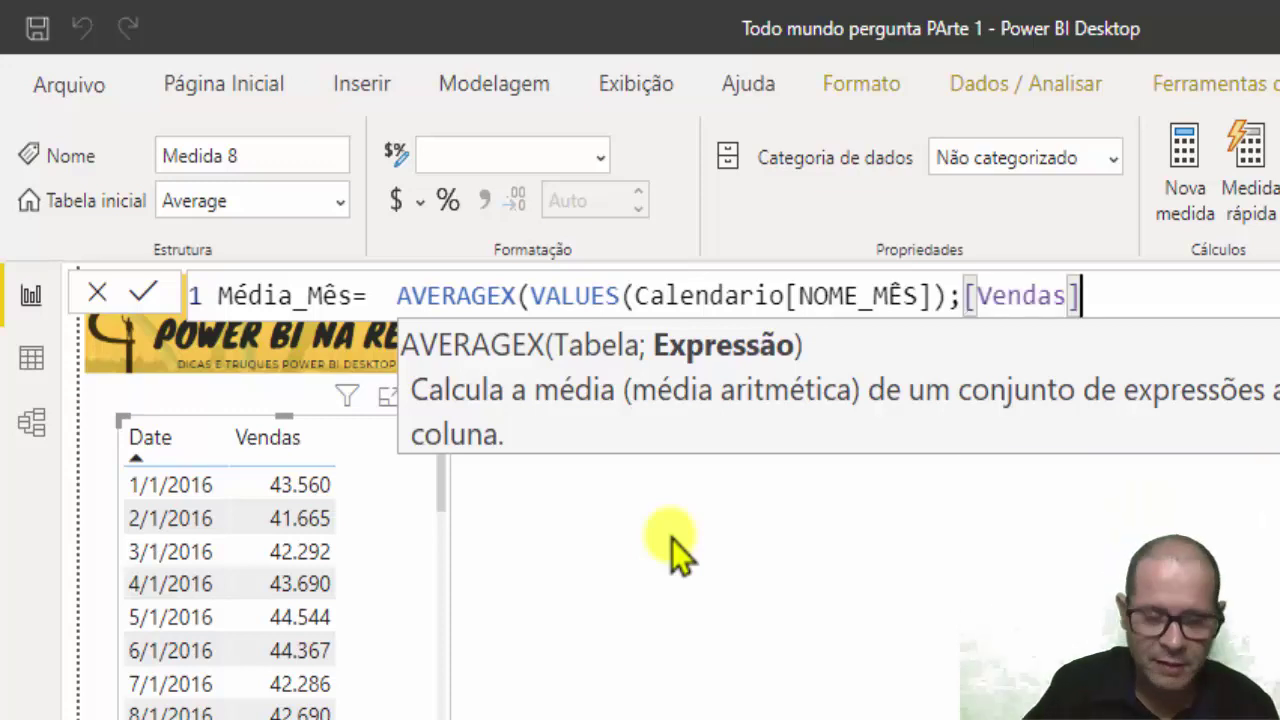
{"action": "key", "text": "Escape"}
{"action": "type", "text": ")"}
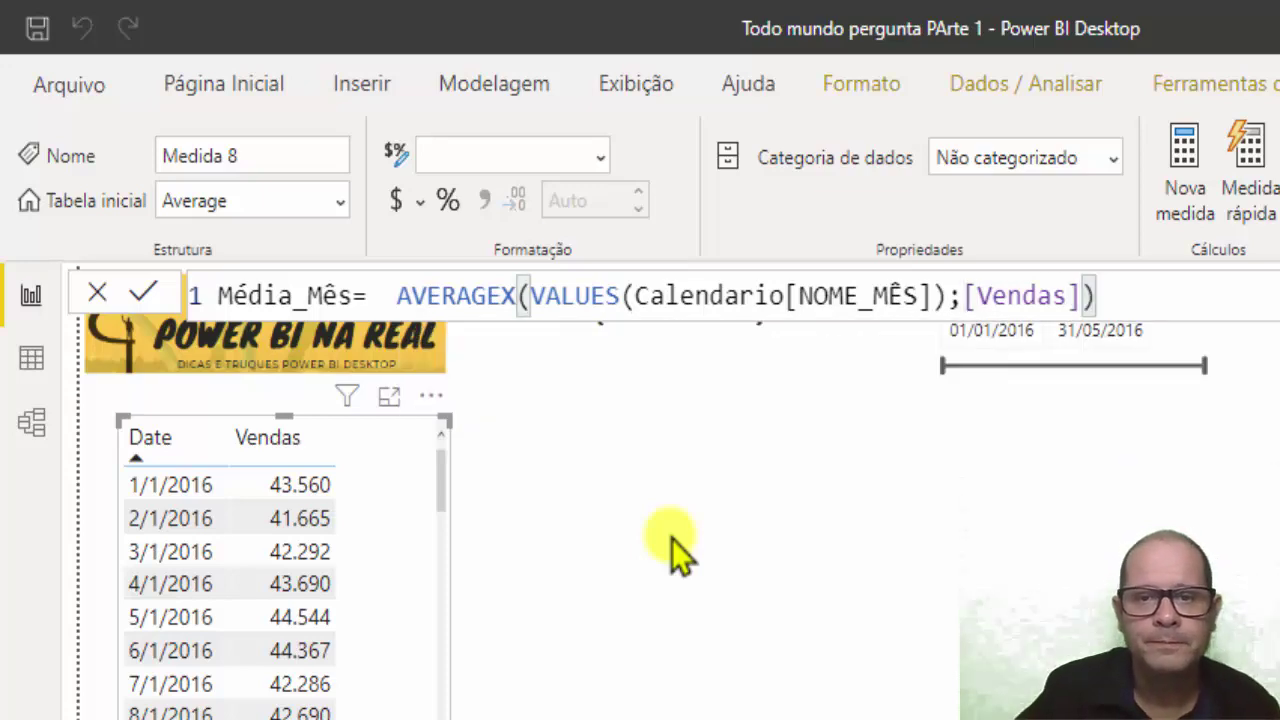
{"action": "key", "text": "Return"}
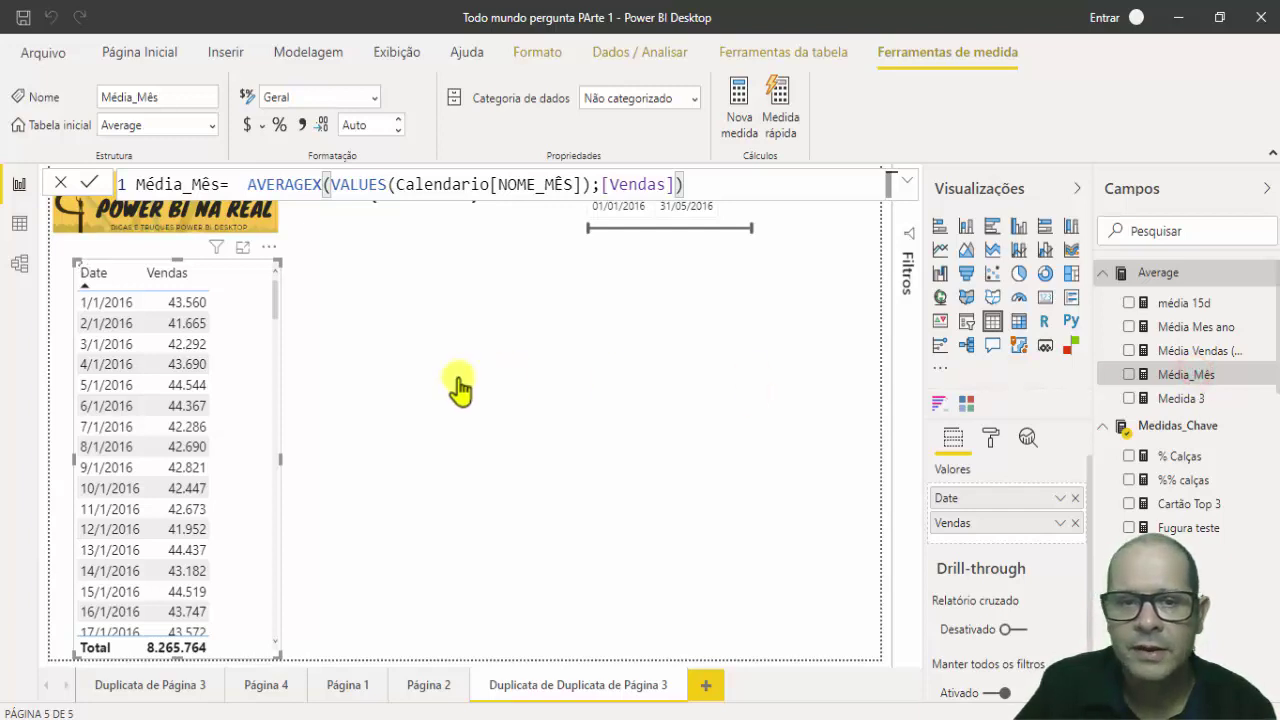
- Create a column chart from the Média_Mês measure on the empty canvas, shrink it, and use the Produto field as its axis
{"action": "left_click_drag", "start_coordinate": [1170, 385], "coordinate": [457, 386]}
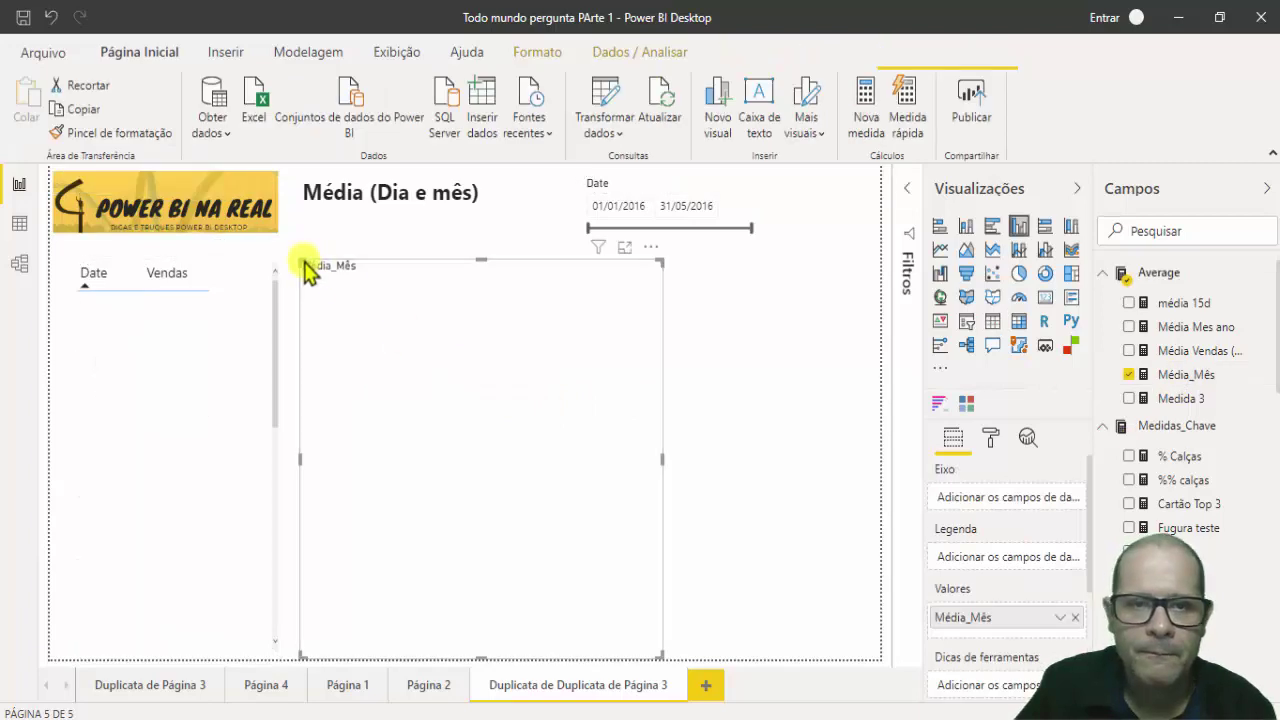
{"action": "left_click_drag", "start_coordinate": [307, 268], "coordinate": [608, 437]}
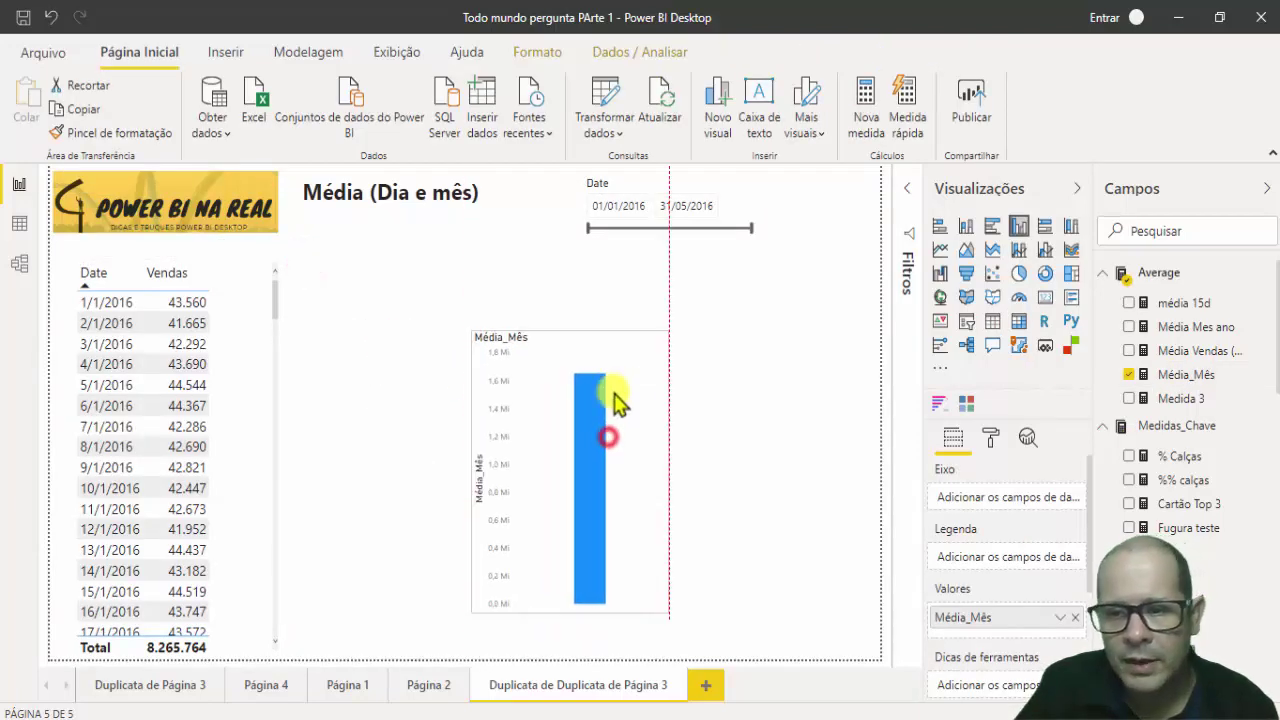
{"action": "scroll", "coordinate": [1200, 575], "scroll_direction": "down", "scroll_amount": 10}
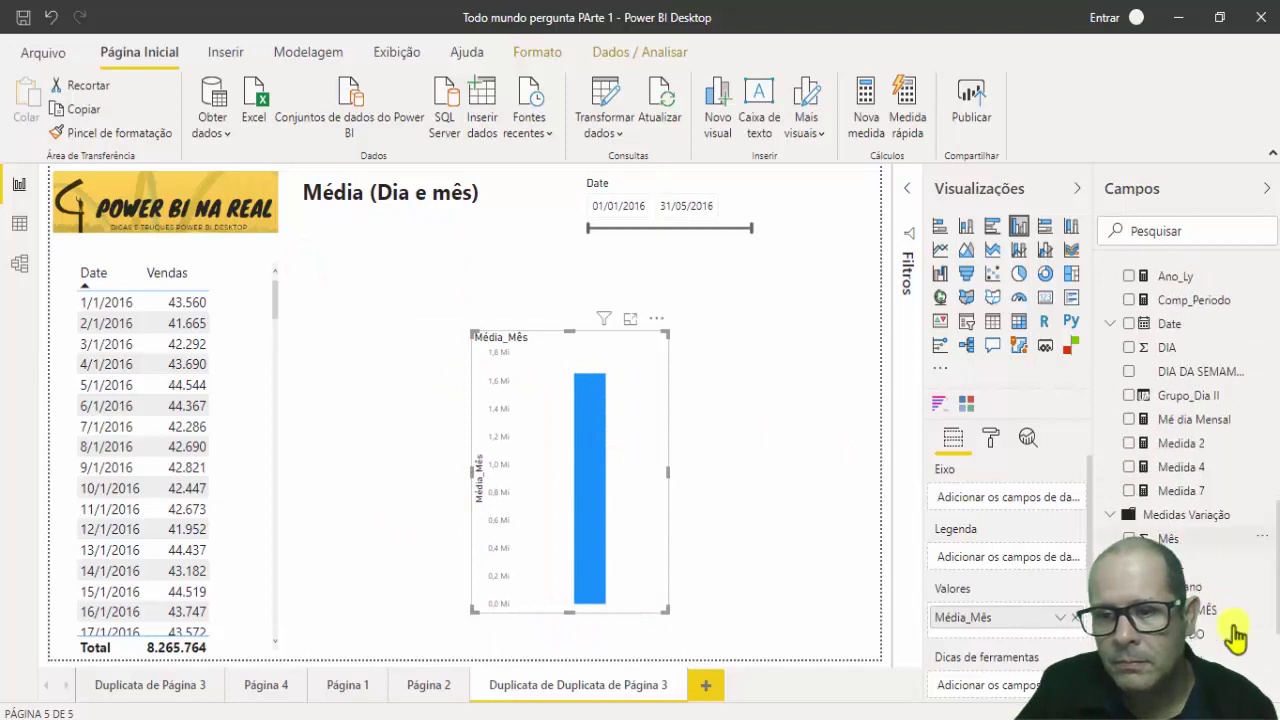
{"action": "scroll", "coordinate": [1236, 636], "scroll_direction": "down", "scroll_amount": 5}
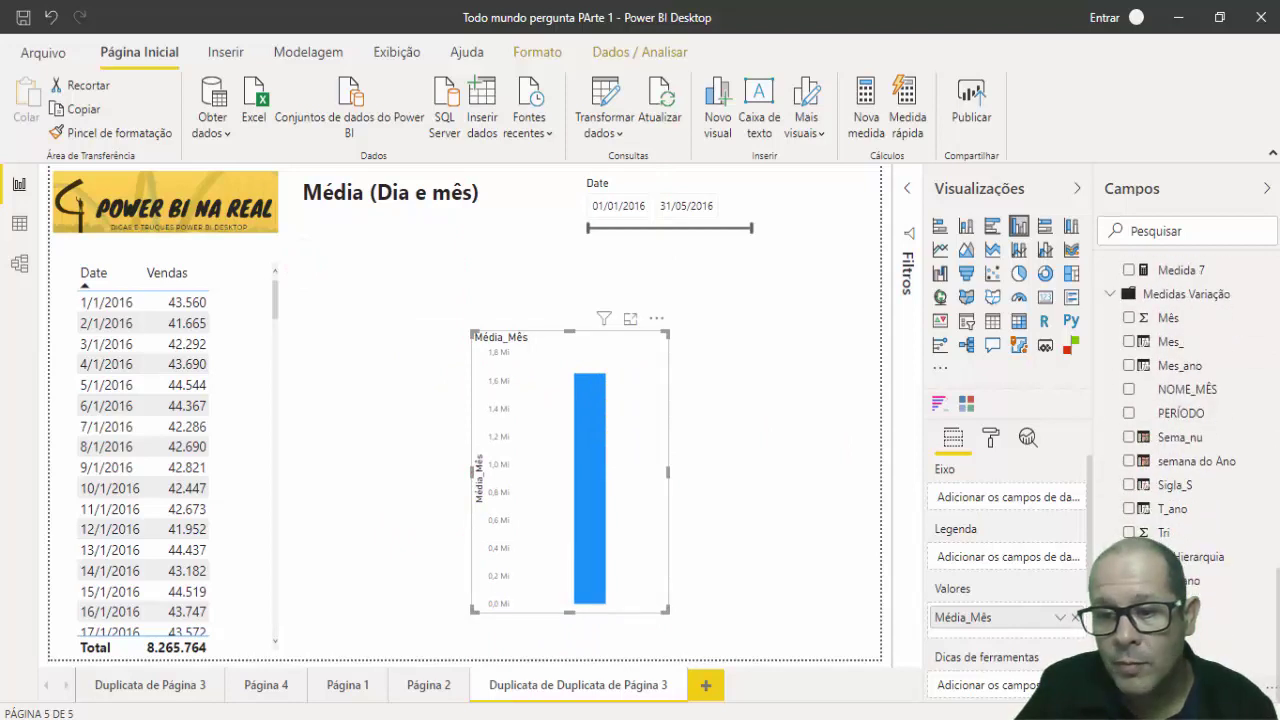
{"action": "left_click", "coordinate": [1158, 688]}
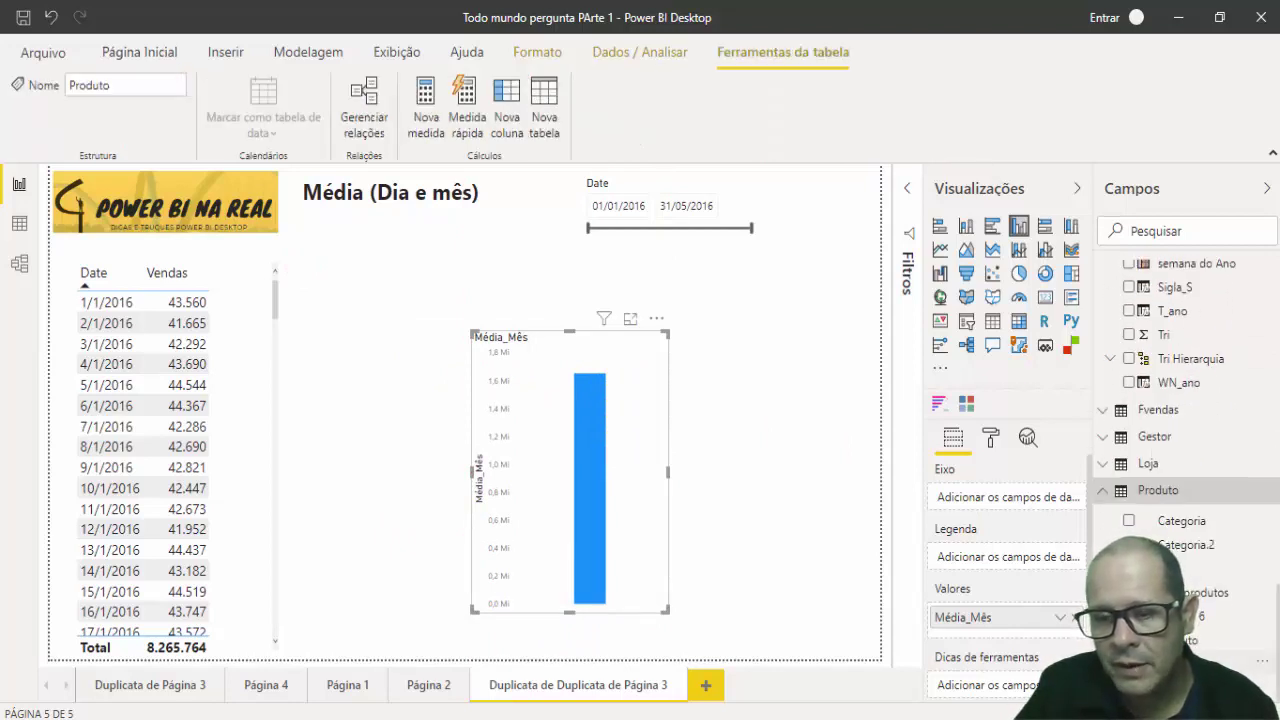
{"action": "left_click_drag", "start_coordinate": [1198, 625], "coordinate": [593, 503]}
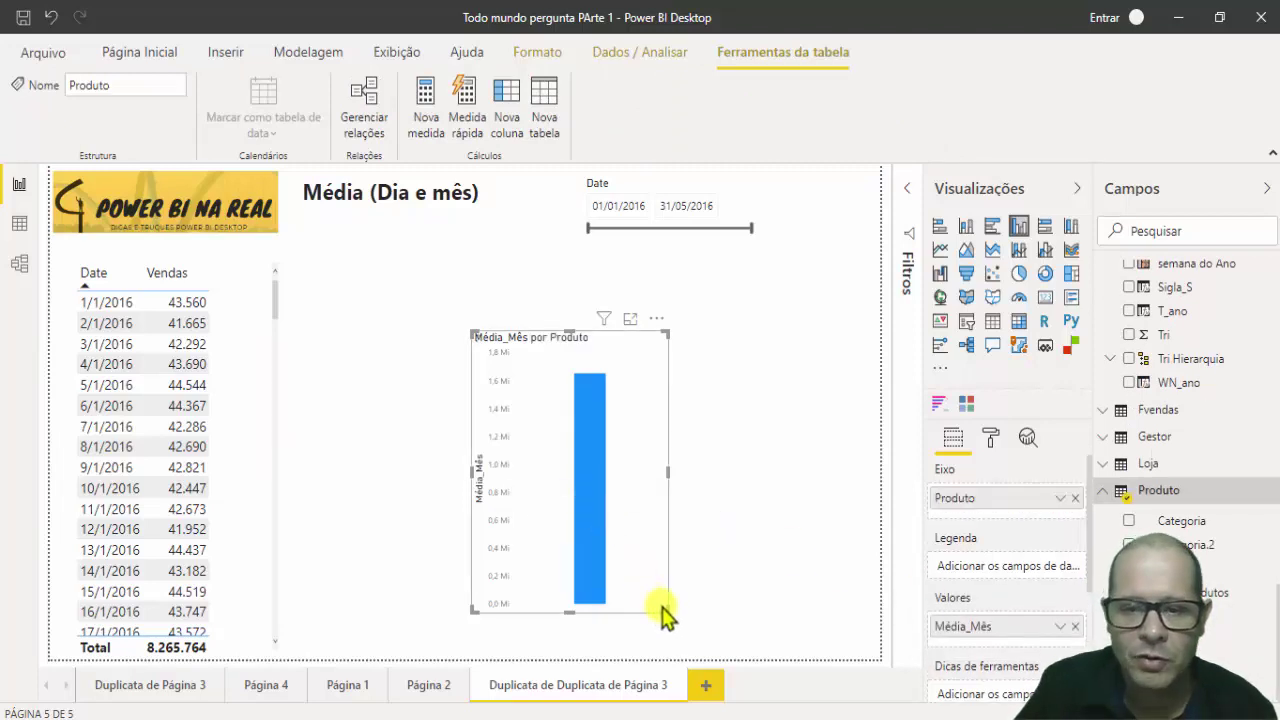
- Widen and shorten the Média_Mês por Produto chart so all products fit, and place it beside the Date and Vendas table
{"action": "left_click_drag", "start_coordinate": [667, 611], "coordinate": [793, 559]}
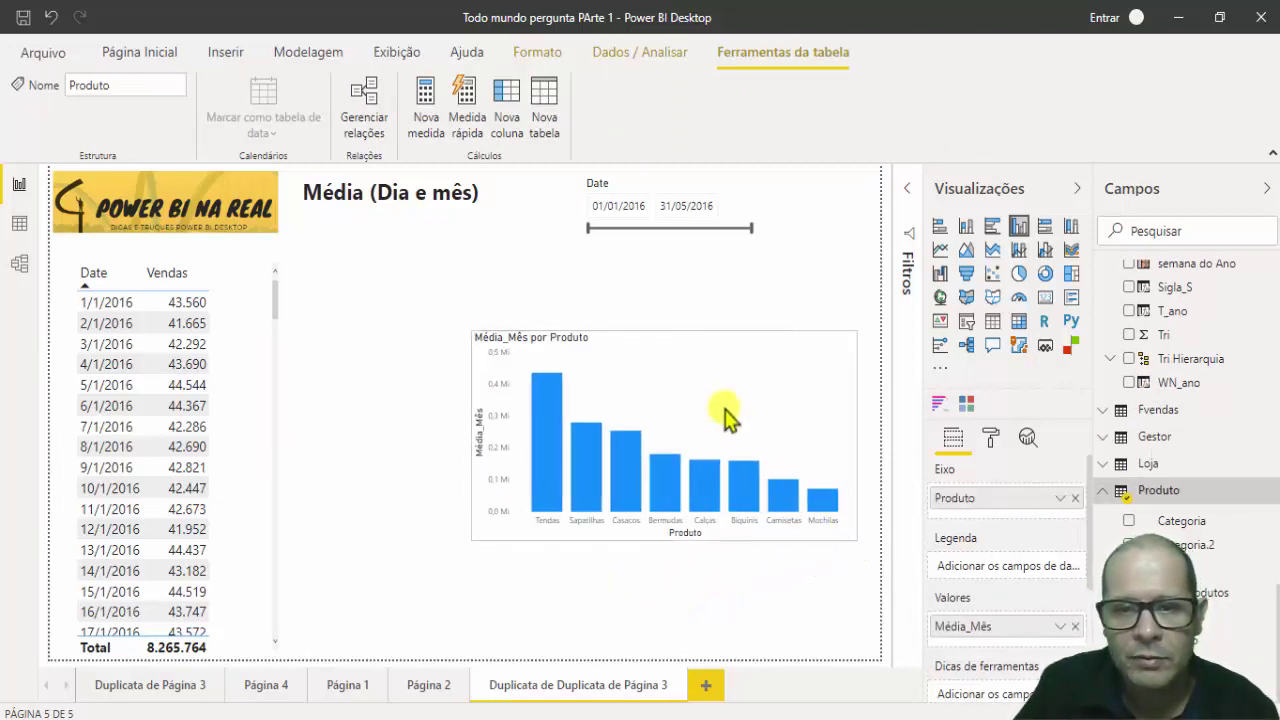
{"action": "left_click_drag", "start_coordinate": [729, 417], "coordinate": [531, 363]}
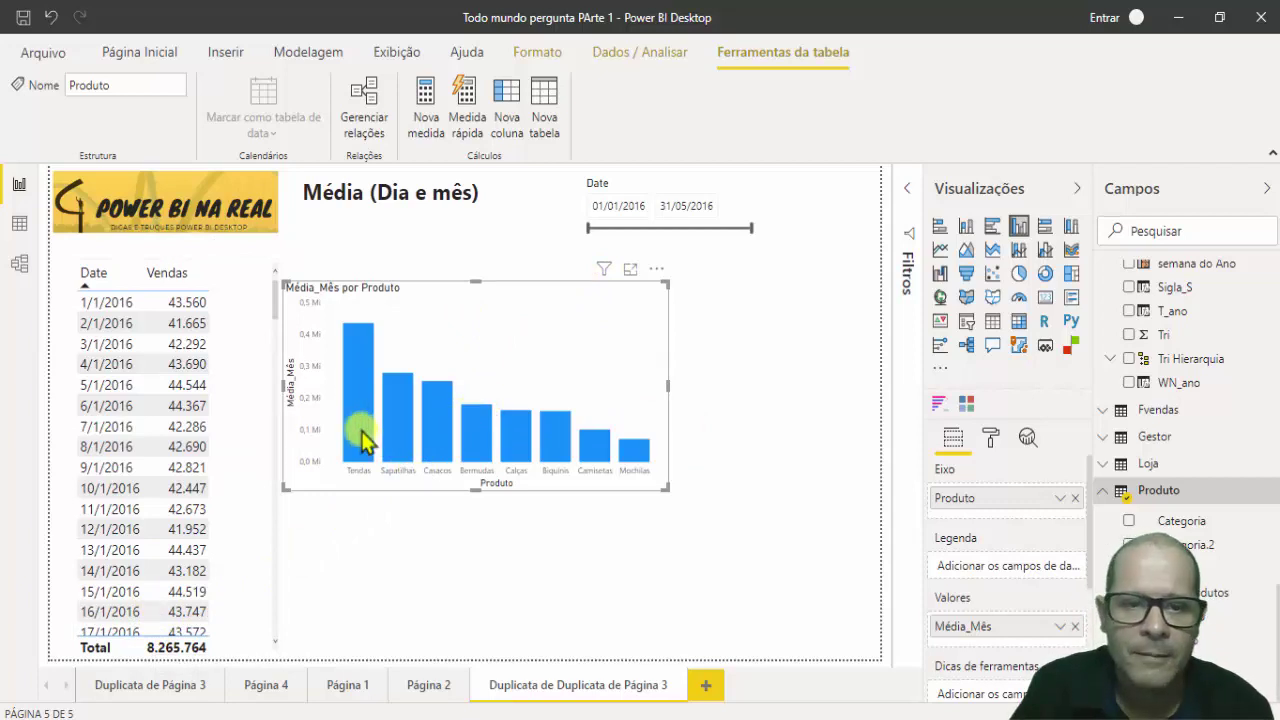
{"action": "mouse_move", "coordinate": [362, 440]}
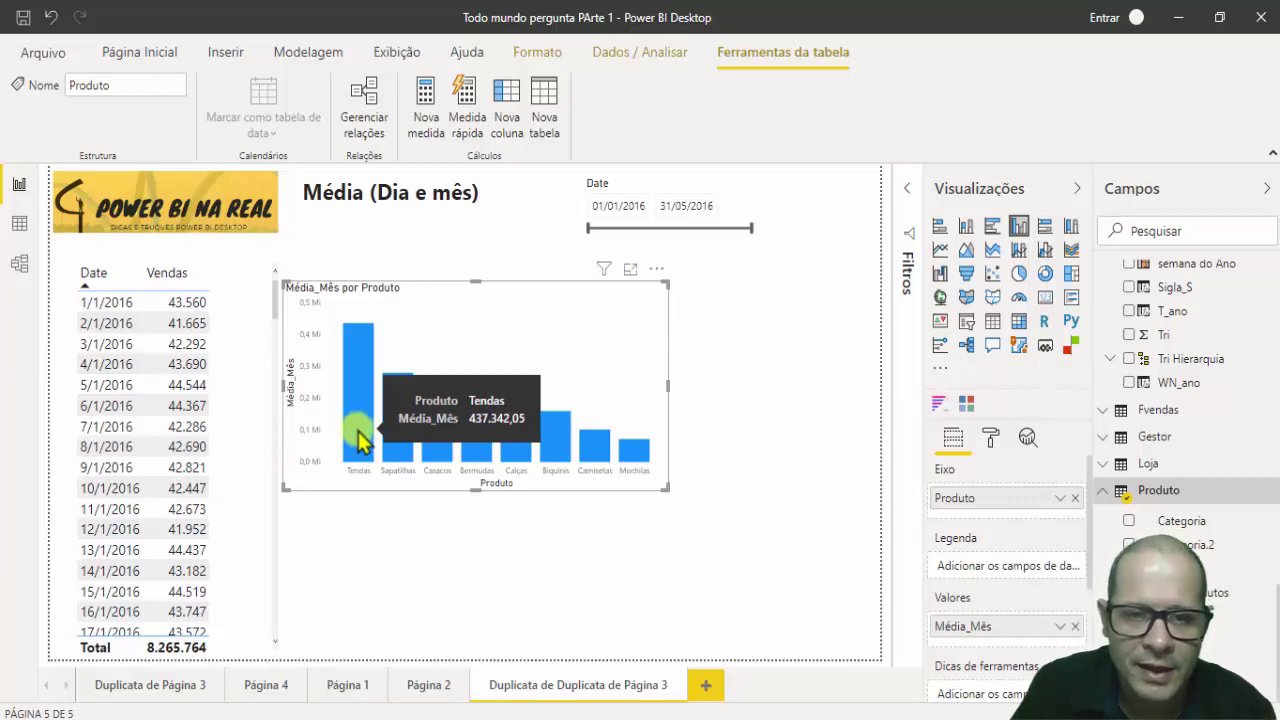
- Set the Date slicer's start date to 01/05/2016 and shift the product chart slightly up, just under the page title
{"action": "left_click_drag", "start_coordinate": [590, 228], "coordinate": [721, 230]}
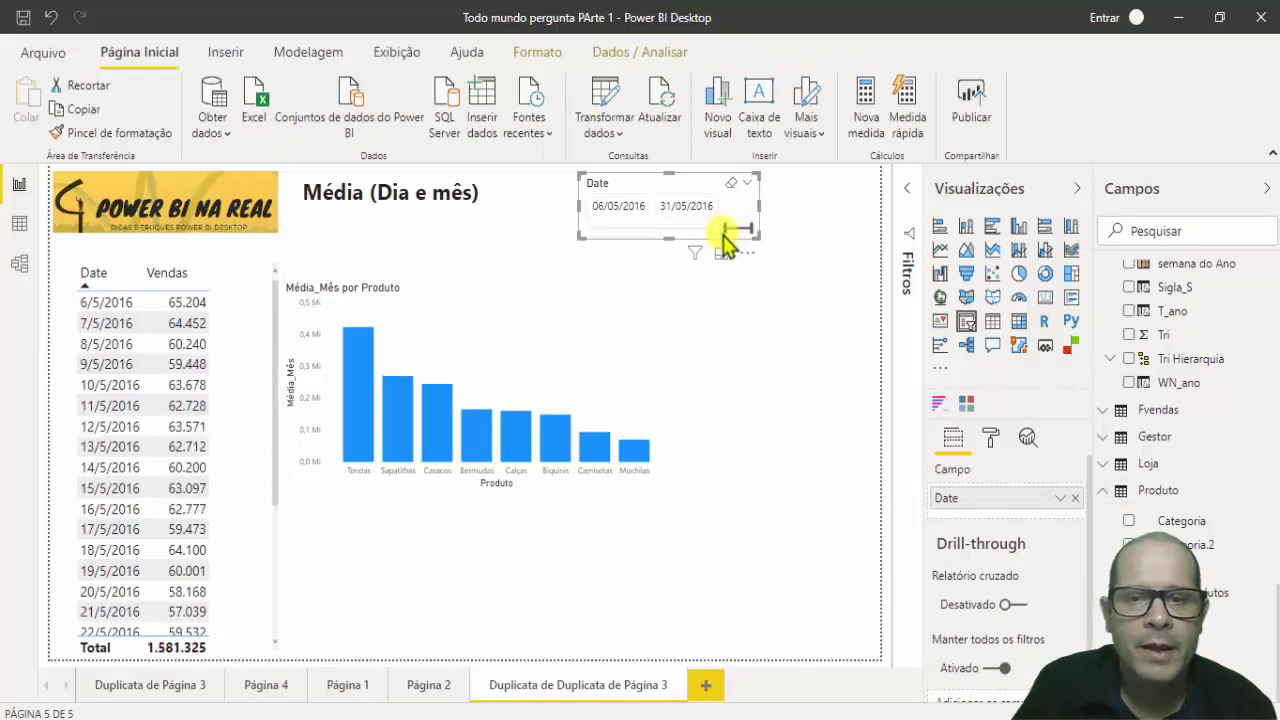
{"action": "mouse_move", "coordinate": [357, 385]}
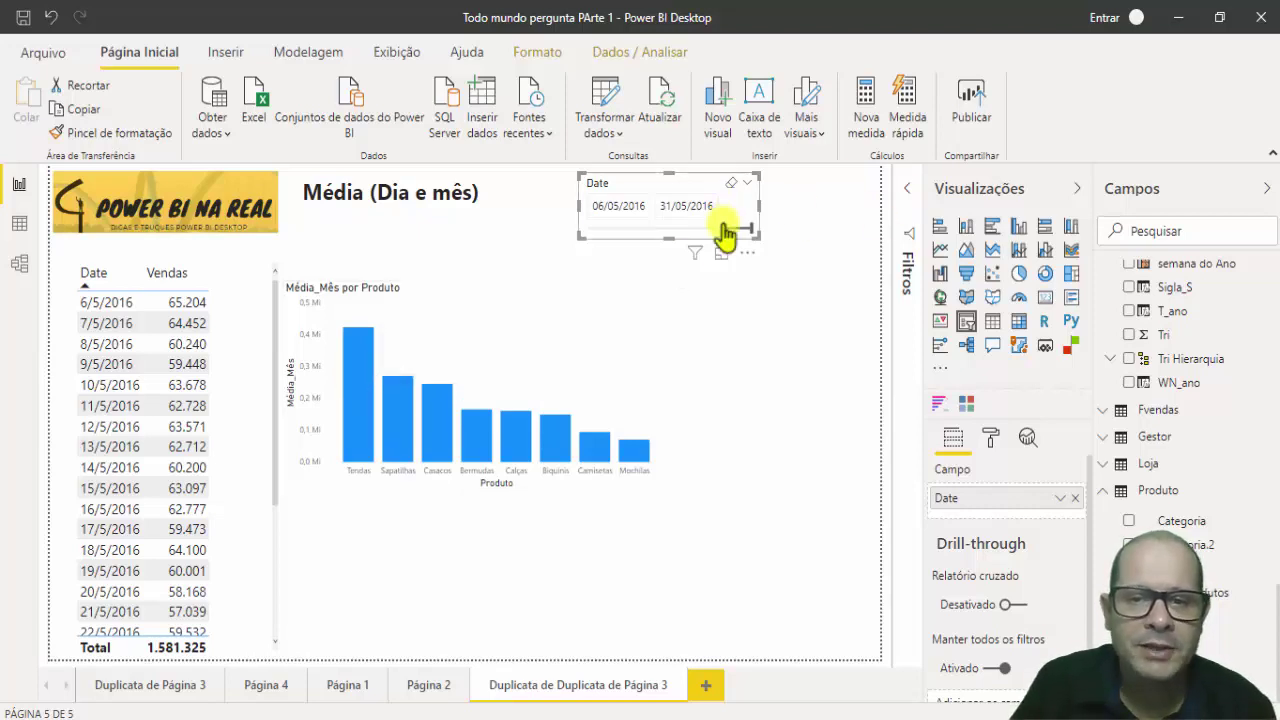
{"action": "left_click", "coordinate": [650, 207]}
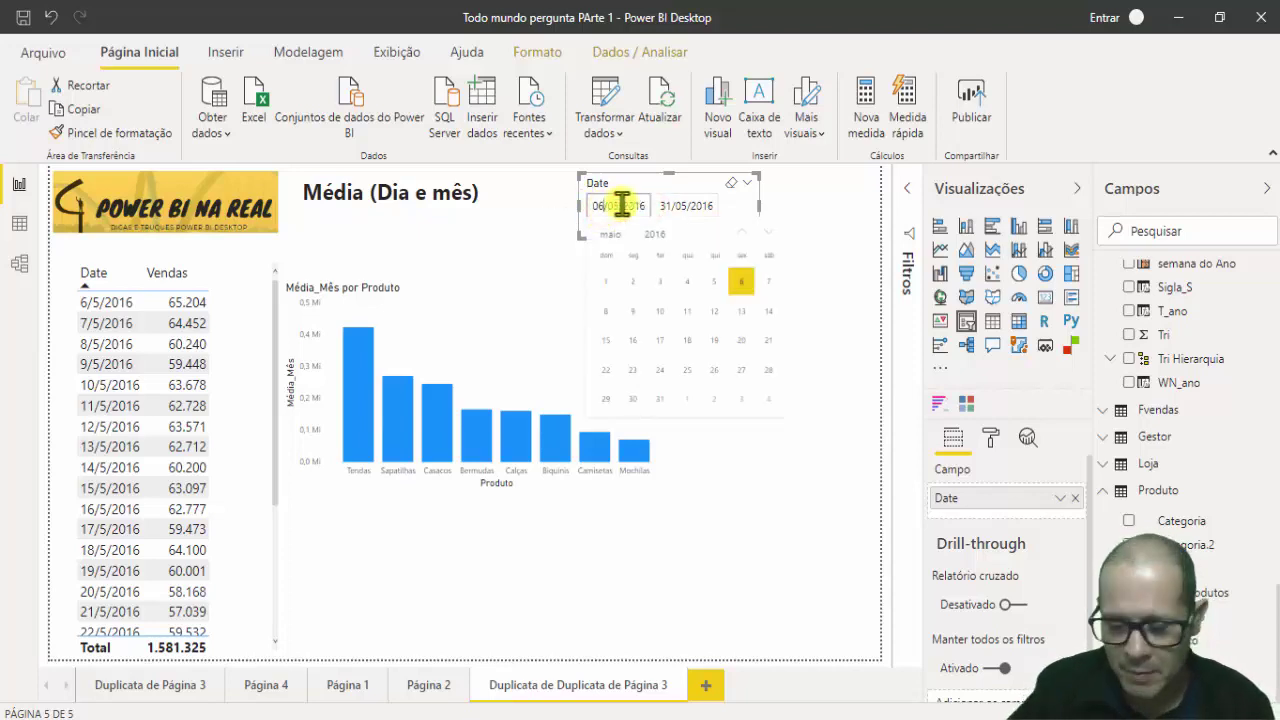
{"action": "key", "text": "Return"}
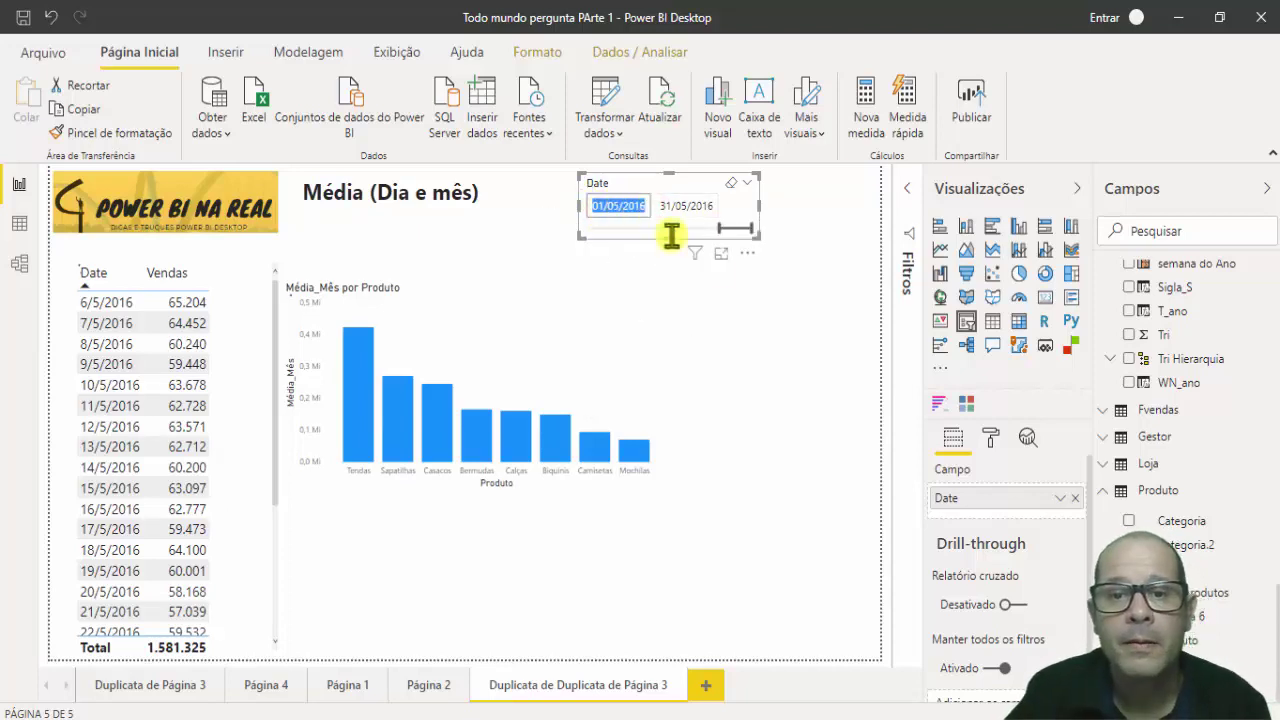
{"action": "left_click_drag", "start_coordinate": [501, 317], "coordinate": [526, 293]}
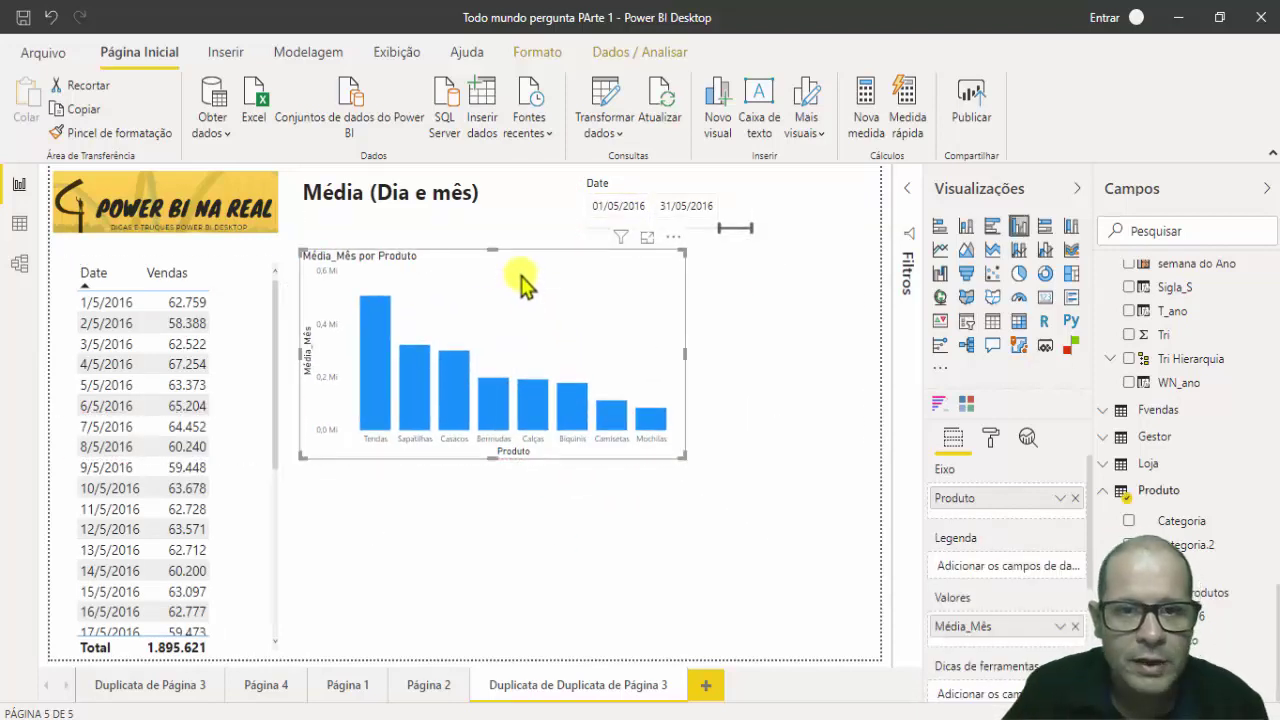
- Duplicate the Média_Mês por Produto chart and place the copy directly below the original
{"action": "key", "text": "ctrl+c"}
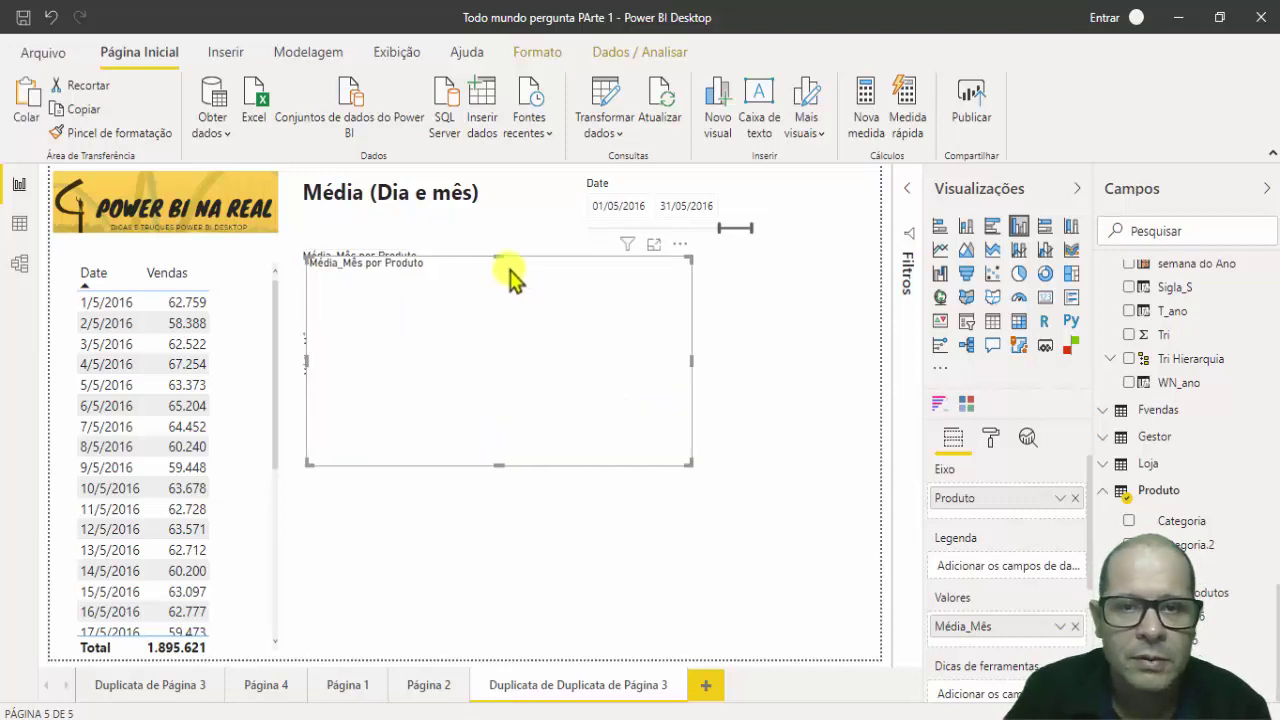
{"action": "left_click", "coordinate": [509, 266]}
{"action": "key", "text": "ctrl+v"}
{"action": "left_click_drag", "start_coordinate": [512, 465], "coordinate": [484, 485]}
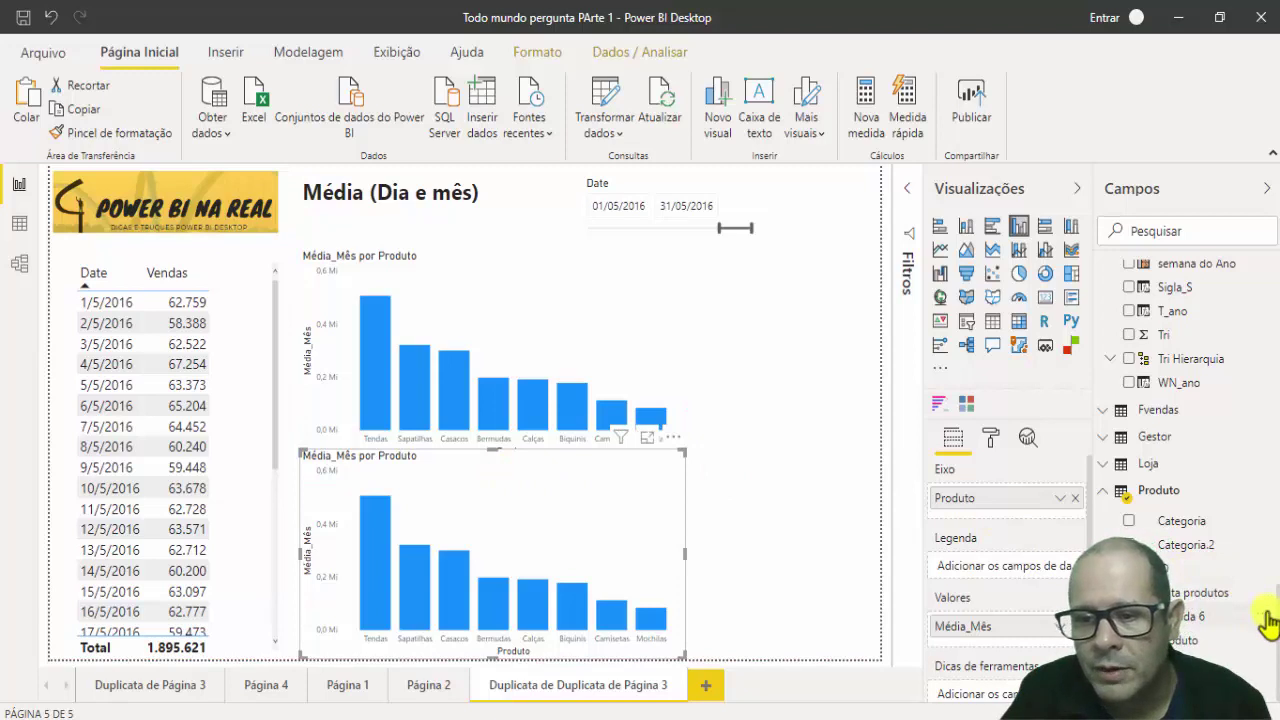
- Replace Produto with NOME_MÊS from the calendar table as the axis of the copied chart
{"action": "scroll", "coordinate": [1268, 620], "scroll_direction": "up", "scroll_amount": 5}
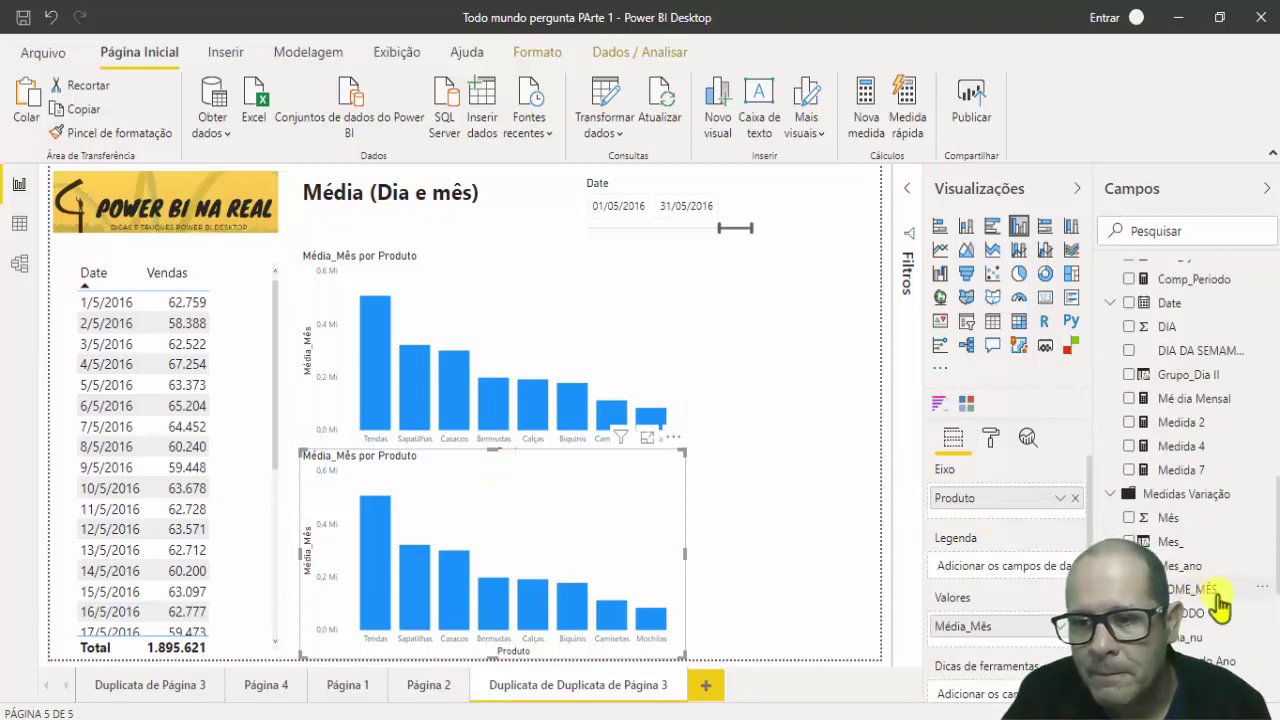
{"action": "left_click_drag", "start_coordinate": [1222, 603], "coordinate": [1005, 518]}
{"action": "left_click", "coordinate": [1075, 497]}
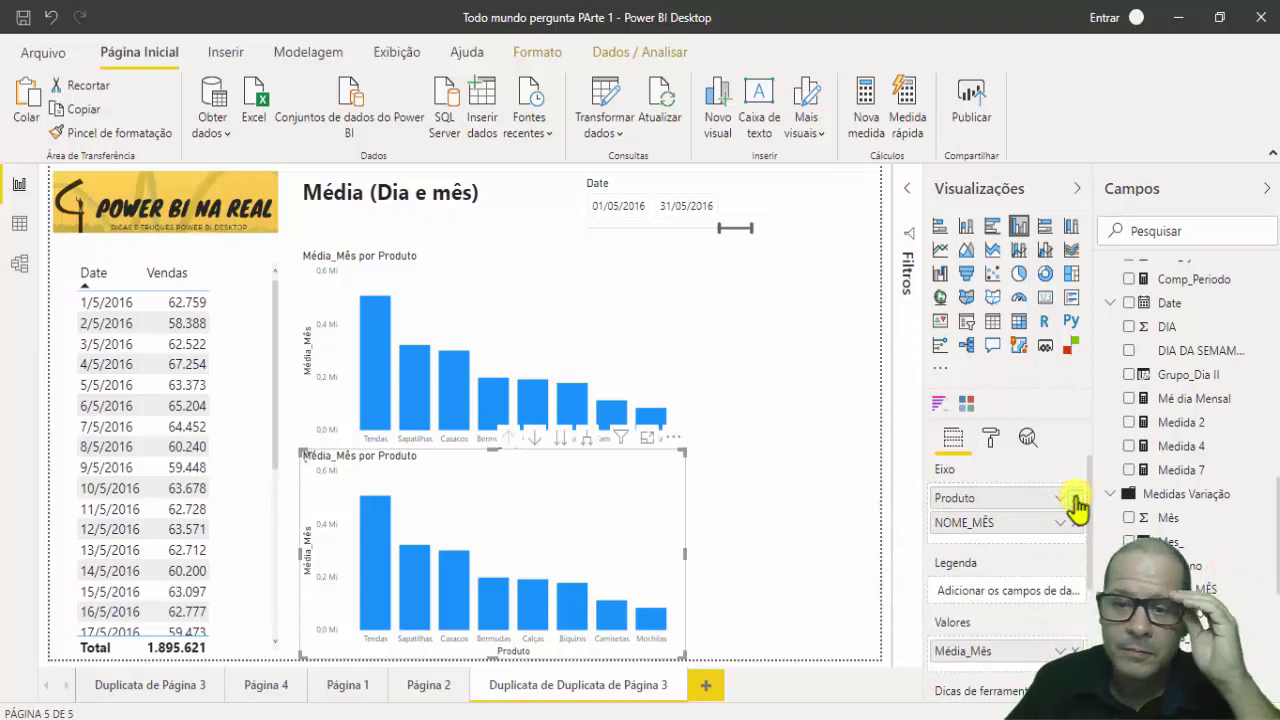
- Extend the Date slicer's start back to 01/01/2016 and shorten the month chart by lowering its upper edge
{"action": "left_click_drag", "start_coordinate": [718, 232], "coordinate": [549, 240]}
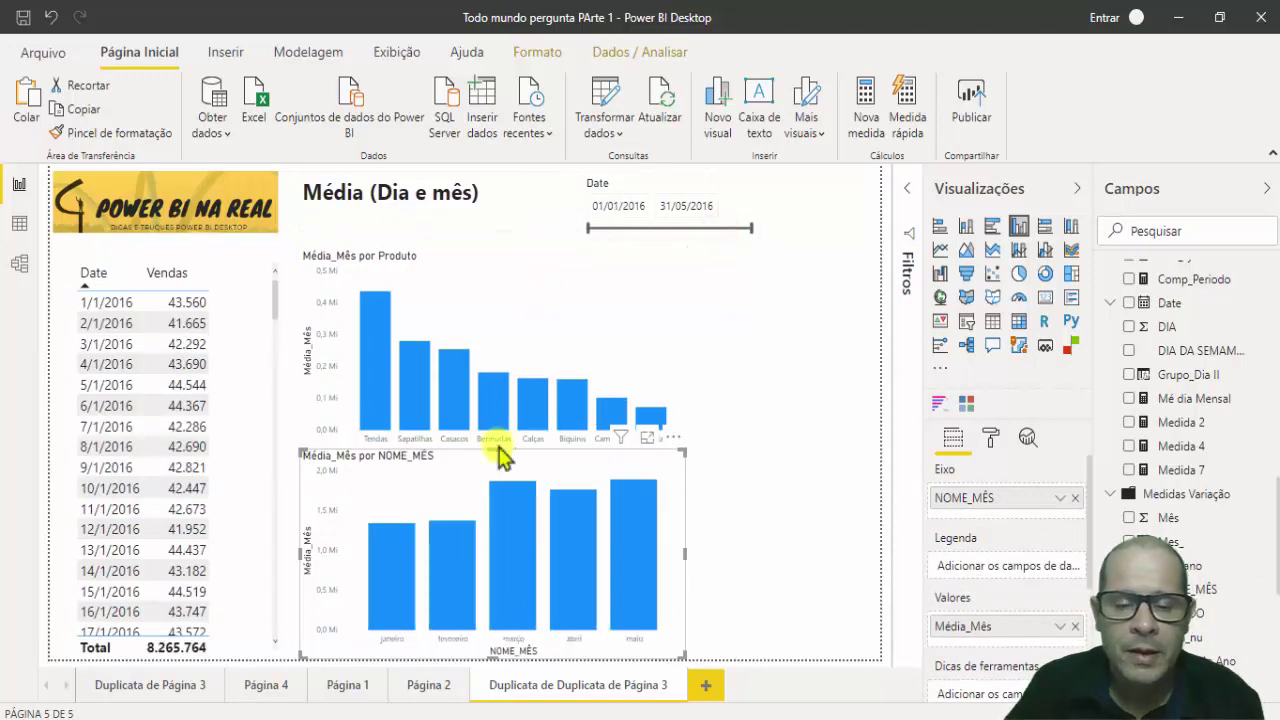
{"action": "mouse_move", "coordinate": [615, 542]}
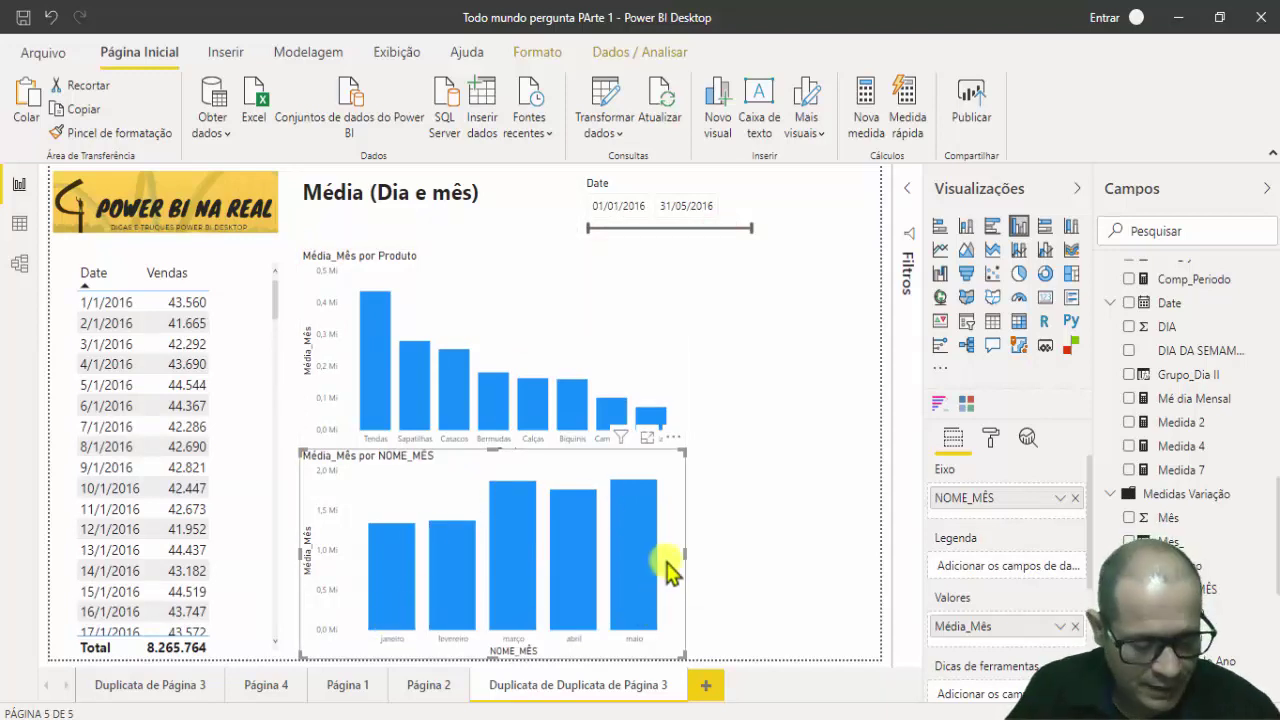
{"action": "mouse_move", "coordinate": [355, 495]}
{"action": "left_mouse_down"}
{"action": "mouse_move", "coordinate": [543, 449]}
{"action": "mouse_move", "coordinate": [695, 580]}
{"action": "mouse_move", "coordinate": [337, 632]}
{"action": "mouse_move", "coordinate": [349, 491]}
{"action": "left_mouse_up"}
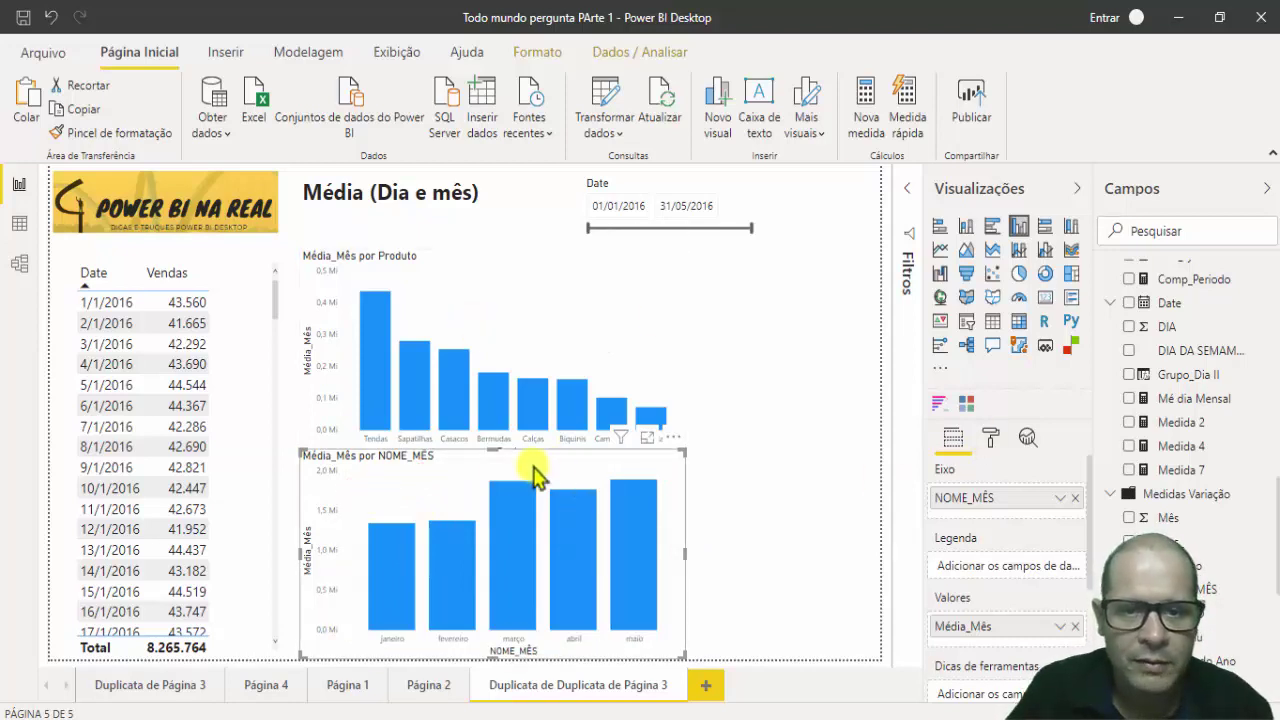
{"action": "left_click_drag", "start_coordinate": [486, 451], "coordinate": [482, 506]}
- Set the Date slicer's start to 05/05/2016 and check the Tendas average by cross-filtering the page with its bar, clearing the selection again
{"action": "left_click_drag", "start_coordinate": [590, 229], "coordinate": [726, 236]}
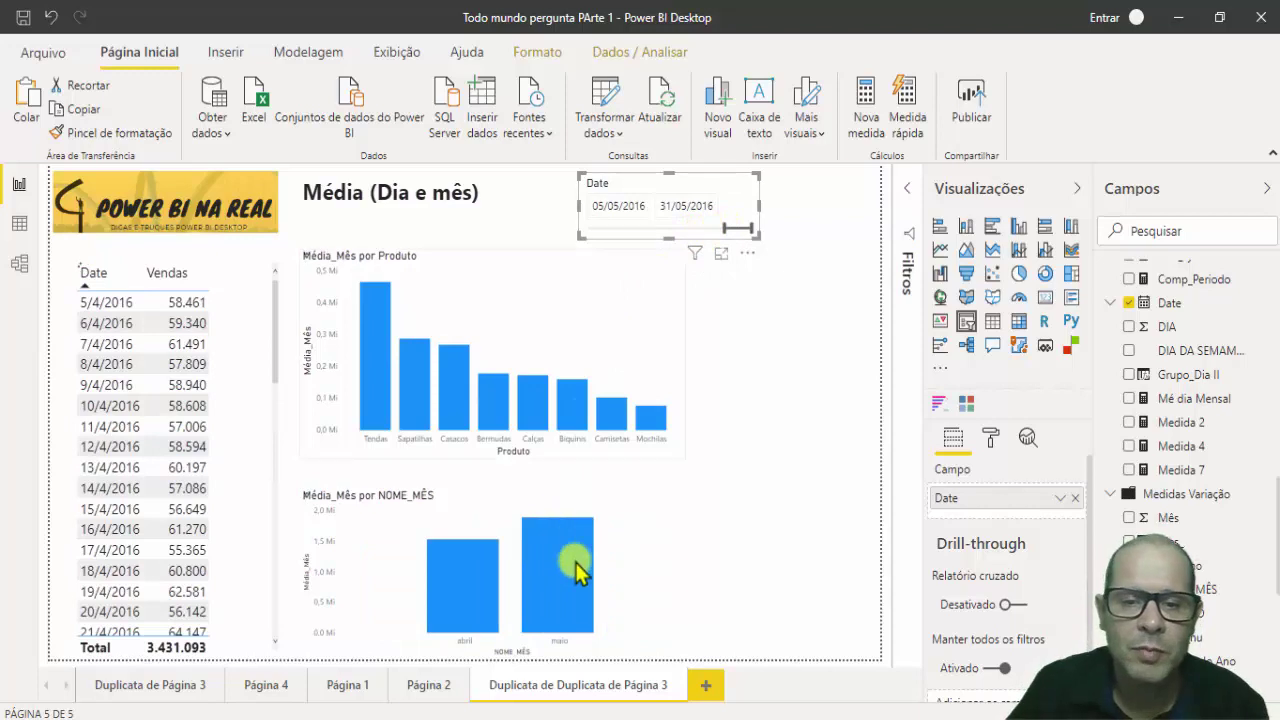
{"action": "mouse_move", "coordinate": [530, 585]}
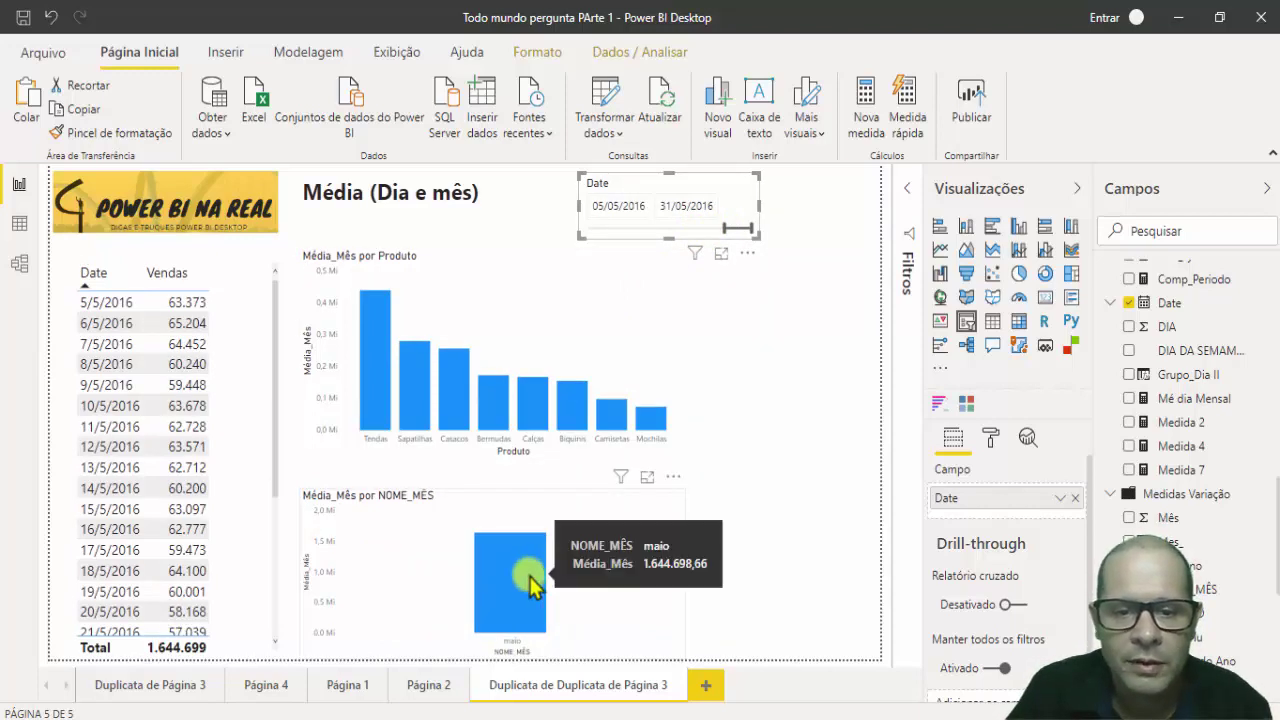
{"action": "mouse_move", "coordinate": [383, 405]}
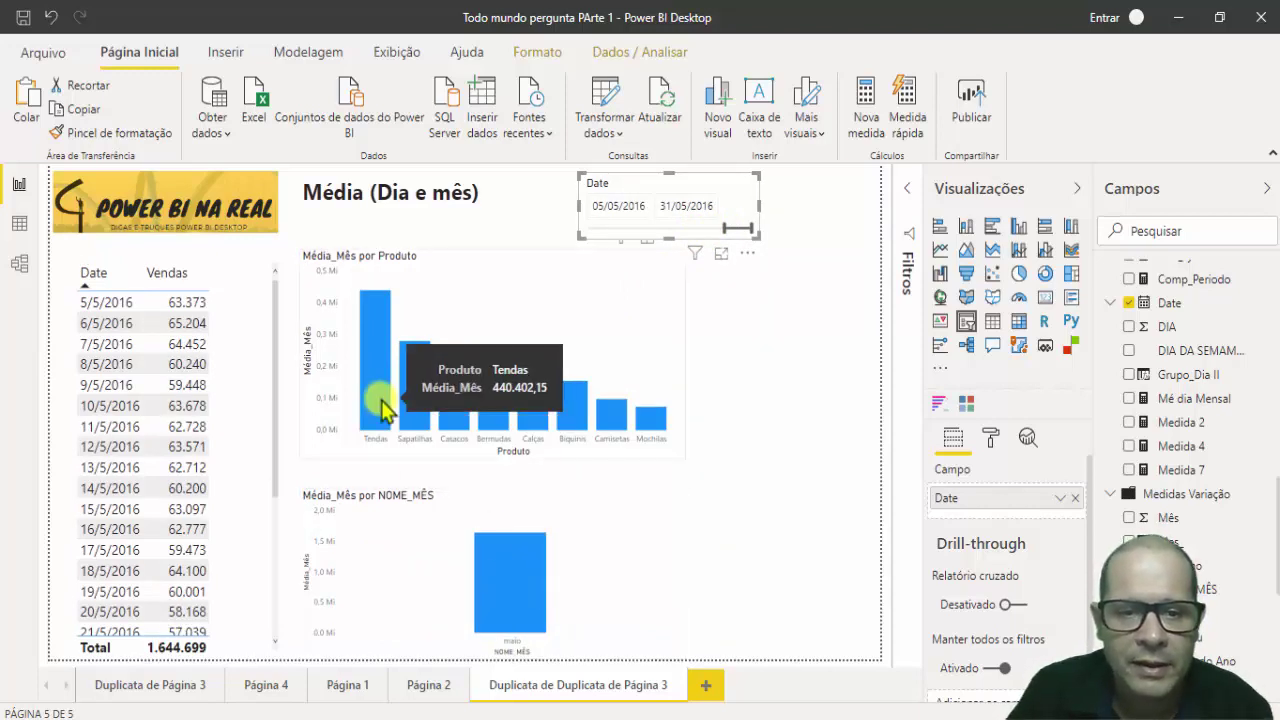
{"action": "left_click", "coordinate": [381, 405]}
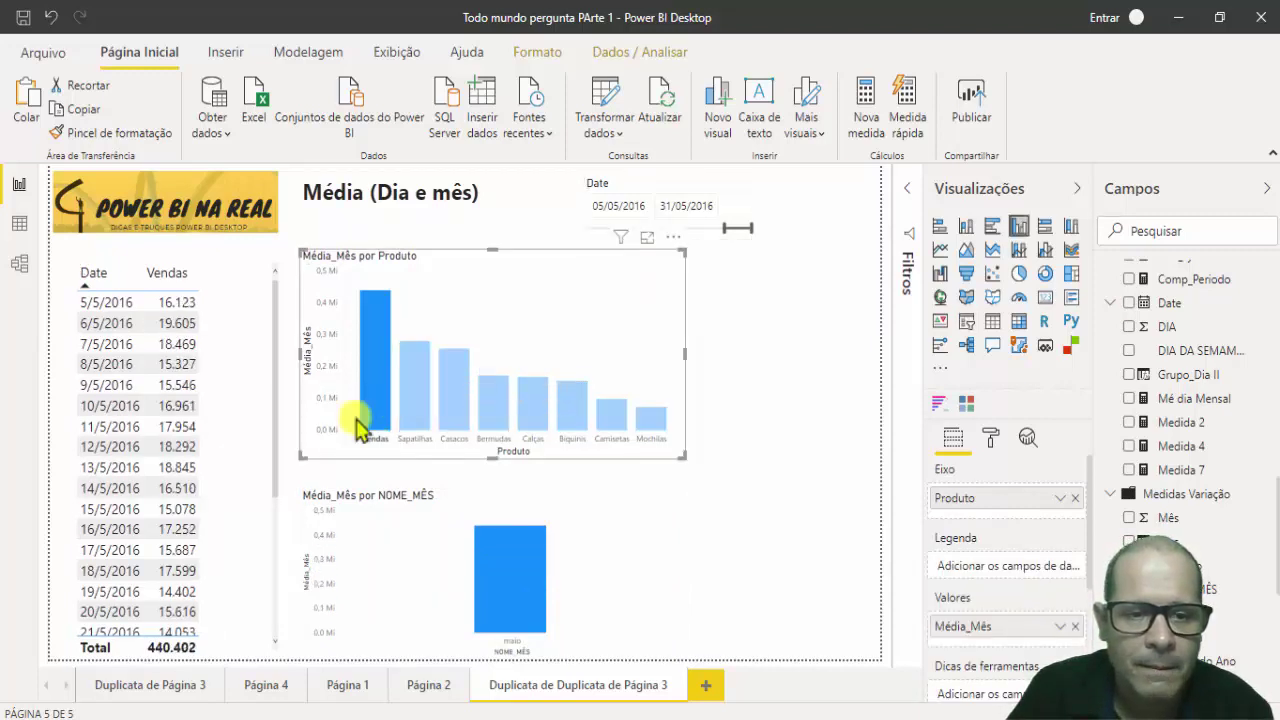
{"action": "left_click", "coordinate": [377, 371]}
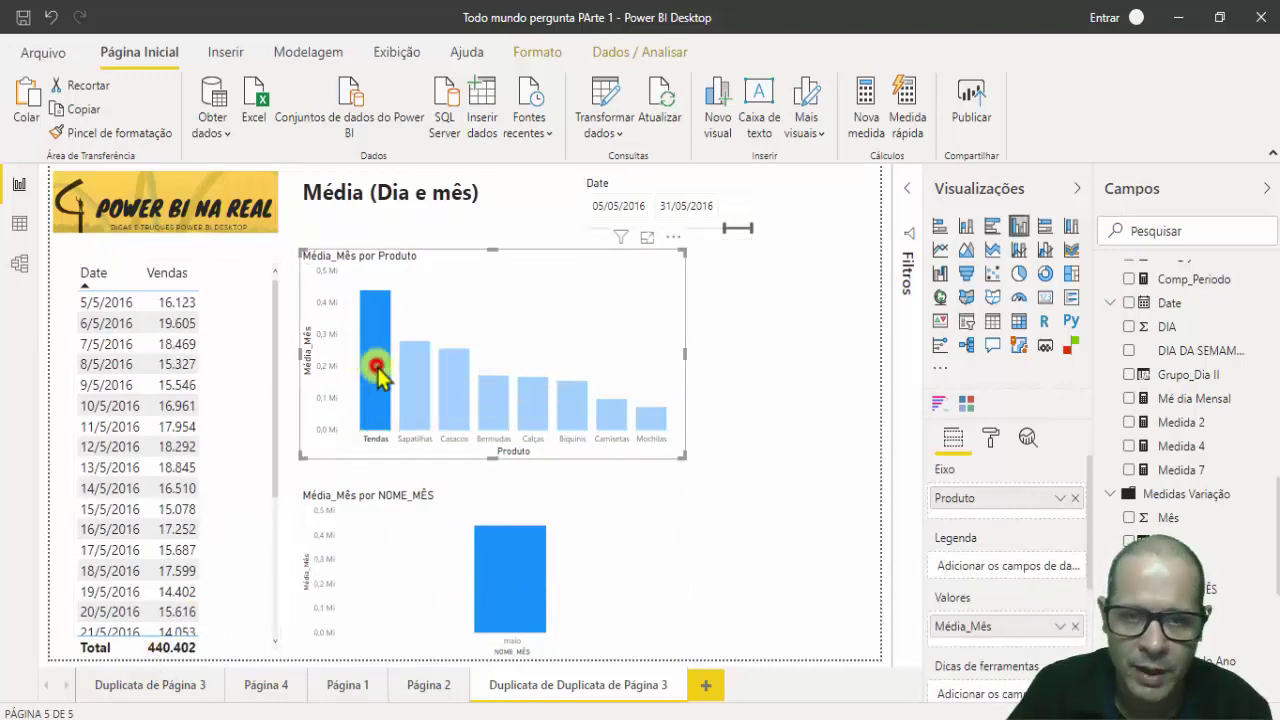
- Delete the Média_Mês por NOME_MÊS chart from the report page
{"action": "left_click", "coordinate": [452, 537]}
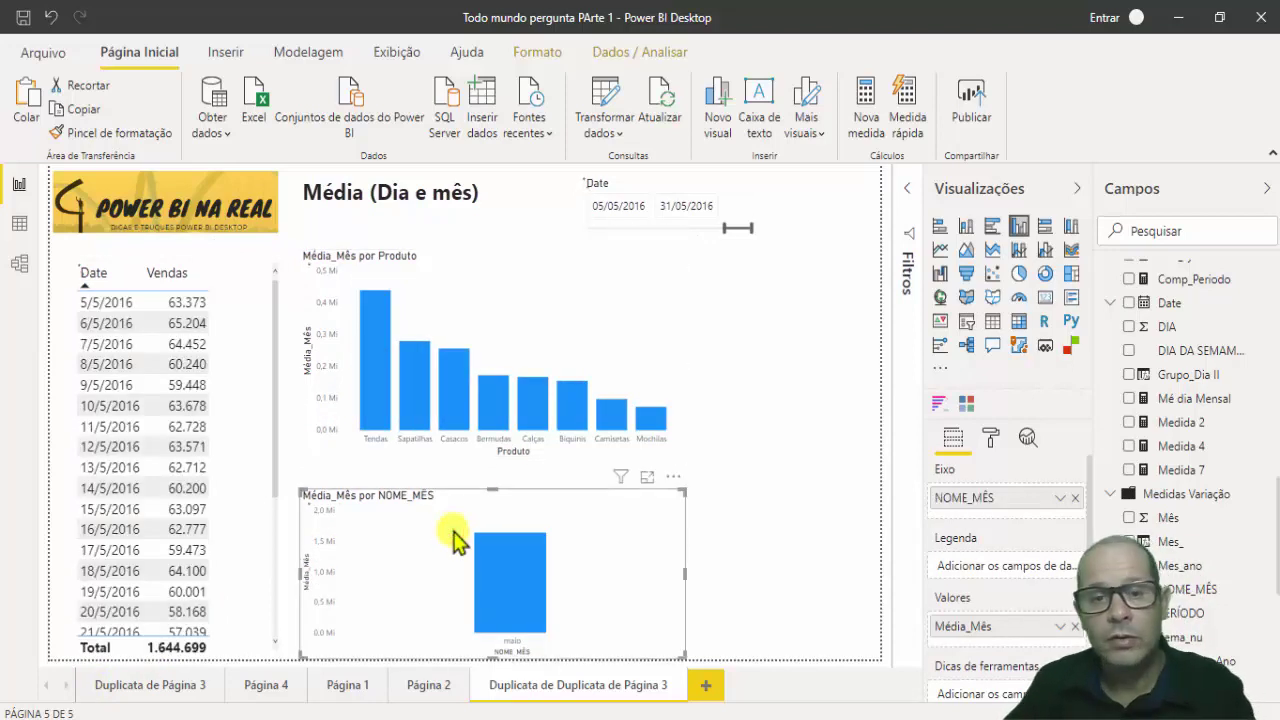
{"action": "key", "text": "Delete"}
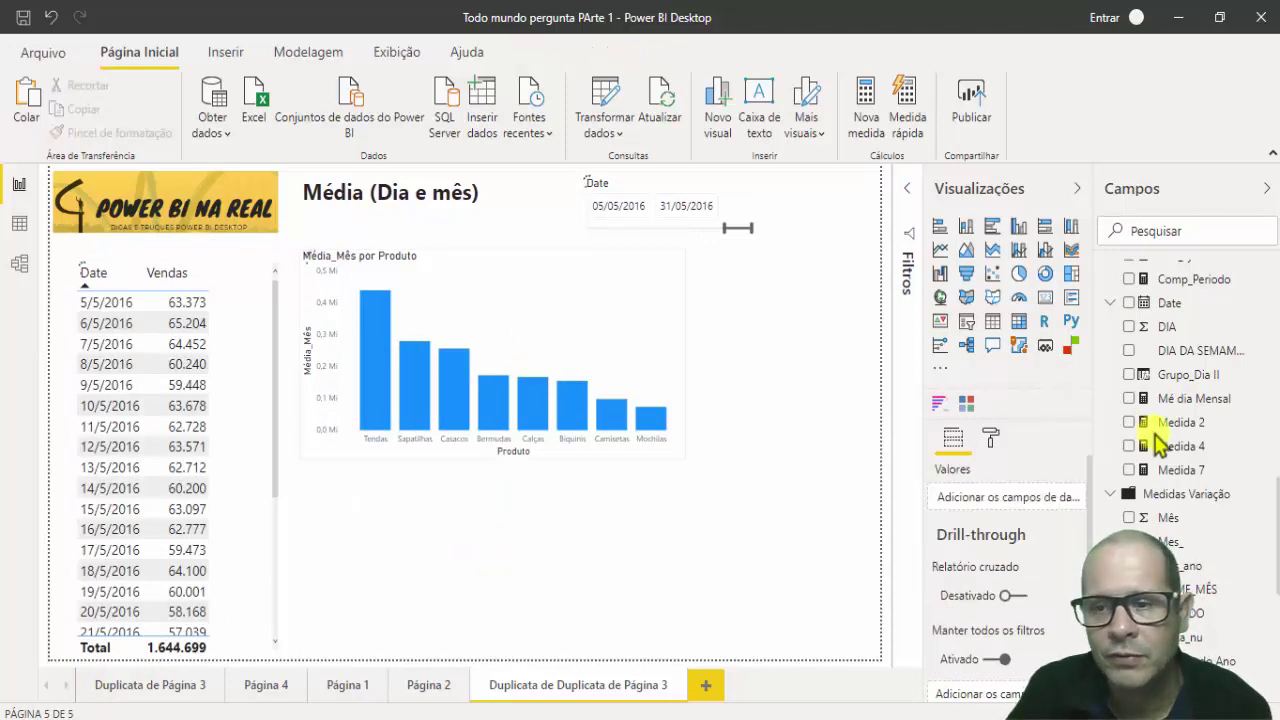
- Open the Média_Mês measure of the Average table and review its AVERAGEX, VALUES and [Vendas] formula parts
{"action": "left_click", "coordinate": [517, 342]}
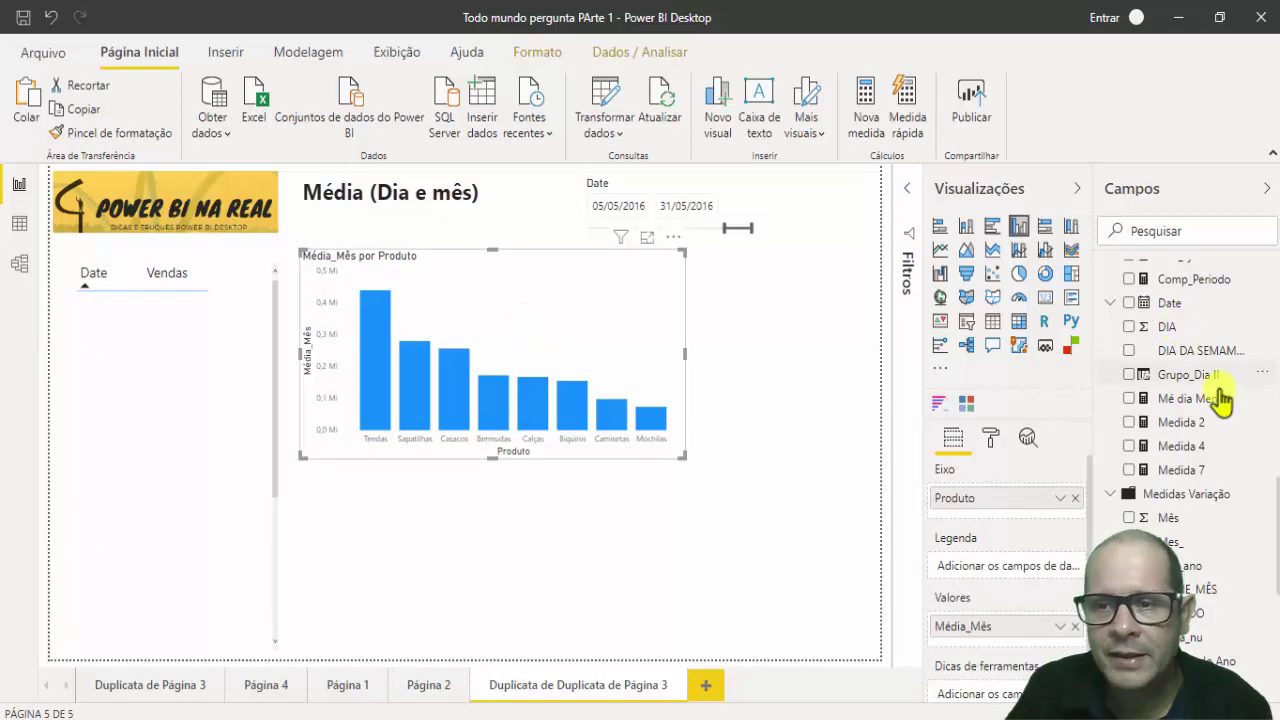
{"action": "scroll", "coordinate": [1170, 400], "scroll_direction": "down", "scroll_amount": 10}
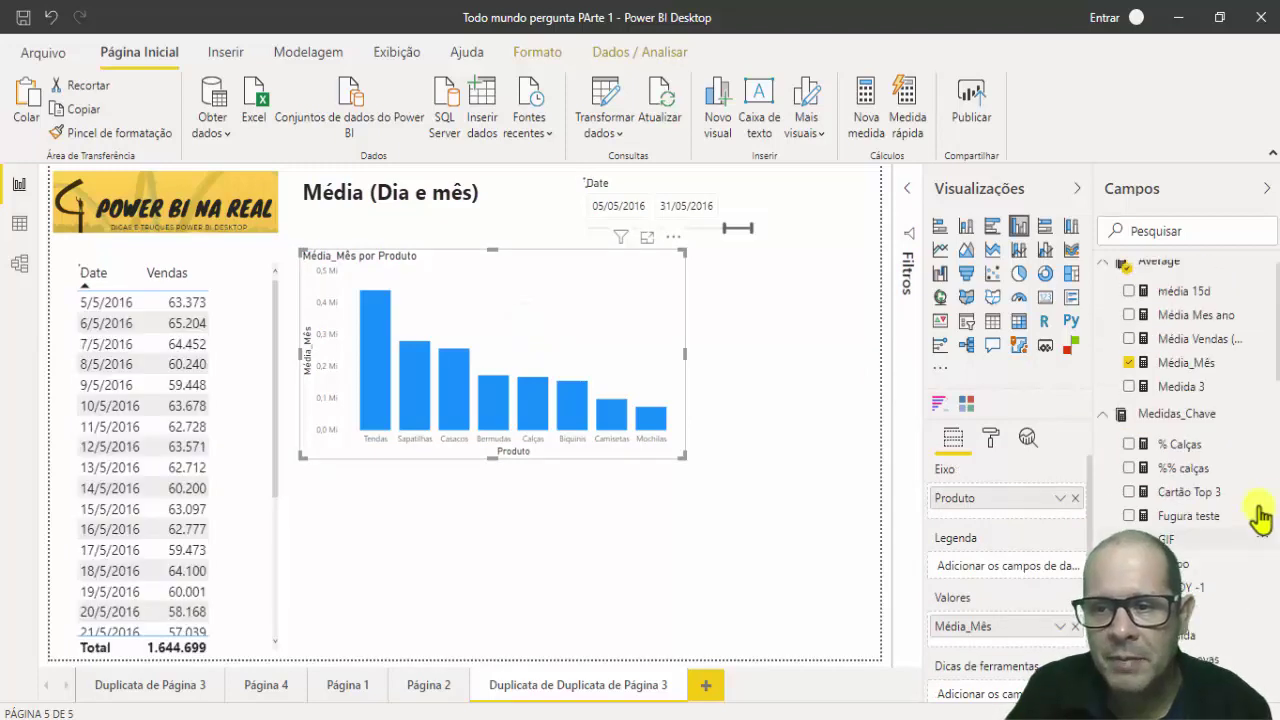
{"action": "left_click", "coordinate": [1183, 374]}
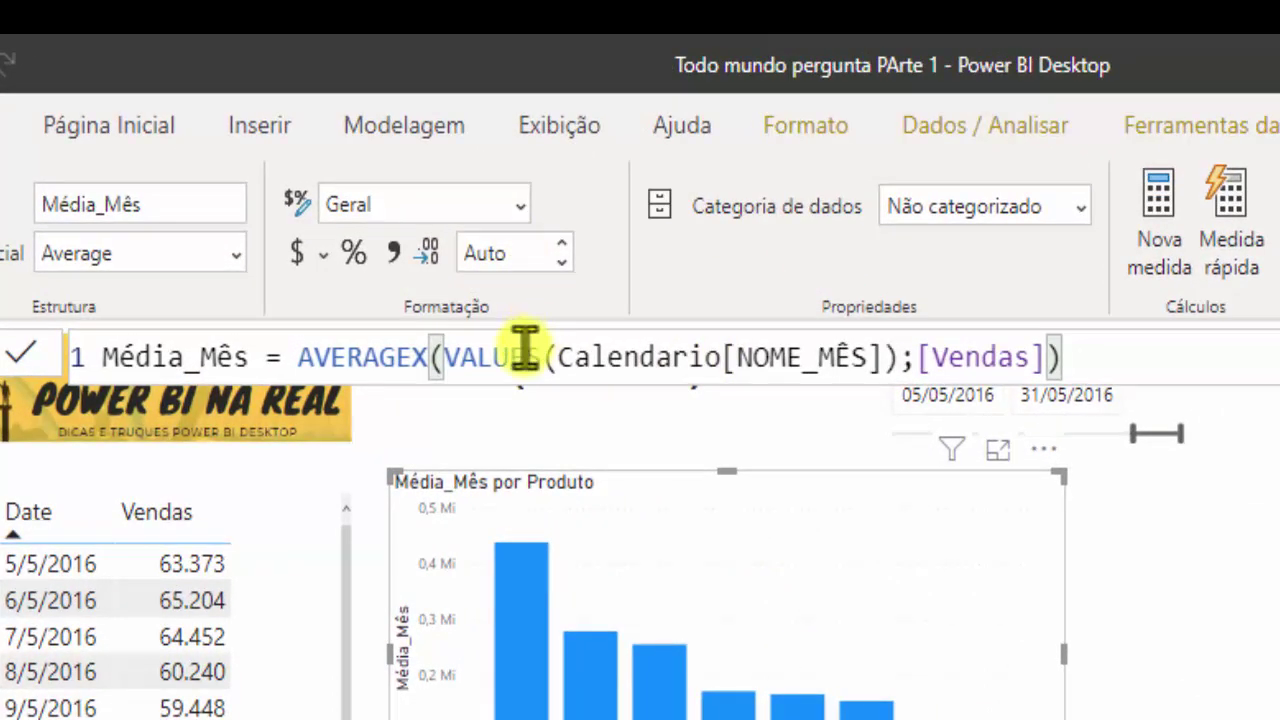
{"action": "left_click_drag", "start_coordinate": [316, 357], "coordinate": [671, 357]}
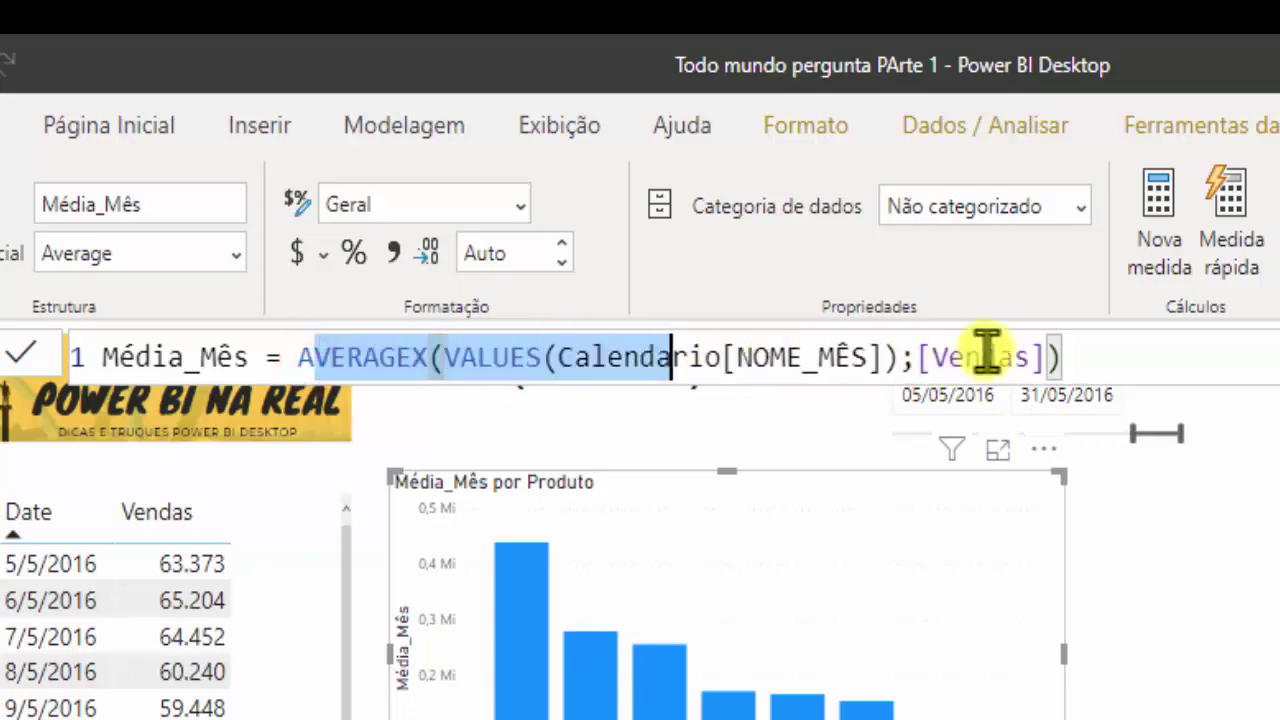
{"action": "left_click_drag", "start_coordinate": [987, 355], "coordinate": [1120, 349]}
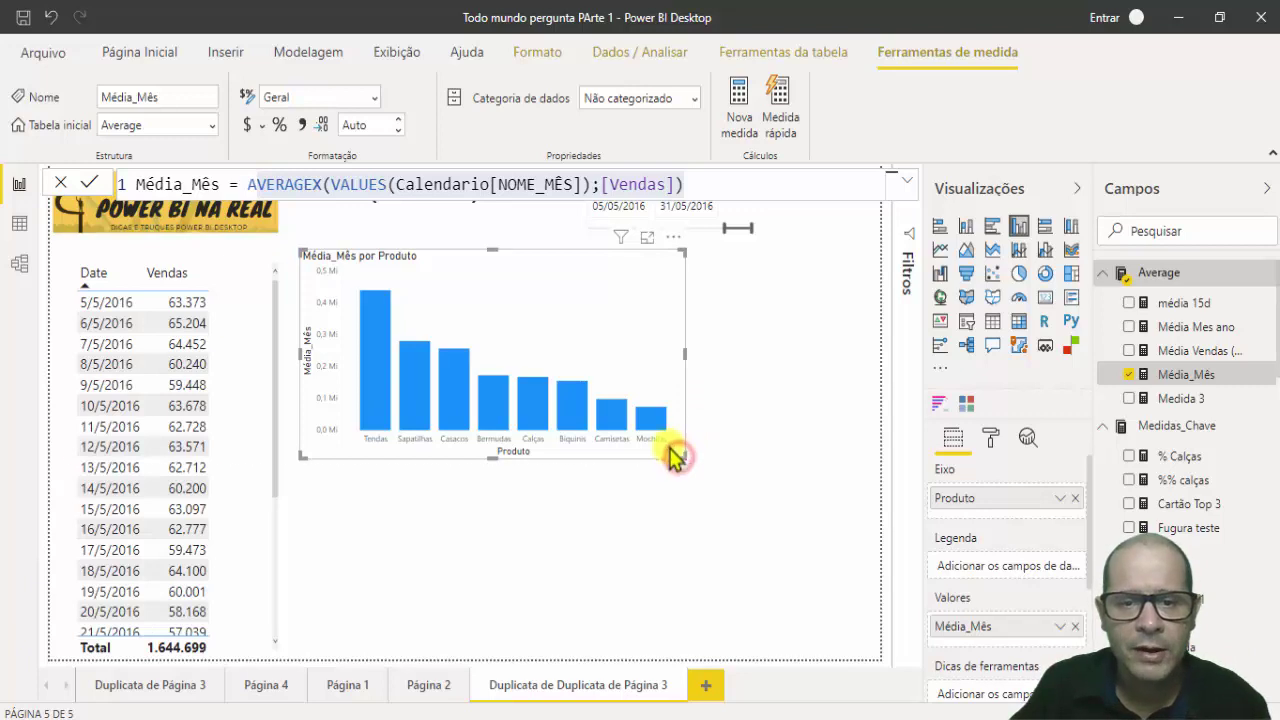
- Reduce the product chart's size slightly and create a new measure in the Average table
{"action": "mouse_move", "coordinate": [672, 448]}
{"action": "left_mouse_down"}
{"action": "mouse_move", "coordinate": [634, 421]}
{"action": "mouse_move", "coordinate": [665, 415]}
{"action": "mouse_move", "coordinate": [666, 428]}
{"action": "left_mouse_up"}
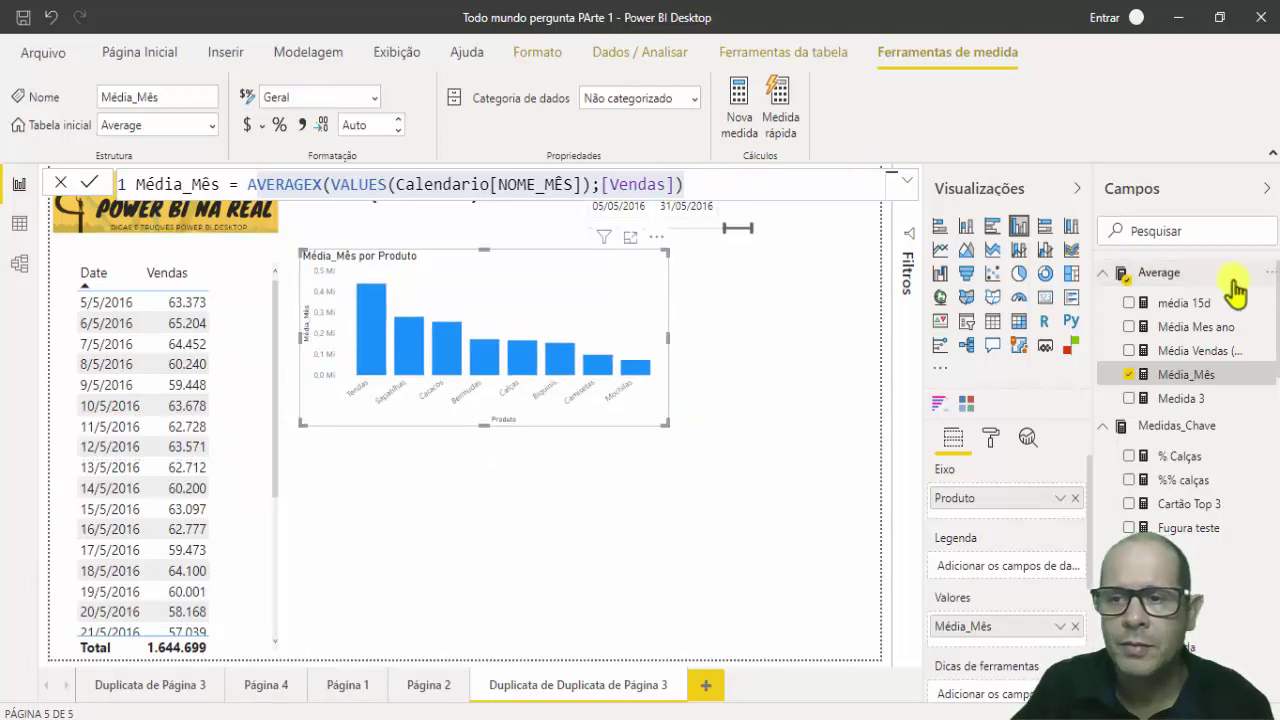
{"action": "left_click", "coordinate": [1268, 277]}
{"action": "left_click", "coordinate": [1185, 300]}
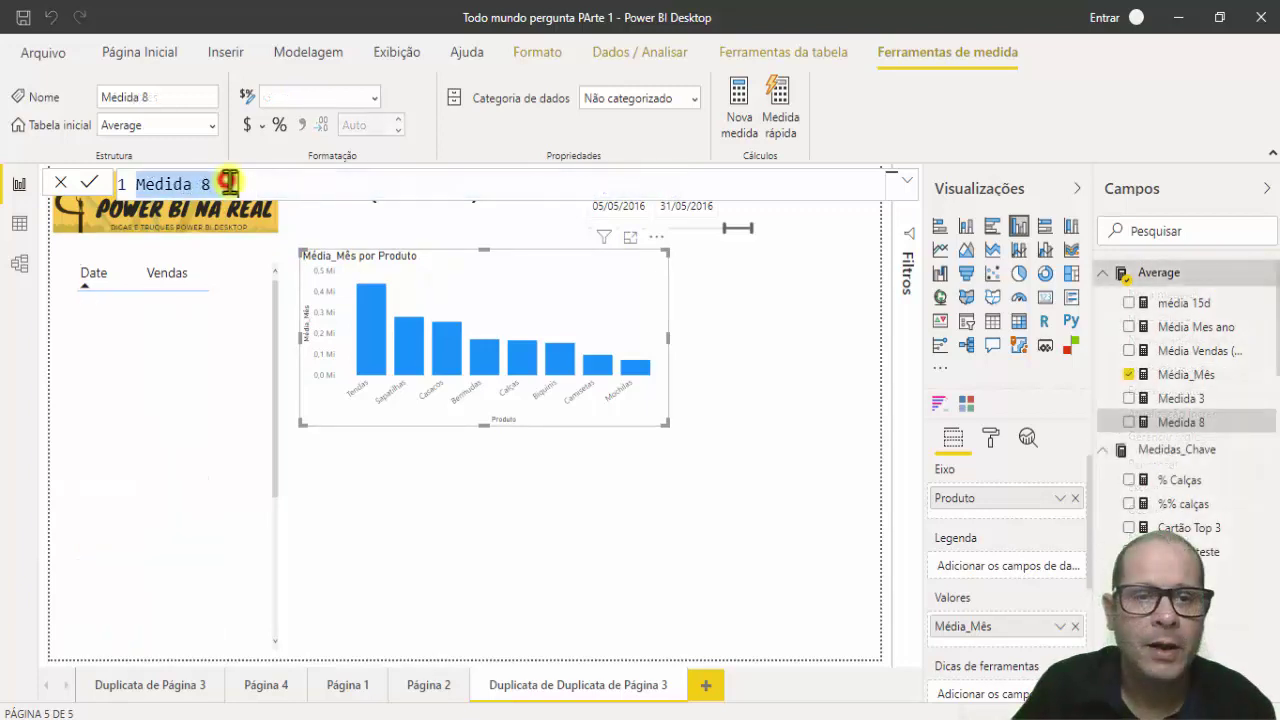
- Replace the new measure's default name with "Média -15d" in its formula
{"action": "left_click", "coordinate": [307, 184]}
{"action": "key", "text": "Left"}
{"action": "key", "text": "Left"}
{"action": "key", "text": "Left"}
{"action": "key", "text": "BackSpace"}
{"action": "key", "text": "BackSpace"}
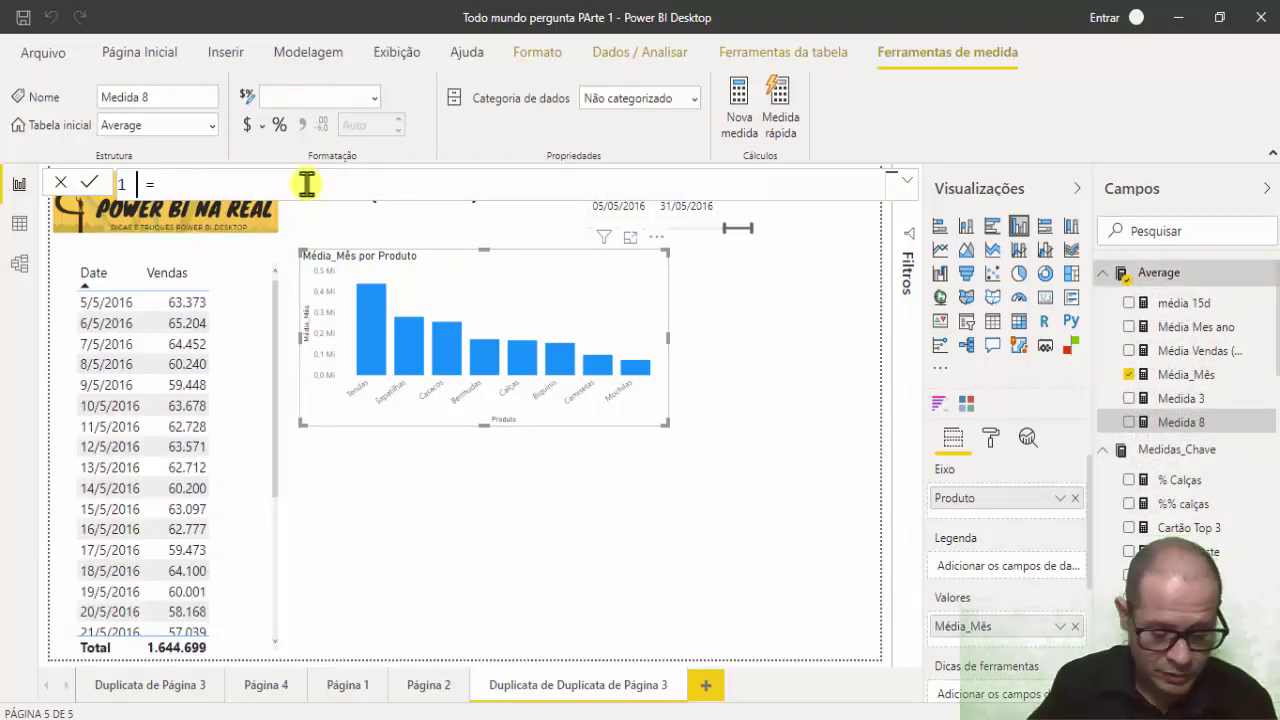
{"action": "type", "text": "Média 15"}
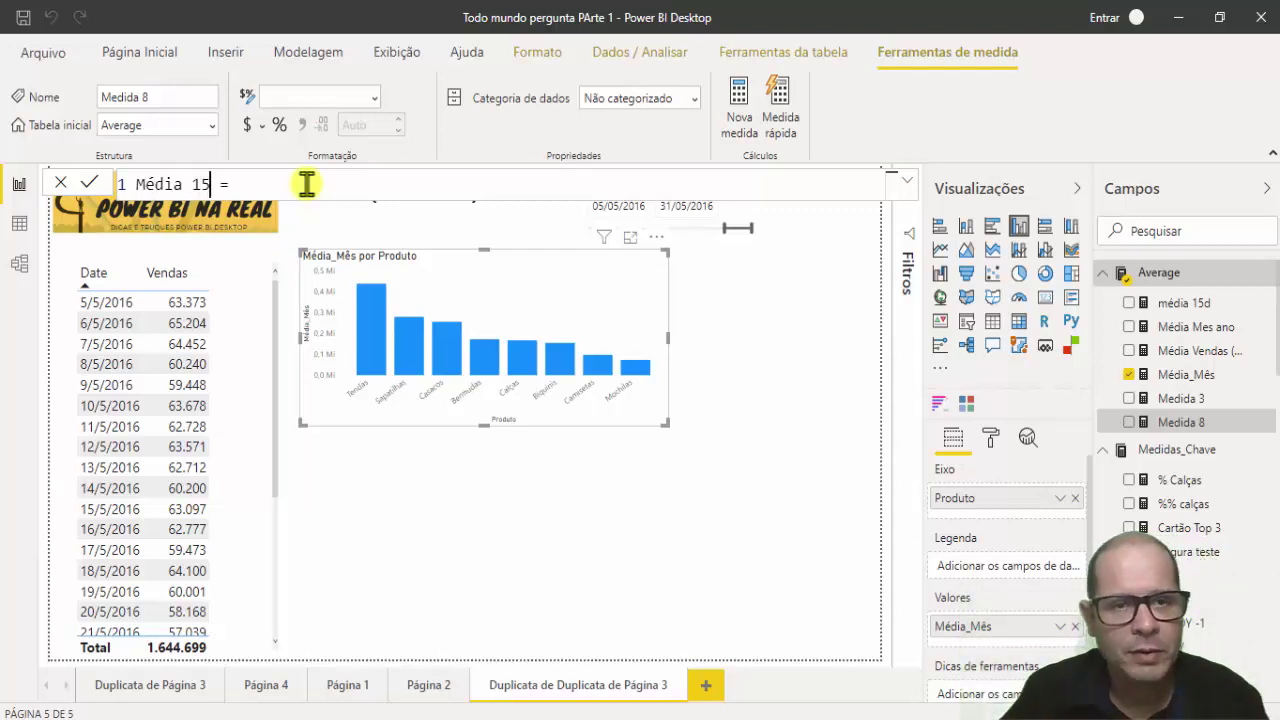
{"action": "type", "text": "d"}
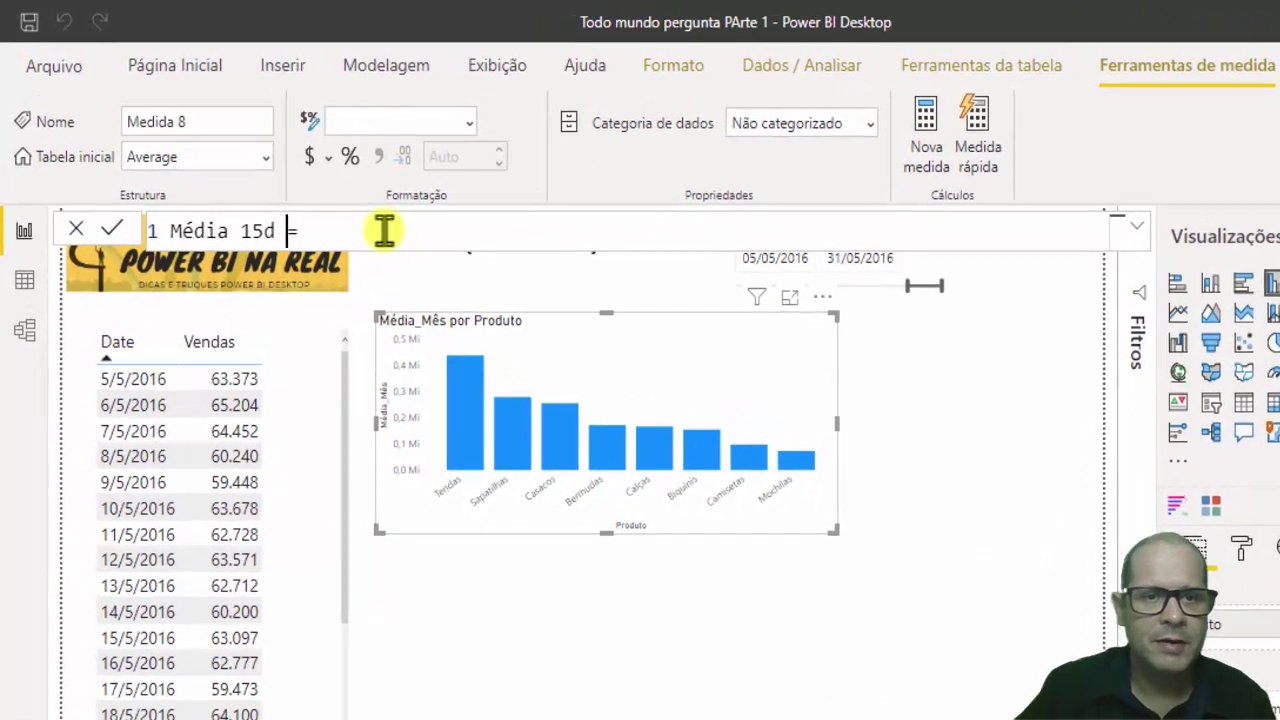
{"action": "key", "text": "Left"}
{"action": "key", "text": "Left"}
{"action": "type", "text": "-15d"}
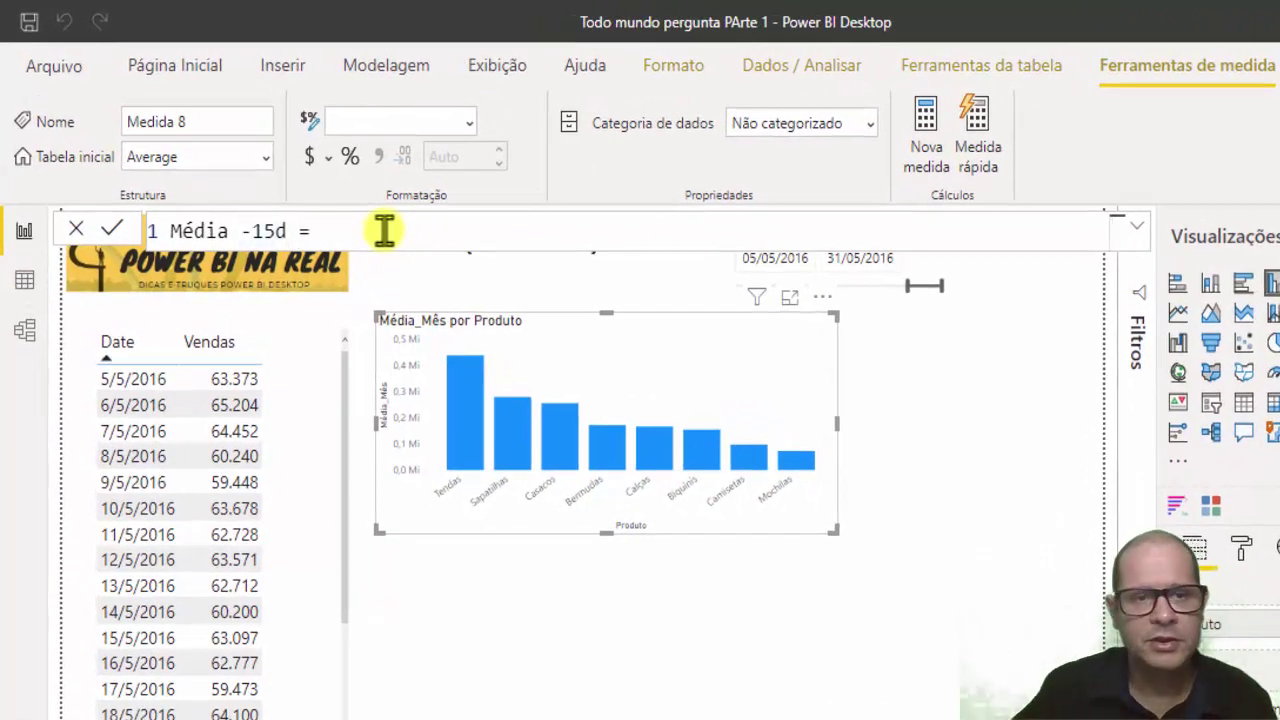
- Begin the Média -15d measure's expression with the AVERAGEX function
{"action": "type", "text": " = Aver"}
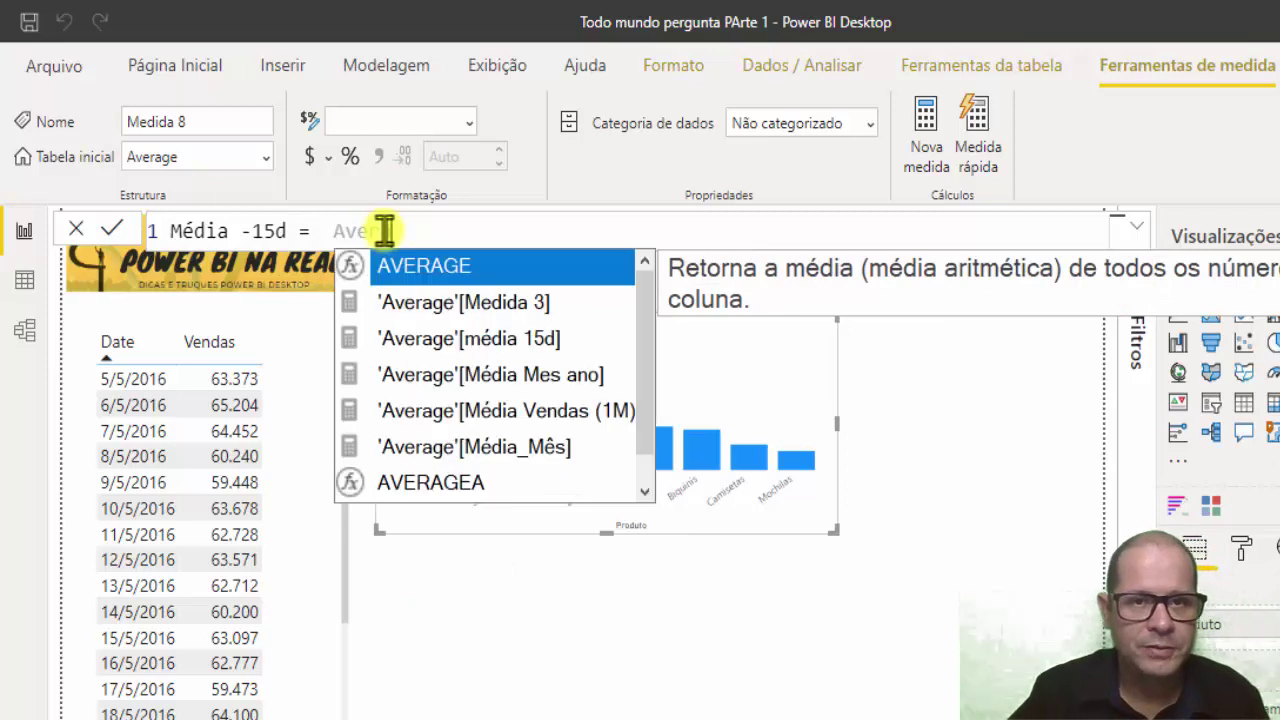
{"action": "key", "text": "Down"}
{"action": "key", "text": "Up"}
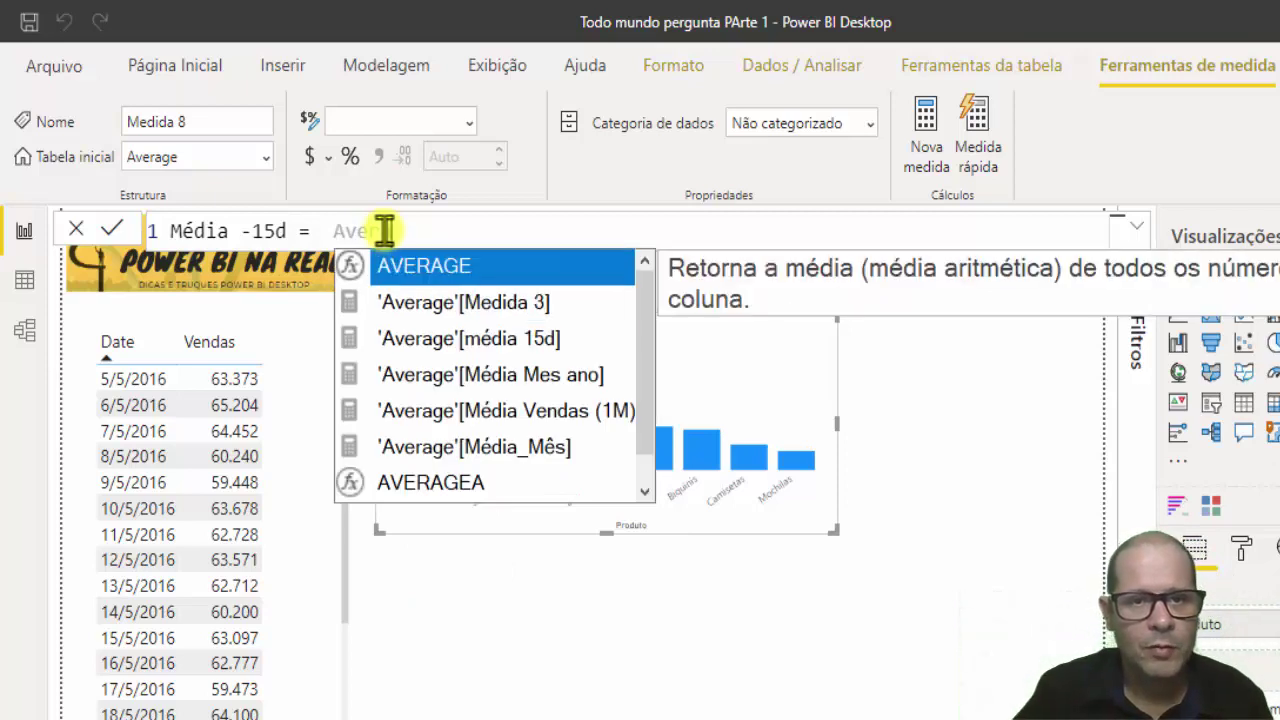
{"action": "key", "text": "Tab"}
{"action": "key", "text": "BackSpace"}
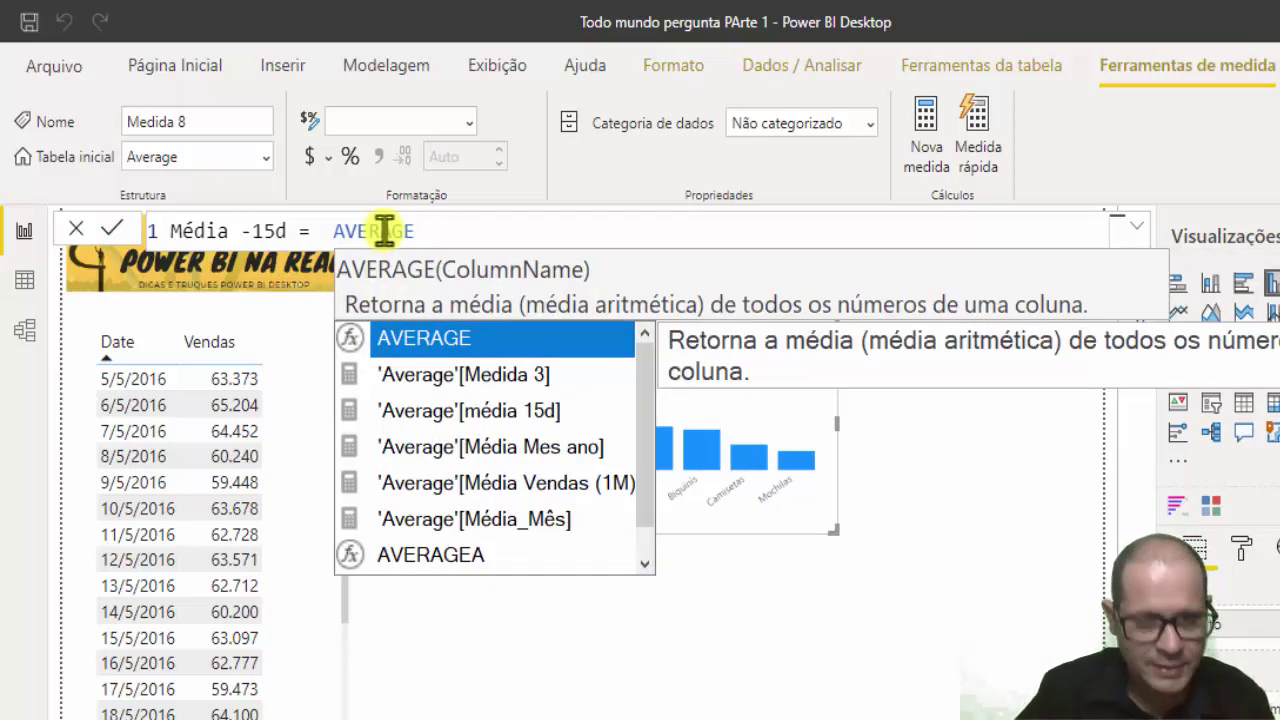
{"action": "key", "text": "Tab"}
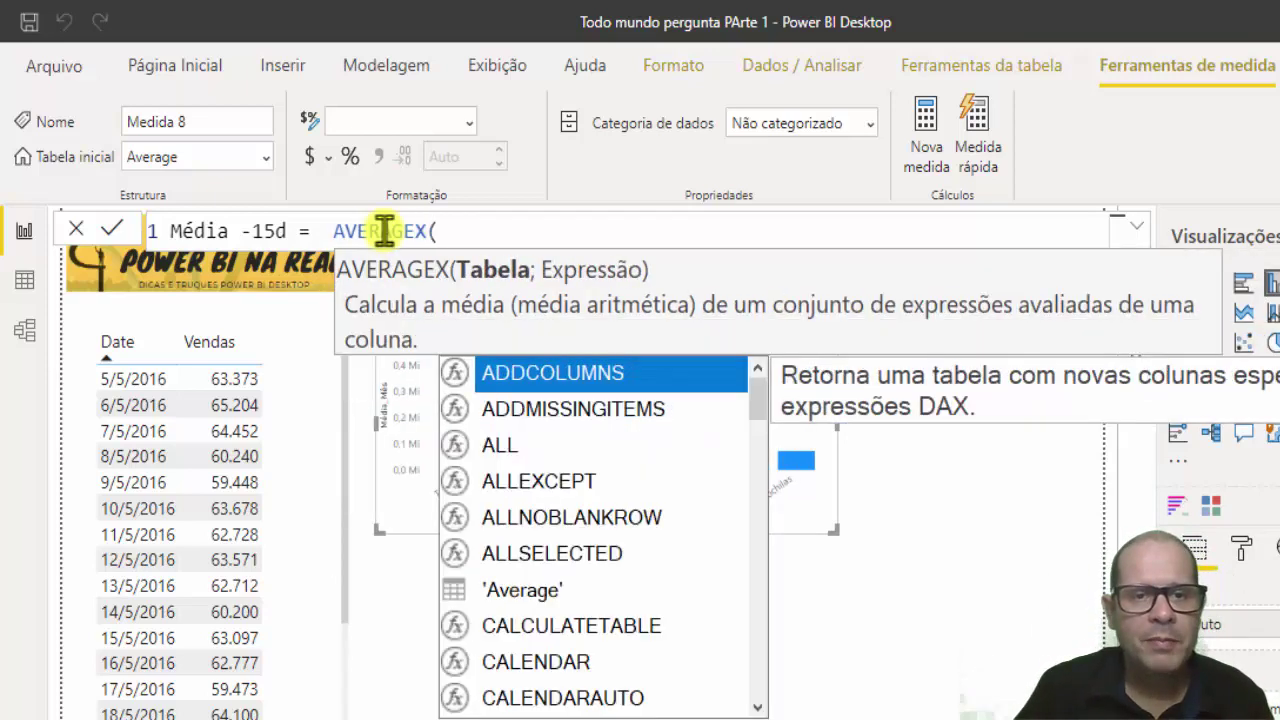
{"action": "key", "text": "Tab"}
{"action": "key", "text": "BackSpace"}
{"action": "key", "text": "BackSpace"}
{"action": "key", "text": "BackSpace"}
{"action": "key", "text": "BackSpace"}
{"action": "key", "text": "BackSpace"}
{"action": "key", "text": "BackSpace"}
{"action": "key", "text": "BackSpace"}
{"action": "key", "text": "BackSpace"}
{"action": "key", "text": "BackSpace"}
{"action": "key", "text": "BackSpace"}
{"action": "key", "text": "BackSpace"}
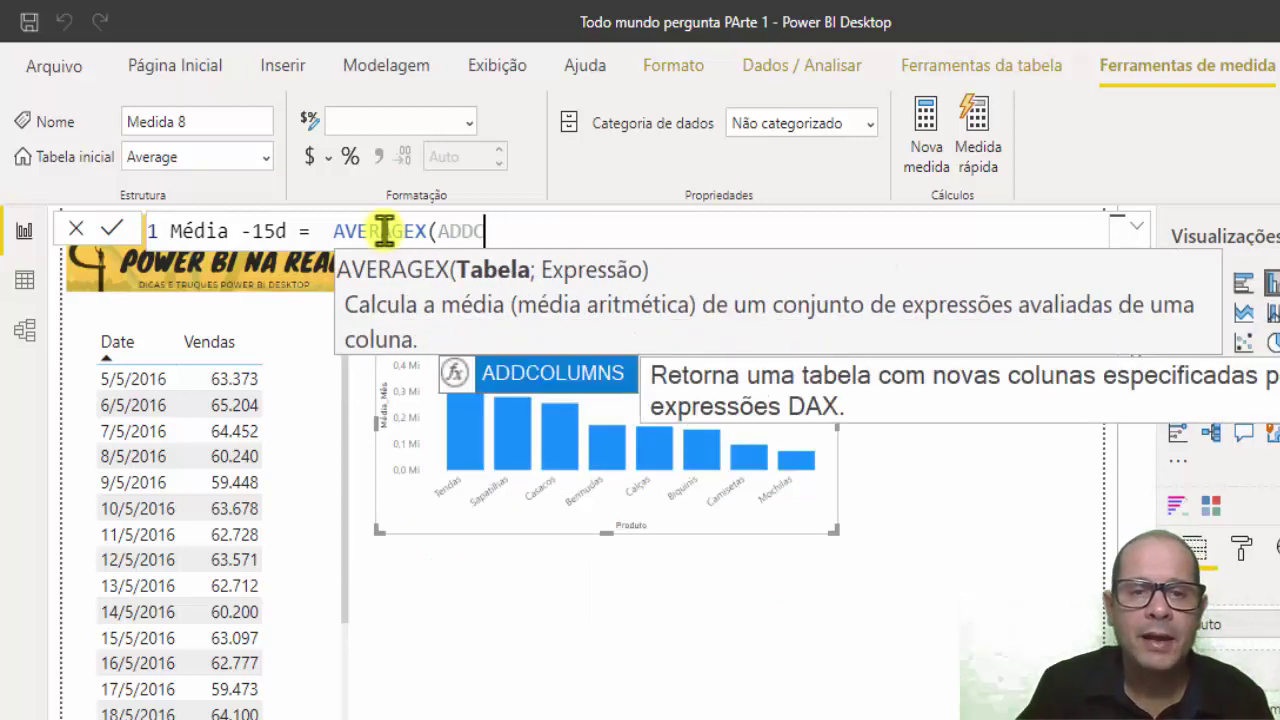
{"action": "type", "text": "A"}
{"action": "key", "text": "BackSpace"}
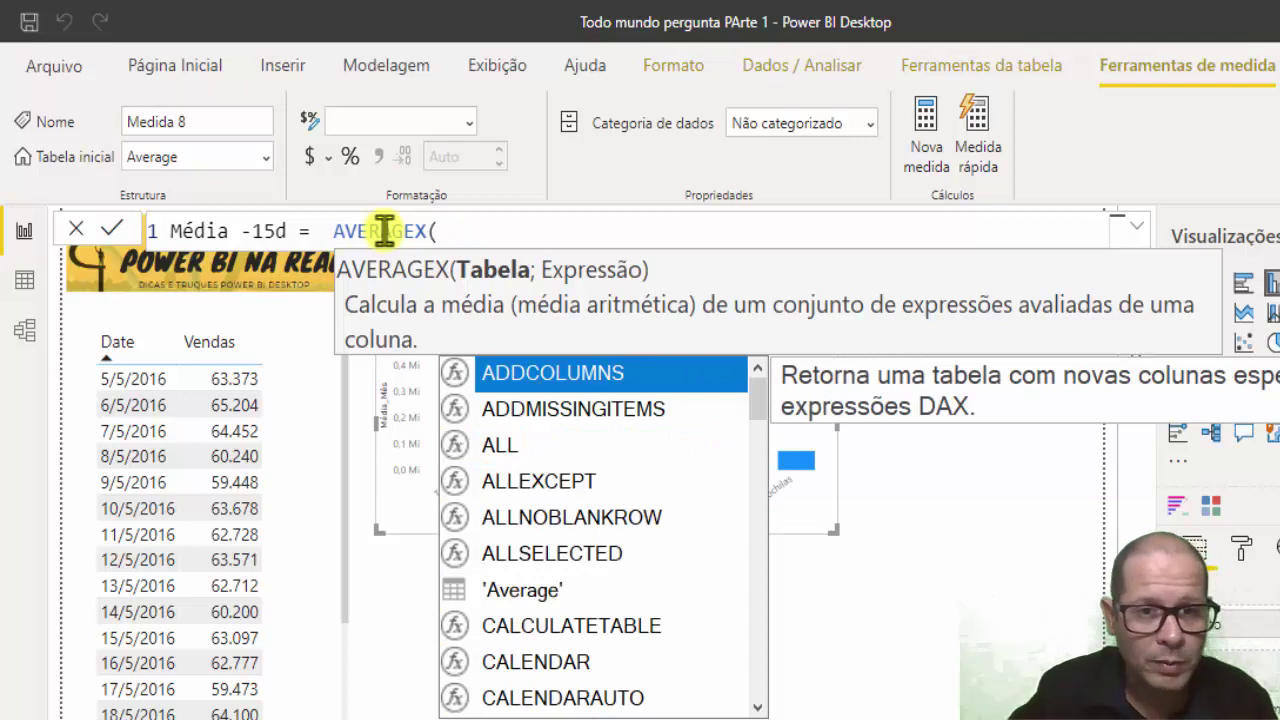
- Insert the DATESINPERIOD function as the table argument of AVERAGEX
{"action": "type", "text": "date"}
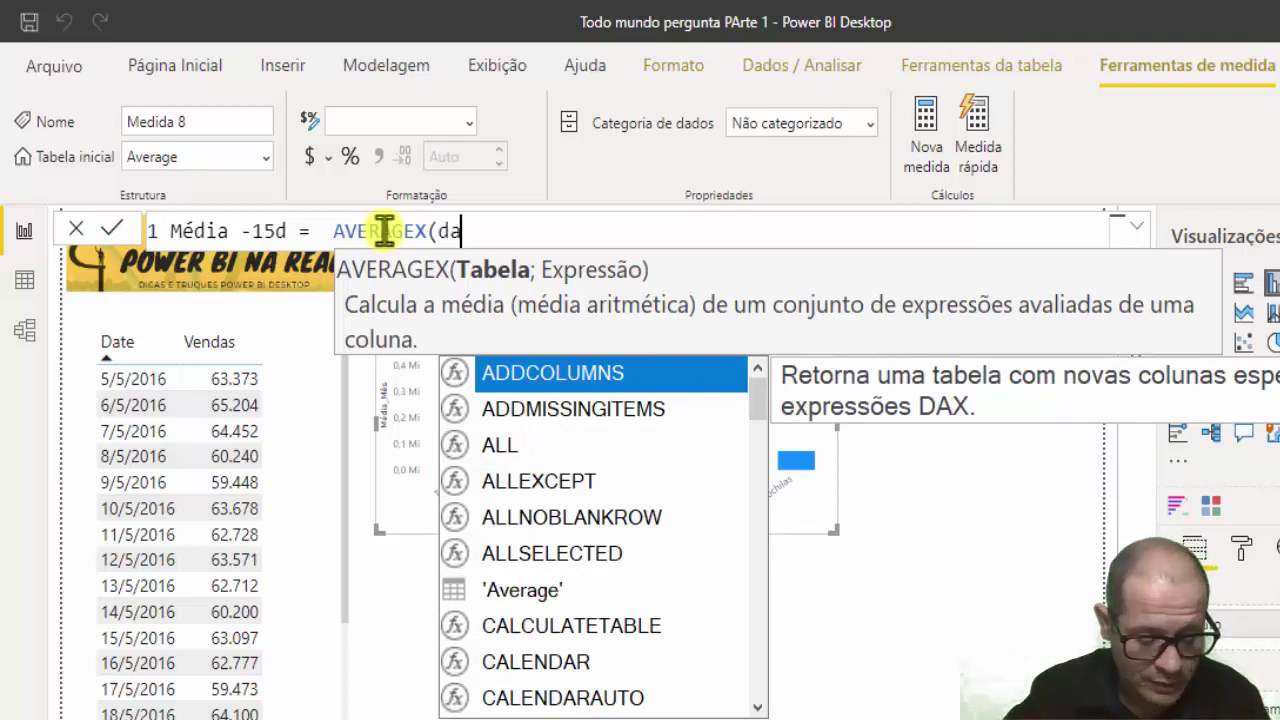
{"action": "key", "text": "Down"}
{"action": "key", "text": "Down"}
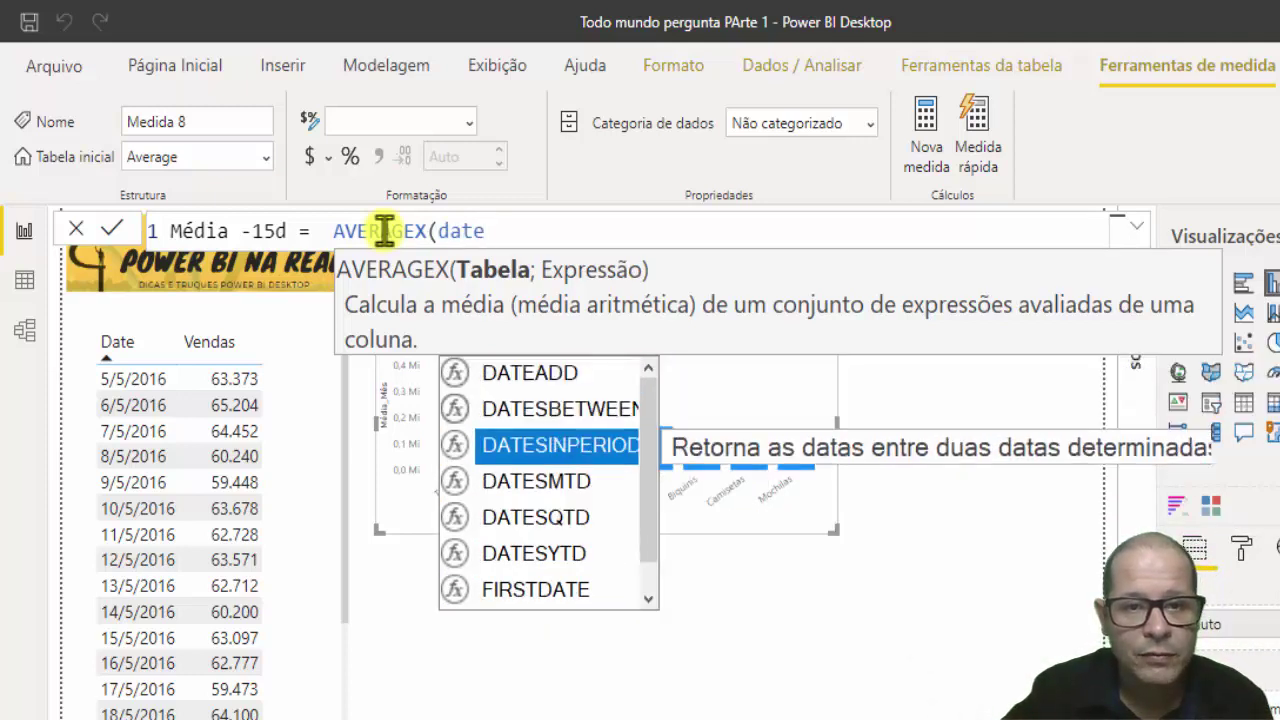
{"action": "key", "text": "Tab"}
{"action": "type", "text": "("}
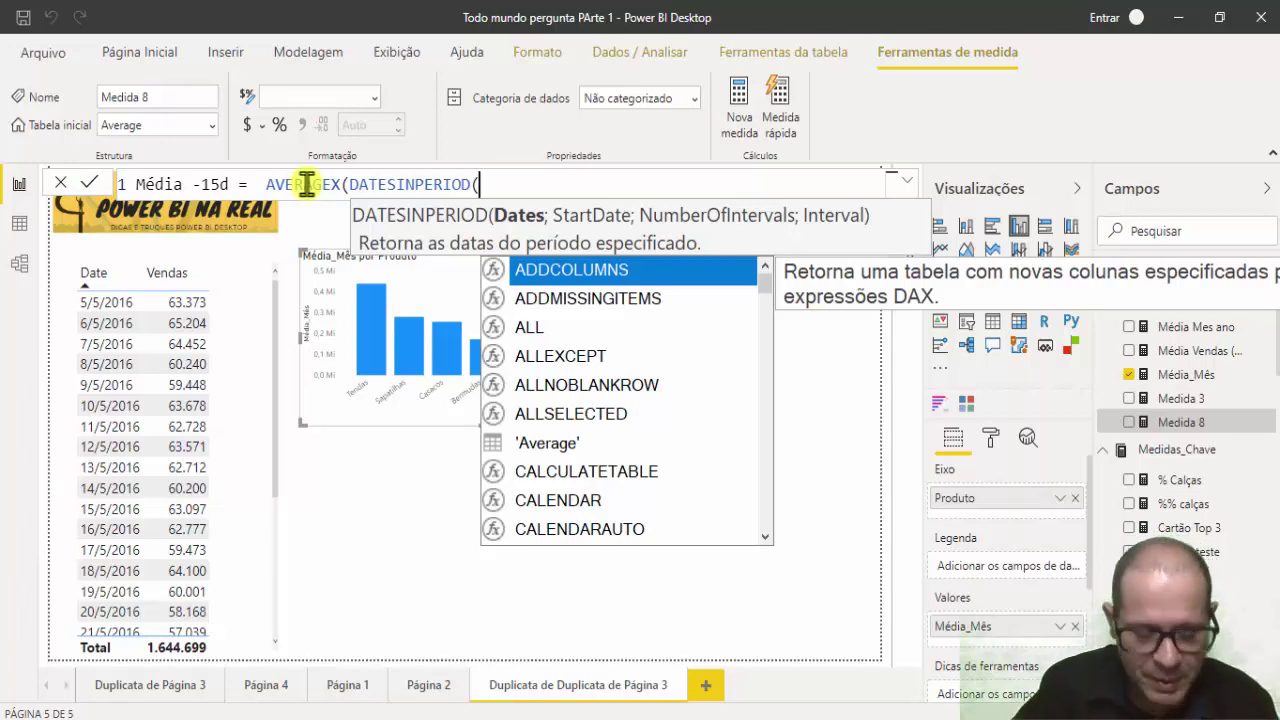
- Supply Calendario[Date] as the Dates argument of DATESINPERIOD
{"action": "type", "text": "ca"}
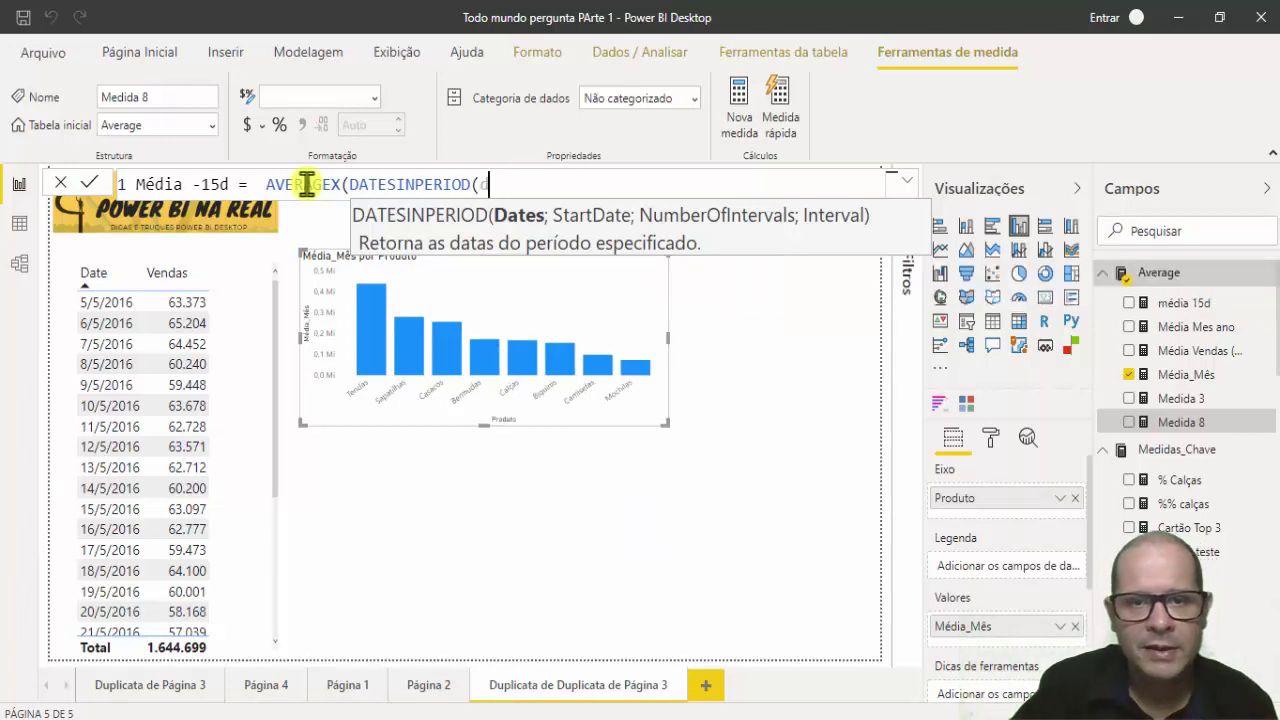
{"action": "key", "text": "BackSpace"}
{"action": "type", "text": "cale"}
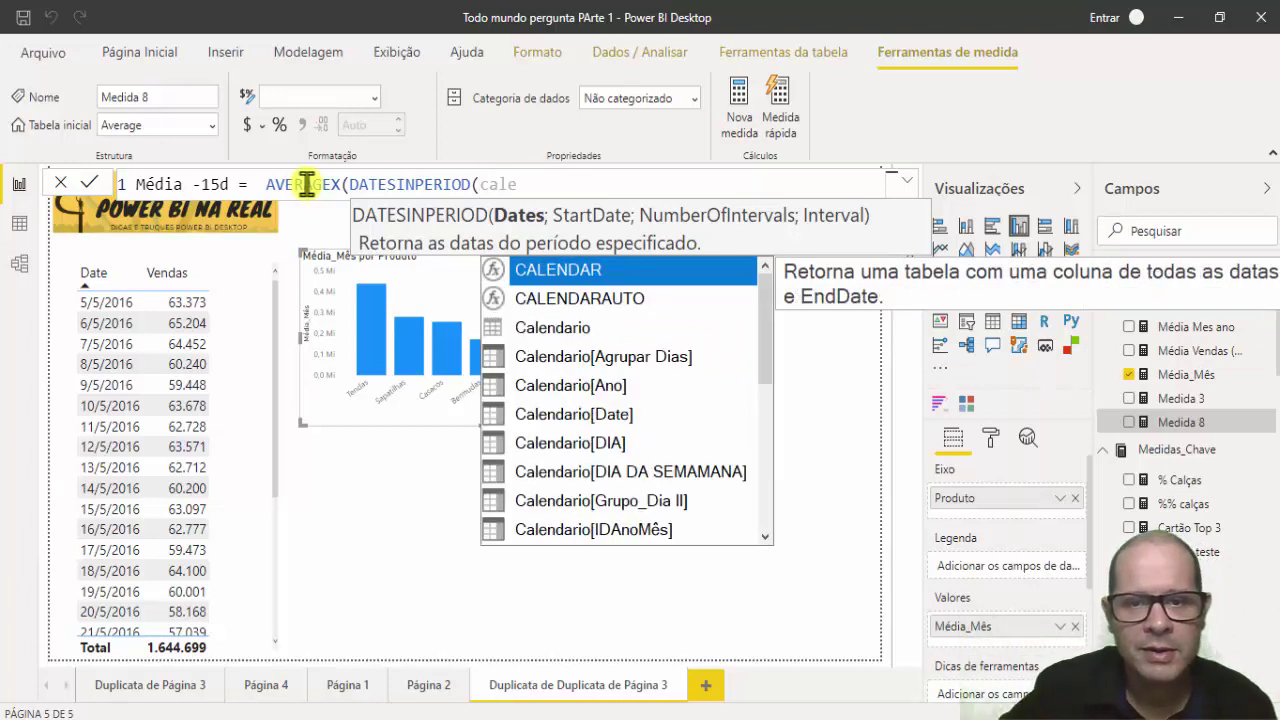
{"action": "key", "text": "Down"}
{"action": "key", "text": "Down"}
{"action": "key", "text": "Down"}
{"action": "key", "text": "Down"}
{"action": "key", "text": "Down"}
{"action": "key", "text": "Tab"}
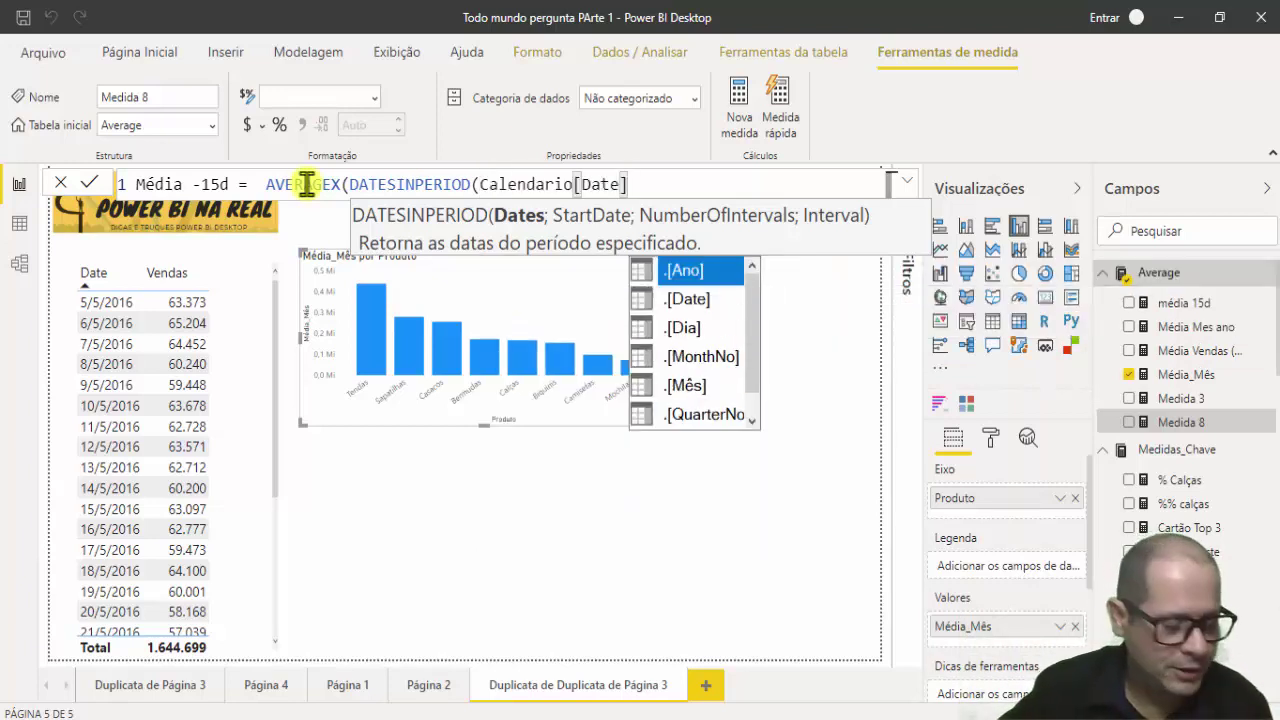
{"action": "type", "text": ";"}
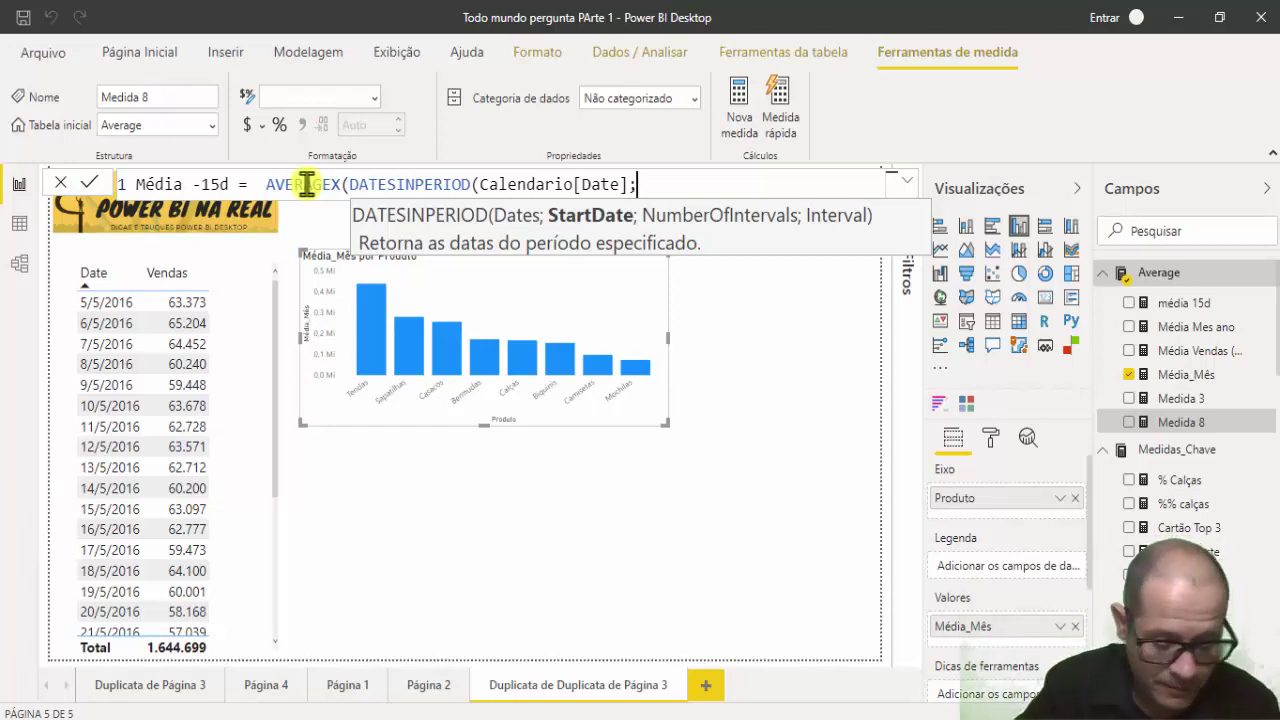
- Set the StartDate argument of DATESINPERIOD to LASTDATE(Calendario[Date])
{"action": "type", "text": "LASTDATE("}
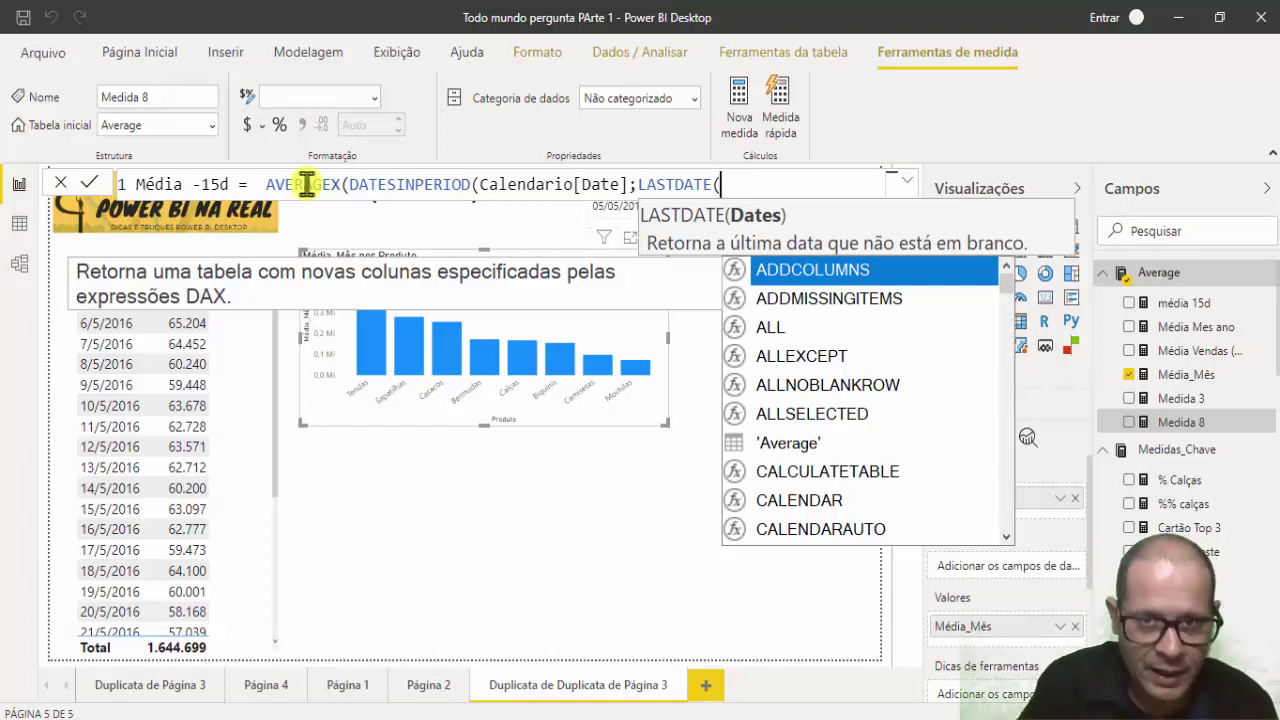
{"action": "type", "text": "d"}
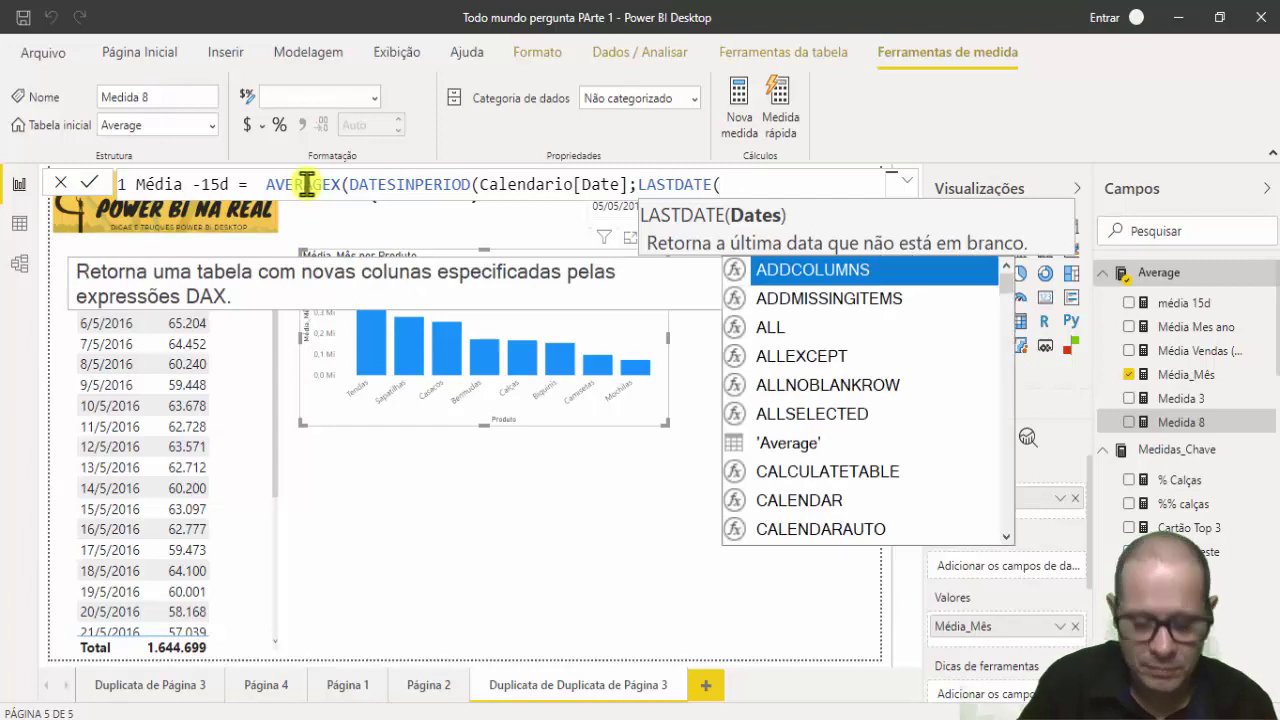
{"action": "type", "text": "a"}
{"action": "key", "text": "BackSpace"}
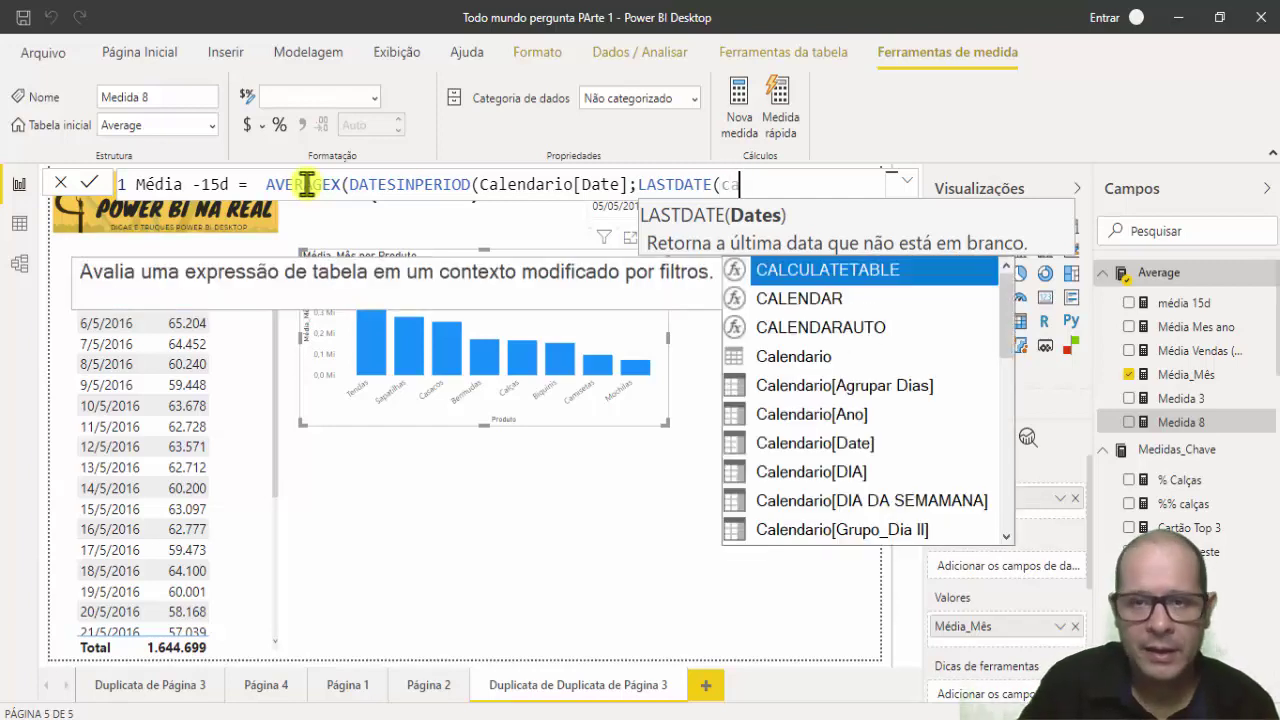
{"action": "type", "text": "le"}
{"action": "key", "text": "Down"}
{"action": "key", "text": "Down"}
{"action": "key", "text": "Down"}
{"action": "key", "text": "Down"}
{"action": "key", "text": "Down"}
{"action": "key", "text": "Down"}
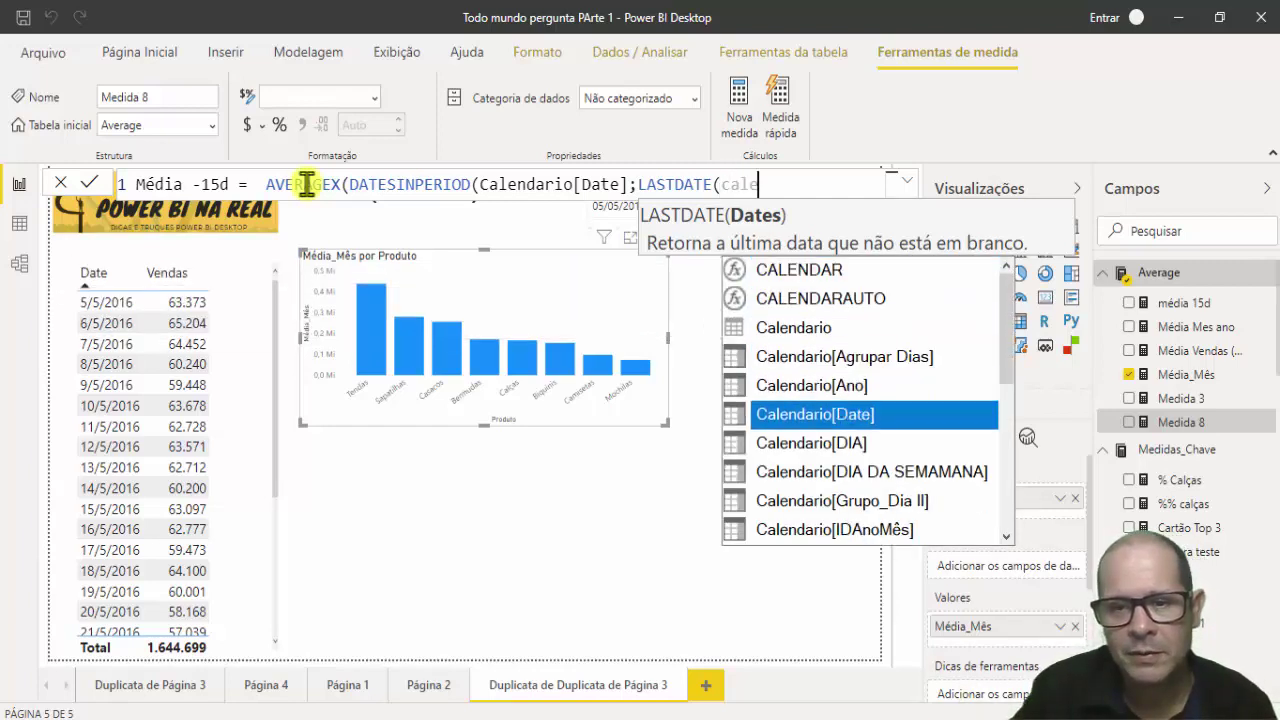
{"action": "key", "text": "Down"}
{"action": "key", "text": "Down"}
{"action": "key", "text": "Down"}
{"action": "key", "text": "Down"}
{"action": "key", "text": "Down"}
{"action": "key", "text": "Down"}
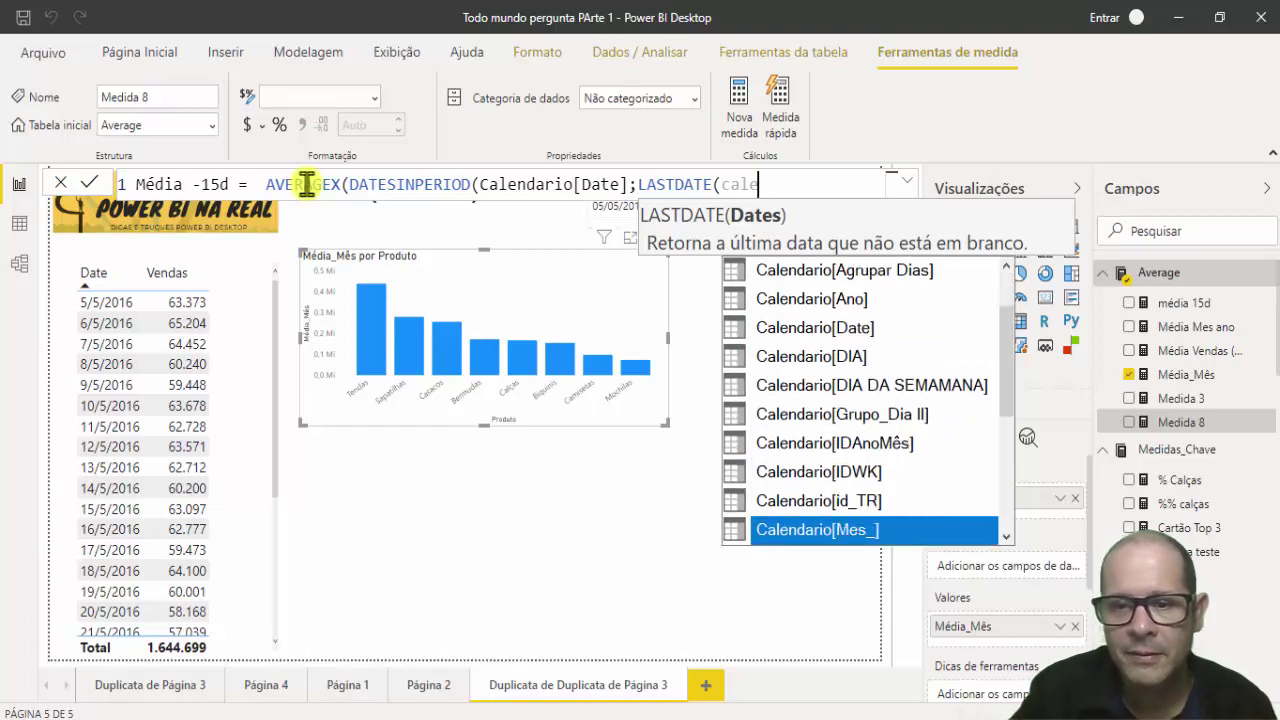
{"action": "key", "text": "Up"}
{"action": "key", "text": "Up"}
{"action": "key", "text": "Up"}
{"action": "key", "text": "Up"}
{"action": "key", "text": "Up"}
{"action": "key", "text": "Up"}
{"action": "key", "text": "Up"}
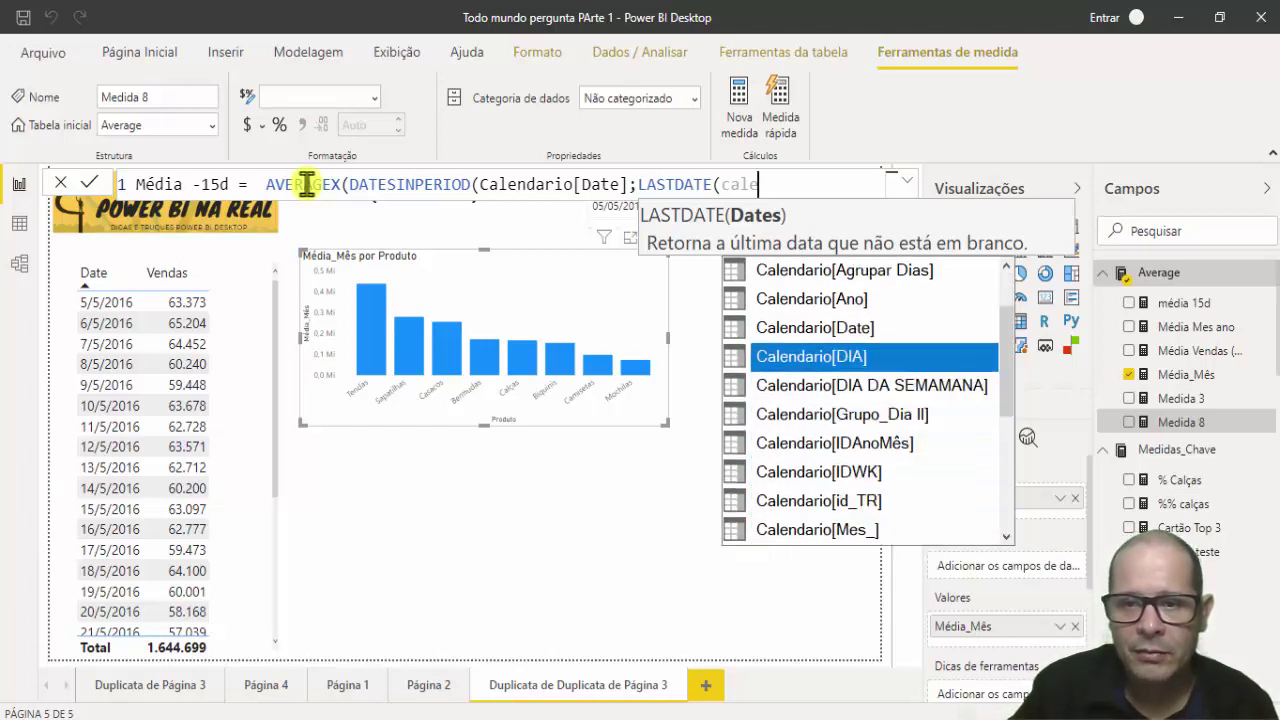
{"action": "key", "text": "Tab"}
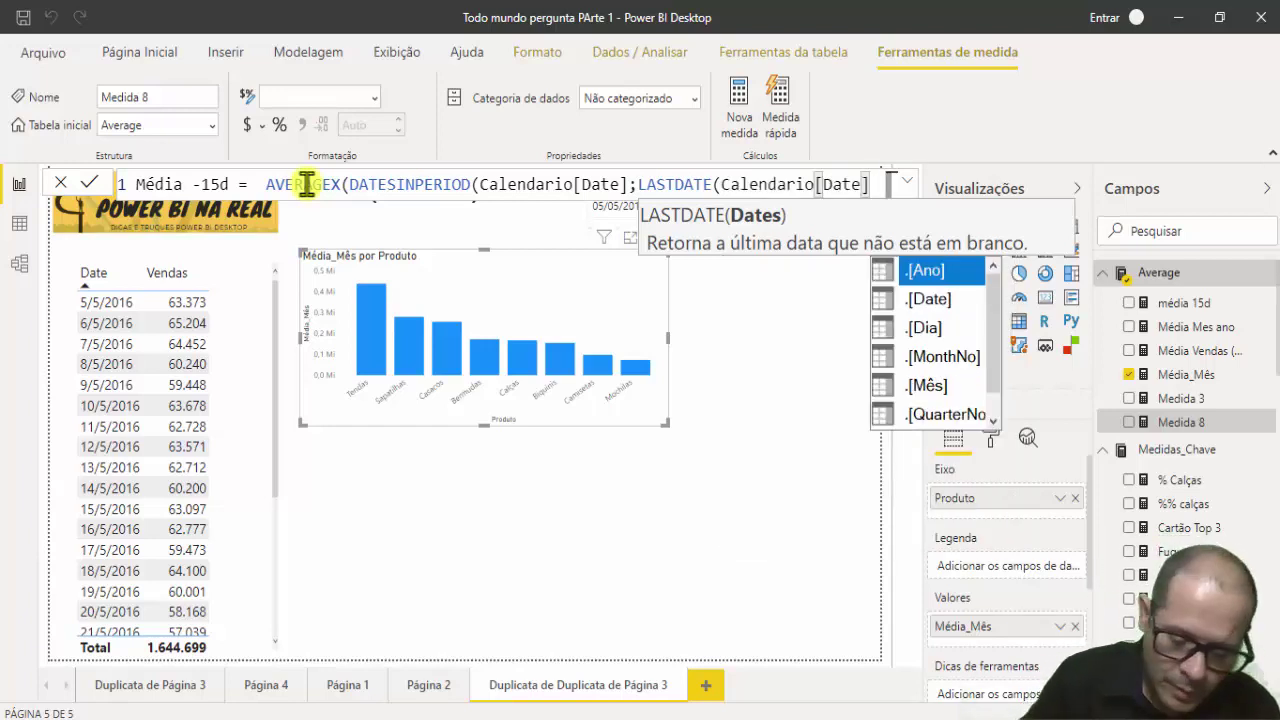
{"action": "type", "text": ")"}
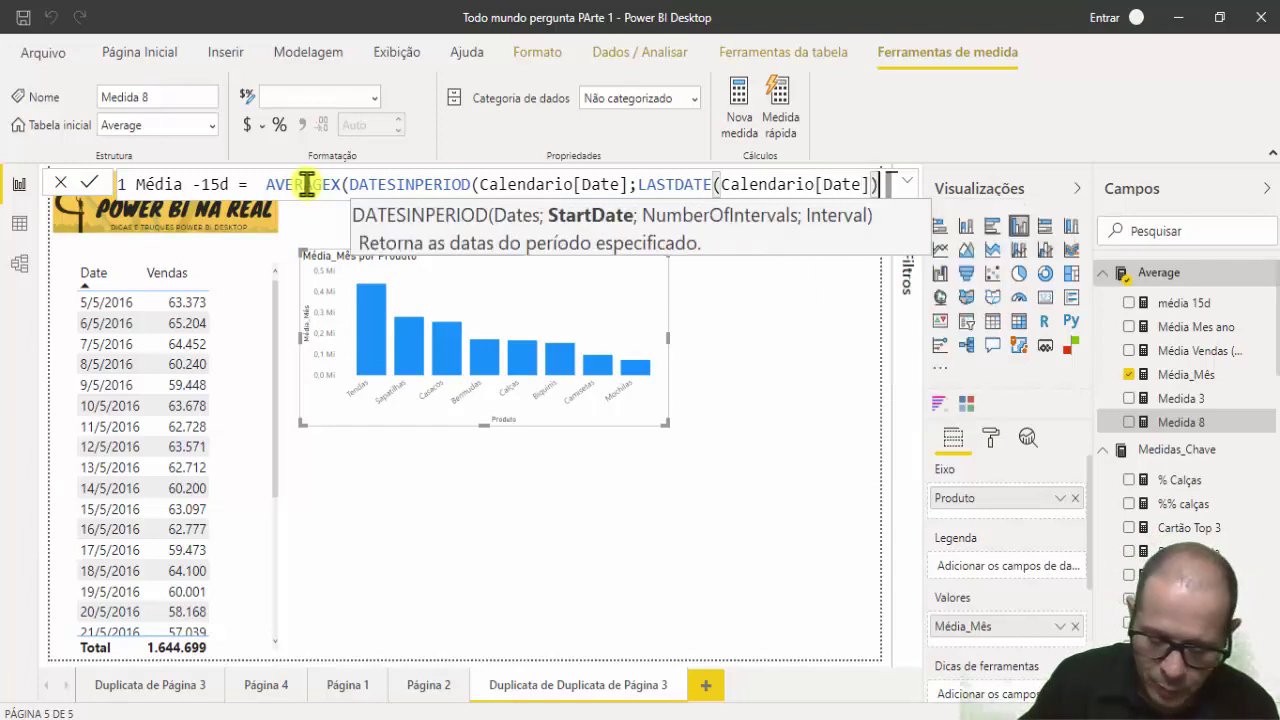
{"action": "type", "text": ";"}
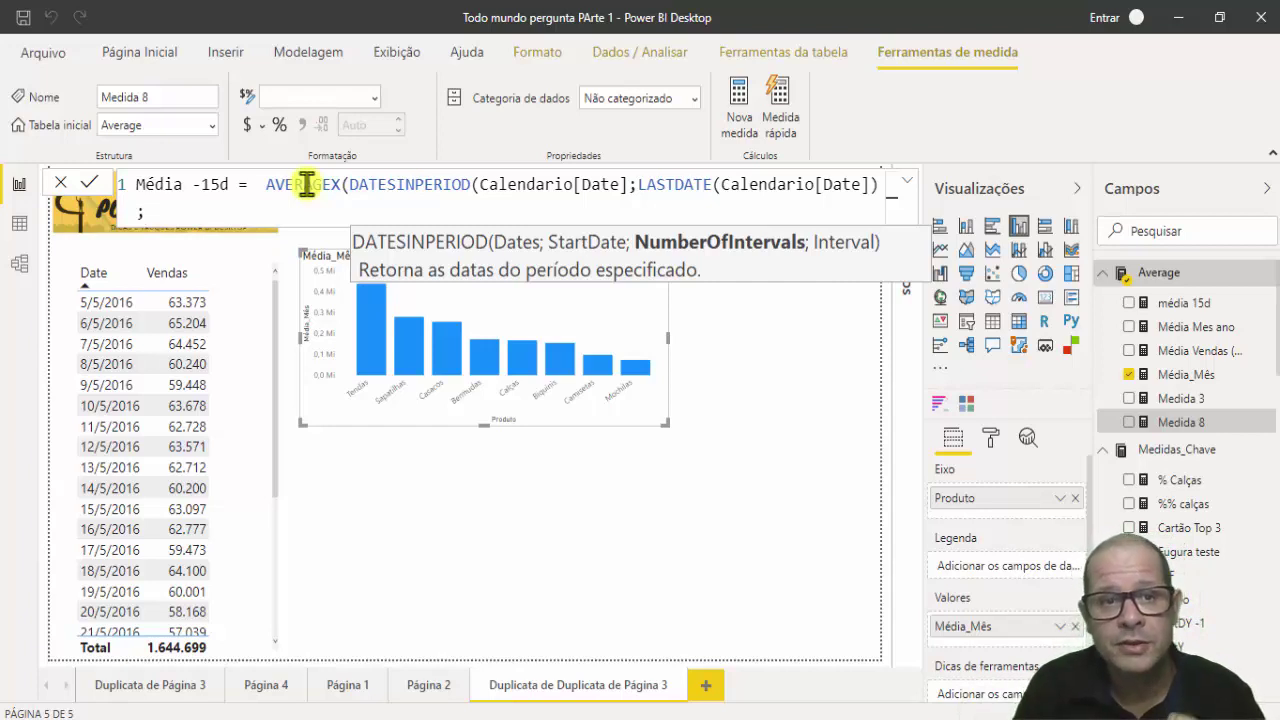
- Set the DATESINPERIOD number of intervals to -15 and the interval to DAY, closing the function
{"action": "type", "text": "-15"}
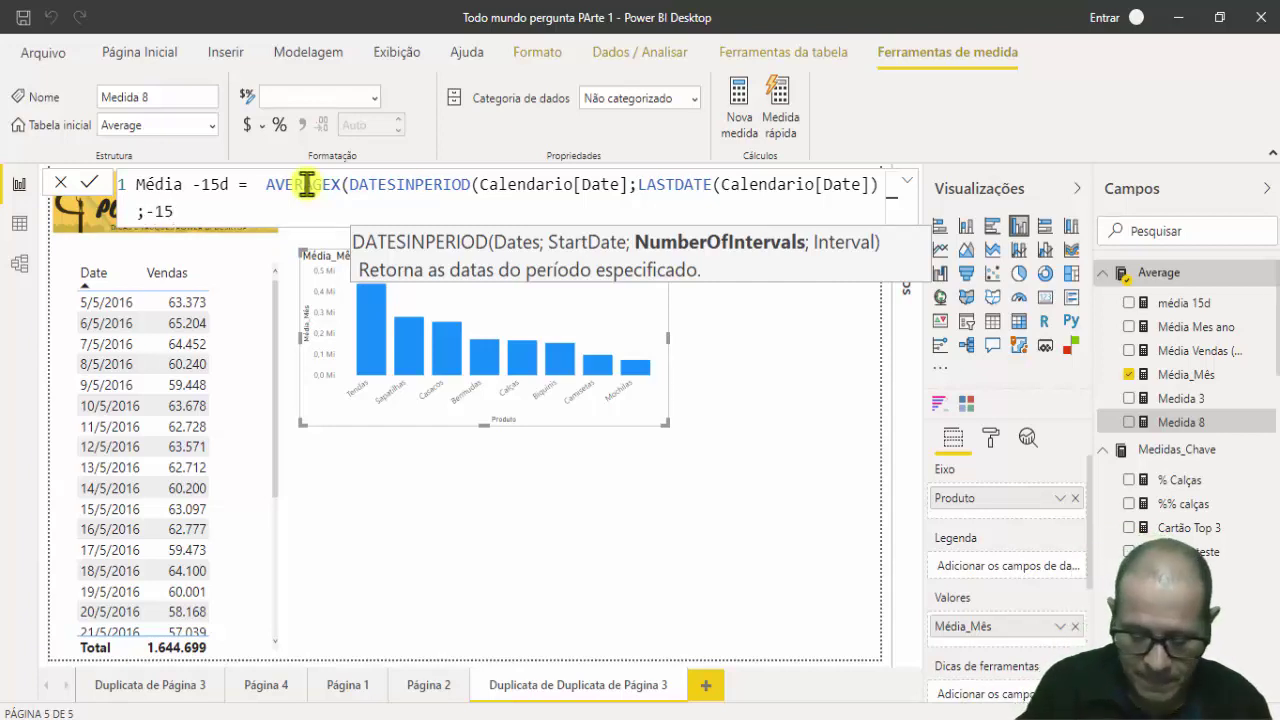
{"action": "type", "text": ";"}
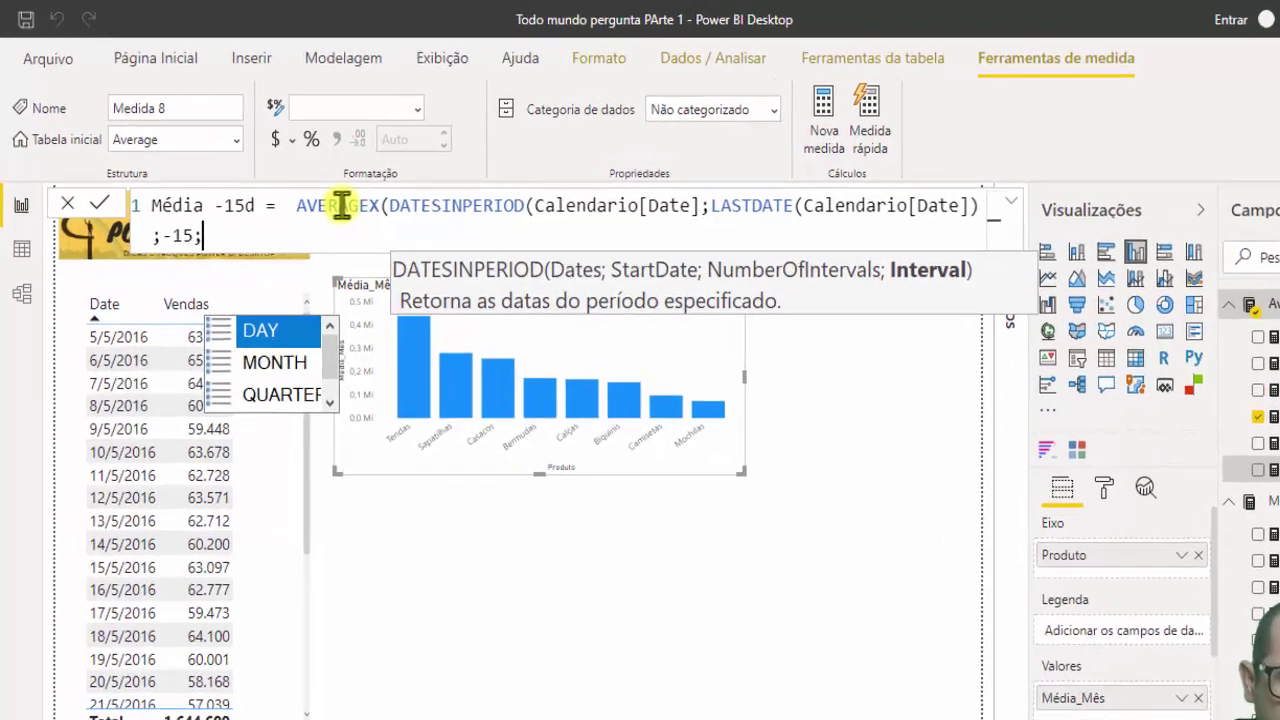
{"action": "key", "text": "Tab"}
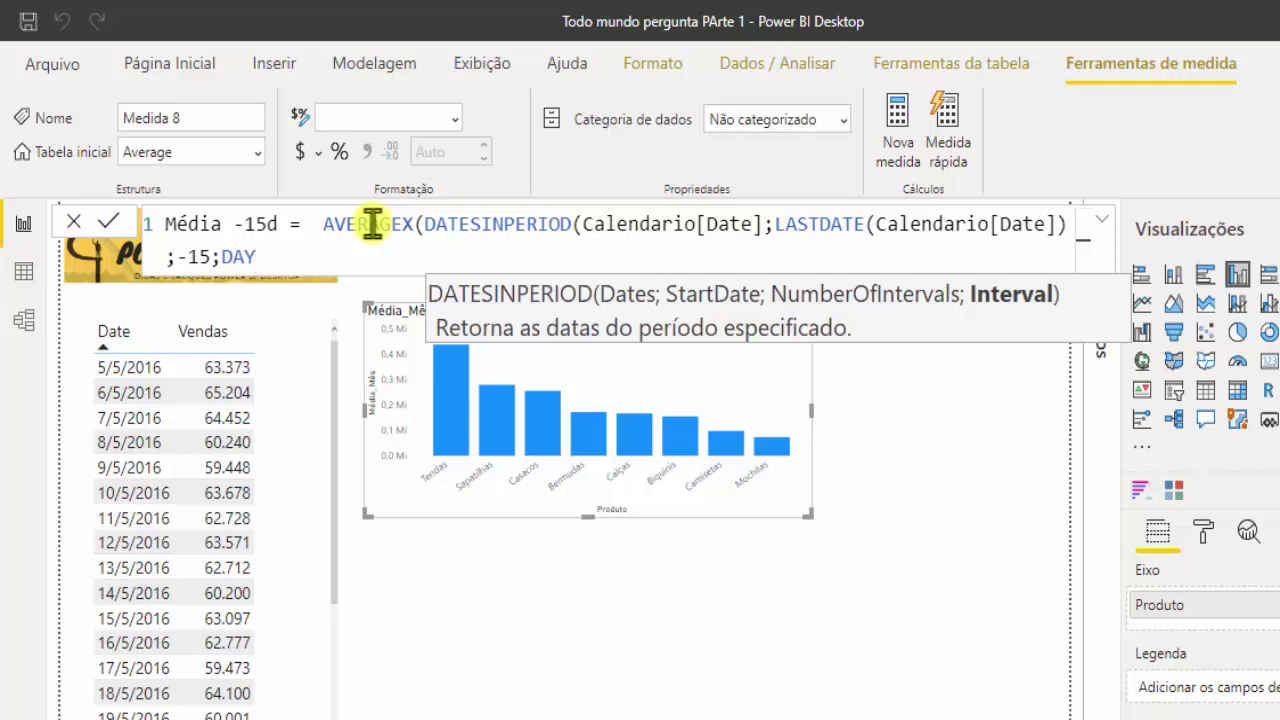
{"action": "type", "text": ")"}
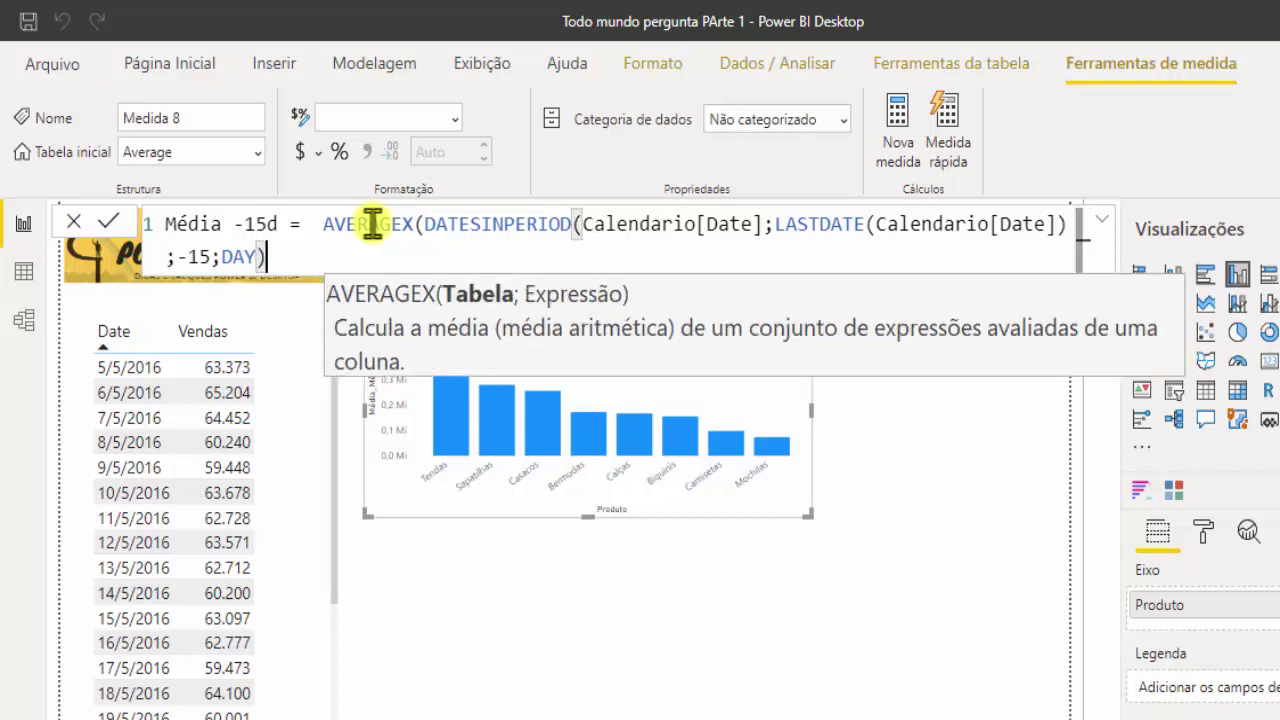
- Complete AVERAGEX with [Vendas] as its expression, commit the measure and select Média -15d in the Average table
{"action": "type", "text": ";"}
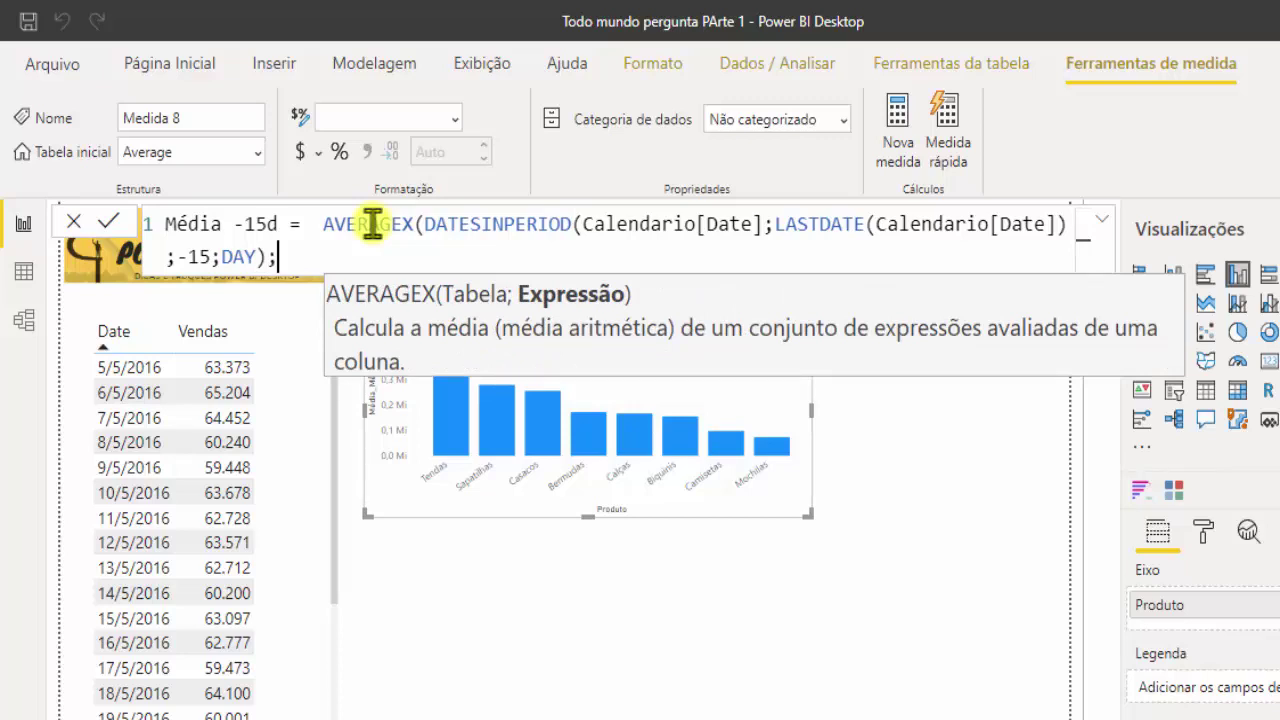
{"action": "type", "text": "[Vendas]"}
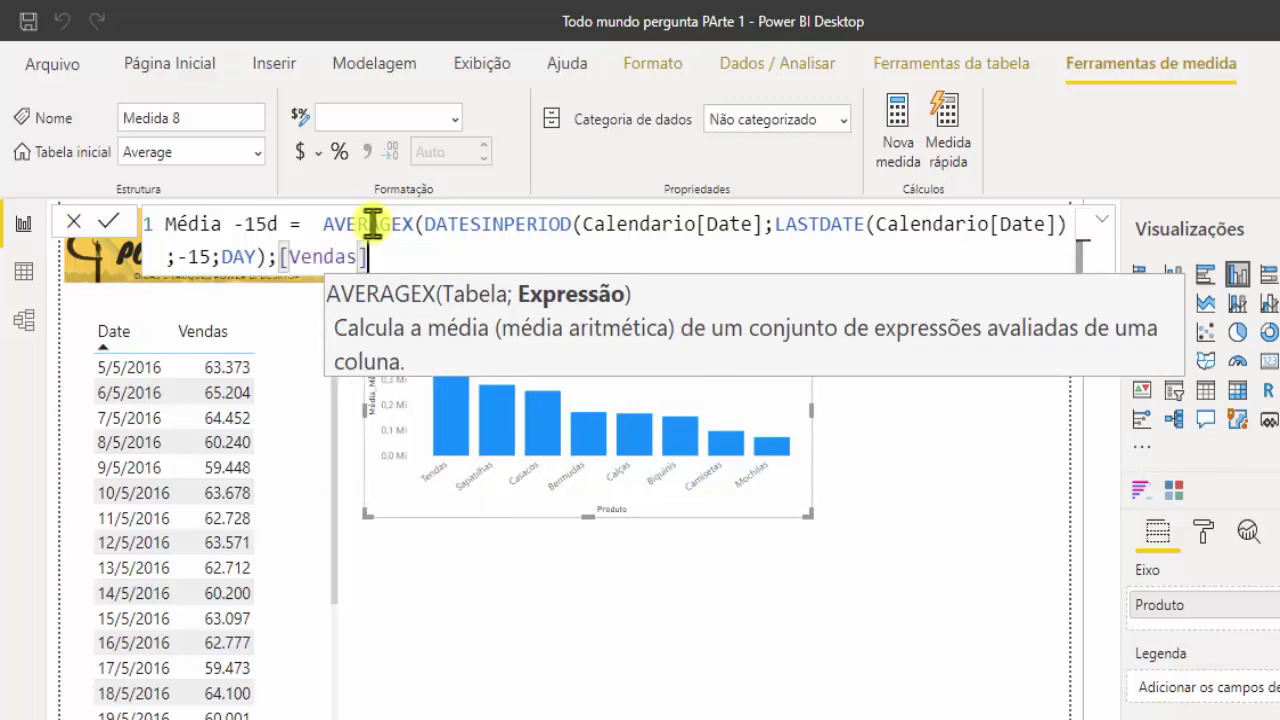
{"action": "type", "text": ")"}
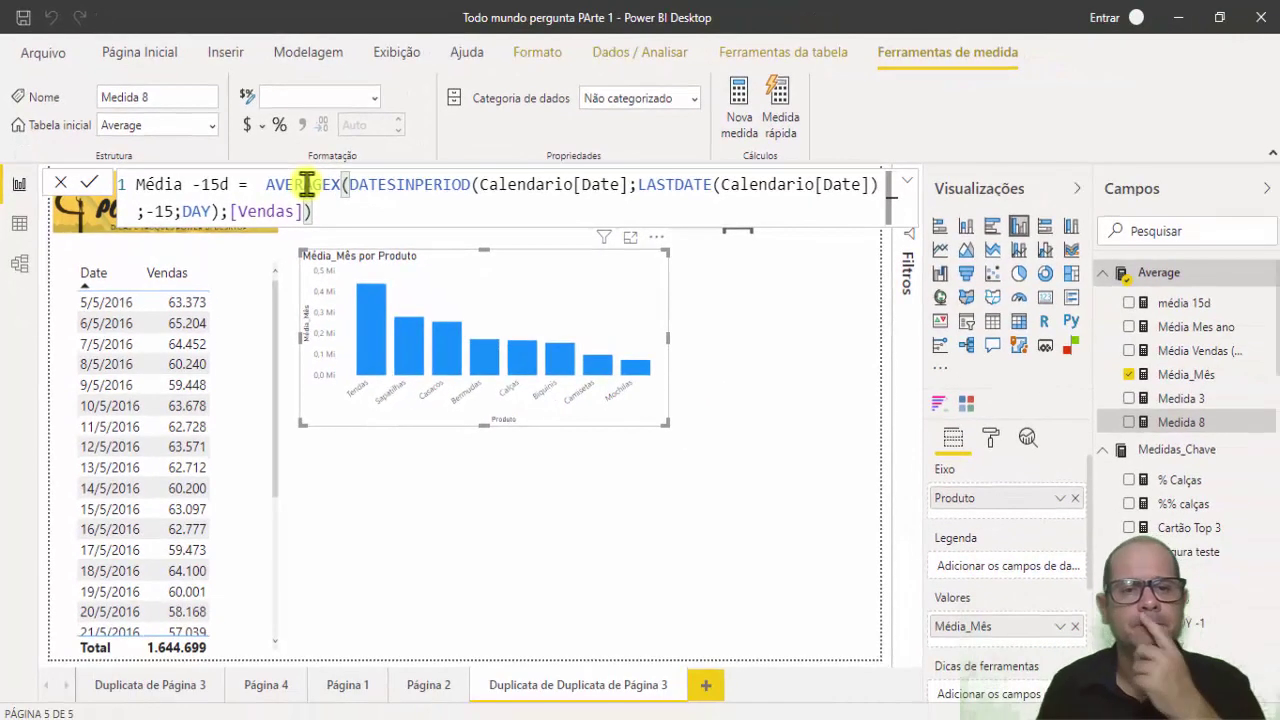
{"action": "key", "text": "Return"}
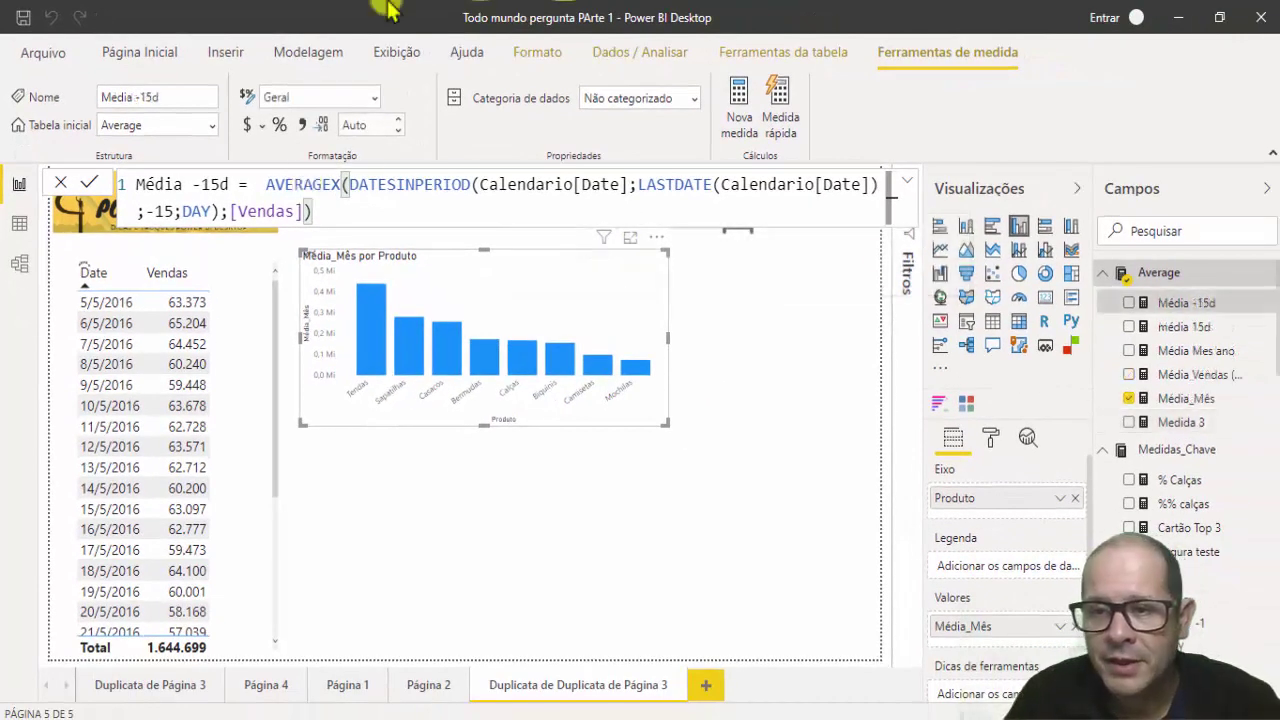
{"action": "left_click", "coordinate": [1212, 303]}
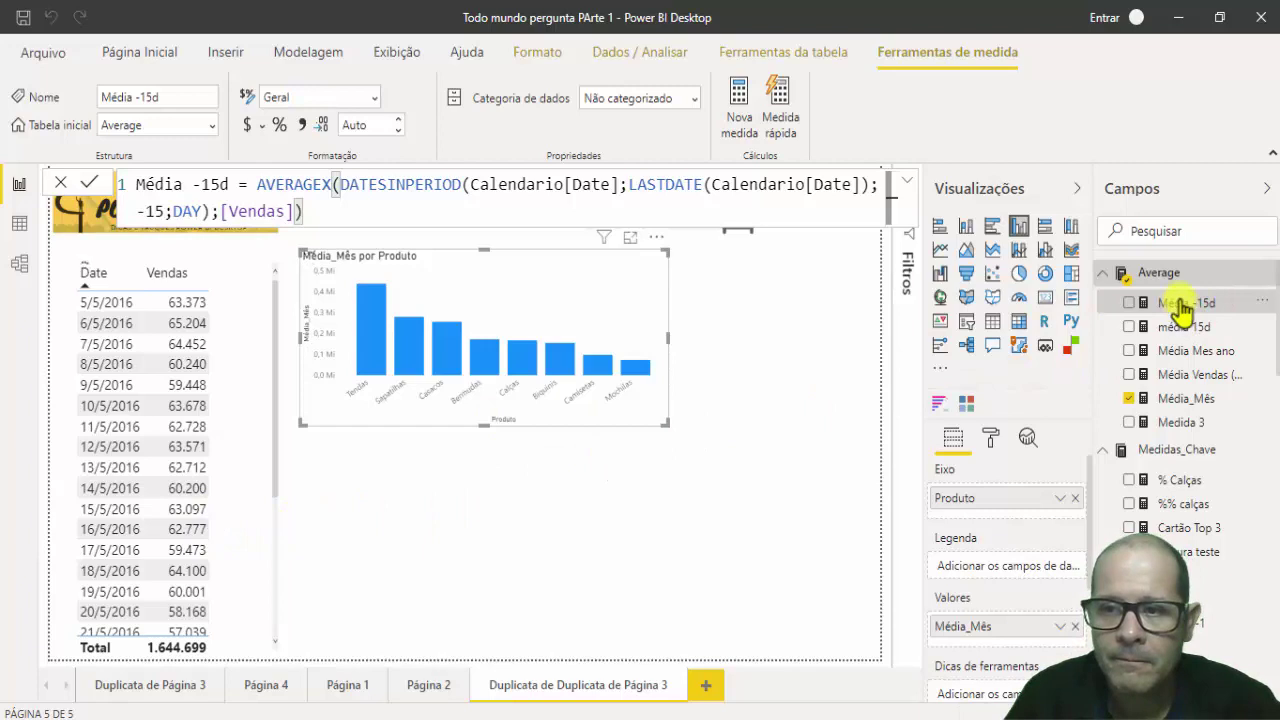
- Add Média -15d to the Date and Vendas table, widen the table and move the Média_Mês por Produto chart clear of it
{"action": "left_click_drag", "start_coordinate": [1180, 306], "coordinate": [206, 412]}
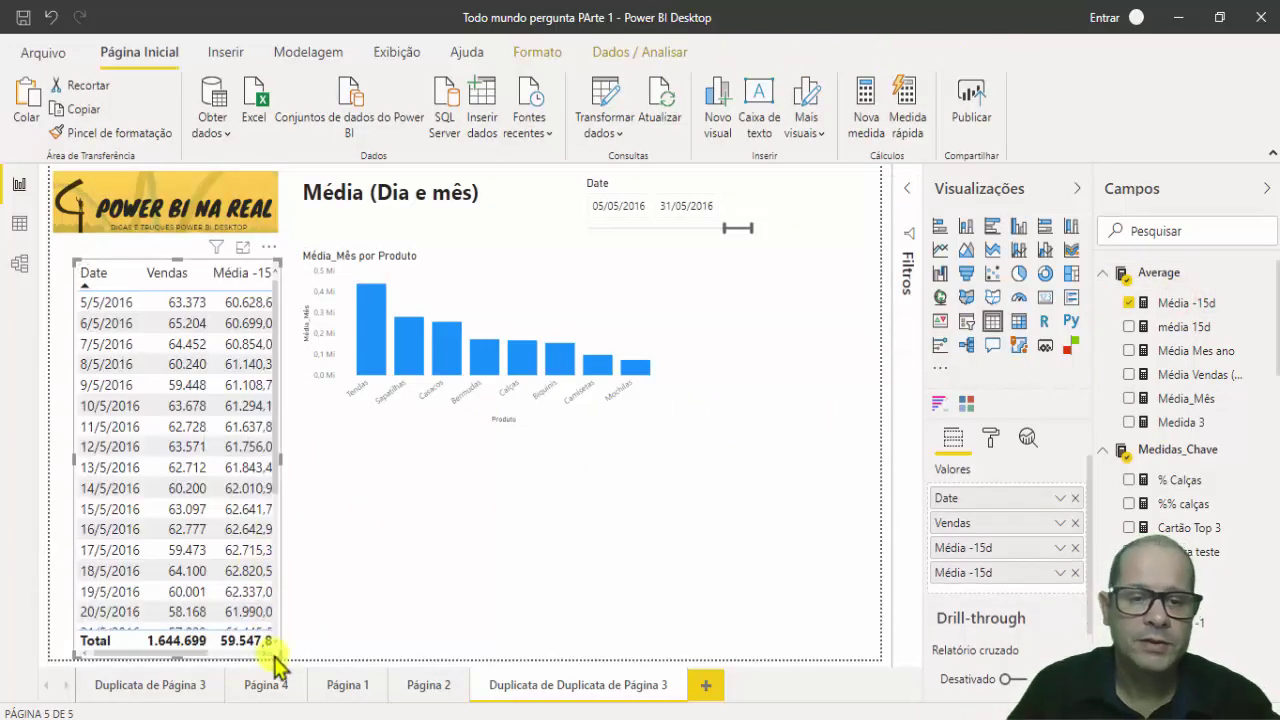
{"action": "left_click_drag", "start_coordinate": [277, 657], "coordinate": [293, 658]}
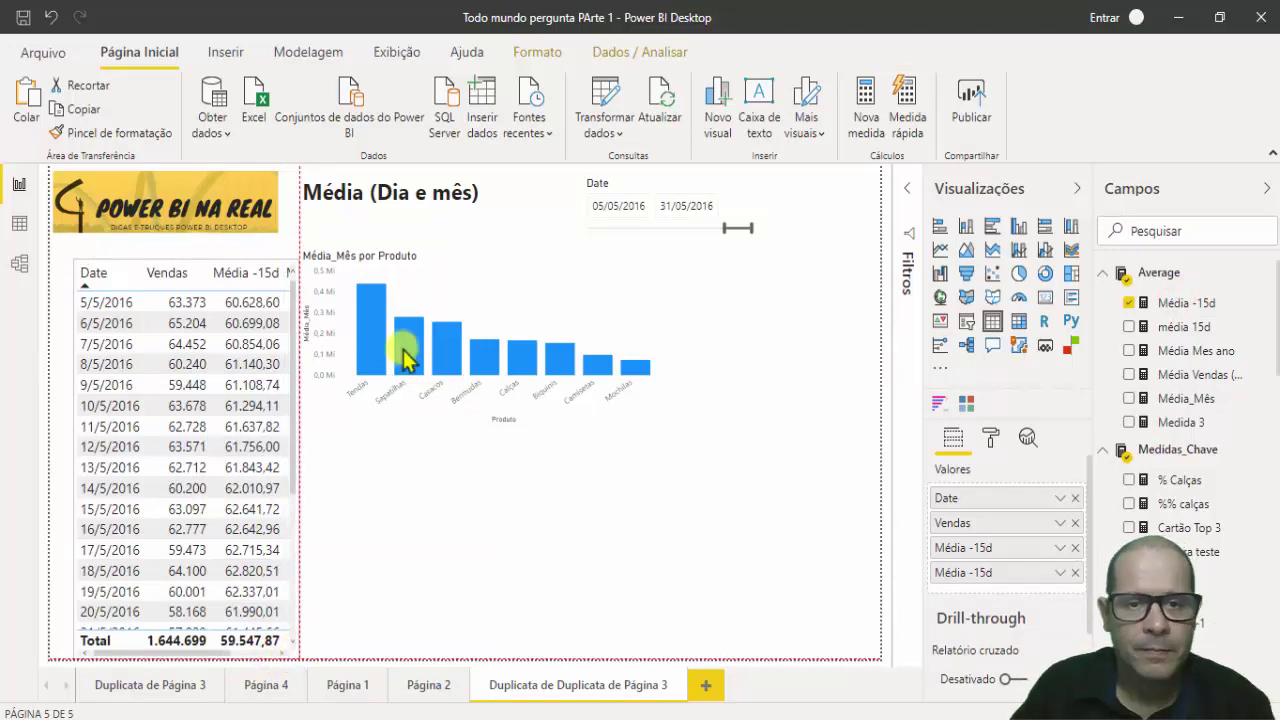
{"action": "left_click", "coordinate": [449, 270]}
{"action": "left_click_drag", "start_coordinate": [335, 242], "coordinate": [328, 252]}
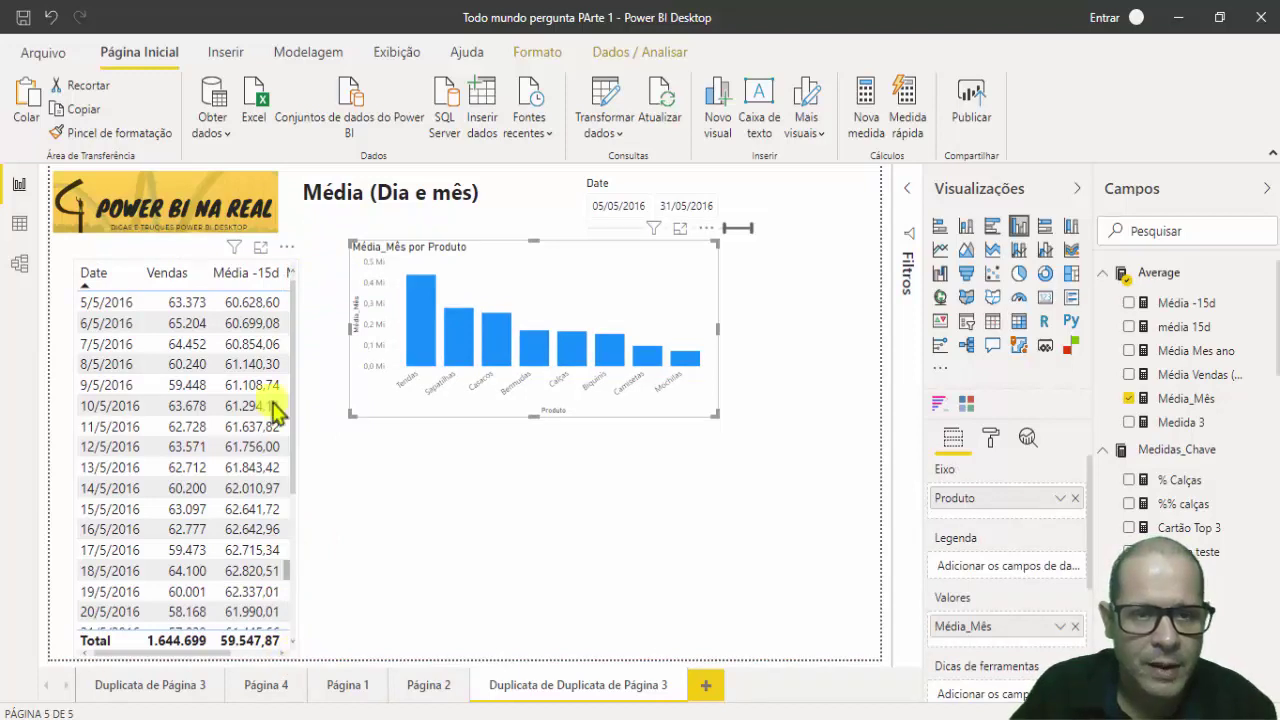
{"action": "scroll", "coordinate": [257, 423], "scroll_direction": "down", "scroll_amount": 2}
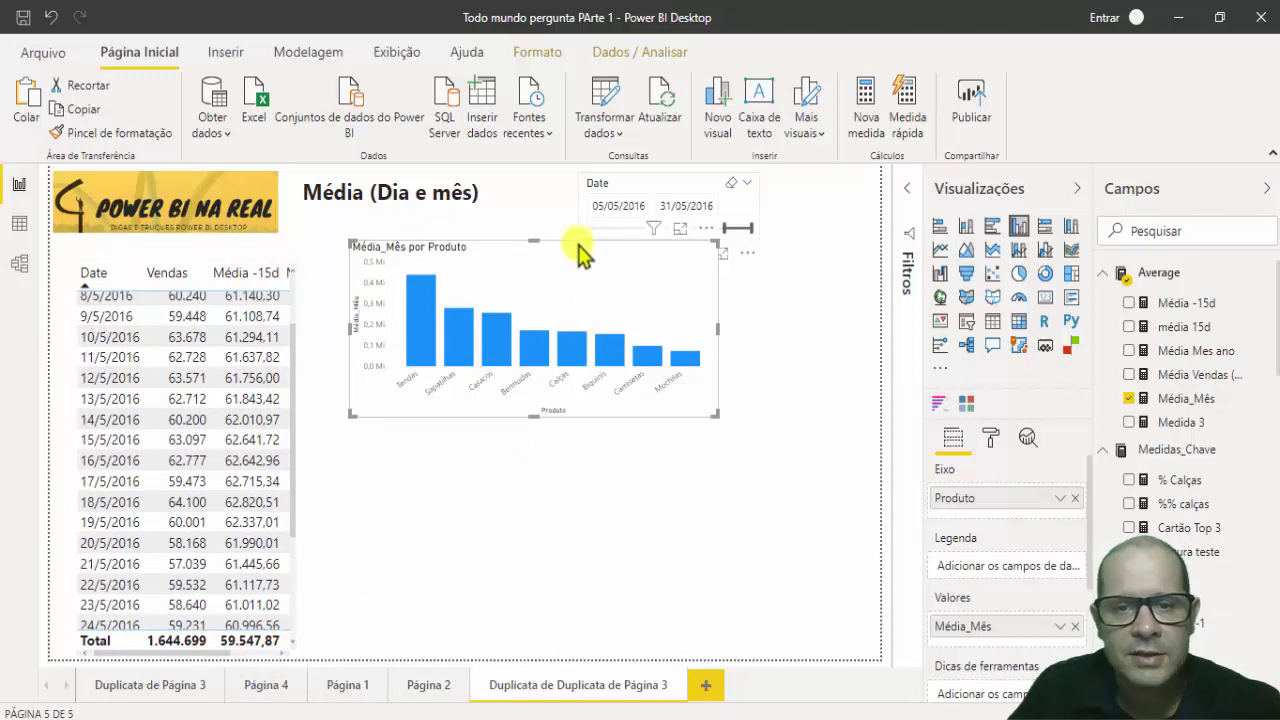
{"action": "left_click_drag", "start_coordinate": [583, 250], "coordinate": [645, 300]}
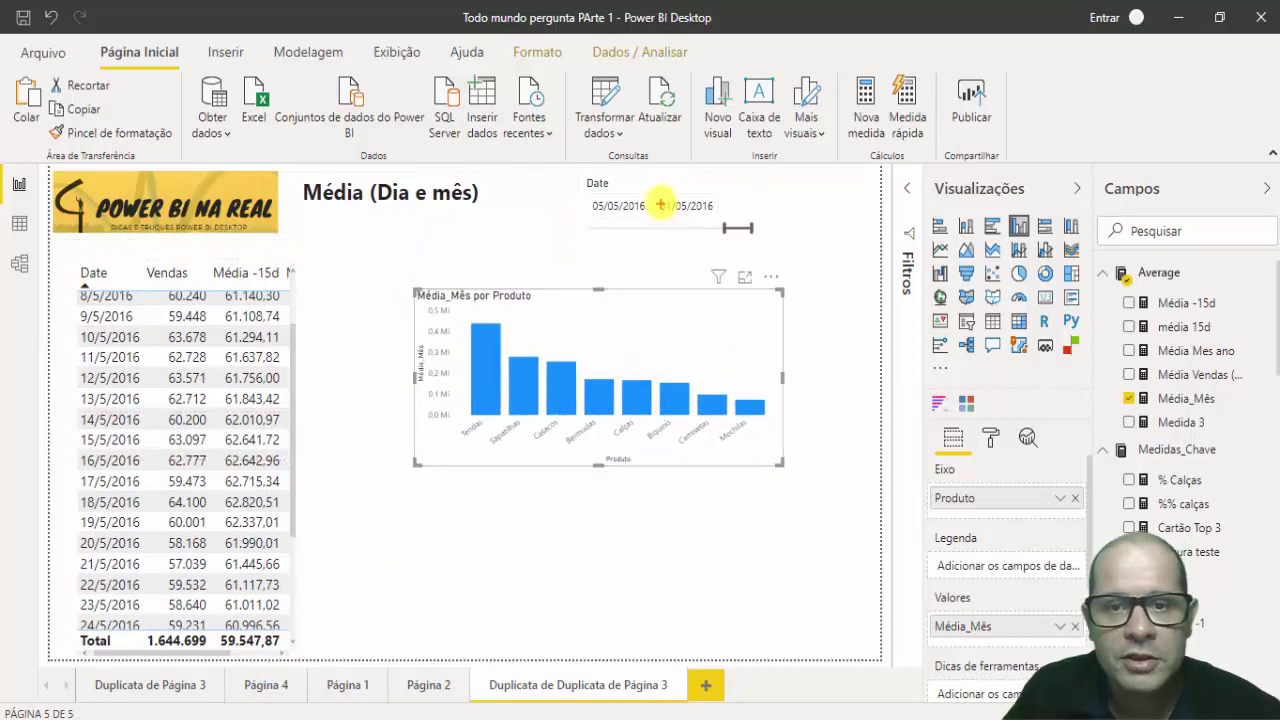
- Examine how the table's Média -15d values for the last dates relate to the slicer's end date of 31/05/2016
{"action": "mouse_move", "coordinate": [660, 197]}
{"action": "left_mouse_down"}
{"action": "mouse_move", "coordinate": [714, 191]}
{"action": "mouse_move", "coordinate": [720, 222]}
{"action": "mouse_move", "coordinate": [672, 216]}
{"action": "left_mouse_up"}
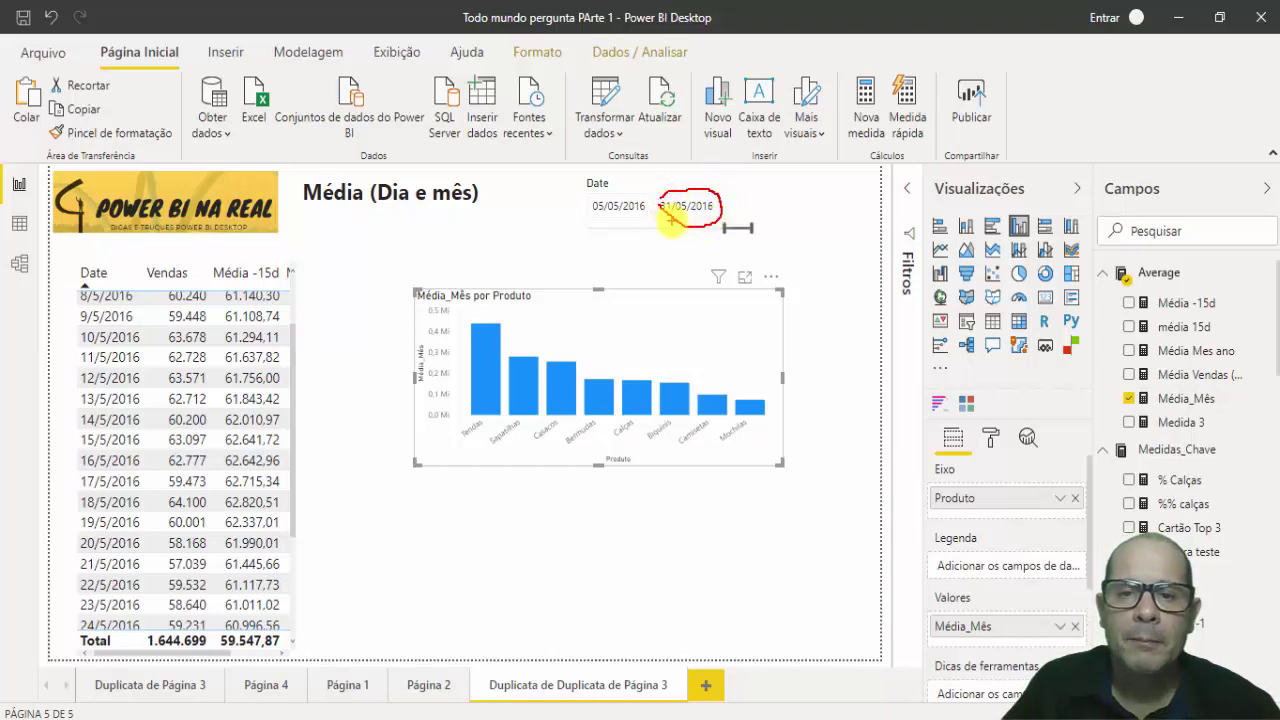
{"action": "mouse_move", "coordinate": [671, 221]}
{"action": "left_mouse_down"}
{"action": "mouse_move", "coordinate": [586, 257]}
{"action": "mouse_move", "coordinate": [449, 257]}
{"action": "mouse_move", "coordinate": [451, 236]}
{"action": "mouse_move", "coordinate": [449, 258]}
{"action": "left_mouse_up"}
{"action": "key", "text": "Escape"}
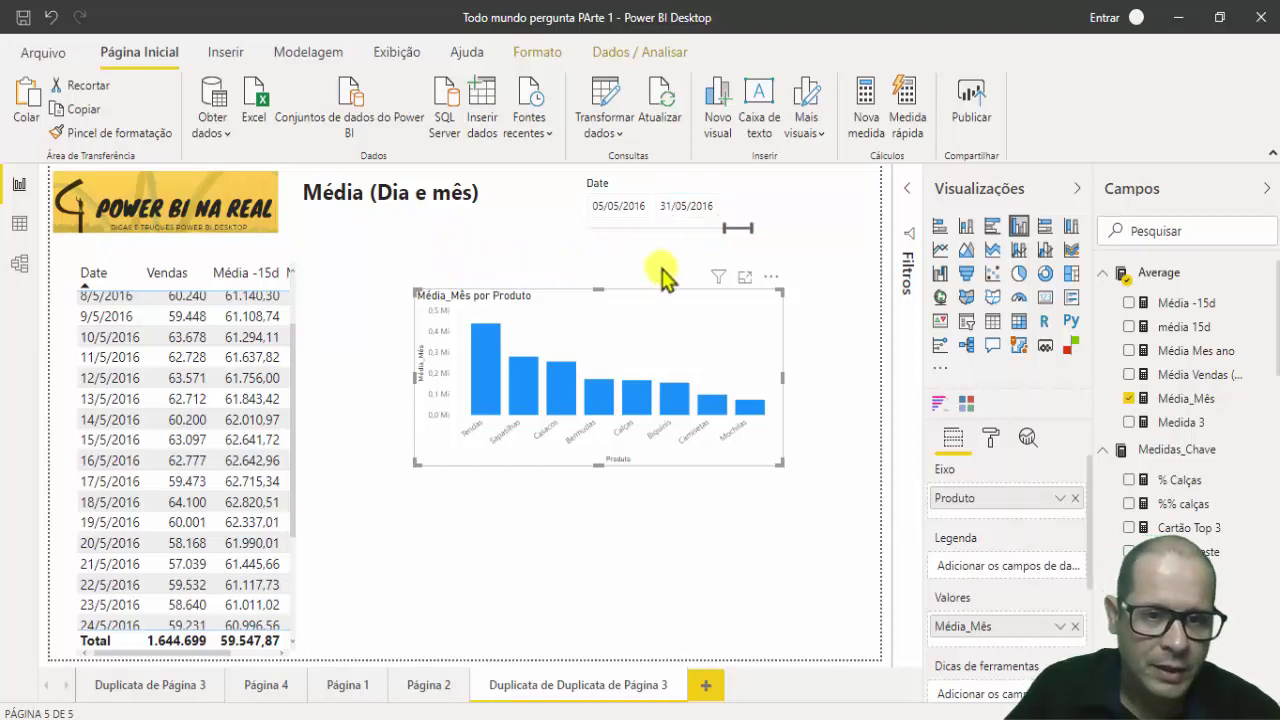
{"action": "scroll", "coordinate": [297, 509], "scroll_direction": "down", "scroll_amount": 3}
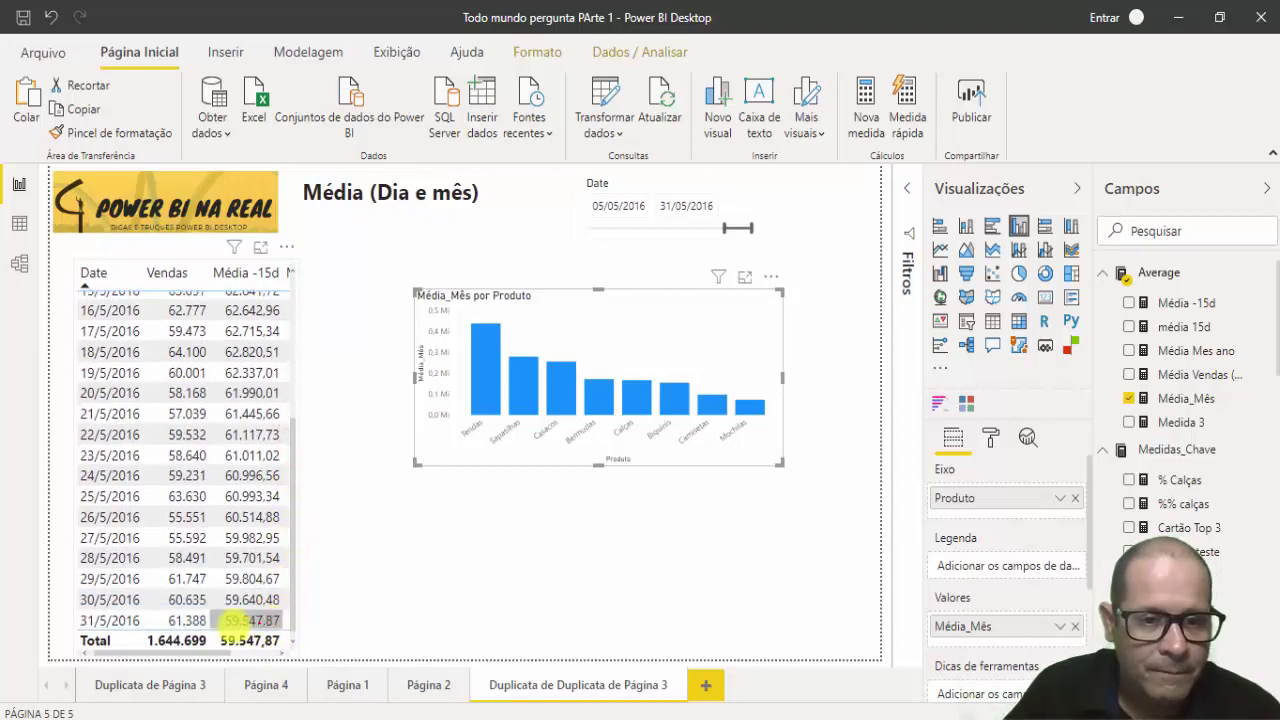
{"action": "left_click_drag", "start_coordinate": [219, 622], "coordinate": [219, 600]}
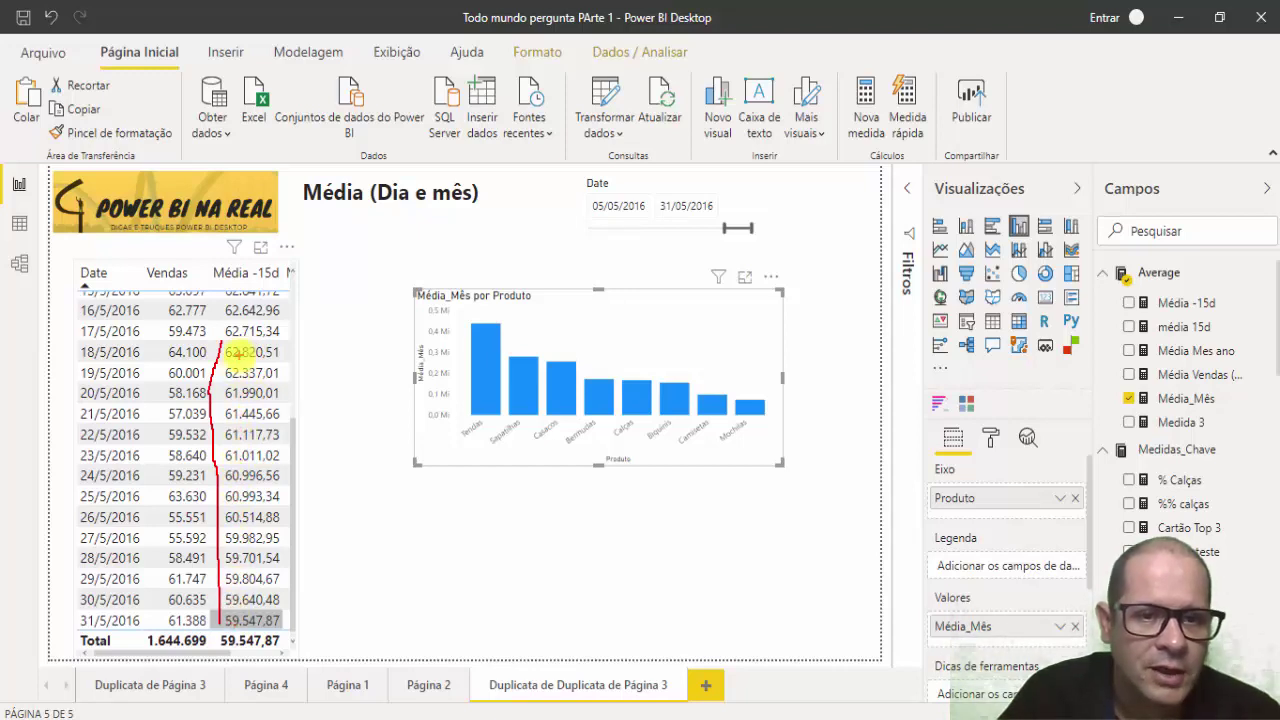
{"action": "mouse_move", "coordinate": [220, 342]}
{"action": "left_mouse_down"}
{"action": "mouse_move", "coordinate": [280, 348]}
{"action": "mouse_move", "coordinate": [312, 458]}
{"action": "mouse_move", "coordinate": [290, 630]}
{"action": "left_mouse_up"}
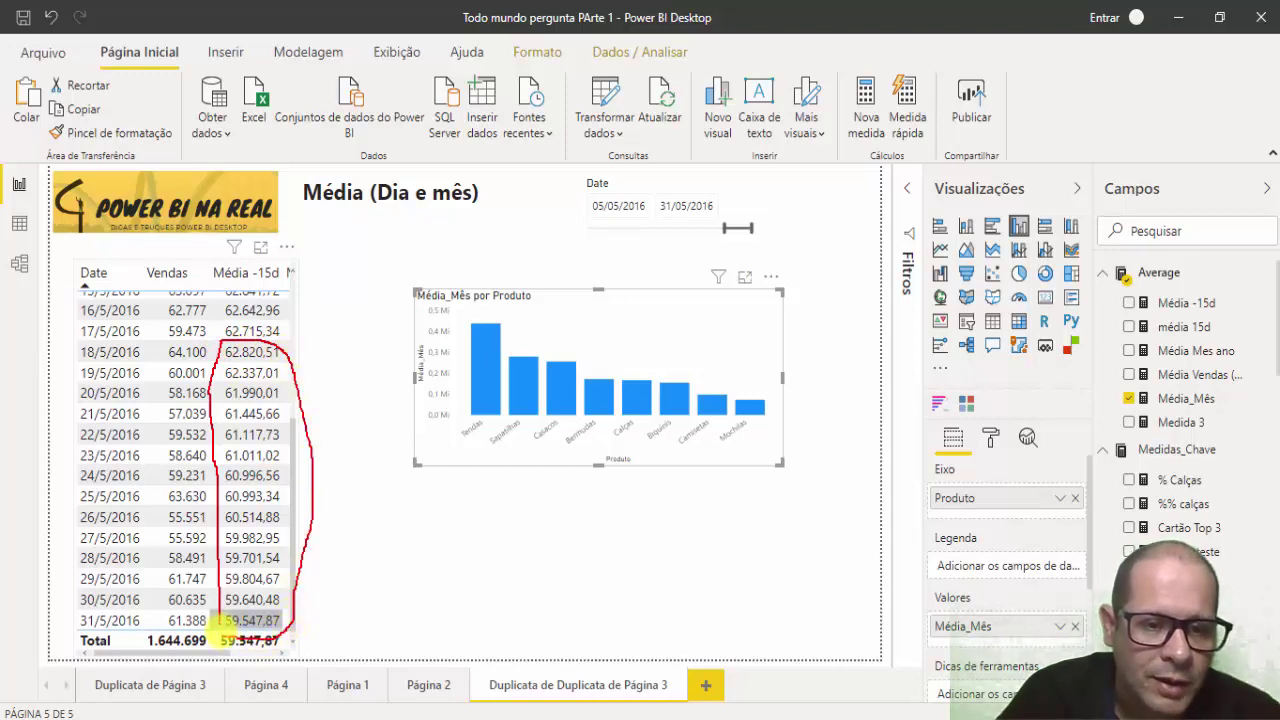
{"action": "mouse_move", "coordinate": [226, 336]}
{"action": "left_mouse_down"}
{"action": "mouse_move", "coordinate": [316, 385]}
{"action": "mouse_move", "coordinate": [318, 562]}
{"action": "left_mouse_up"}
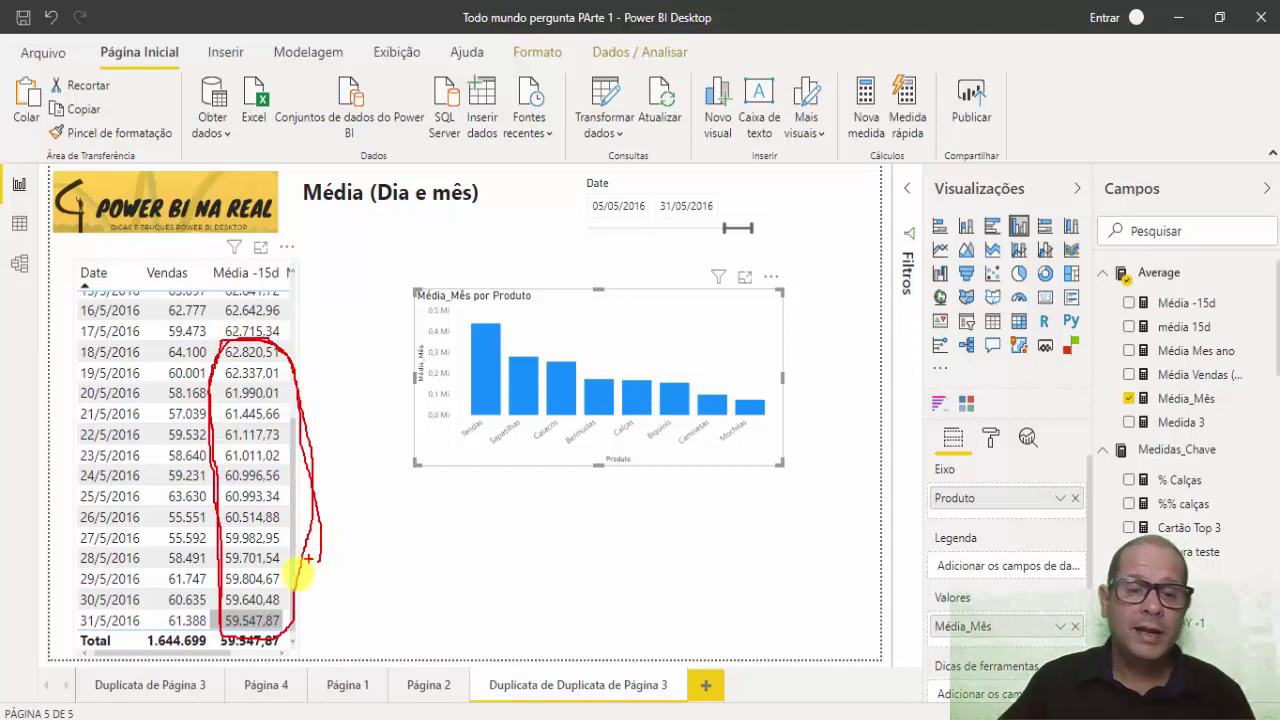
{"action": "mouse_move", "coordinate": [659, 185]}
{"action": "left_mouse_down"}
{"action": "mouse_move", "coordinate": [731, 189]}
{"action": "mouse_move", "coordinate": [651, 223]}
{"action": "mouse_move", "coordinate": [646, 208]}
{"action": "left_mouse_up"}
{"action": "key", "text": "Escape"}
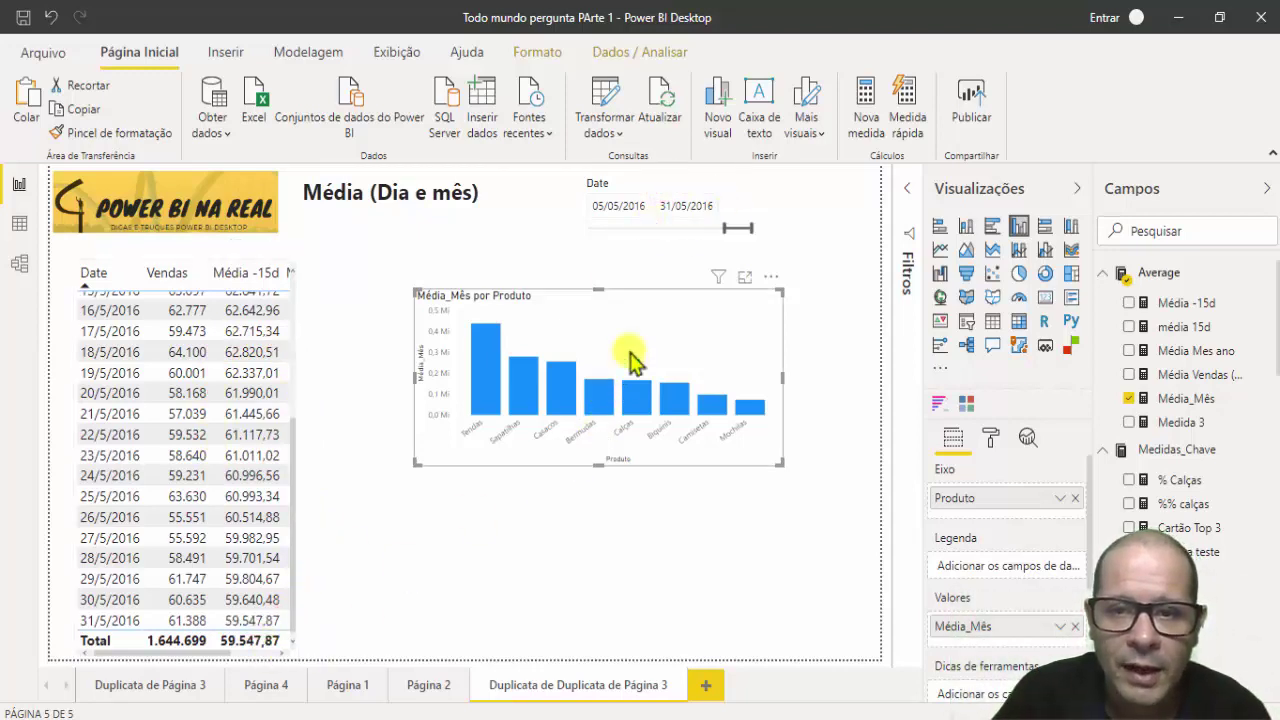
- Set the Date slicer range to 13/03/2016 through 08/05/2016 and check the latest Média -15d values in the table
{"action": "left_click_drag", "start_coordinate": [724, 230], "coordinate": [661, 232]}
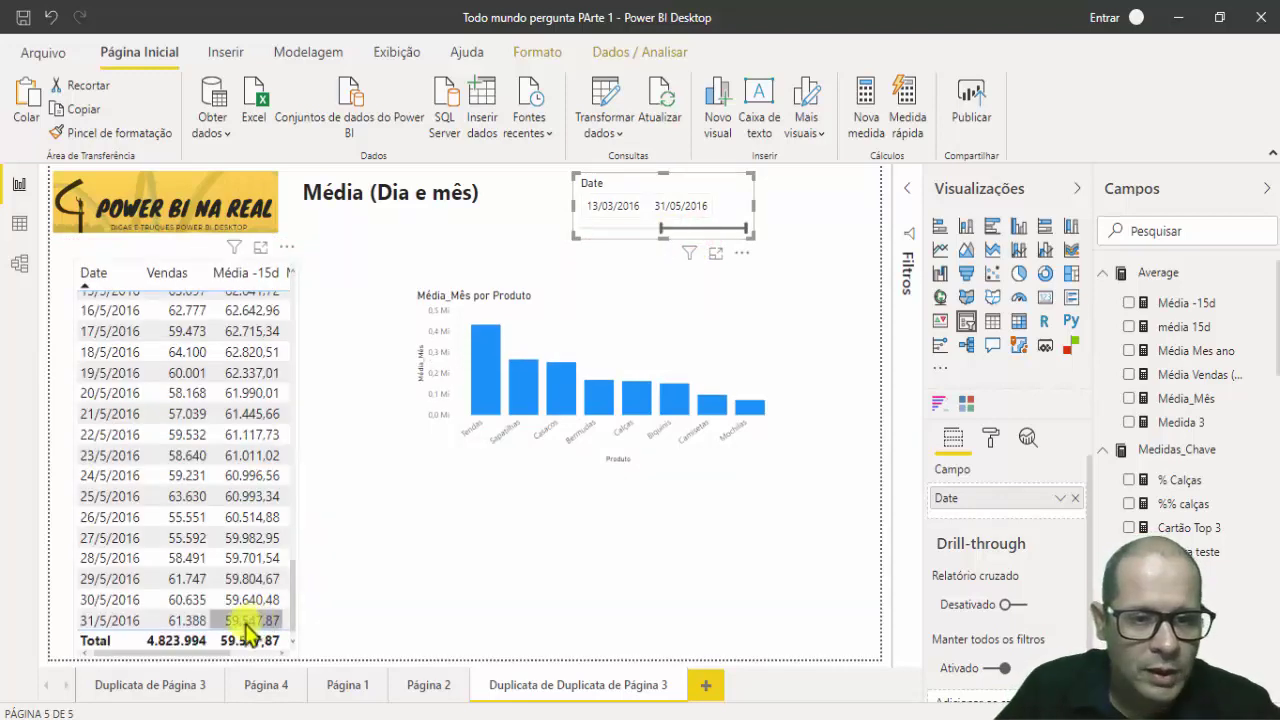
{"action": "mouse_move", "coordinate": [287, 598]}
{"action": "left_mouse_down"}
{"action": "mouse_move", "coordinate": [215, 610]}
{"action": "mouse_move", "coordinate": [250, 660]}
{"action": "mouse_move", "coordinate": [195, 628]}
{"action": "mouse_move", "coordinate": [228, 598]}
{"action": "left_mouse_up"}
{"action": "key", "text": "Escape"}
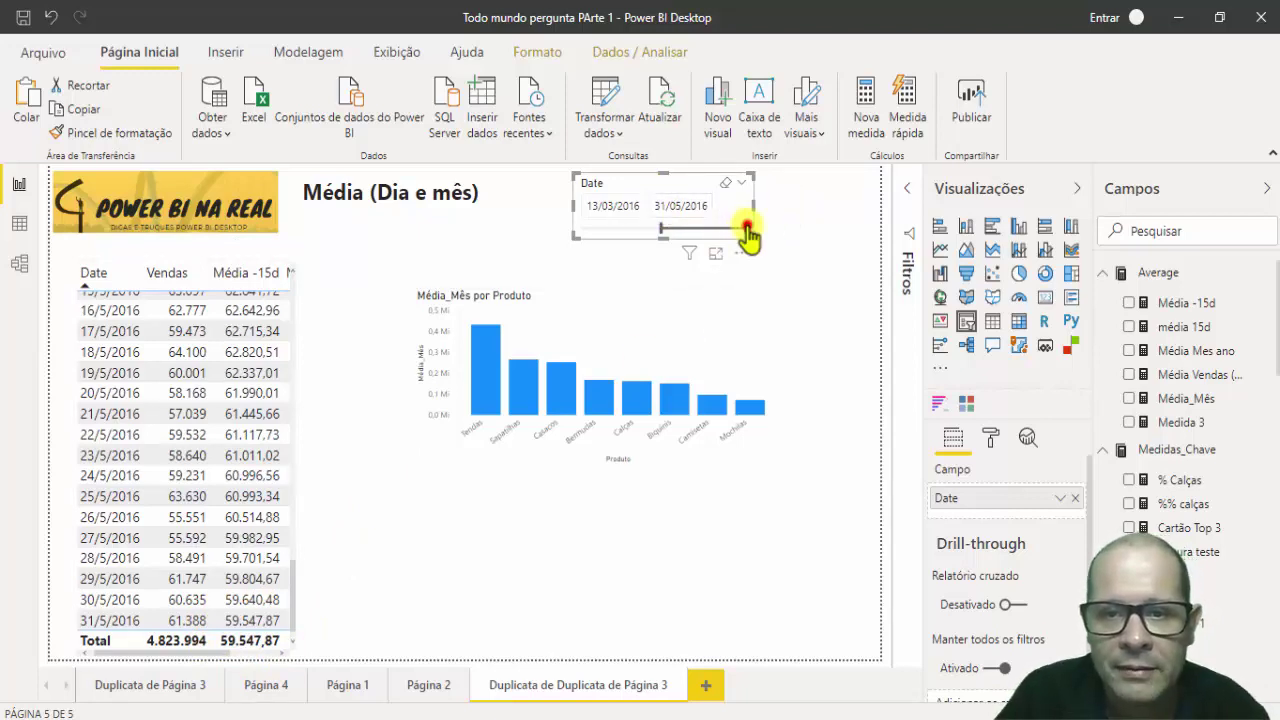
{"action": "left_click_drag", "start_coordinate": [747, 228], "coordinate": [721, 228]}
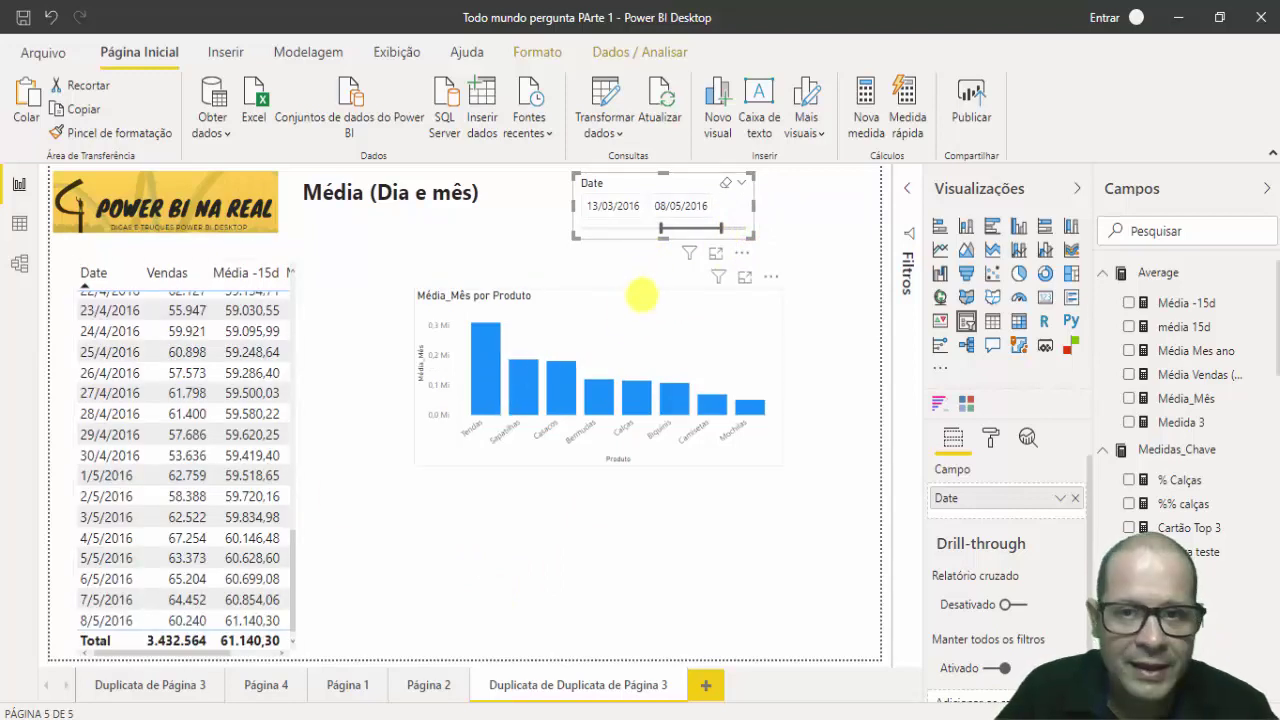
{"action": "mouse_move", "coordinate": [655, 198]}
{"action": "left_mouse_down"}
{"action": "mouse_move", "coordinate": [717, 206]}
{"action": "mouse_move", "coordinate": [632, 236]}
{"action": "mouse_move", "coordinate": [652, 190]}
{"action": "mouse_move", "coordinate": [668, 192]}
{"action": "left_mouse_up"}
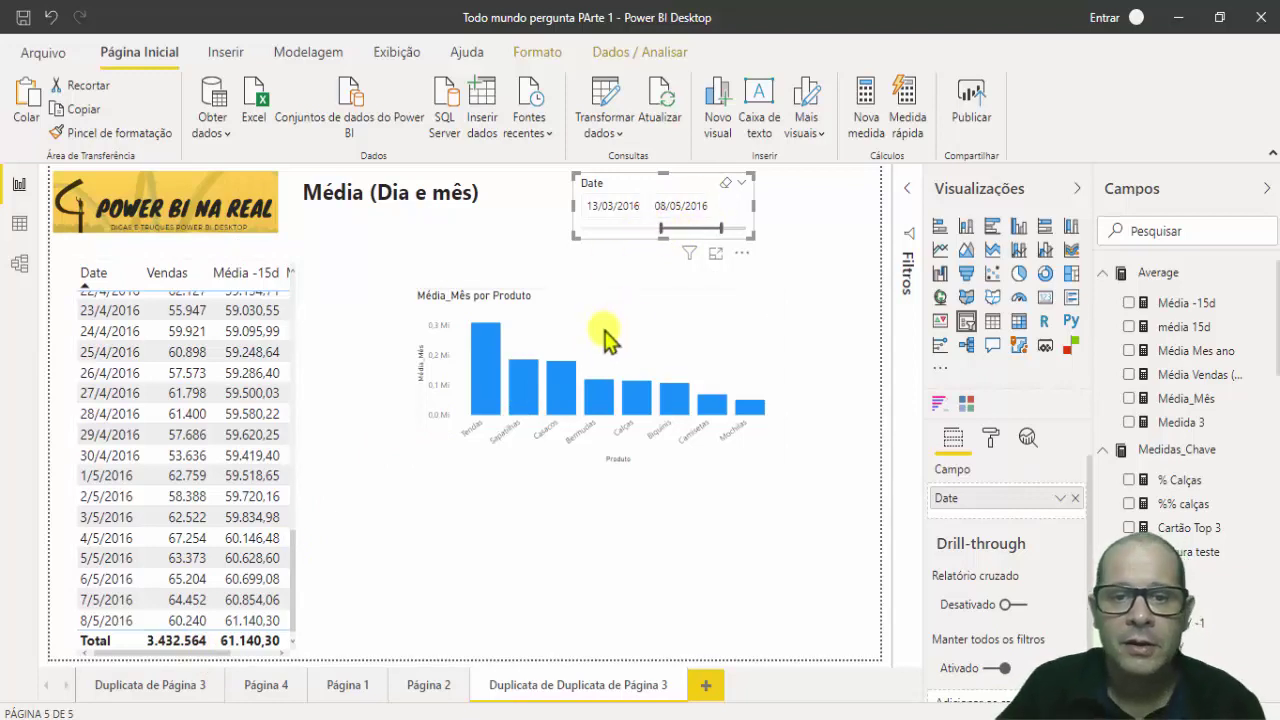
- Duplicate the Média_Mês por Produto chart below the original and replace the copy's value with Média -15d
{"action": "left_click_drag", "start_coordinate": [549, 310], "coordinate": [452, 475]}
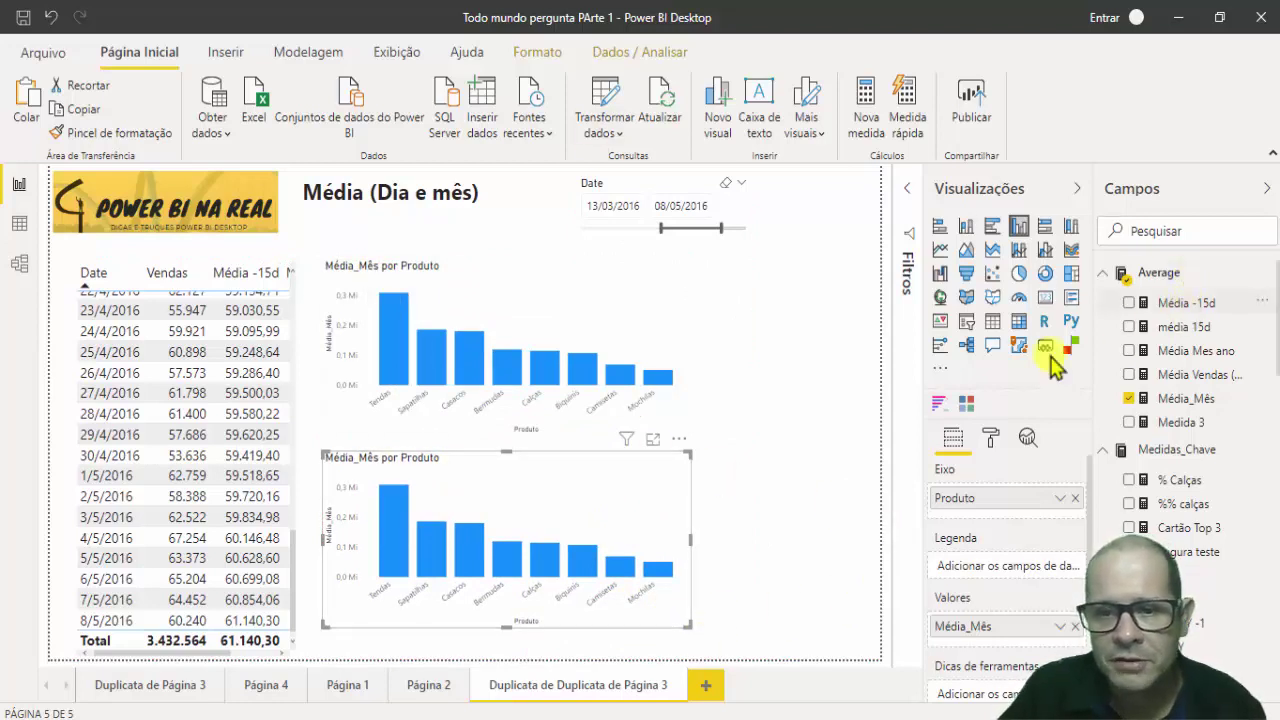
{"action": "left_click_drag", "start_coordinate": [1168, 305], "coordinate": [988, 636]}
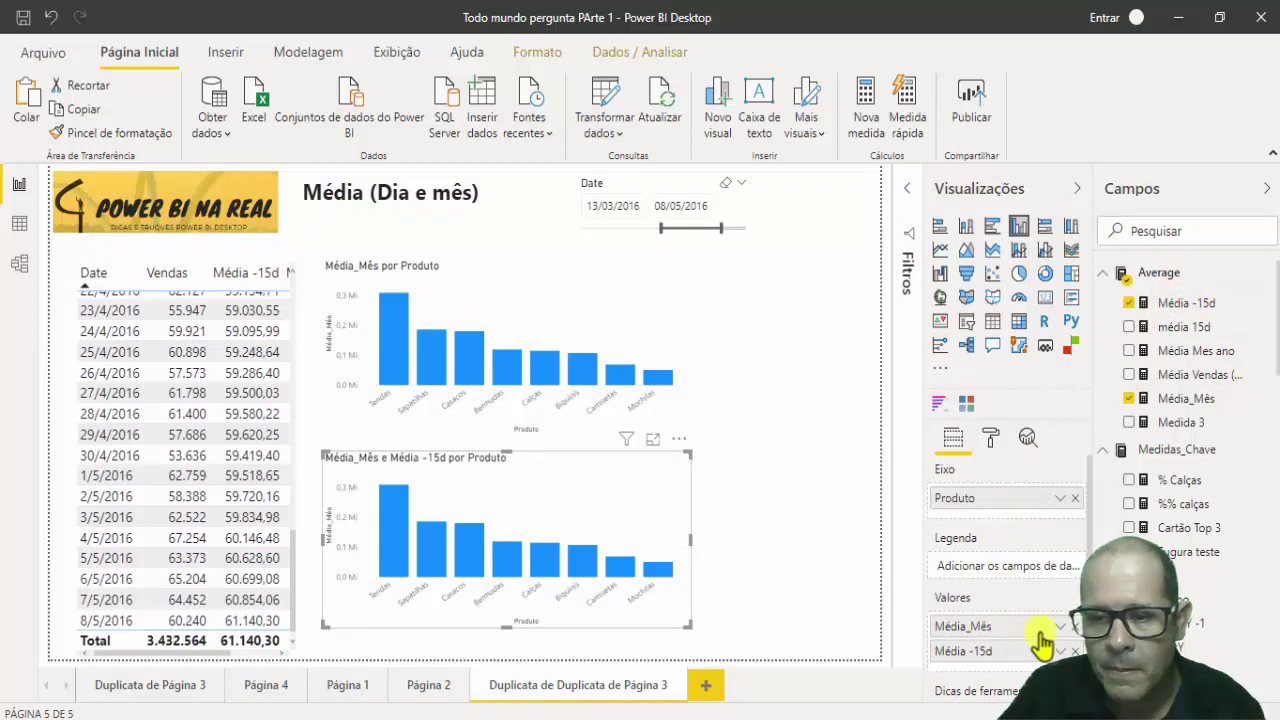
{"action": "left_click", "coordinate": [1075, 626]}
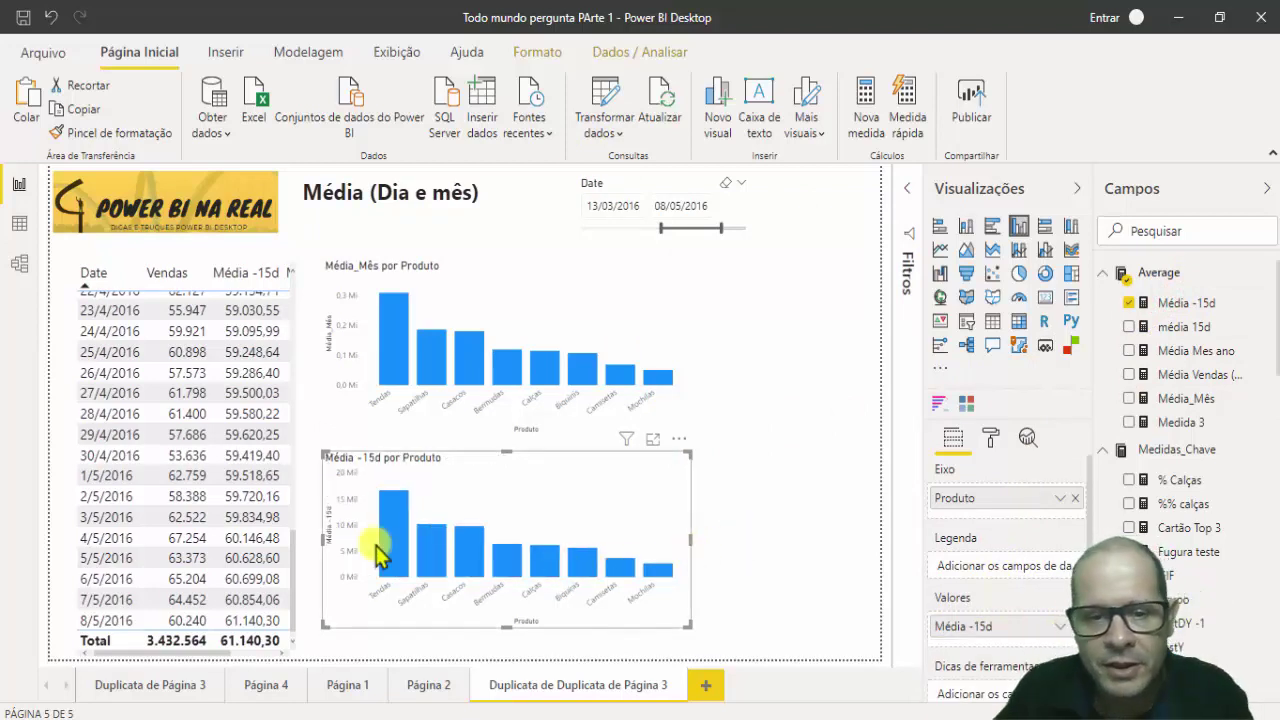
{"action": "mouse_move", "coordinate": [398, 553]}
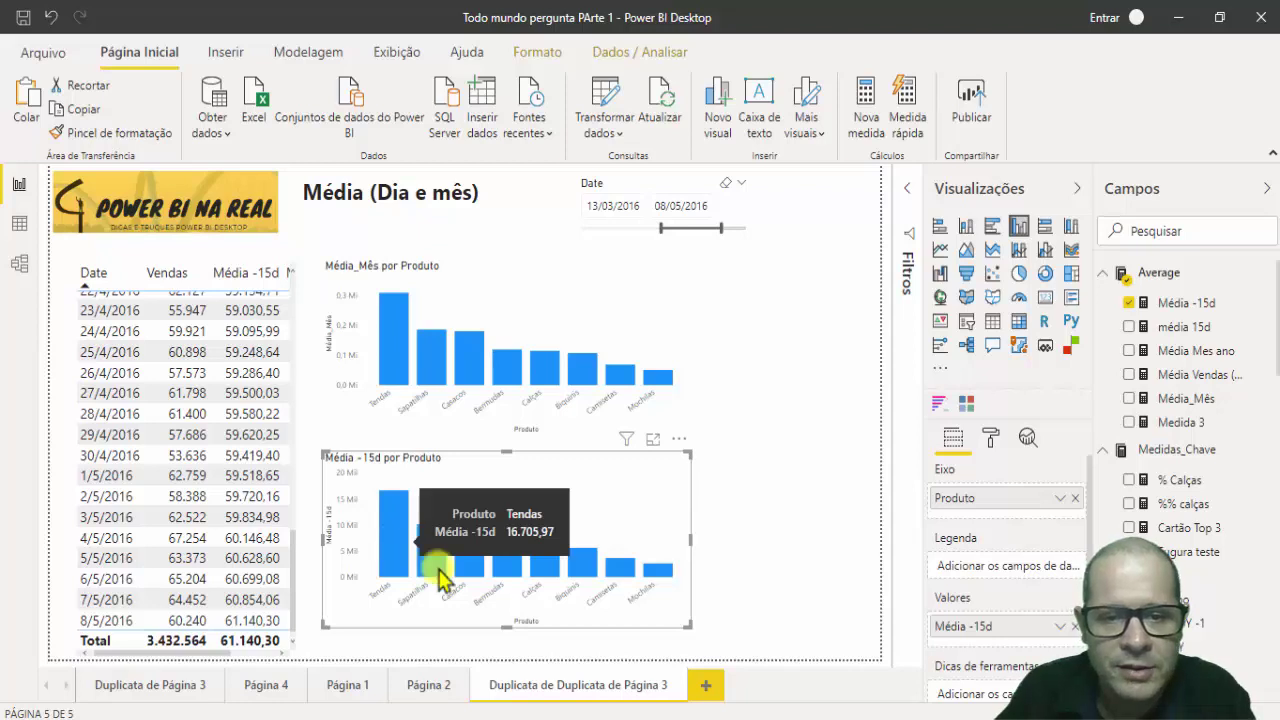
- Widen the table to show all its columns in full and shift both product charts away to make room
{"action": "left_click_drag", "start_coordinate": [437, 458], "coordinate": [511, 452]}
{"action": "left_click", "coordinate": [476, 275]}
{"action": "left_click_drag", "start_coordinate": [511, 290], "coordinate": [600, 298]}
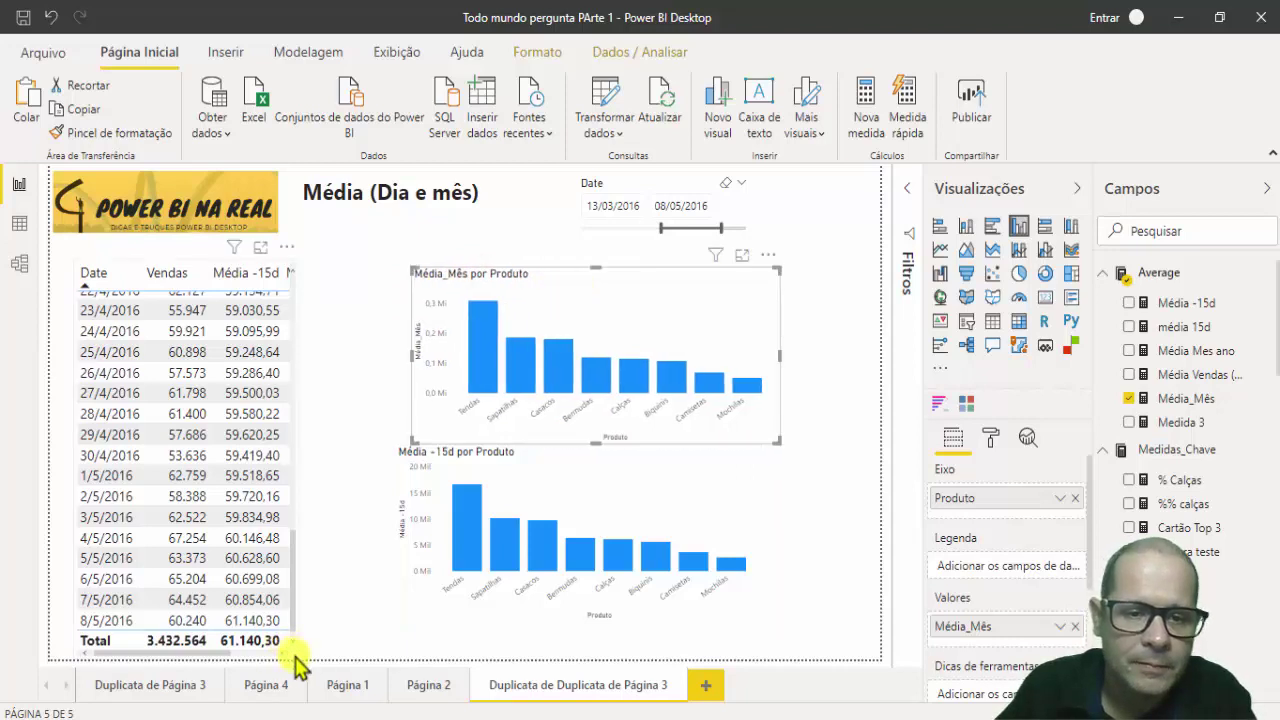
{"action": "left_click", "coordinate": [246, 273]}
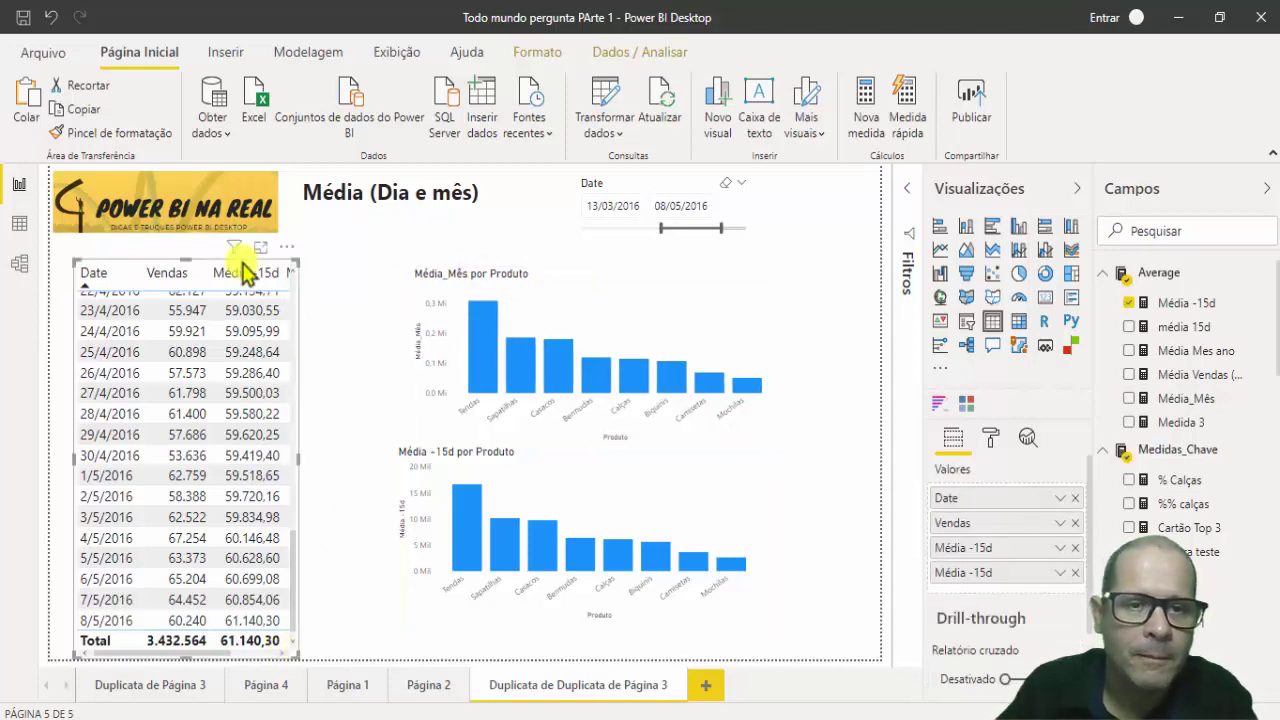
{"action": "left_click_drag", "start_coordinate": [292, 659], "coordinate": [380, 660]}
{"action": "left_click_drag", "start_coordinate": [580, 294], "coordinate": [662, 302]}
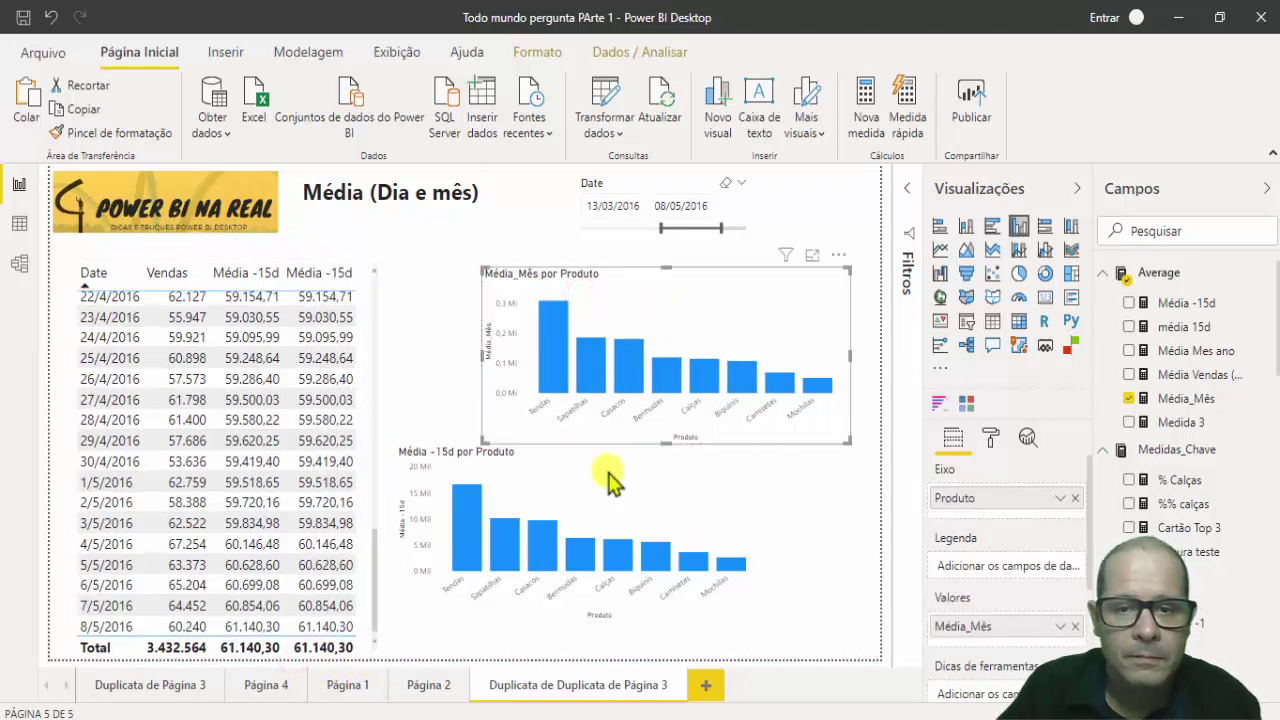
{"action": "left_click_drag", "start_coordinate": [599, 491], "coordinate": [720, 511]}
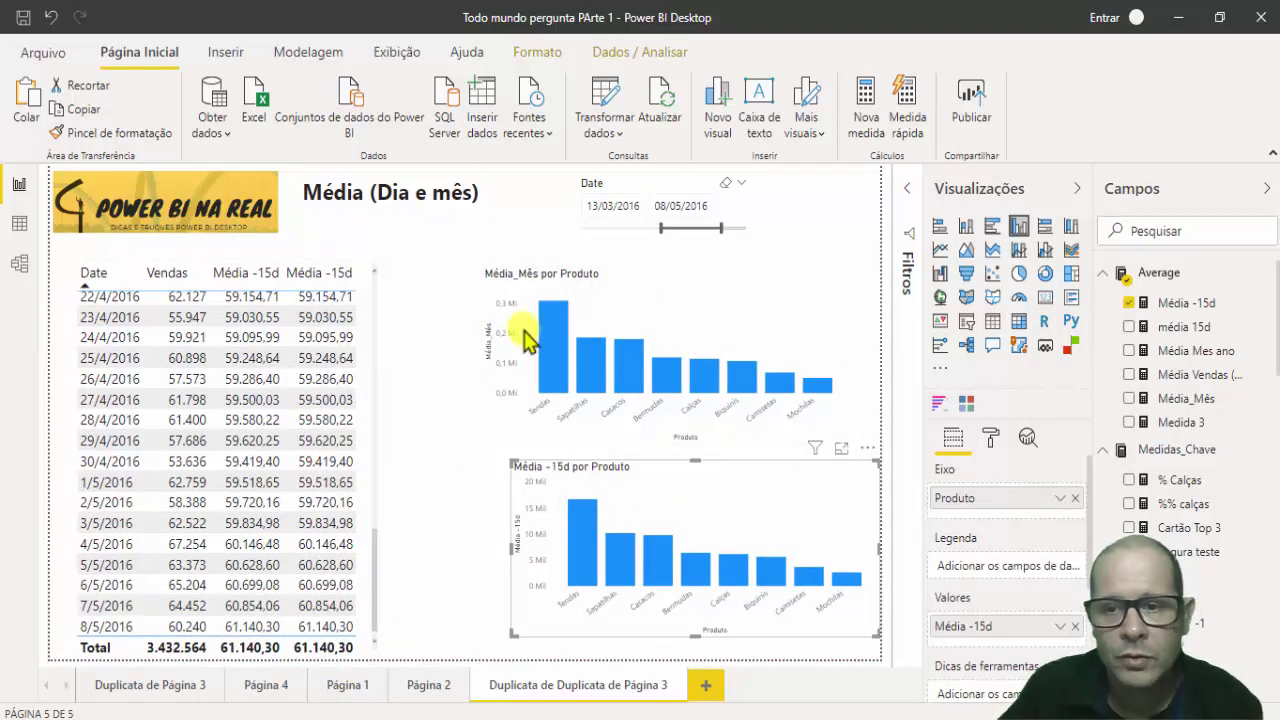
- Remove the duplicate Média -15d column from the table and review the values from the first dates
{"action": "left_click", "coordinate": [306, 264]}
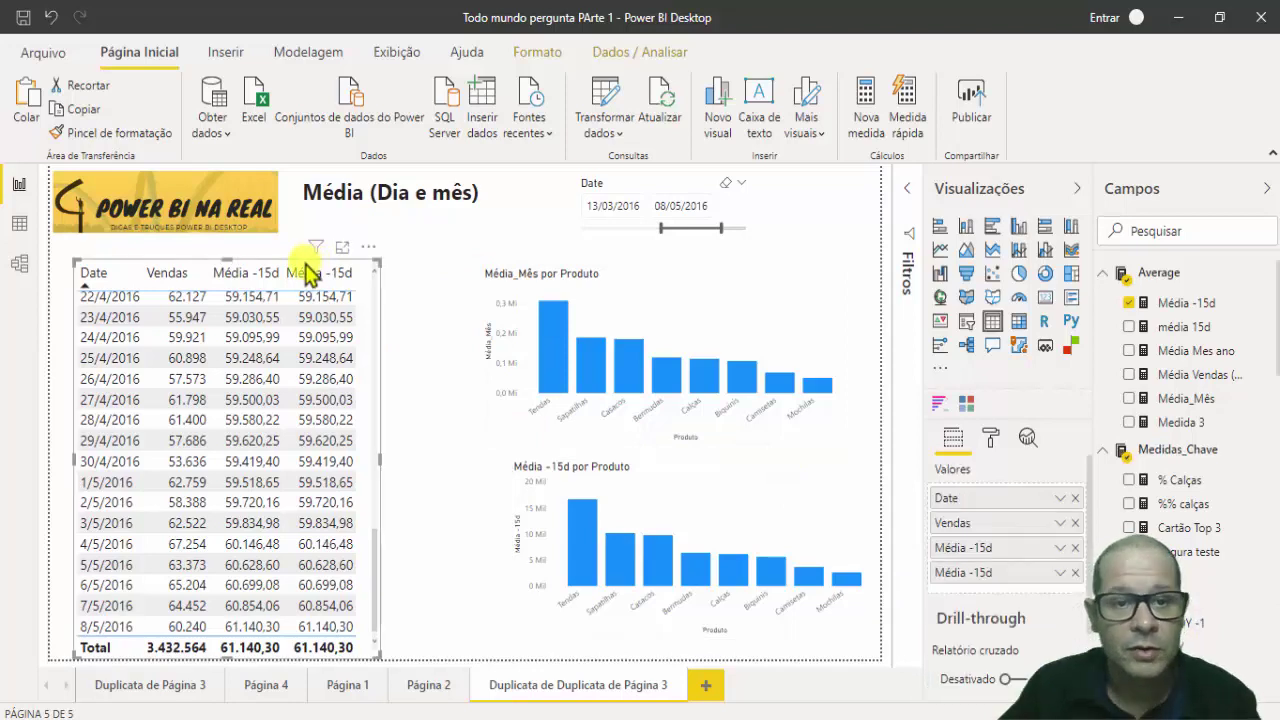
{"action": "left_click", "coordinate": [1074, 573]}
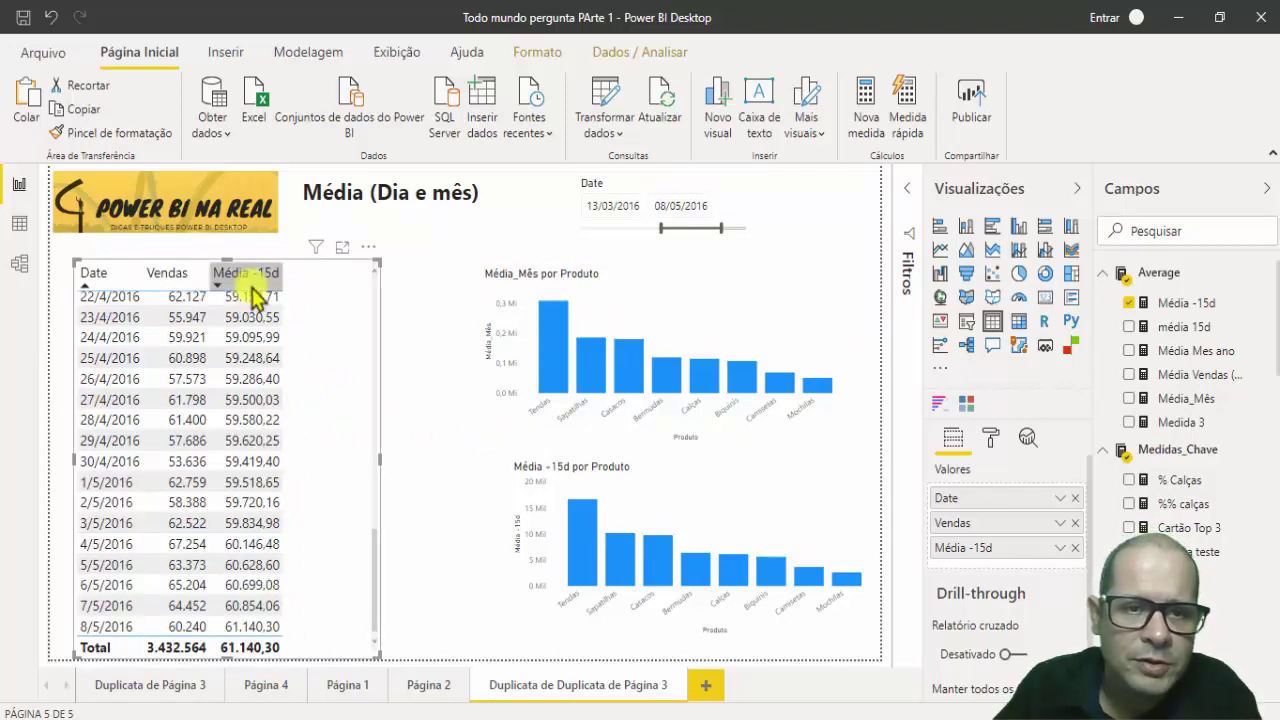
{"action": "scroll", "coordinate": [262, 360], "scroll_direction": "up", "scroll_amount": 10}
{"action": "scroll", "coordinate": [266, 368], "scroll_direction": "up", "scroll_amount": 3}
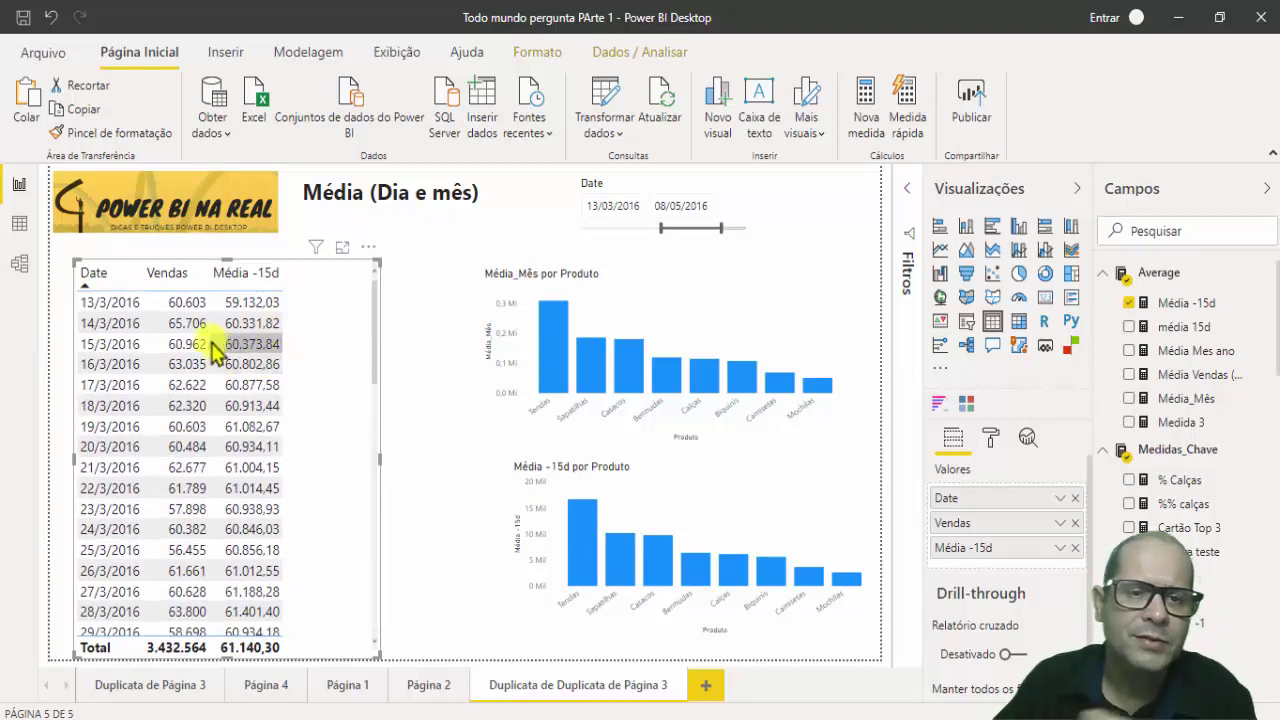
- Create a new measure in the Average table that subtracts the 15-day average from sales: [Vendas]-[Média -15d]
{"action": "left_click", "coordinate": [869, 96]}
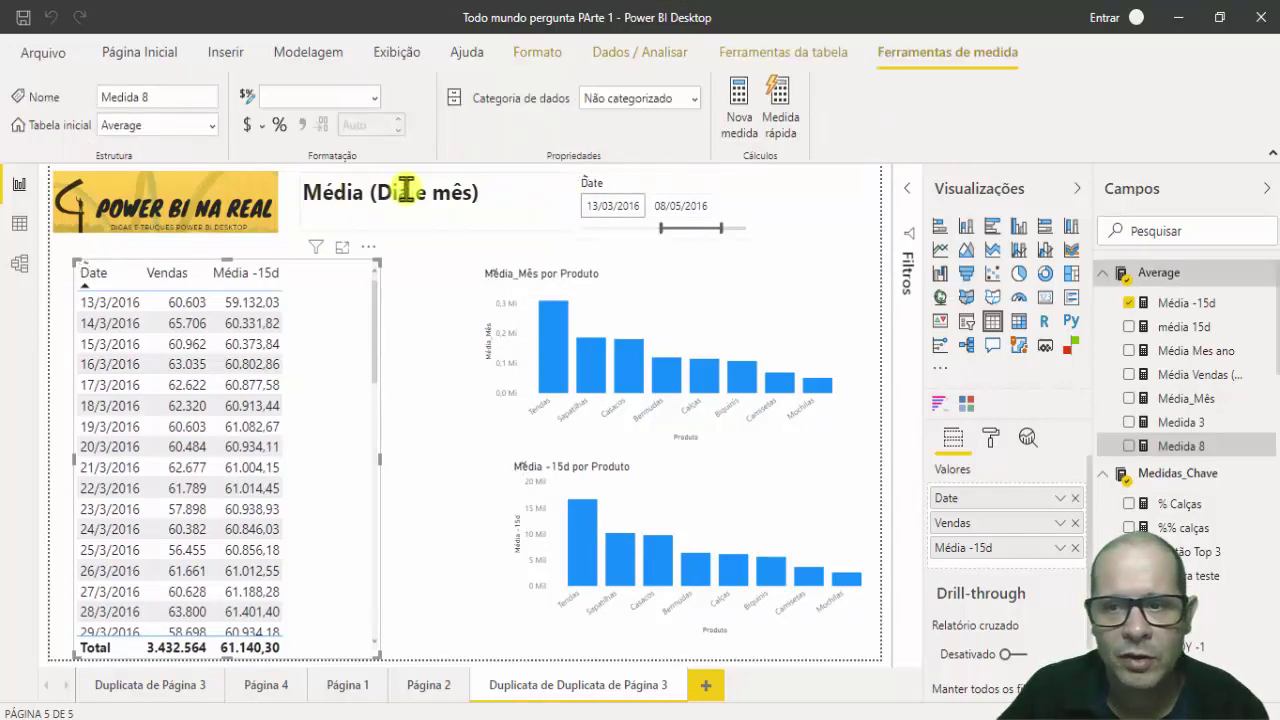
{"action": "left_click", "coordinate": [268, 192]}
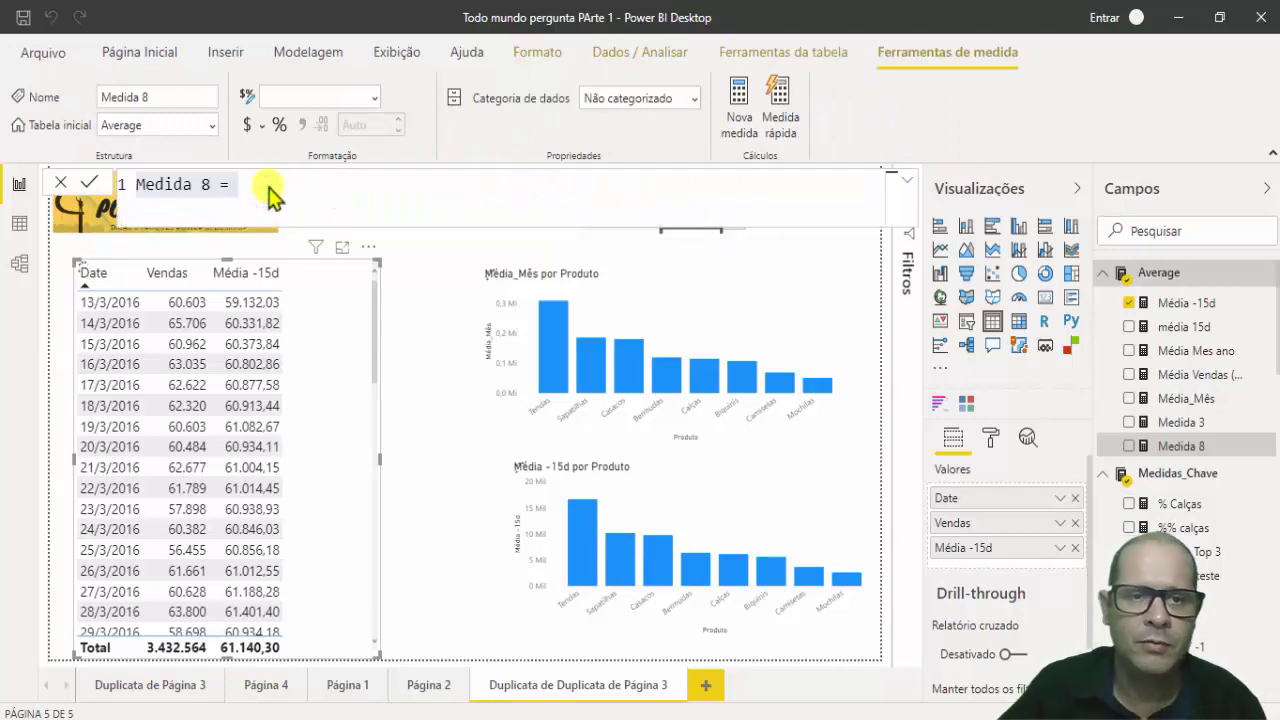
{"action": "left_click", "coordinate": [268, 185]}
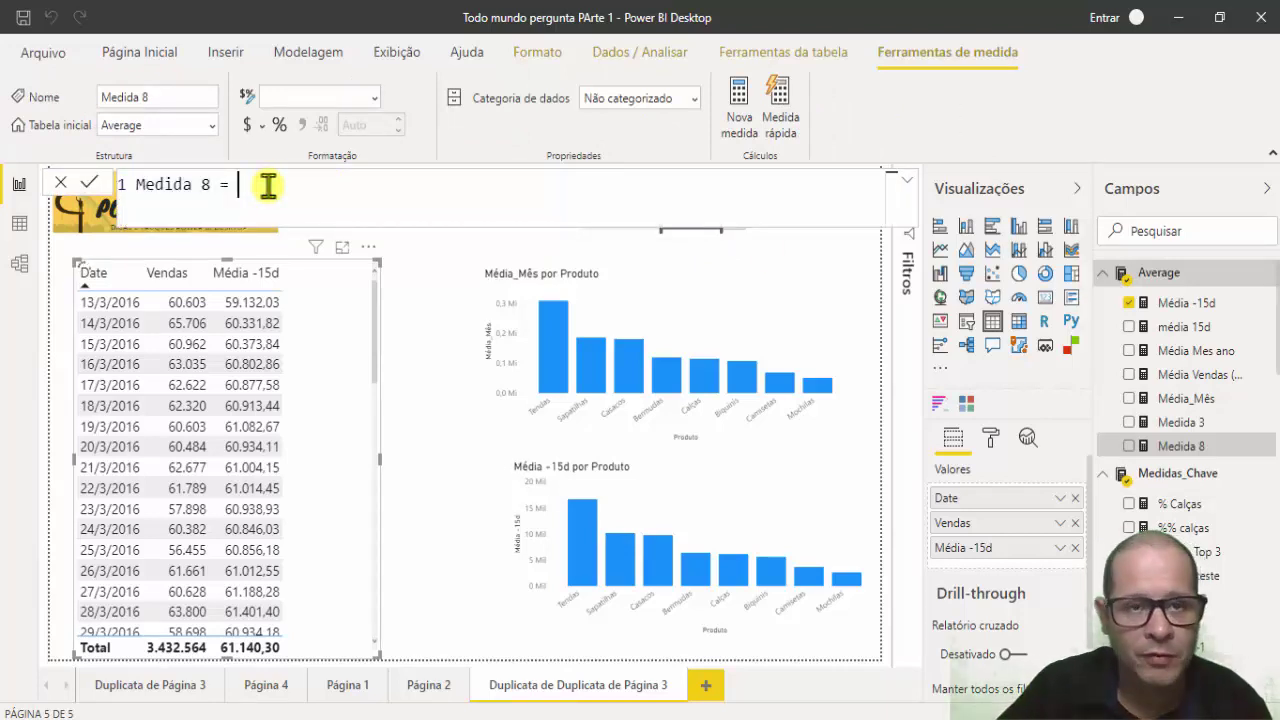
{"action": "type", "text": "["}
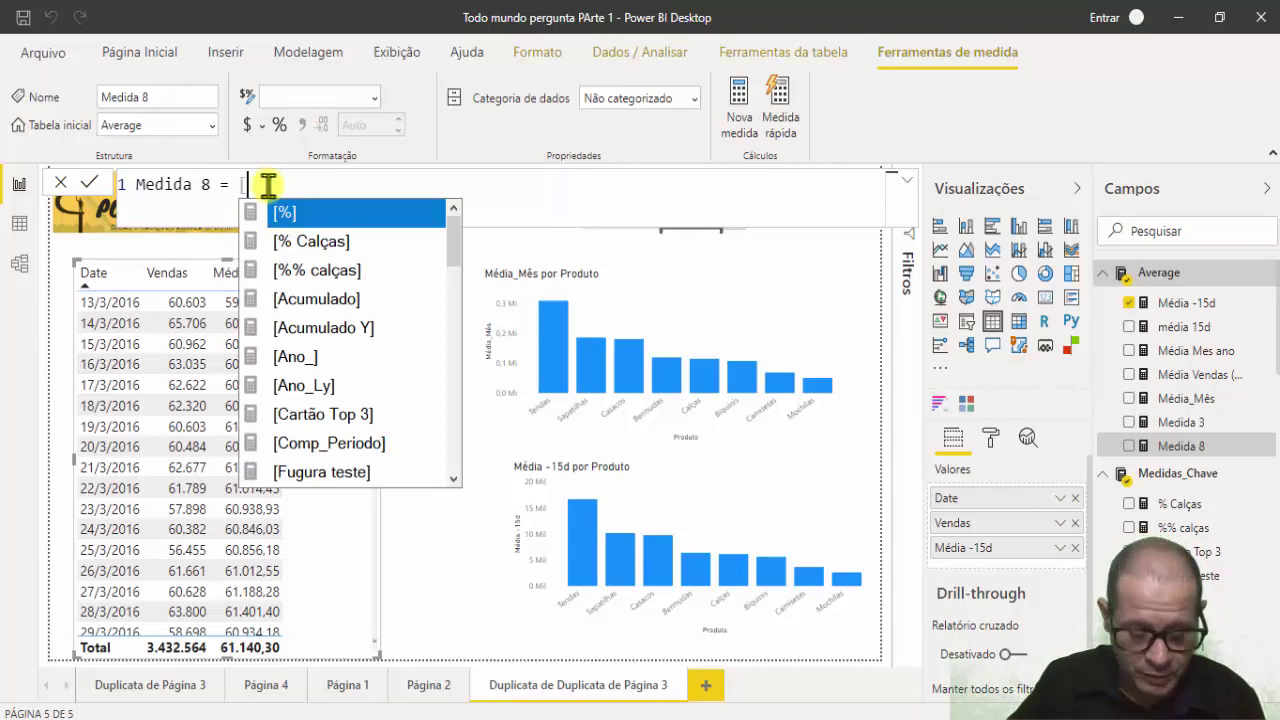
{"action": "type", "text": "Vendas"}
{"action": "key", "text": "Tab"}
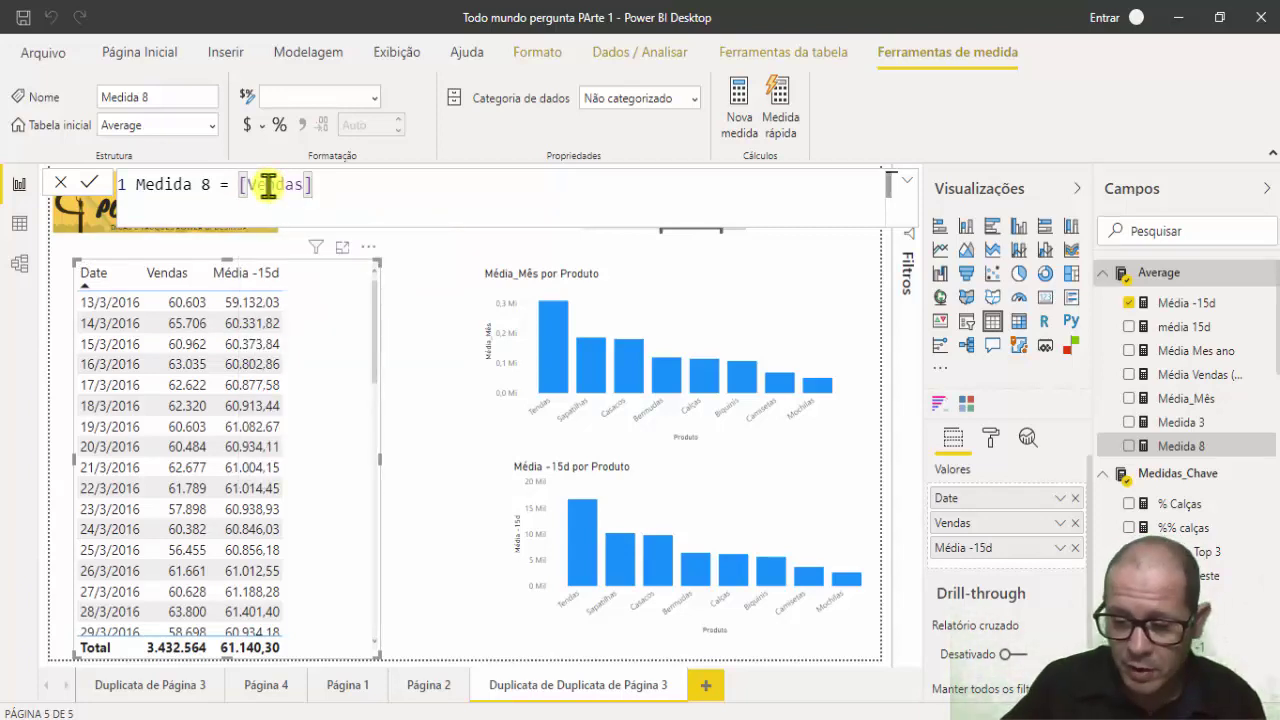
{"action": "type", "text": "-["}
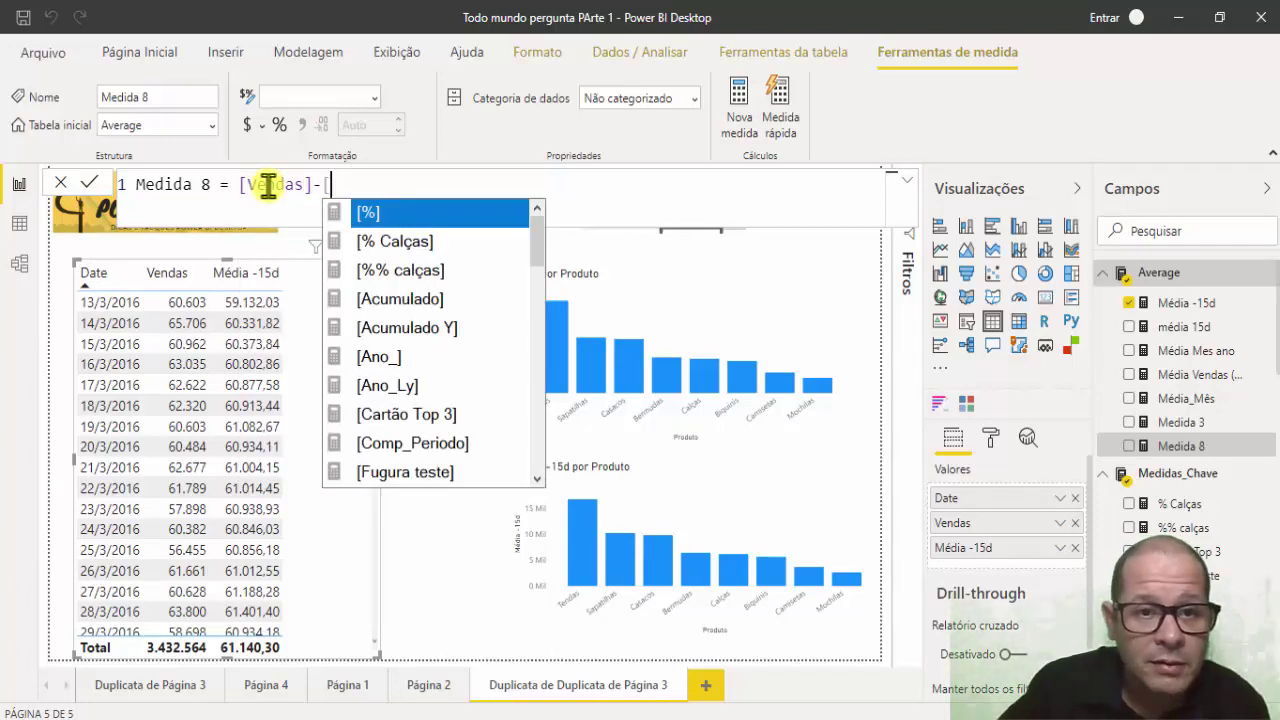
{"action": "type", "text": "m"}
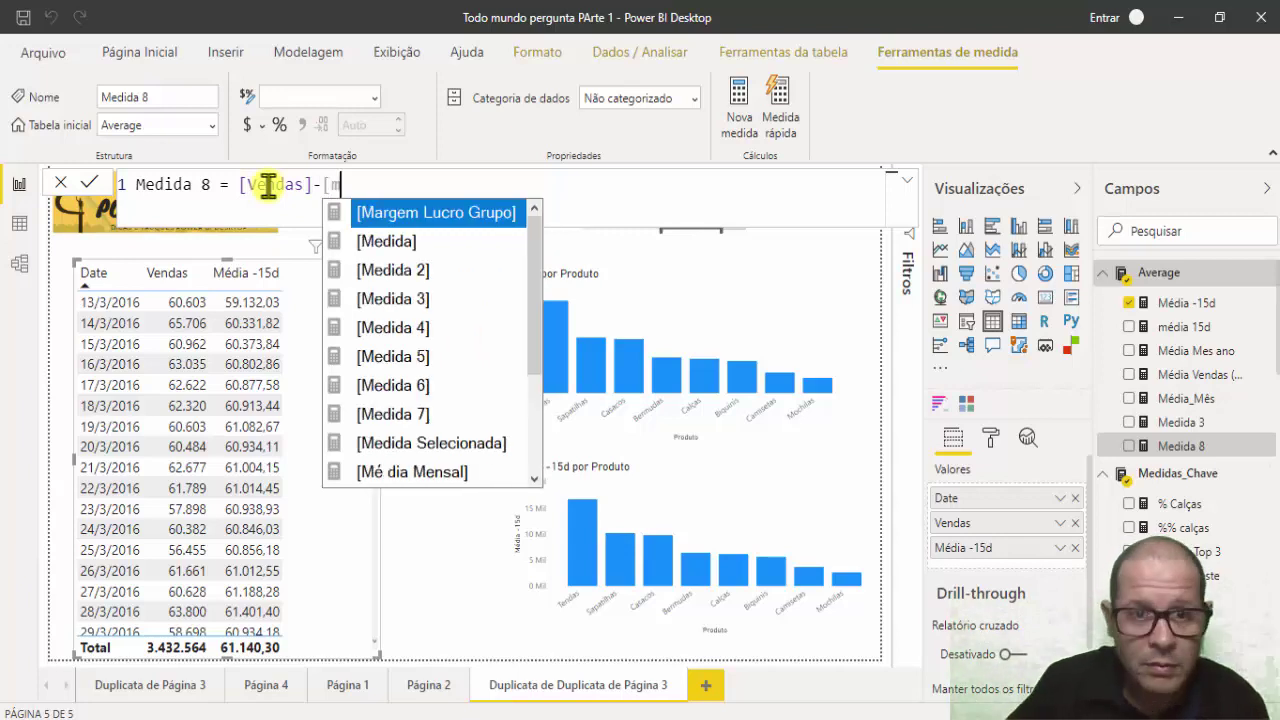
{"action": "type", "text": "é"}
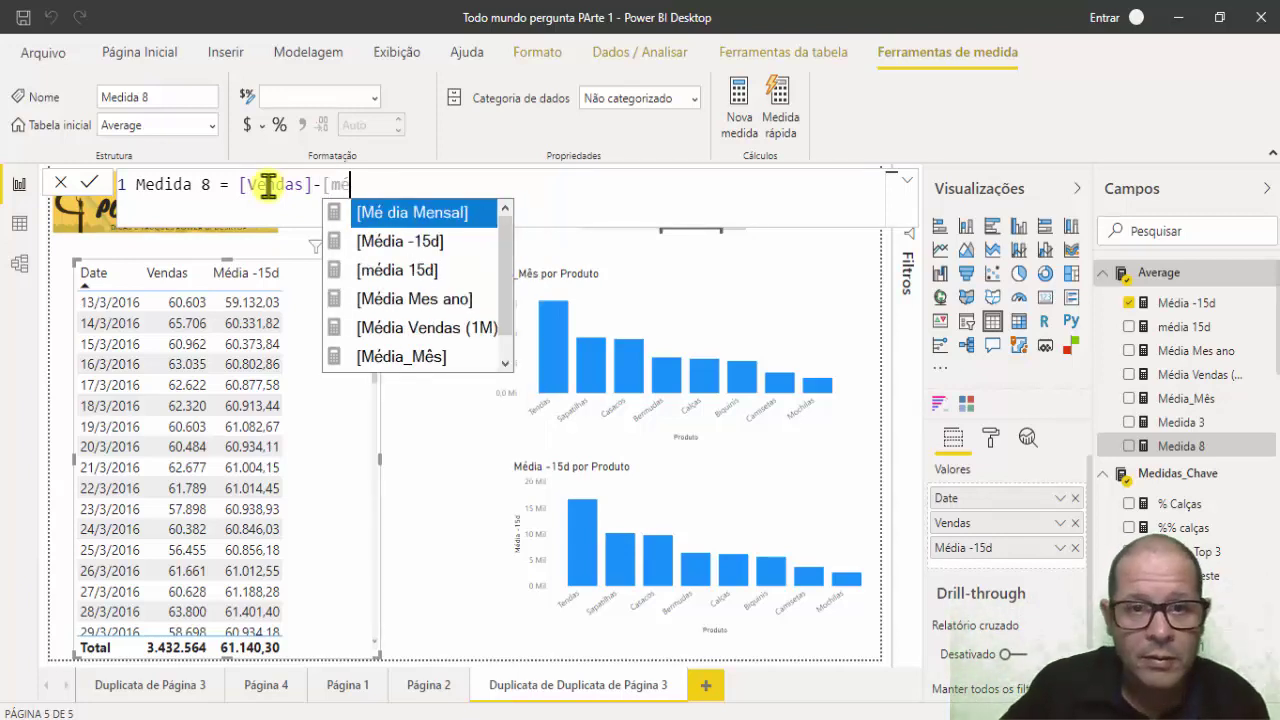
{"action": "key", "text": "Down"}
{"action": "key", "text": "Tab"}
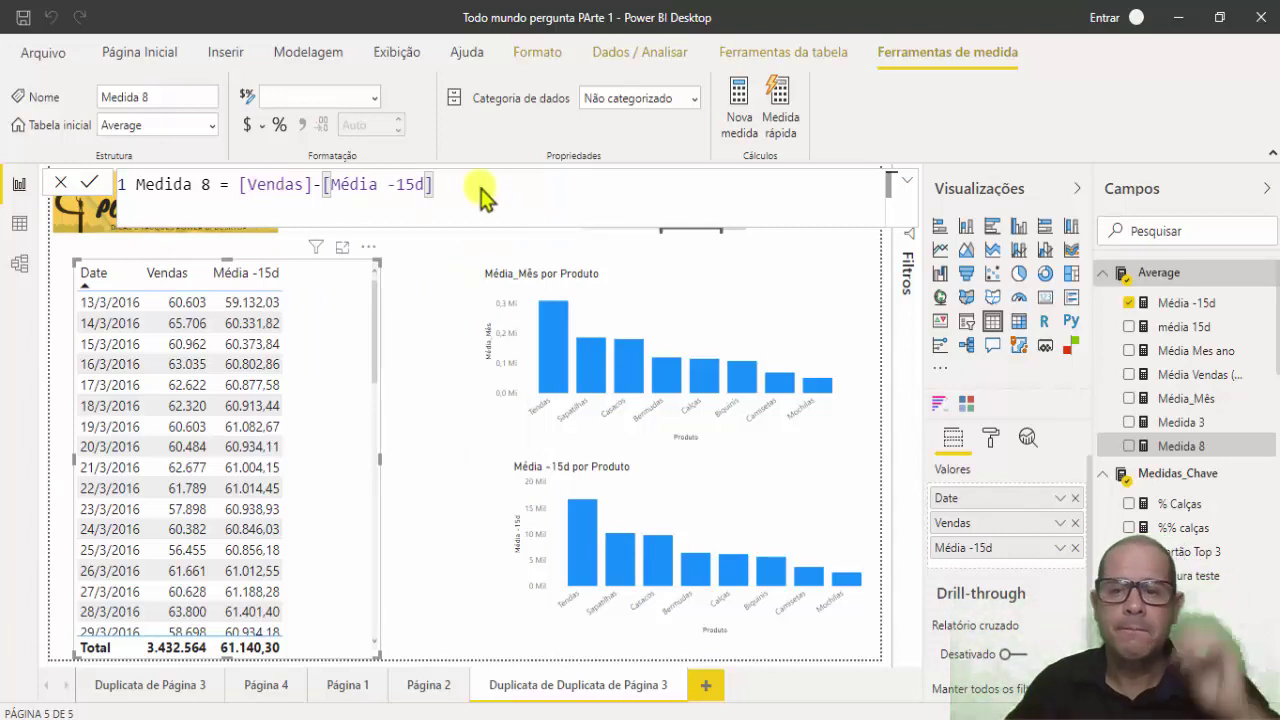
{"action": "key", "text": "Return"}
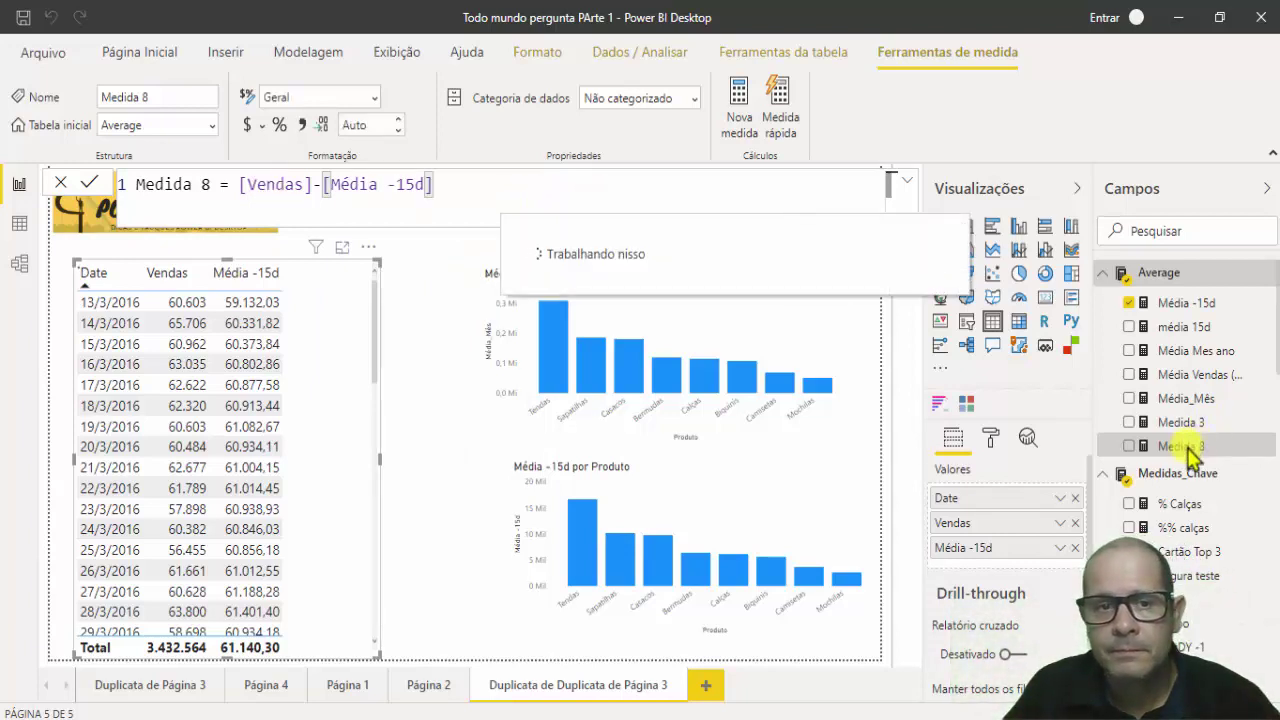
- Rename the new difference measure as Dif Média in its formula
{"action": "left_click", "coordinate": [213, 183]}
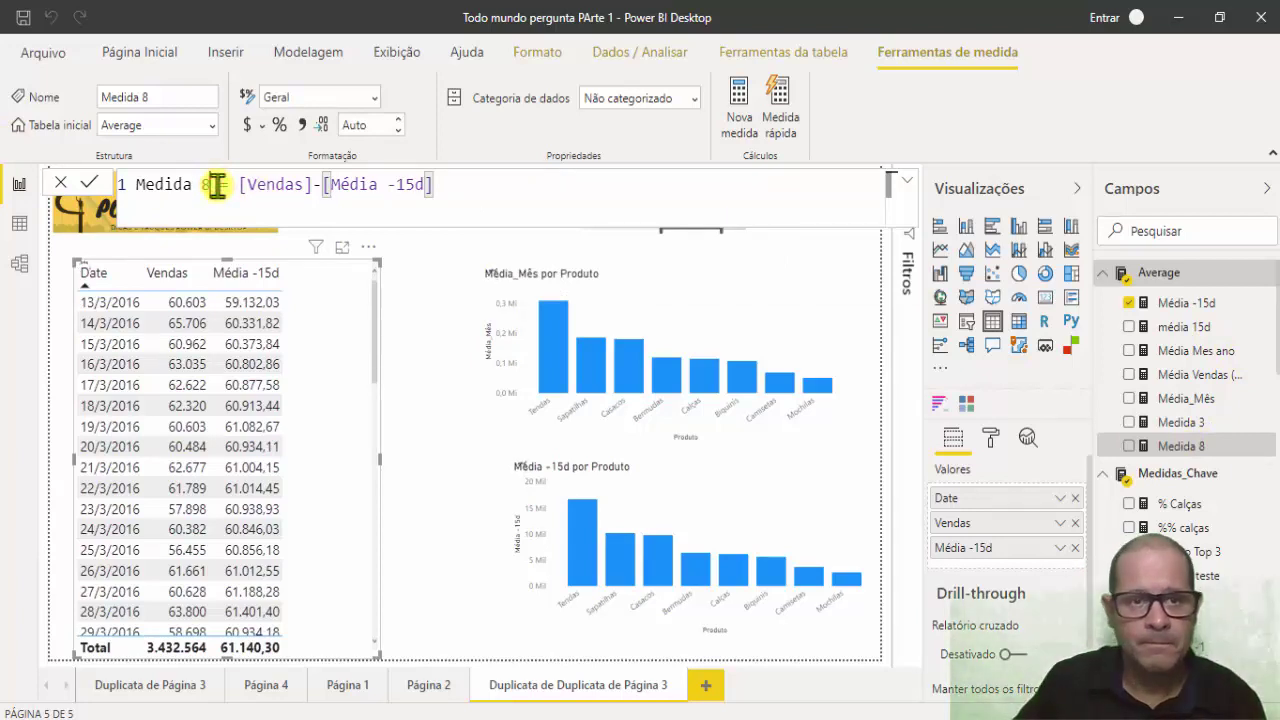
{"action": "key", "text": "BackSpace"}
{"action": "key", "text": "BackSpace"}
{"action": "key", "text": "BackSpace"}
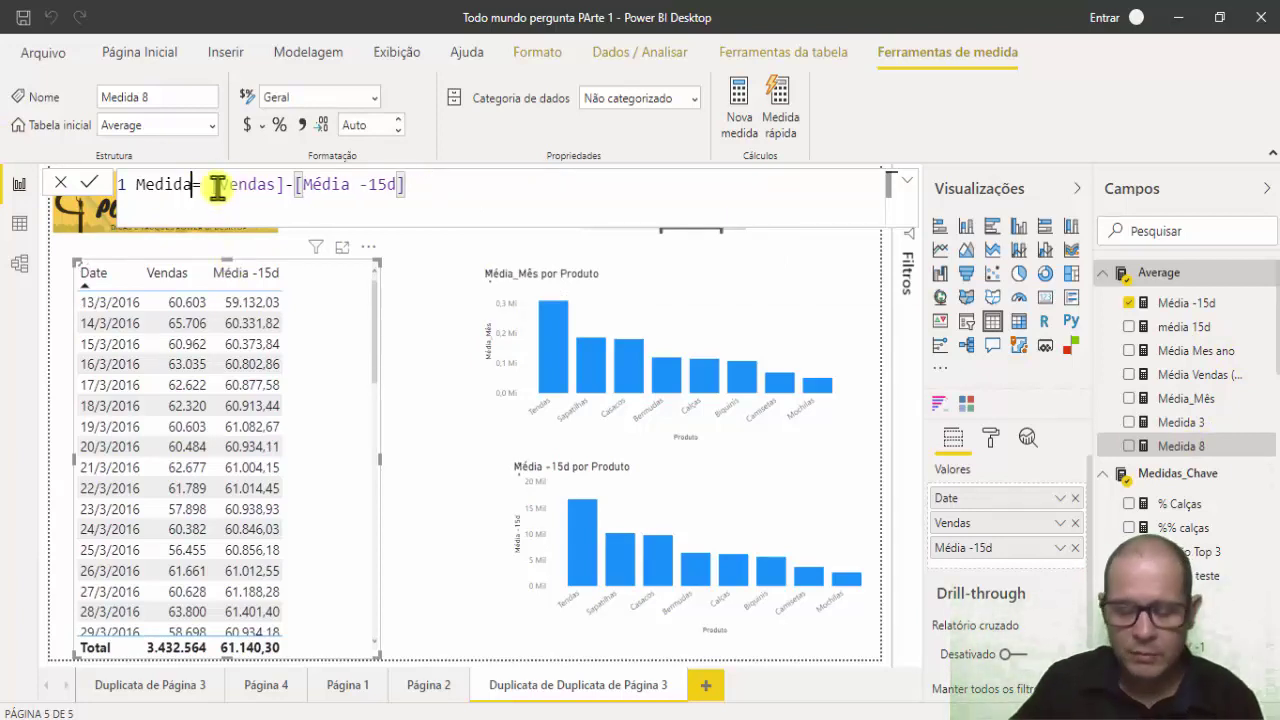
{"action": "key", "text": "BackSpace"}
{"action": "key", "text": "BackSpace"}
{"action": "key", "text": "BackSpace"}
{"action": "key", "text": "BackSpace"}
{"action": "key", "text": "BackSpace"}
{"action": "key", "text": "BackSpace"}
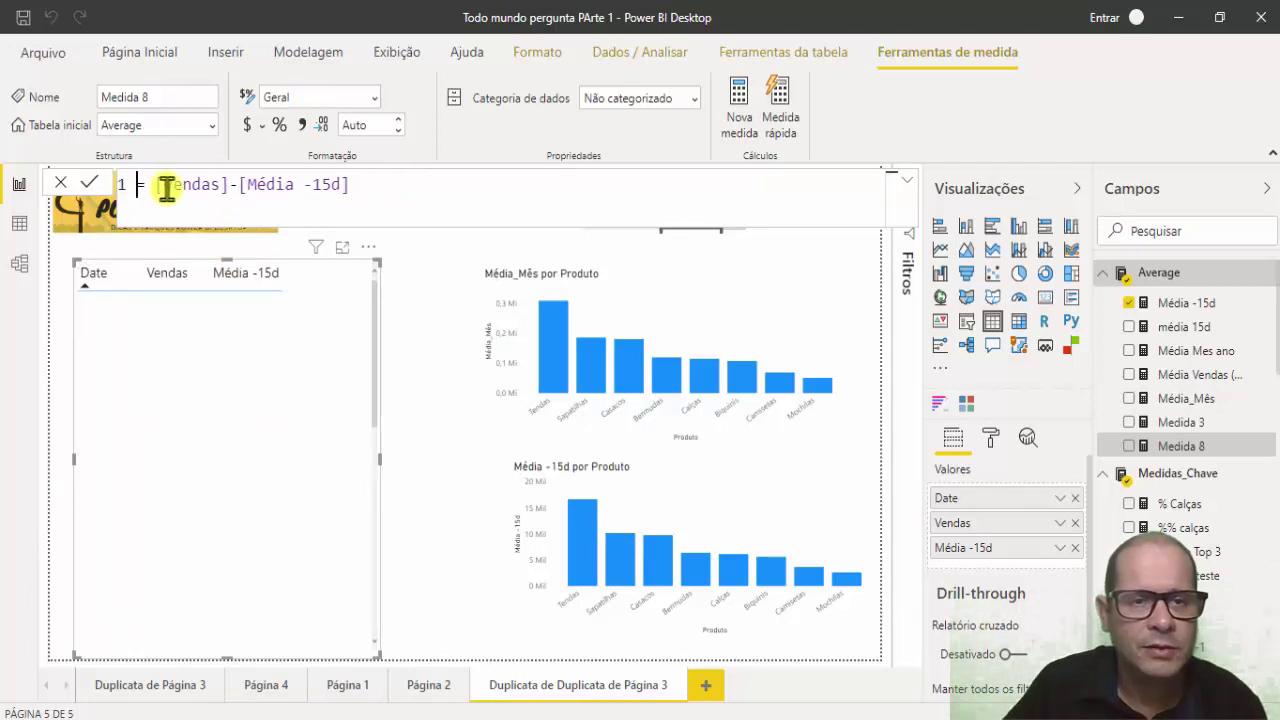
{"action": "type", "text": "Dif Média"}
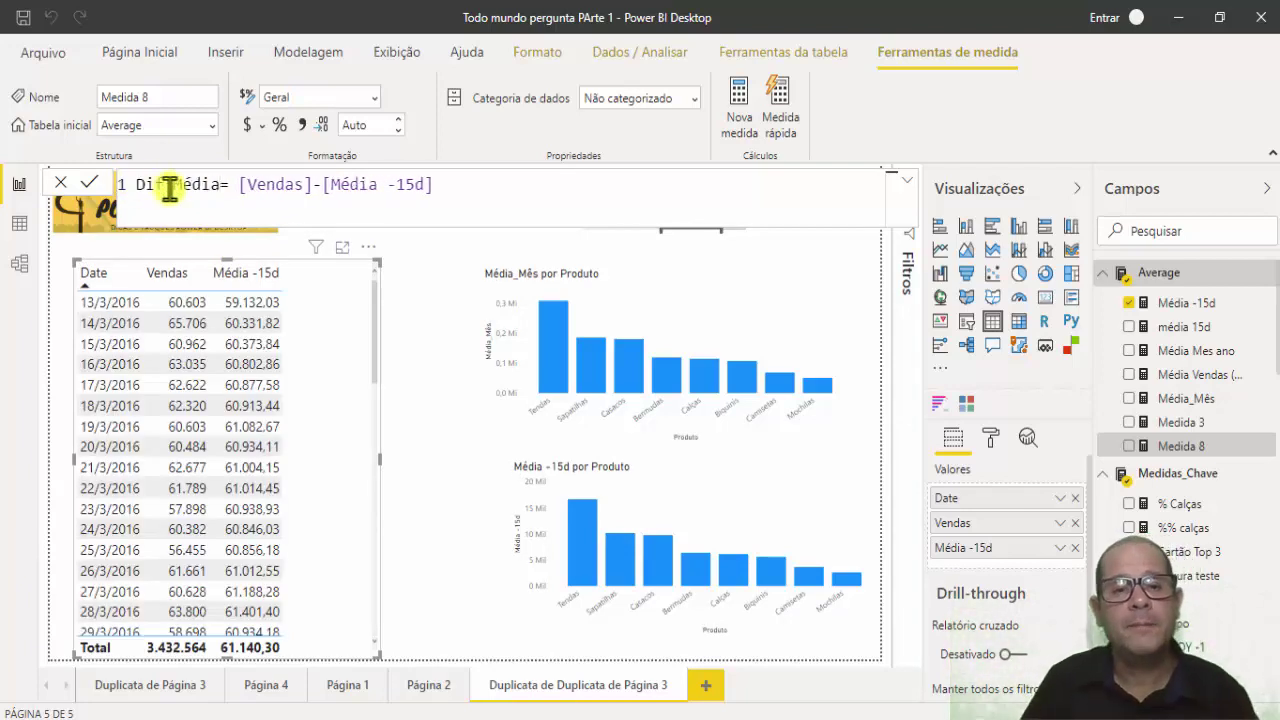
{"action": "key", "text": "Return"}
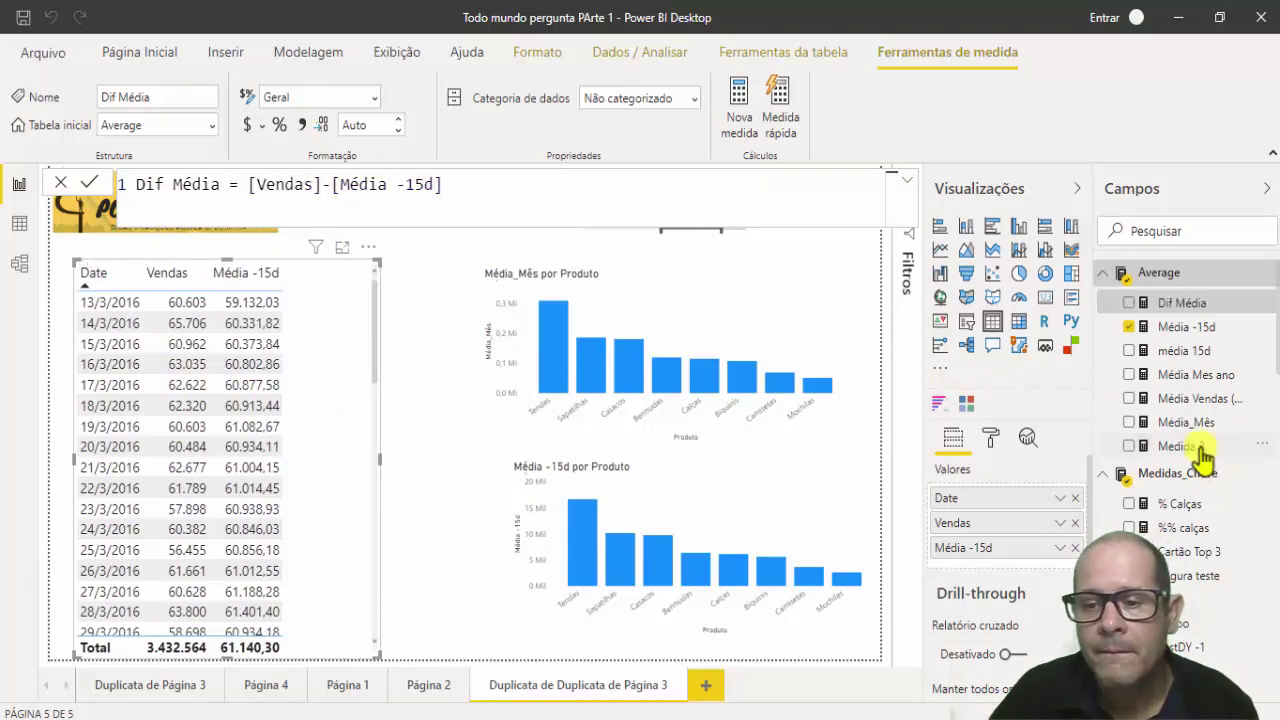
- Add Dif Média as a column in the date table and widen the table slightly to fit it
{"action": "left_click_drag", "start_coordinate": [1180, 304], "coordinate": [567, 428]}
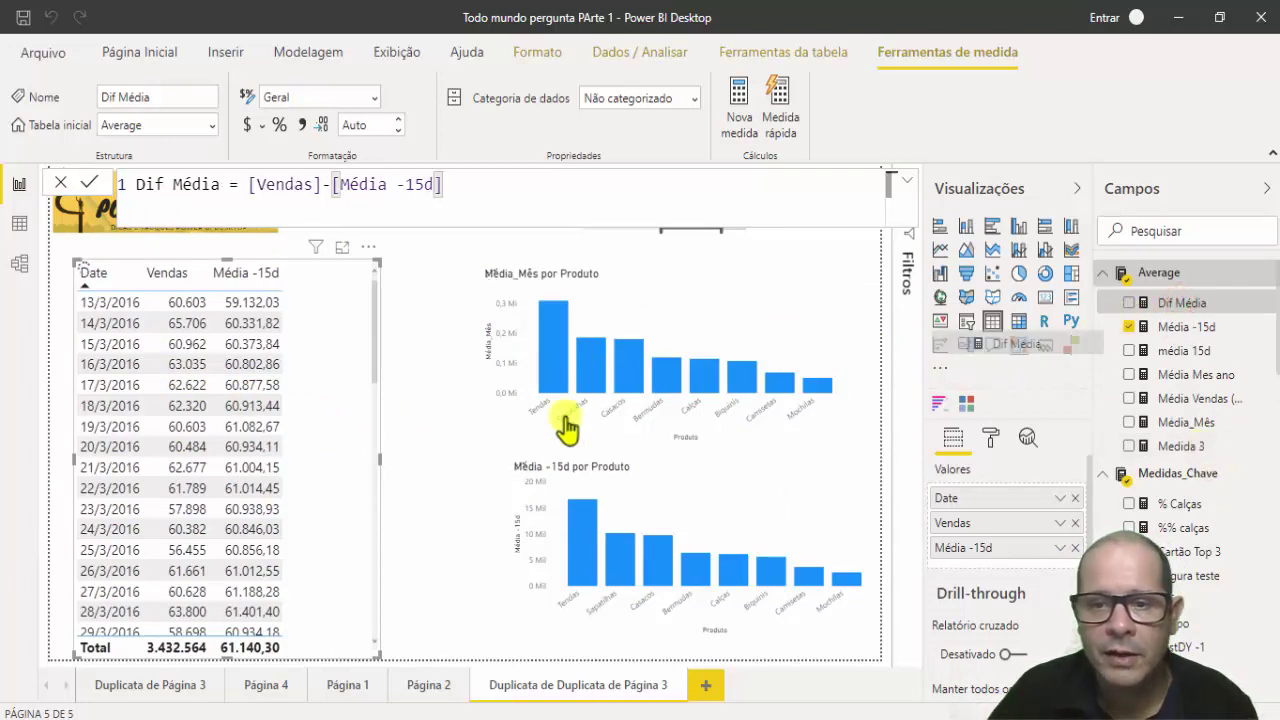
{"action": "left_click", "coordinate": [1131, 303]}
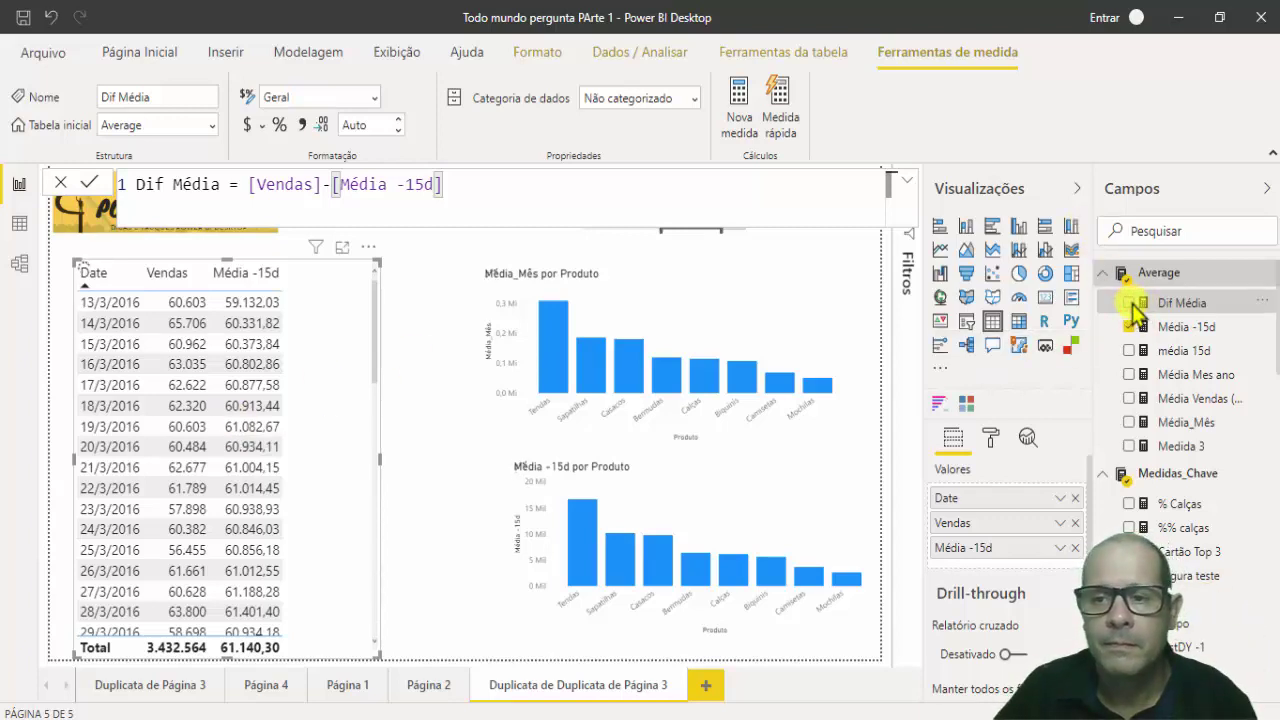
{"action": "left_click", "coordinate": [1131, 303]}
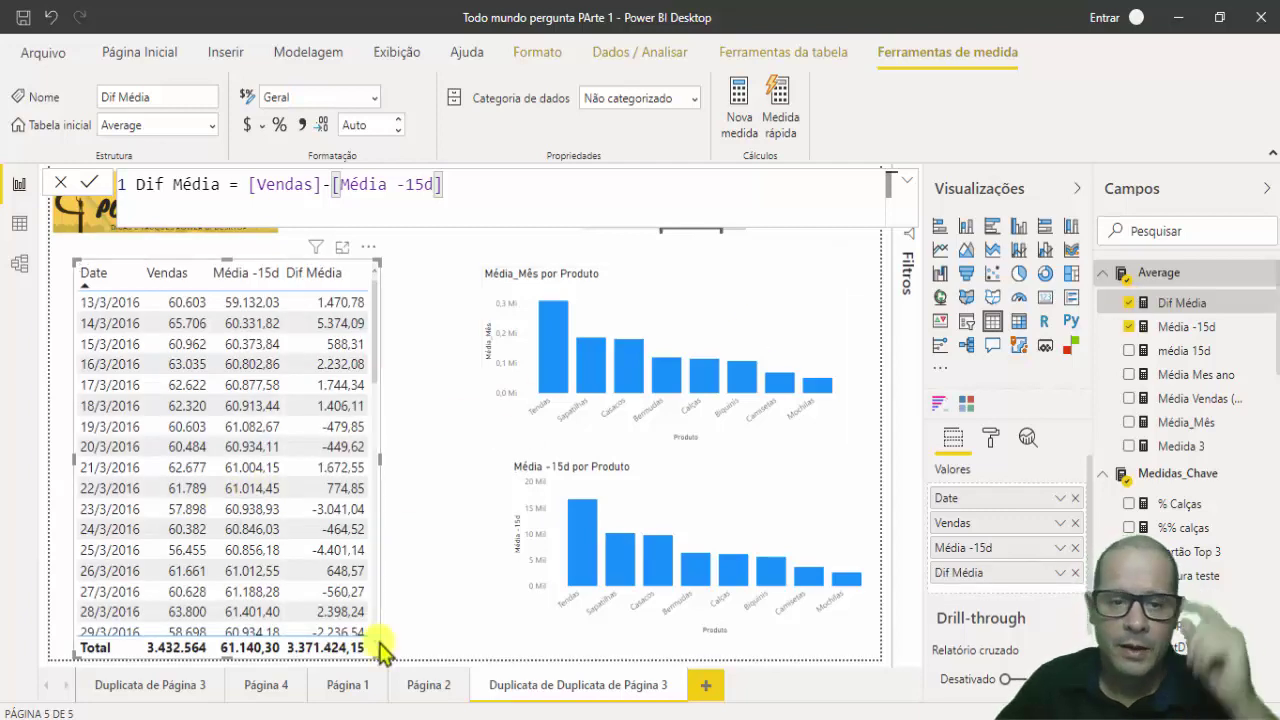
{"action": "left_click_drag", "start_coordinate": [380, 651], "coordinate": [414, 645]}
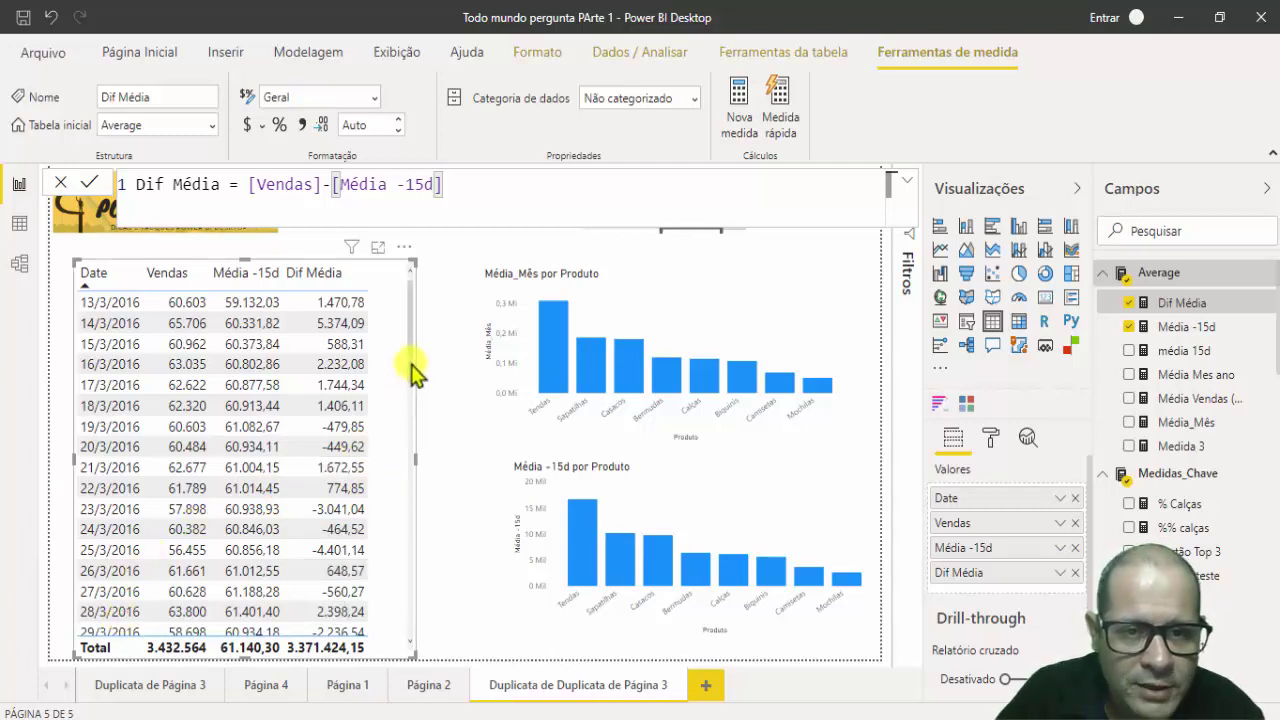
- Examine the Média -15d and Dif Média values in the table's last rows, from 5/5/2016 to 8/5/2016
{"action": "left_click_drag", "start_coordinate": [411, 368], "coordinate": [414, 657]}
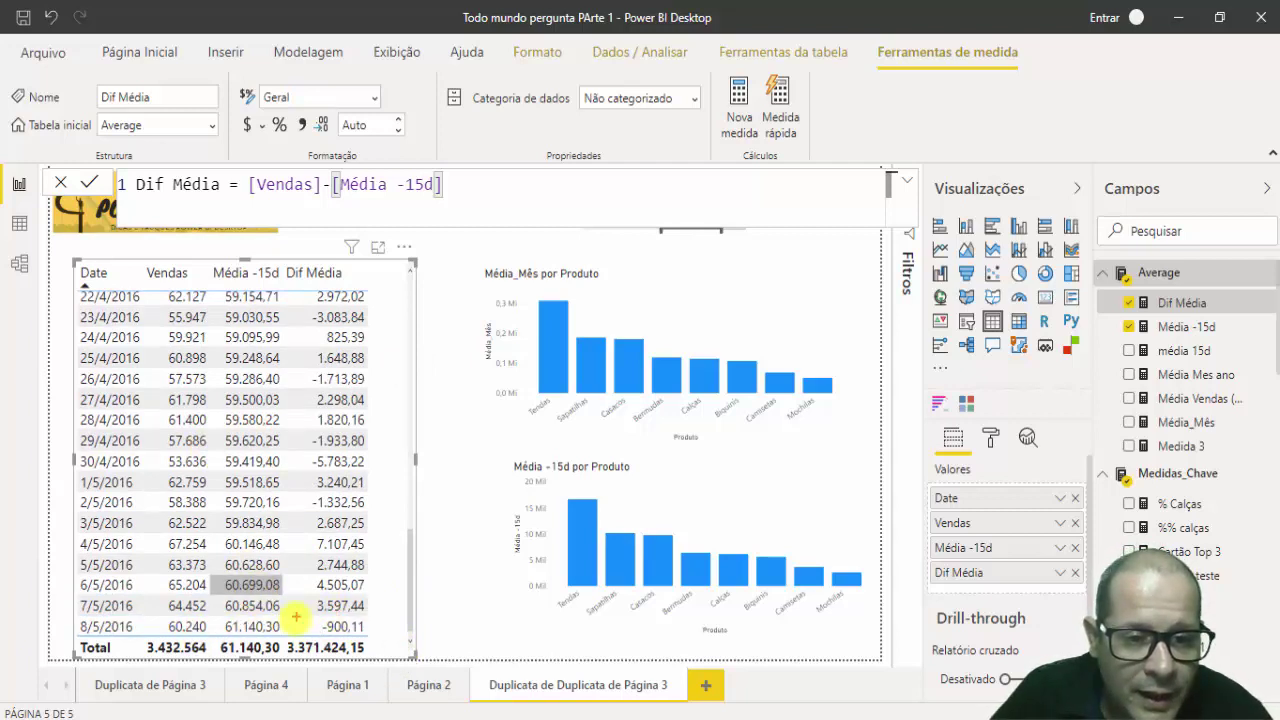
{"action": "left_click_drag", "start_coordinate": [60, 628], "coordinate": [105, 628]}
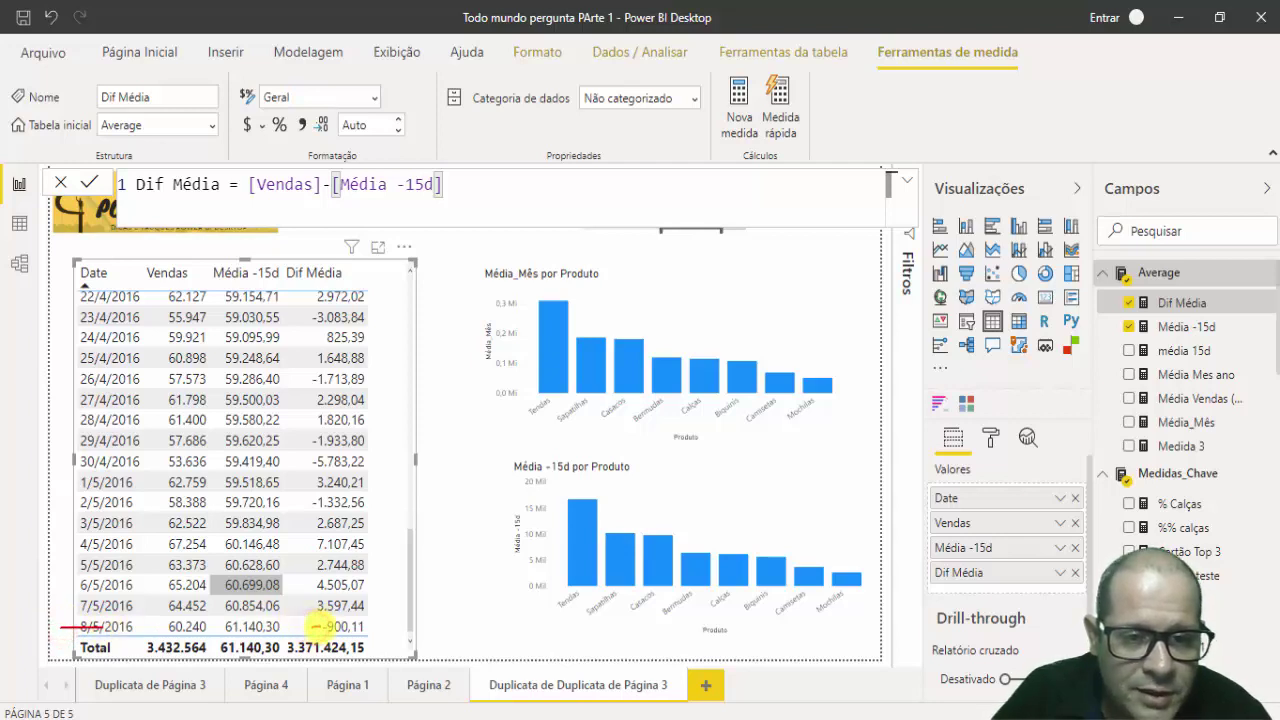
{"action": "mouse_move", "coordinate": [222, 622]}
{"action": "left_mouse_down"}
{"action": "mouse_move", "coordinate": [288, 608]}
{"action": "mouse_move", "coordinate": [226, 632]}
{"action": "left_mouse_up"}
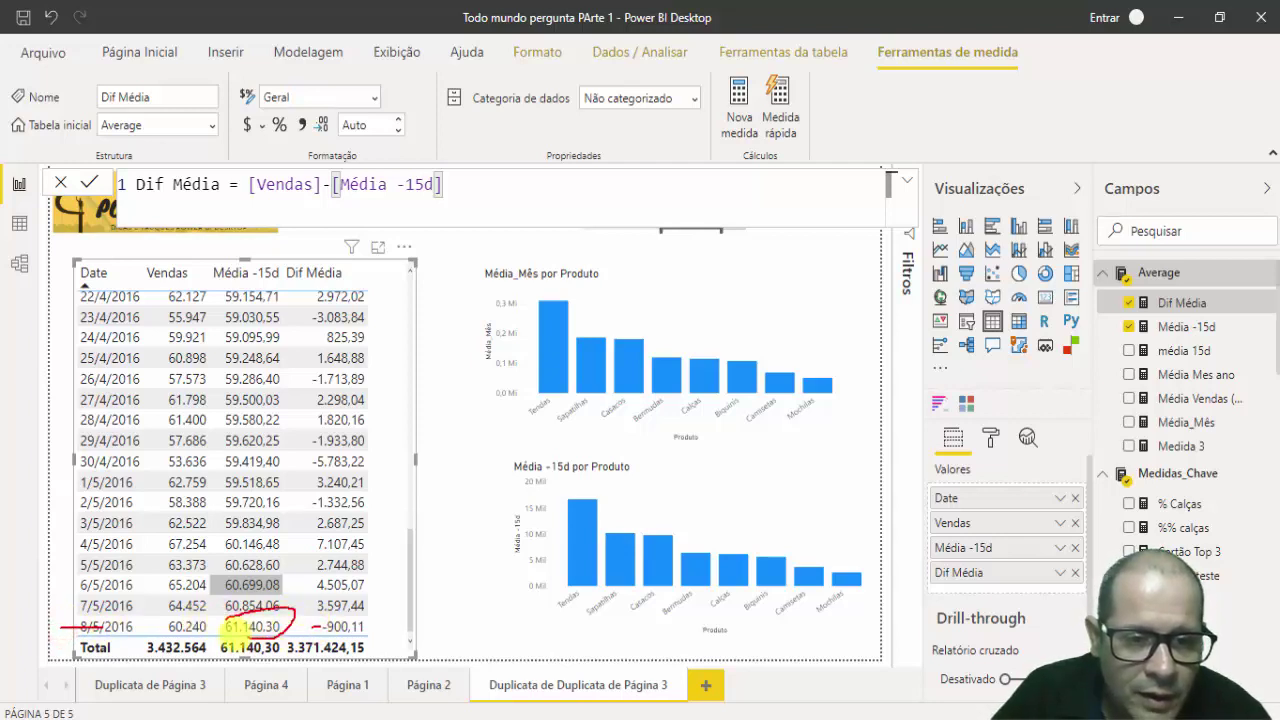
{"action": "left_click_drag", "start_coordinate": [62, 605], "coordinate": [105, 605]}
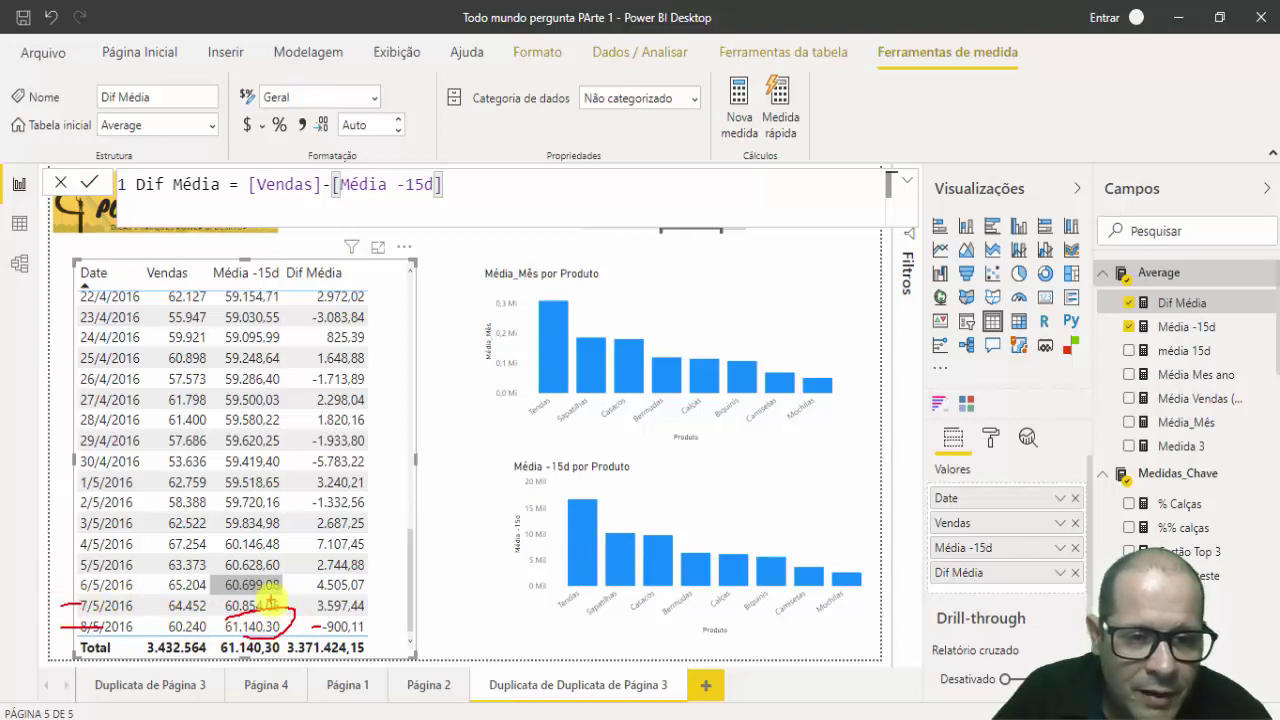
{"action": "mouse_move", "coordinate": [229, 600]}
{"action": "left_mouse_down"}
{"action": "mouse_move", "coordinate": [283, 599]}
{"action": "mouse_move", "coordinate": [230, 604]}
{"action": "left_mouse_up"}
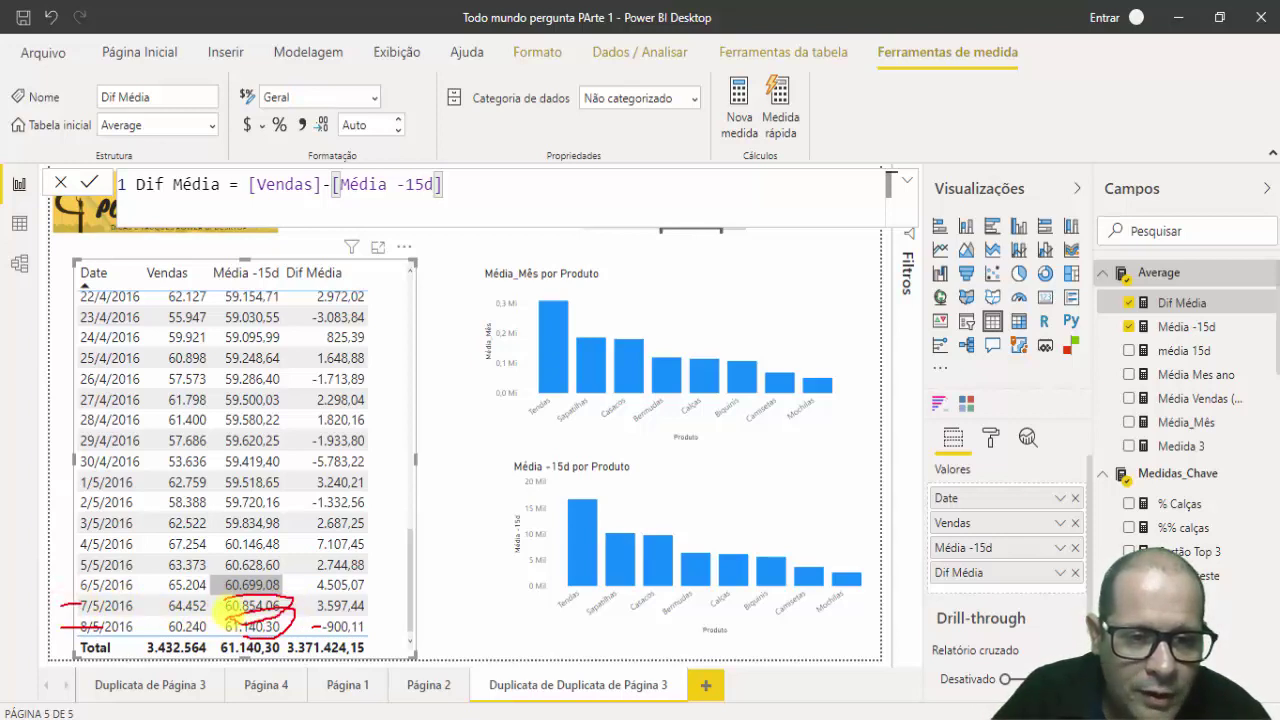
{"action": "left_click_drag", "start_coordinate": [66, 585], "coordinate": [105, 585]}
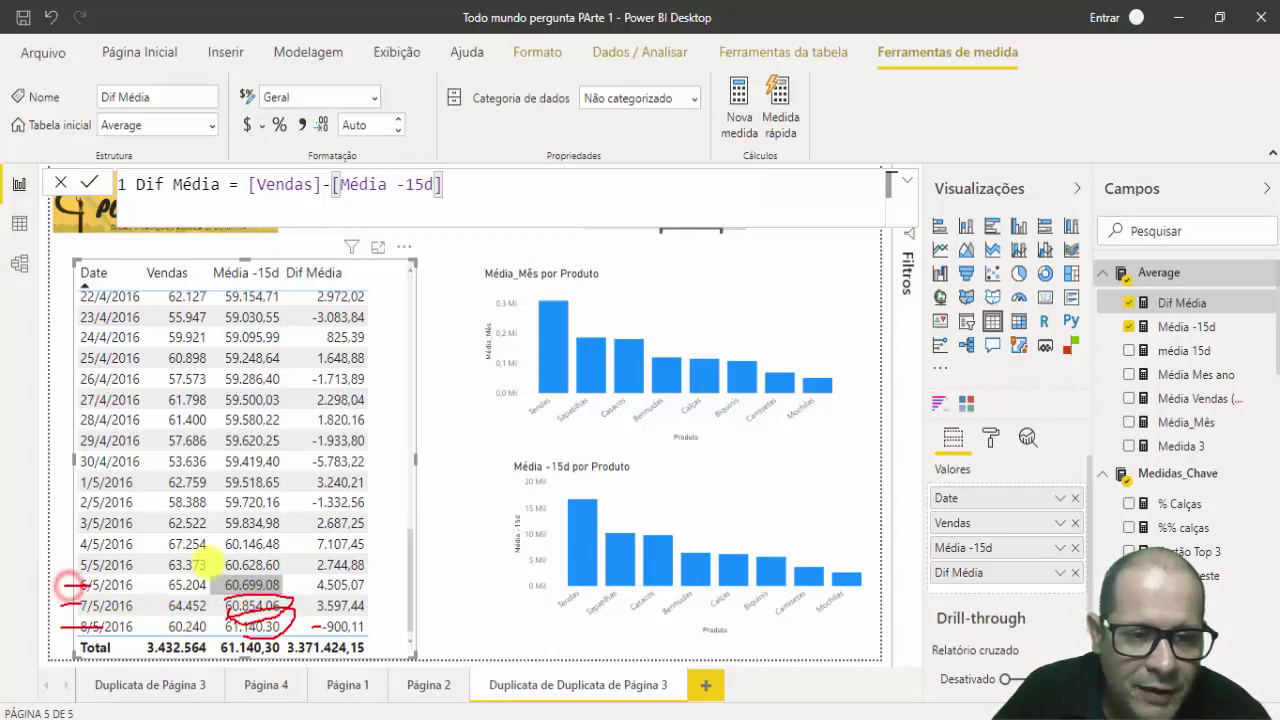
{"action": "mouse_move", "coordinate": [222, 576]}
{"action": "left_mouse_down"}
{"action": "mouse_move", "coordinate": [288, 578]}
{"action": "mouse_move", "coordinate": [216, 598]}
{"action": "left_mouse_up"}
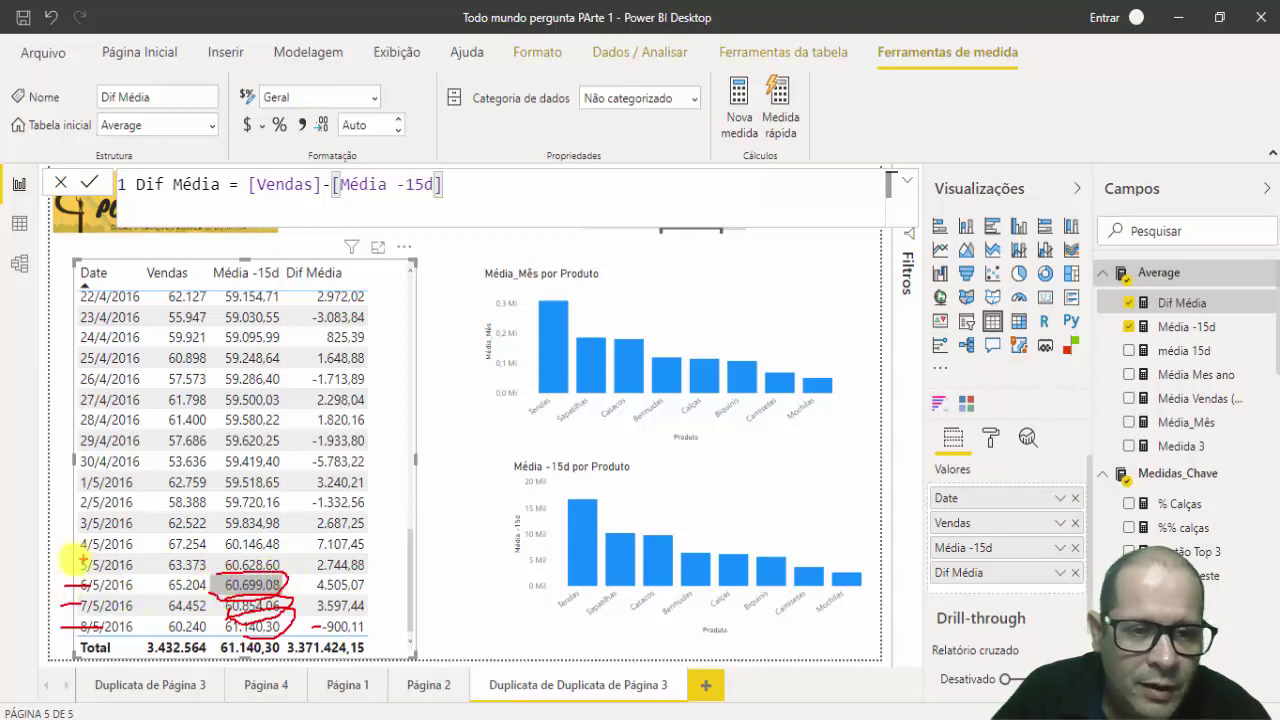
{"action": "left_click_drag", "start_coordinate": [61, 562], "coordinate": [105, 564]}
{"action": "mouse_move", "coordinate": [214, 556]}
{"action": "left_mouse_down"}
{"action": "mouse_move", "coordinate": [275, 578]}
{"action": "mouse_move", "coordinate": [216, 560]}
{"action": "left_mouse_up"}
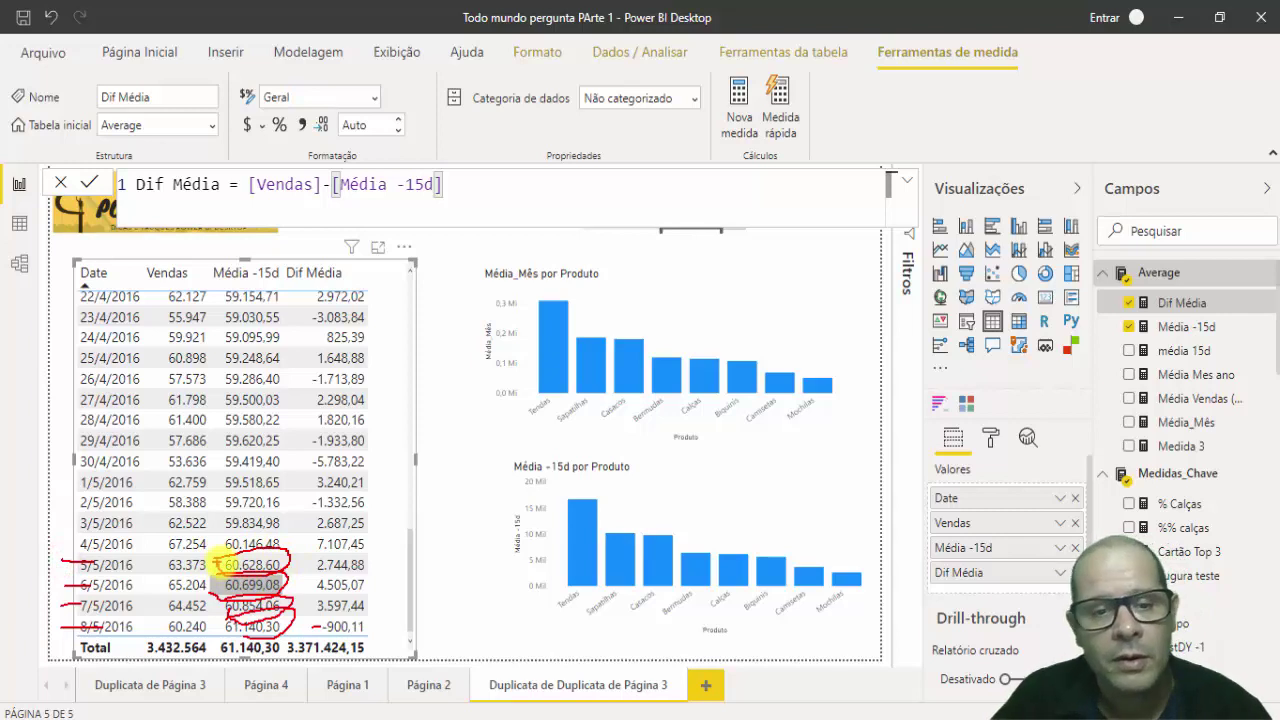
{"action": "mouse_move", "coordinate": [281, 548]}
{"action": "left_mouse_down"}
{"action": "mouse_move", "coordinate": [296, 310]}
{"action": "mouse_move", "coordinate": [210, 276]}
{"action": "mouse_move", "coordinate": [218, 556]}
{"action": "left_mouse_up"}
{"action": "key", "text": "Escape"}
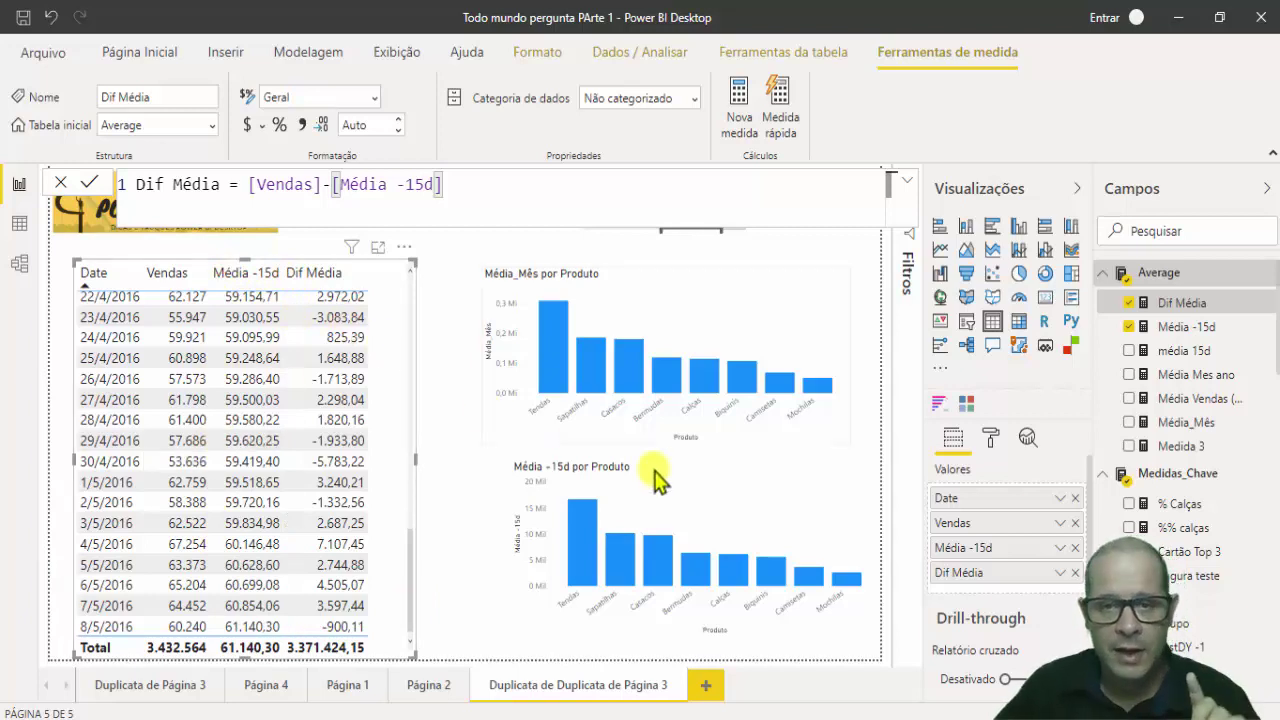
- Shift the Média -15d chart slightly up, then place the Média_Mês chart right beside the table and make it smaller
{"action": "left_click_drag", "start_coordinate": [675, 490], "coordinate": [590, 478]}
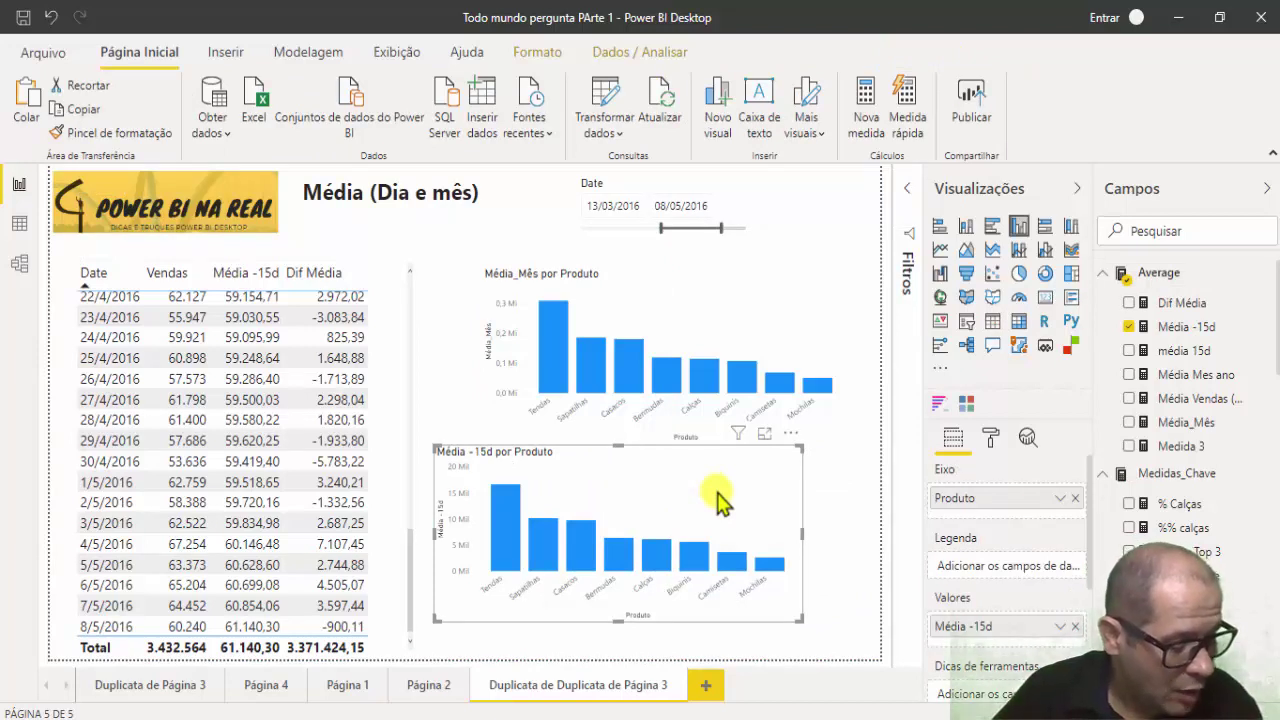
{"action": "left_click", "coordinate": [643, 485]}
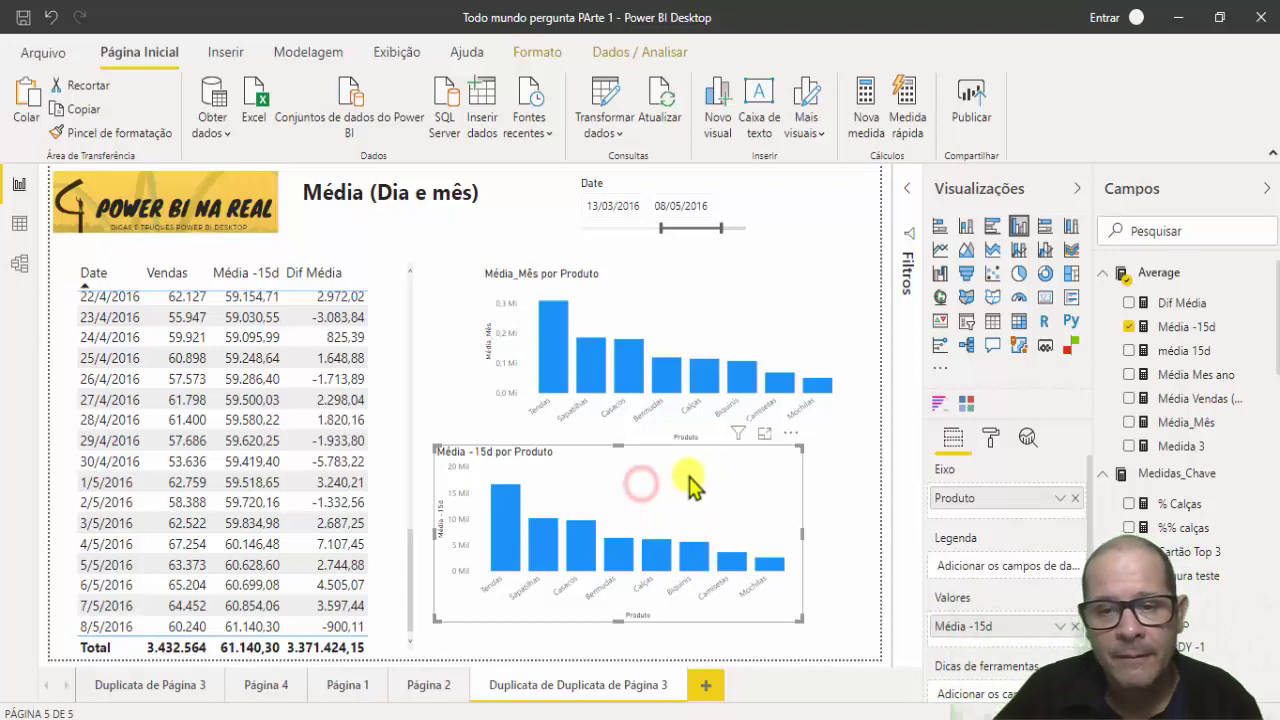
{"action": "left_click_drag", "start_coordinate": [690, 482], "coordinate": [685, 445]}
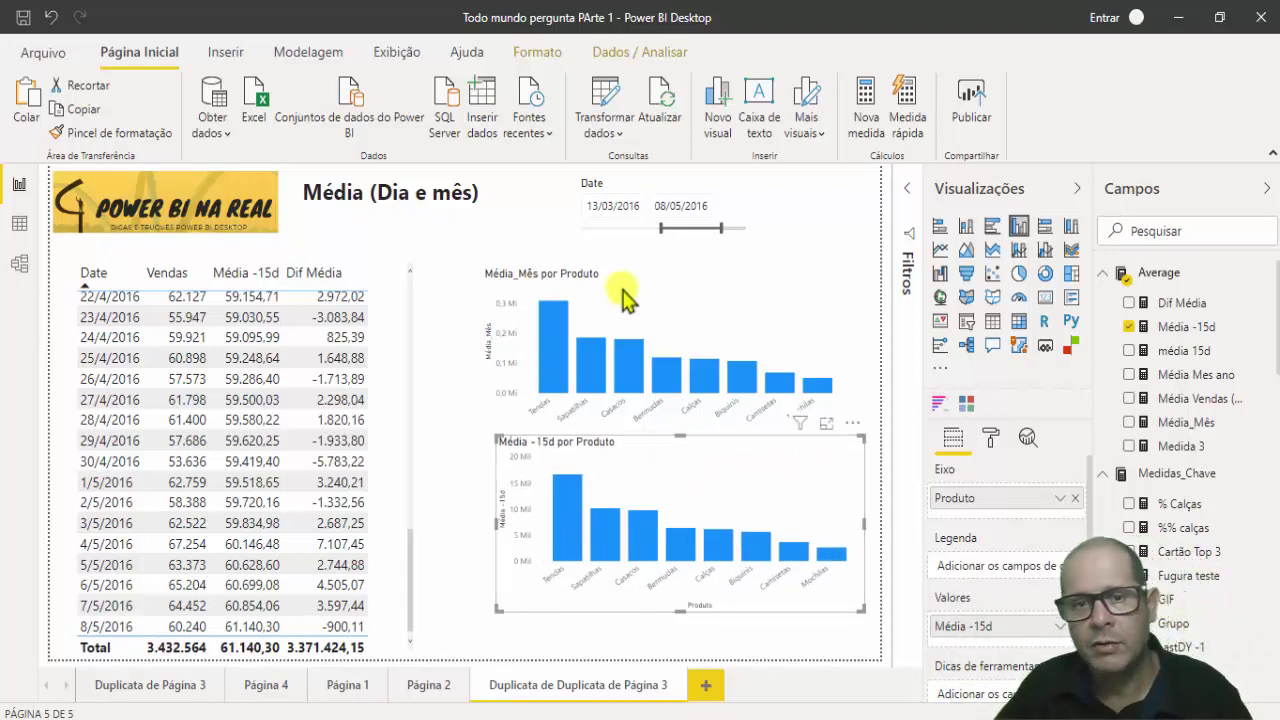
{"action": "left_click_drag", "start_coordinate": [586, 277], "coordinate": [560, 280]}
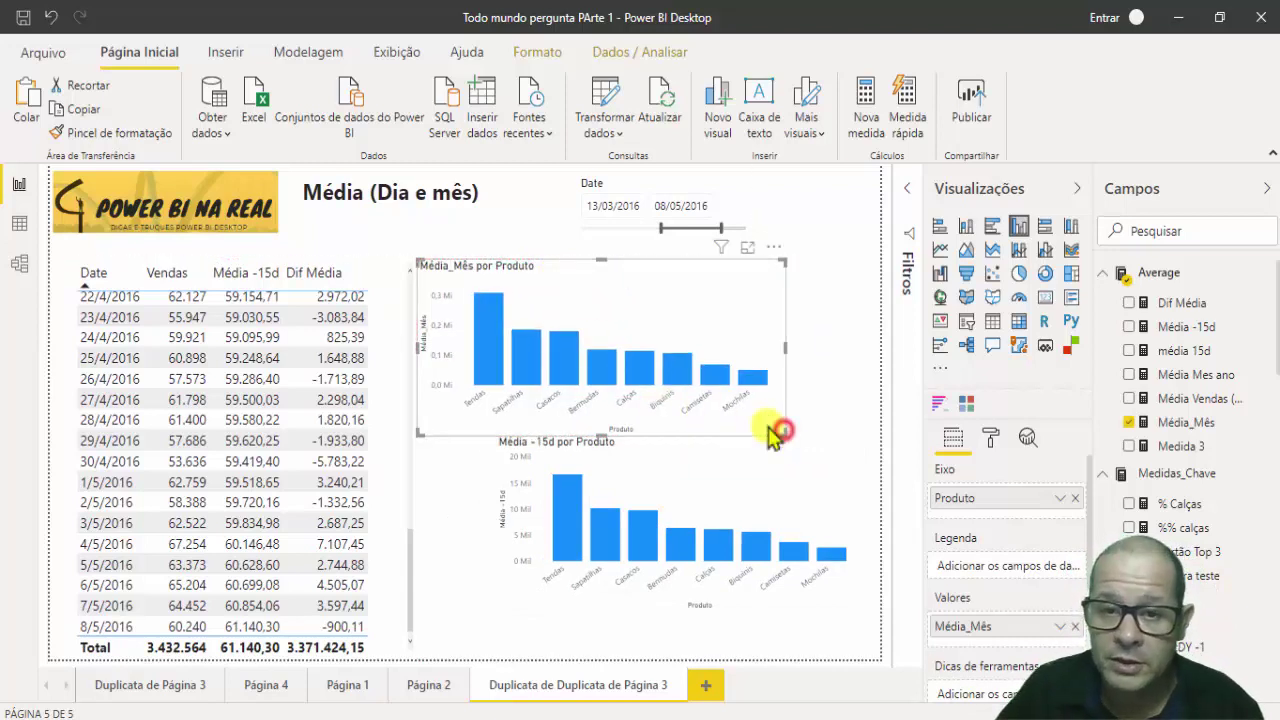
{"action": "left_click_drag", "start_coordinate": [777, 429], "coordinate": [752, 410]}
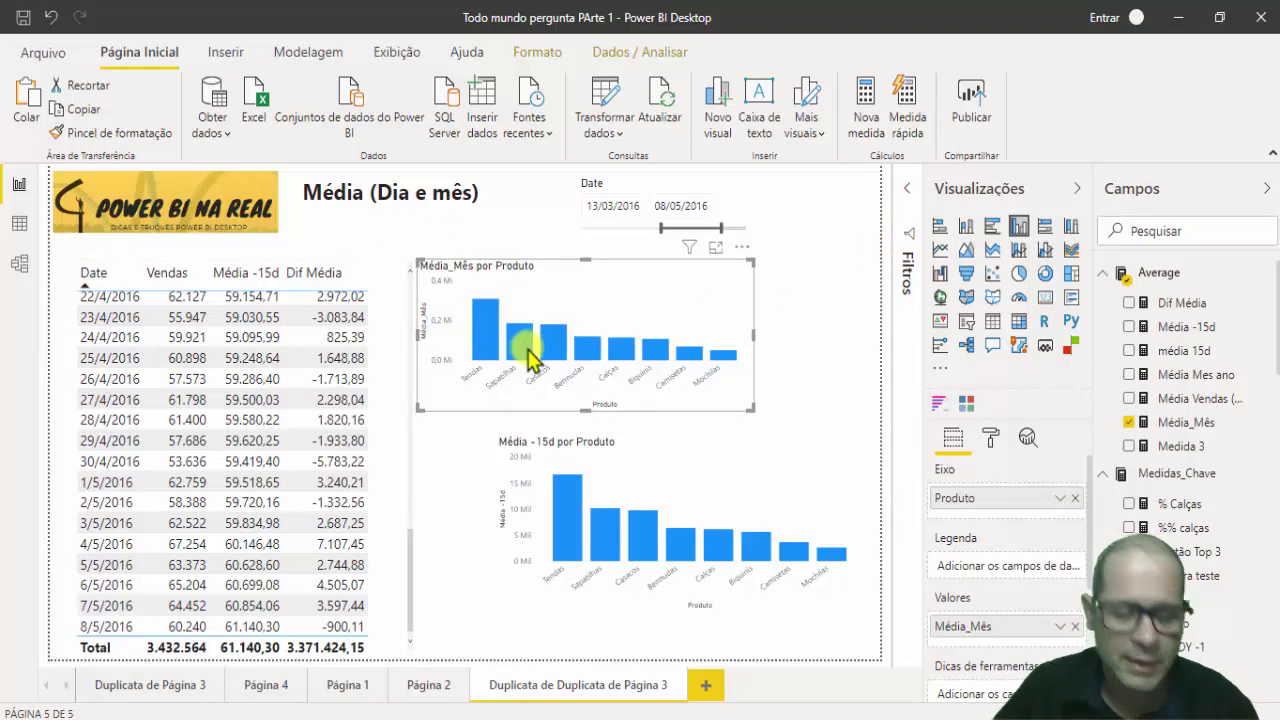
{"action": "left_click", "coordinate": [479, 312]}
{"action": "left_click_drag", "start_coordinate": [479, 312], "coordinate": [530, 347]}
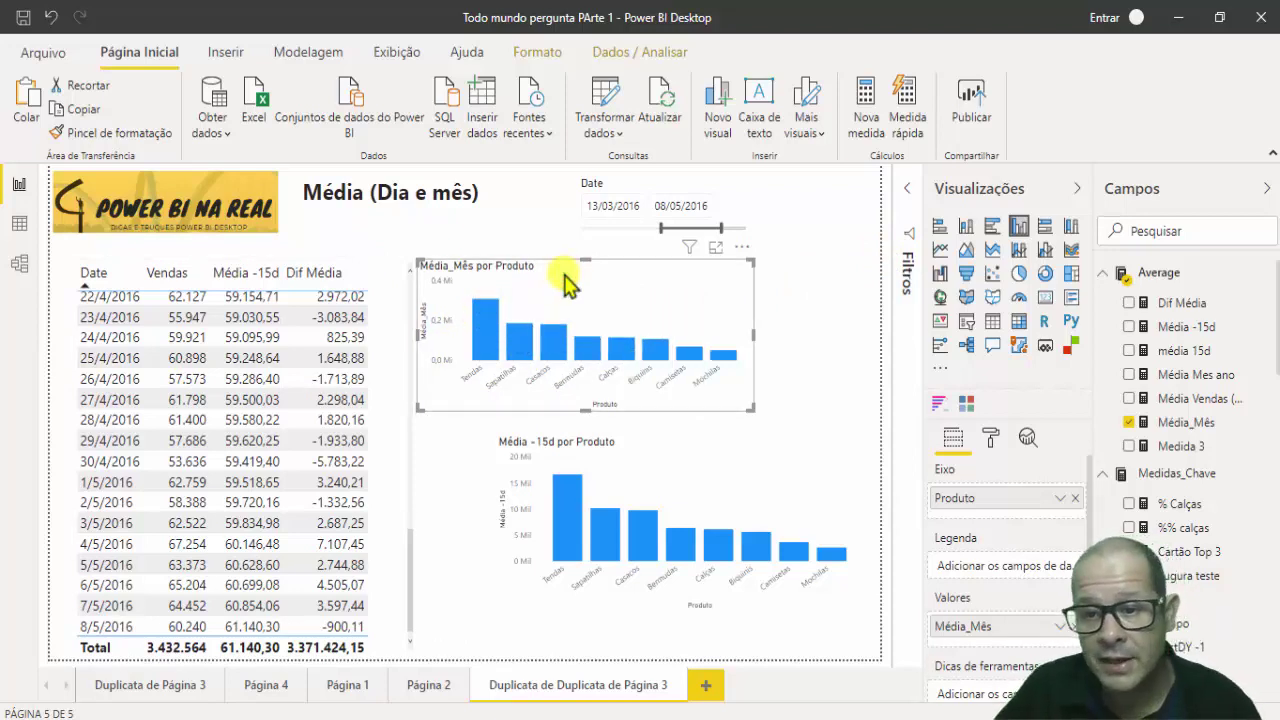
- Open the title text of the Média_Mês chart for editing in its format settings
{"action": "left_click", "coordinate": [991, 437]}
{"action": "scroll", "coordinate": [1008, 578], "scroll_direction": "down", "scroll_amount": 4}
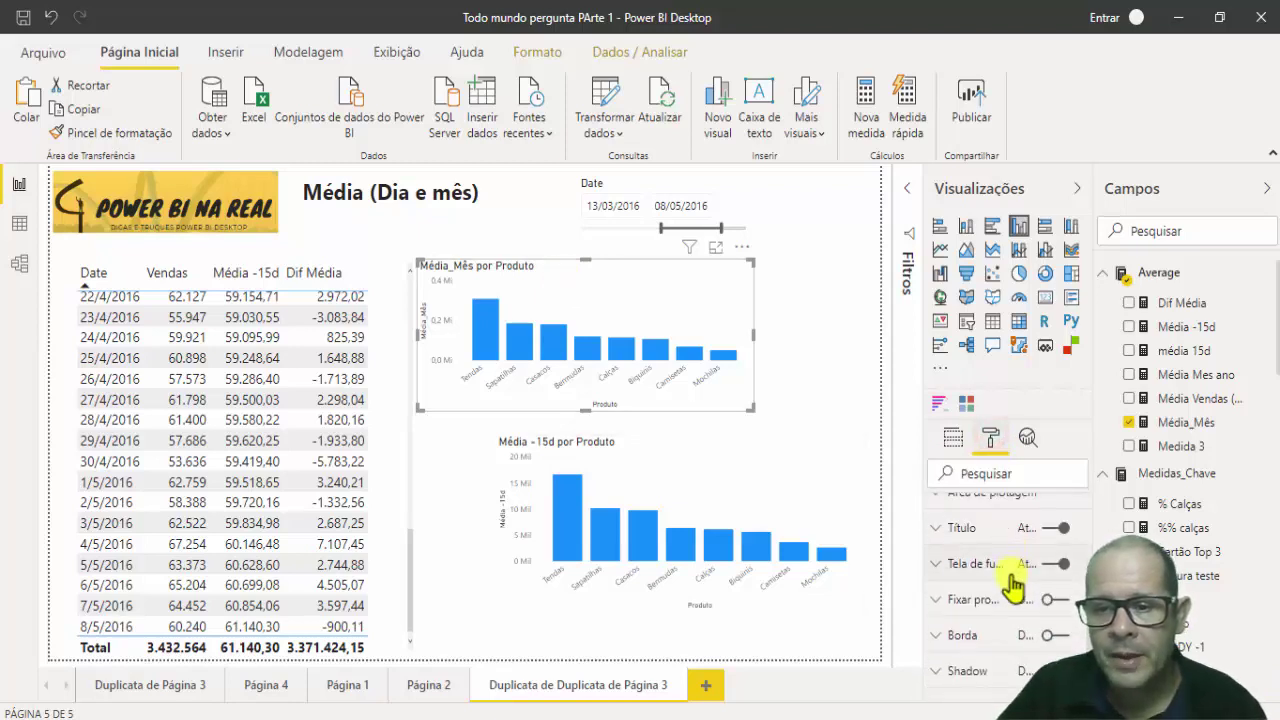
{"action": "left_click", "coordinate": [945, 533]}
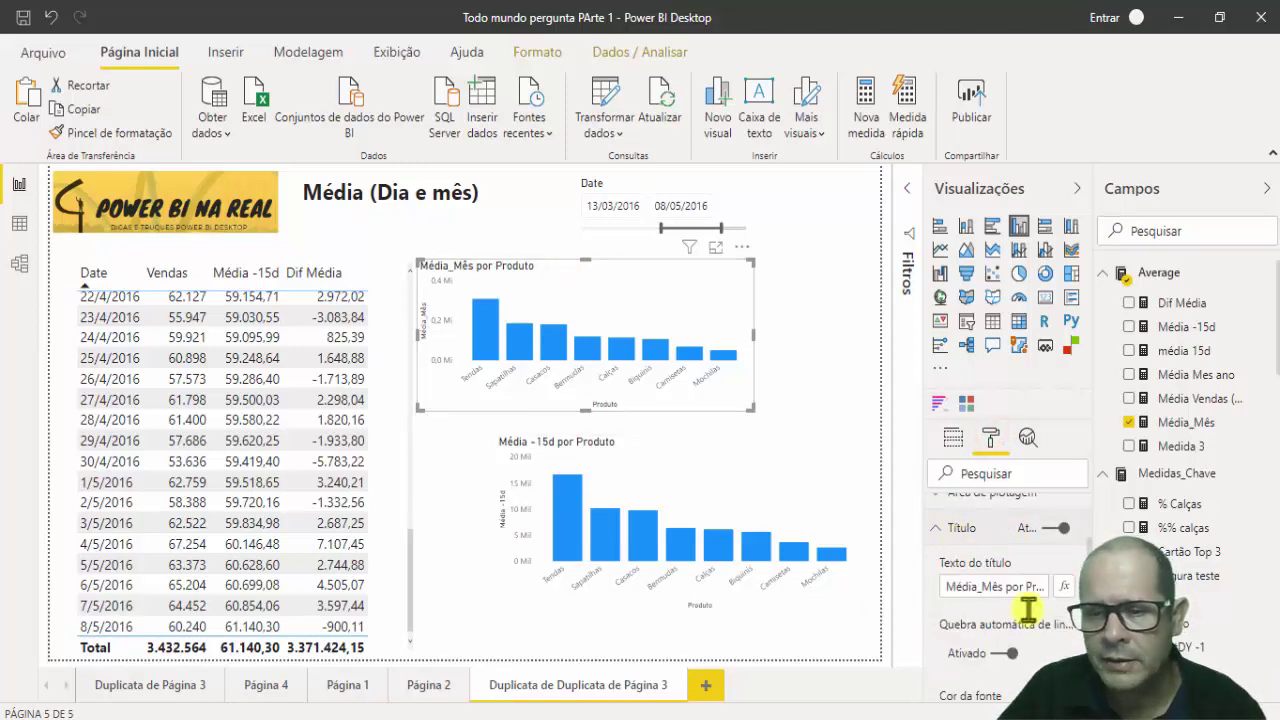
{"action": "left_click", "coordinate": [1010, 588]}
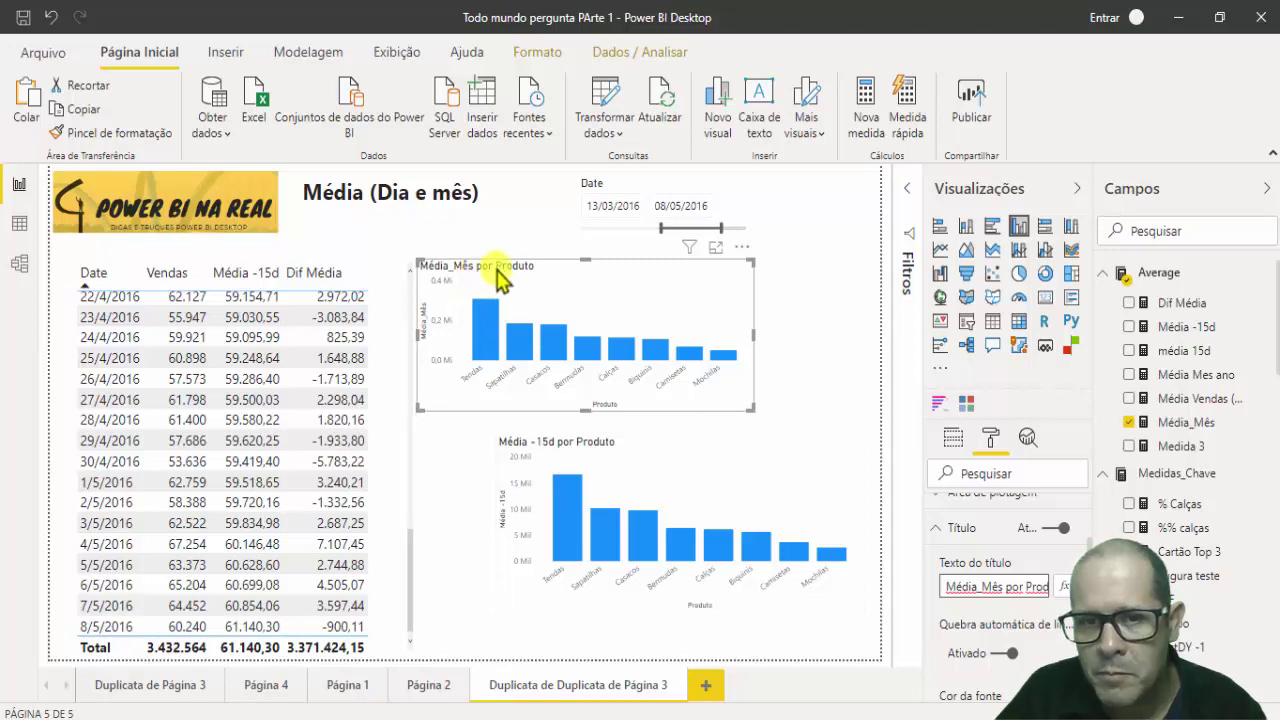
- Move the Média -15d chart directly beneath the Média_Mês chart and make it slightly smaller
{"action": "left_click", "coordinate": [664, 458]}
{"action": "left_click_drag", "start_coordinate": [640, 475], "coordinate": [600, 450]}
{"action": "left_click_drag", "start_coordinate": [486, 442], "coordinate": [486, 445]}
{"action": "left_click_drag", "start_coordinate": [590, 447], "coordinate": [593, 435]}
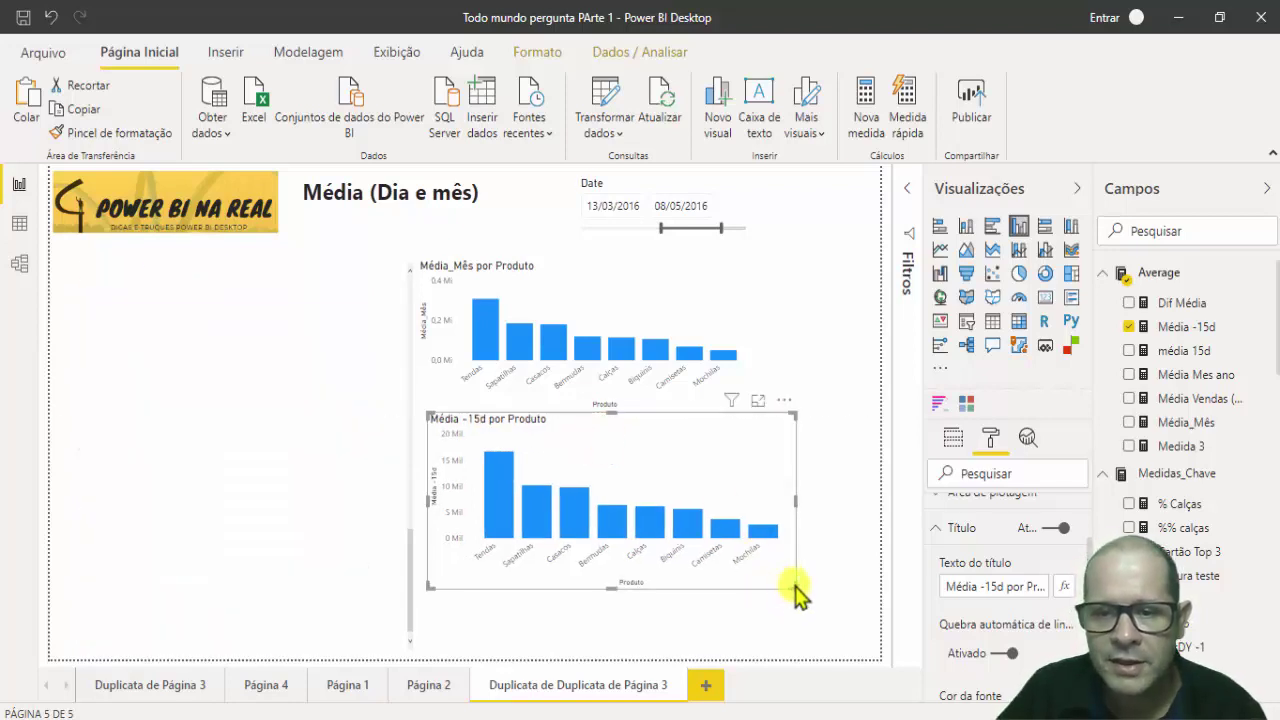
{"action": "left_click_drag", "start_coordinate": [792, 594], "coordinate": [787, 574]}
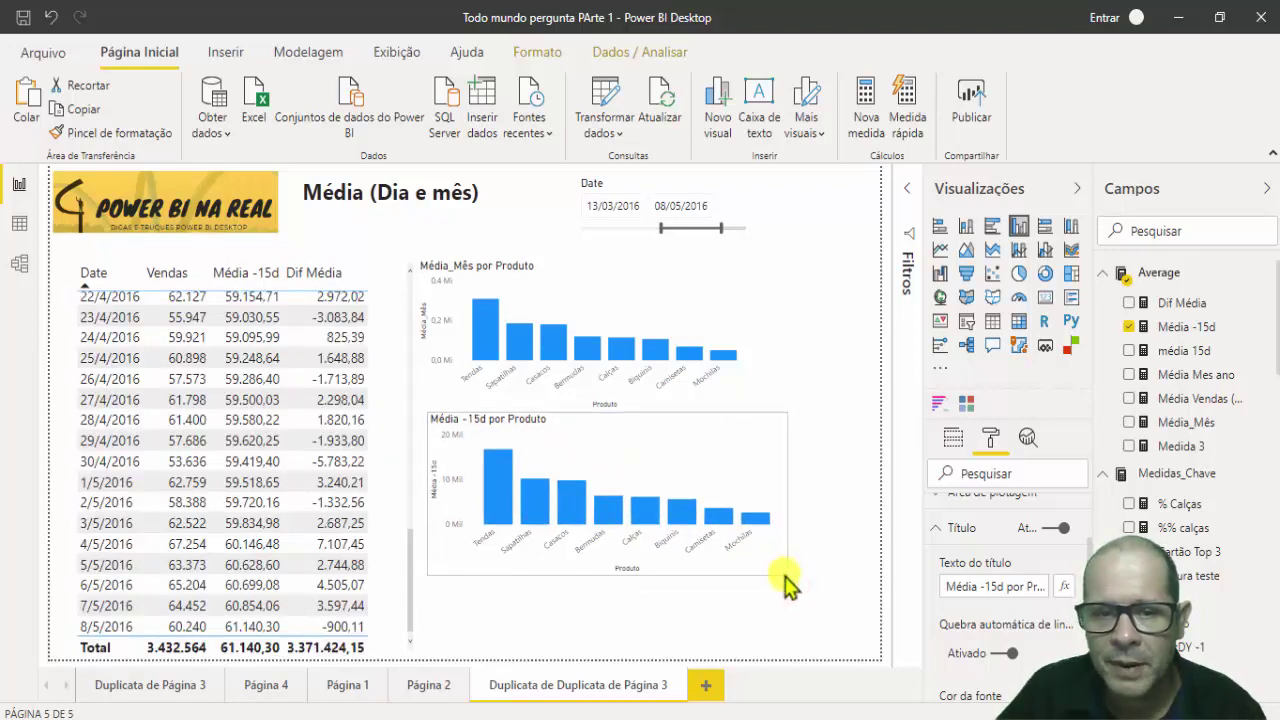
- Cross-filter the charts by the 5/5/2016 row of the date table, then clear that selection
{"action": "left_click", "coordinate": [104, 569]}
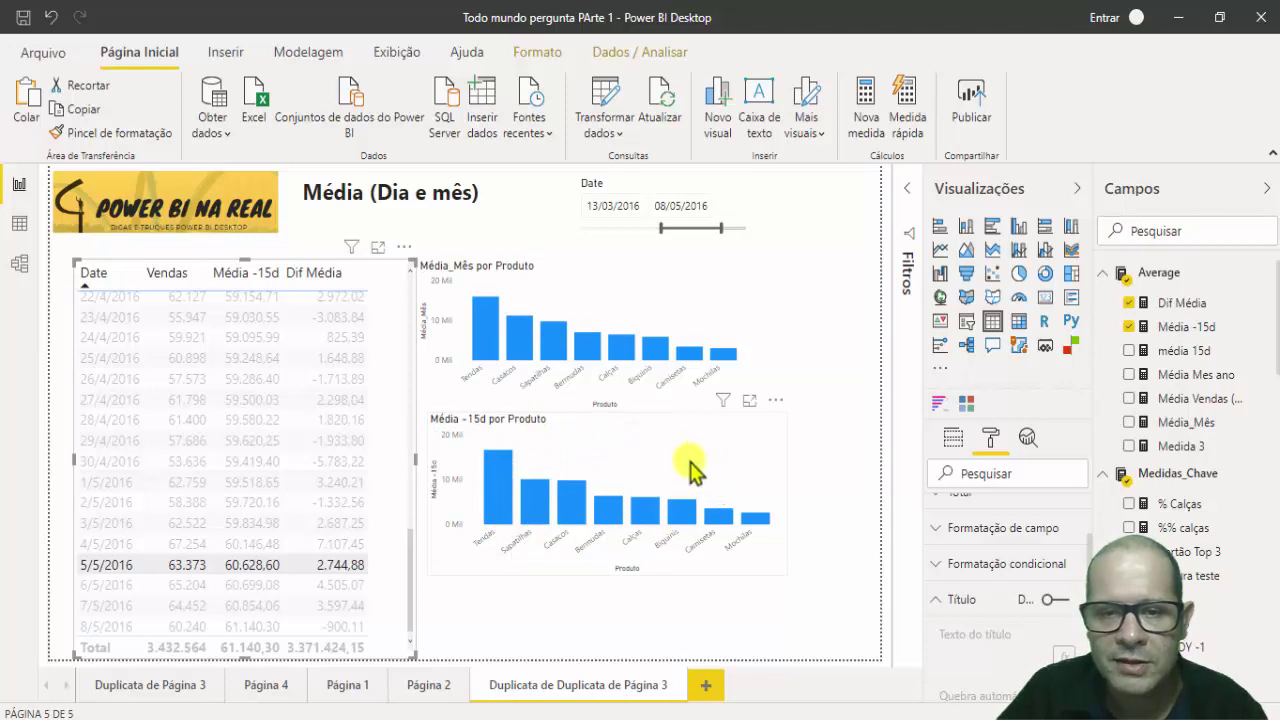
{"action": "left_click", "coordinate": [106, 566]}
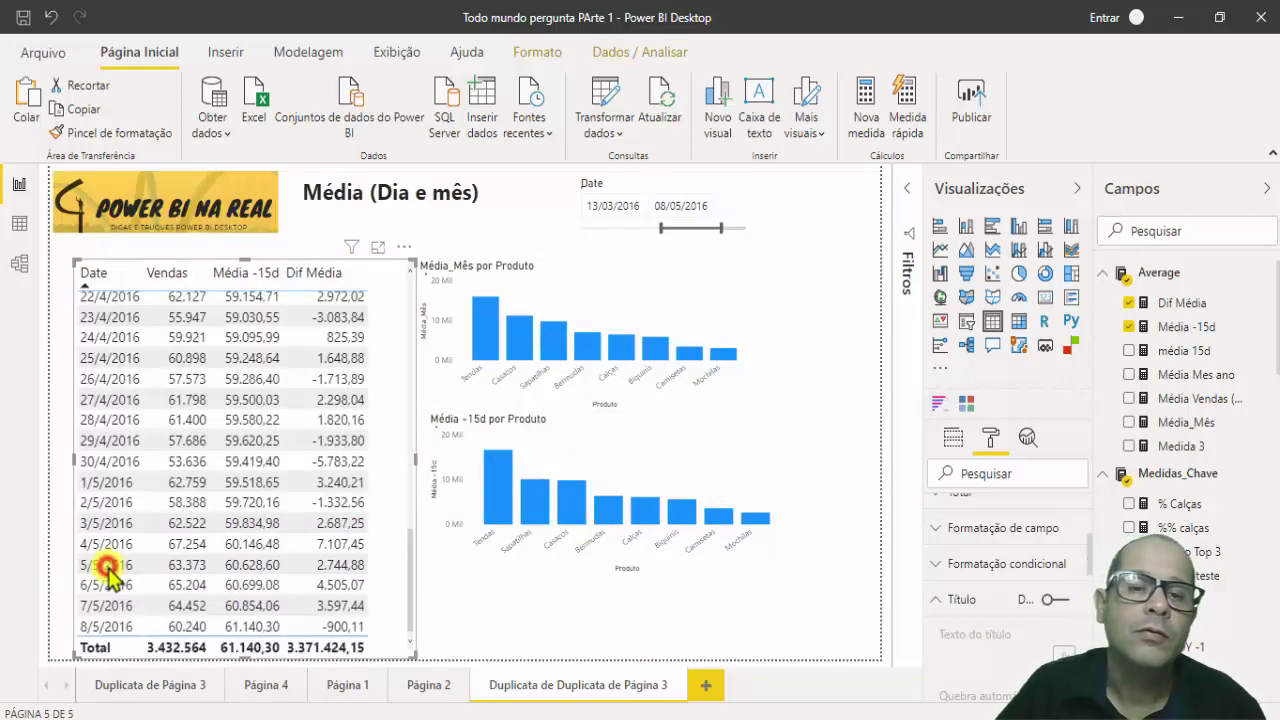
- Shrink the Média -15d chart to about the Média_Mês chart's width and spread the two charts slightly apart vertically
{"action": "left_click_drag", "start_coordinate": [801, 588], "coordinate": [757, 543]}
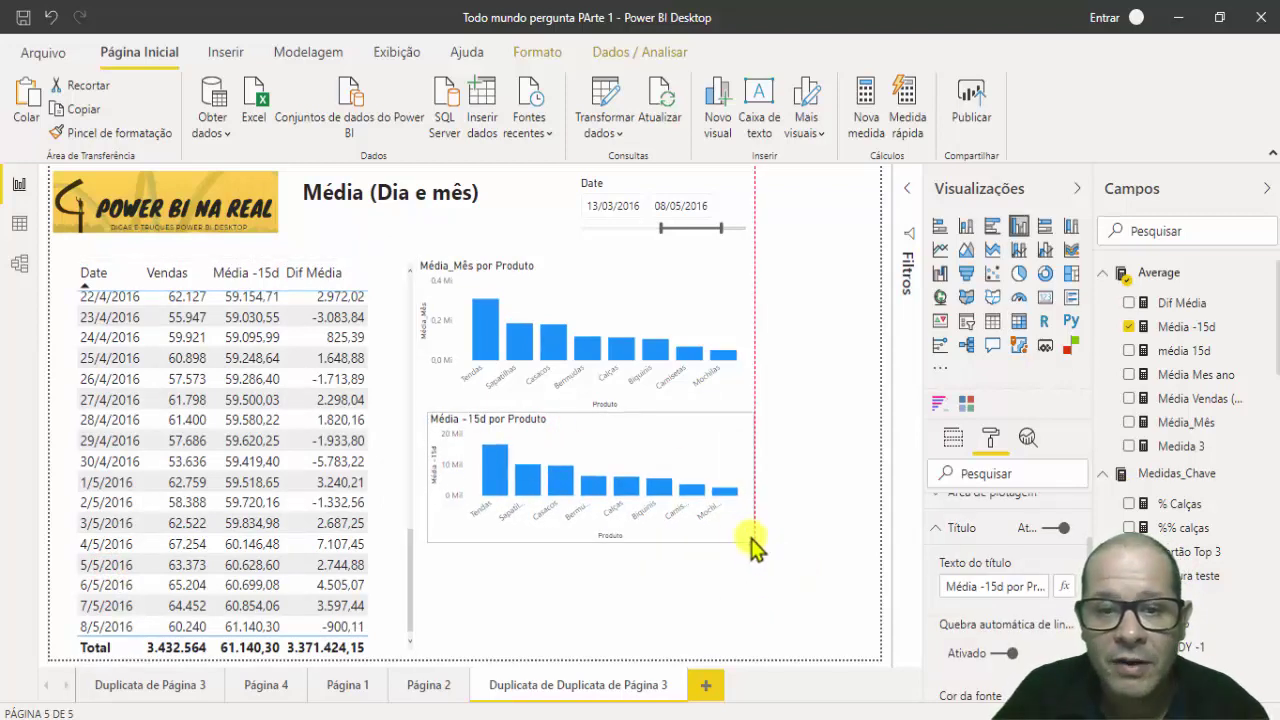
{"action": "left_click", "coordinate": [634, 316]}
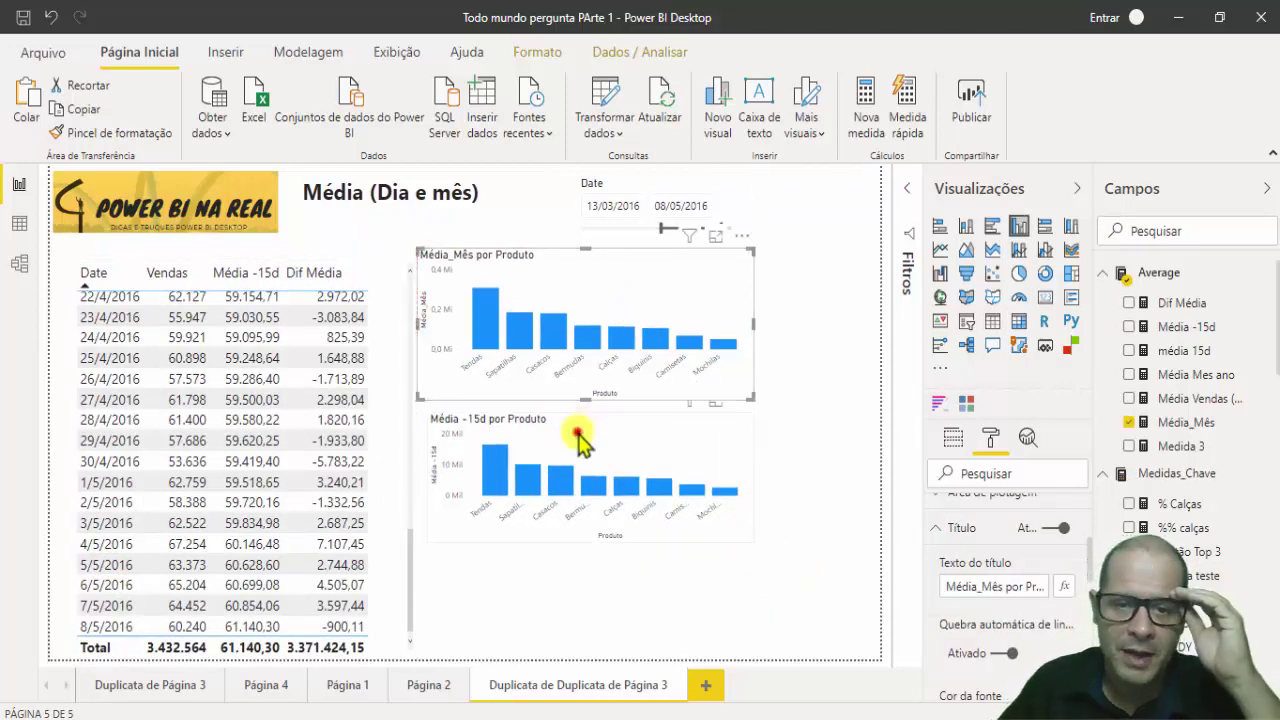
{"action": "left_click_drag", "start_coordinate": [586, 434], "coordinate": [572, 458]}
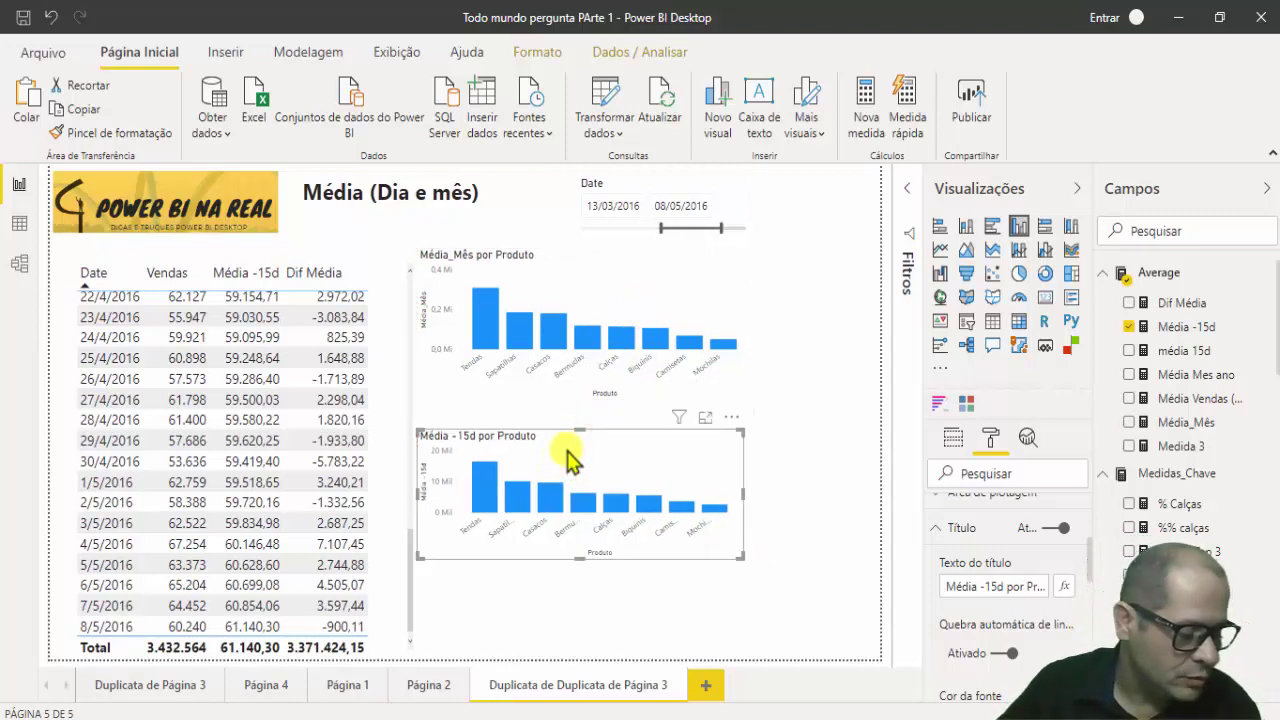
{"action": "left_click_drag", "start_coordinate": [566, 456], "coordinate": [580, 449]}
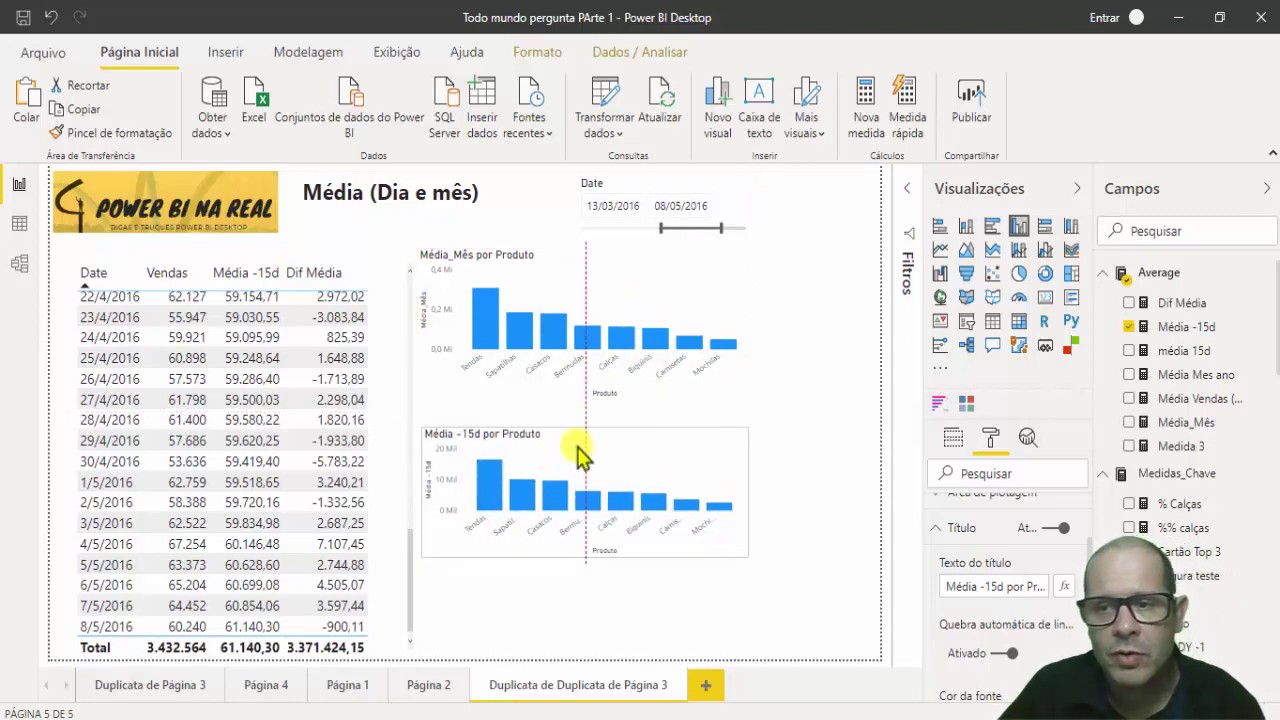
- Create a new measure in the Average table and name it Média (1M) in its formula
{"action": "right_click", "coordinate": [1268, 280]}
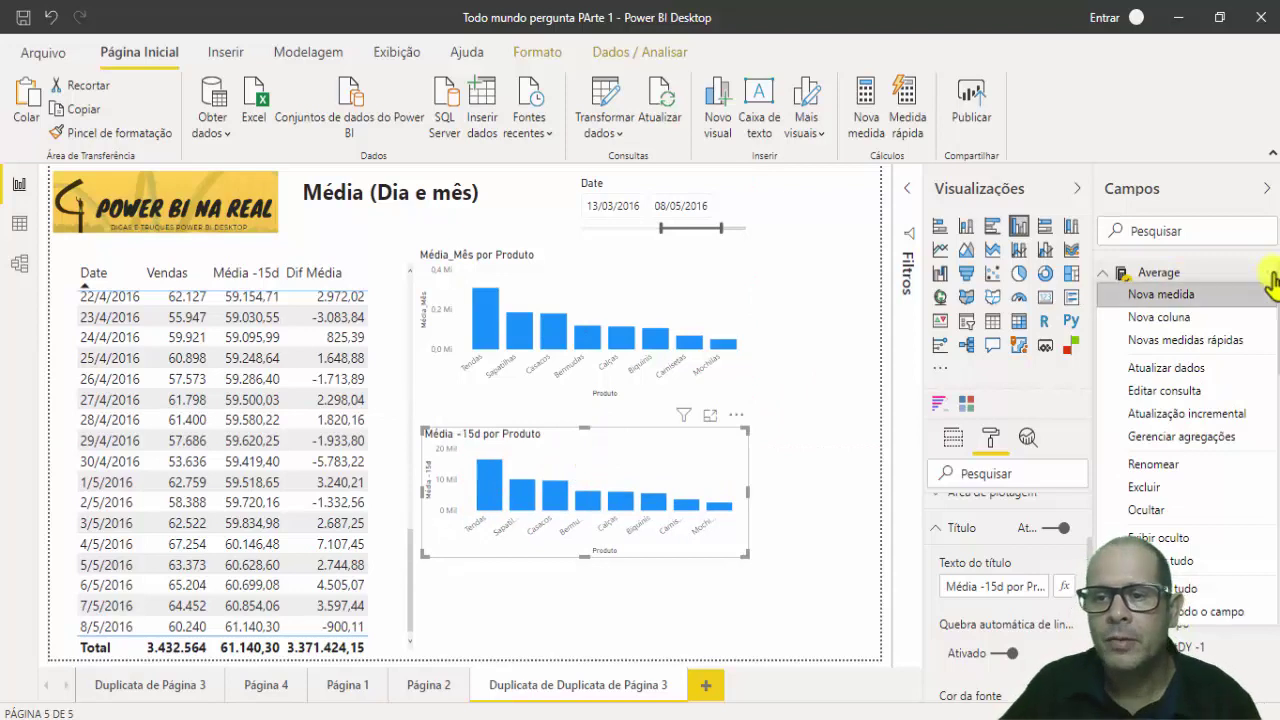
{"action": "left_click", "coordinate": [1172, 292]}
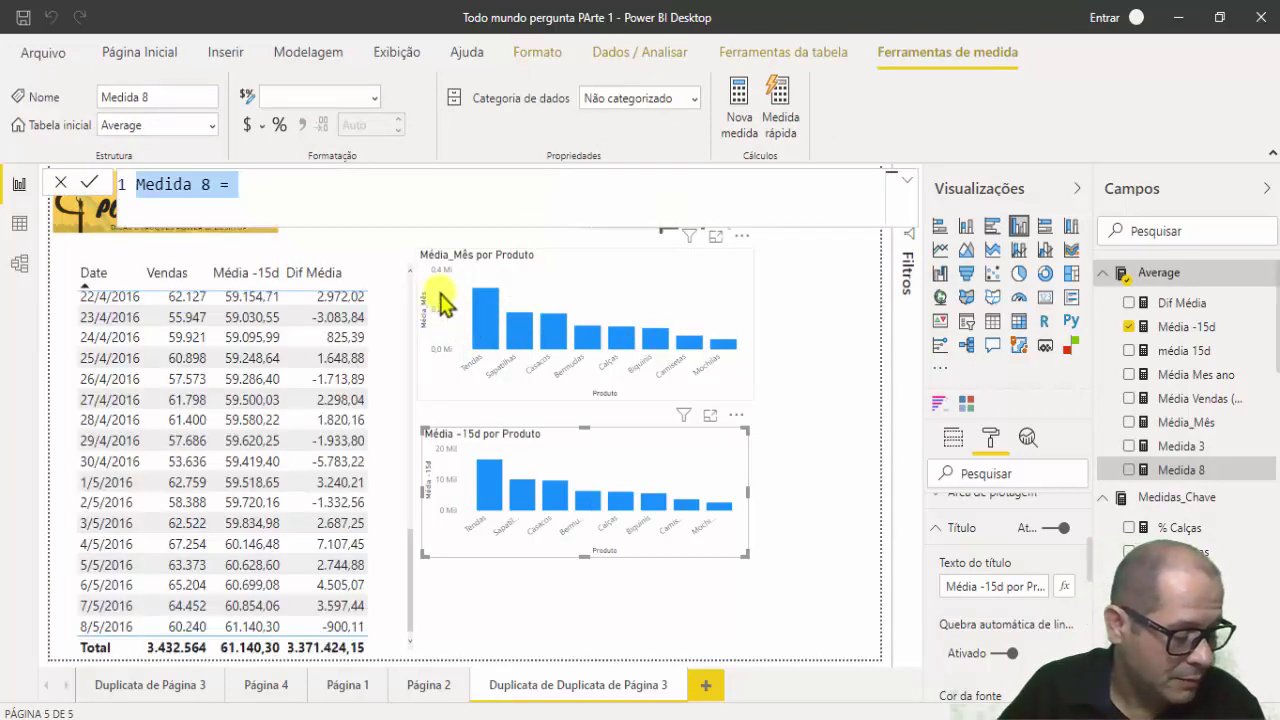
{"action": "left_click", "coordinate": [263, 184]}
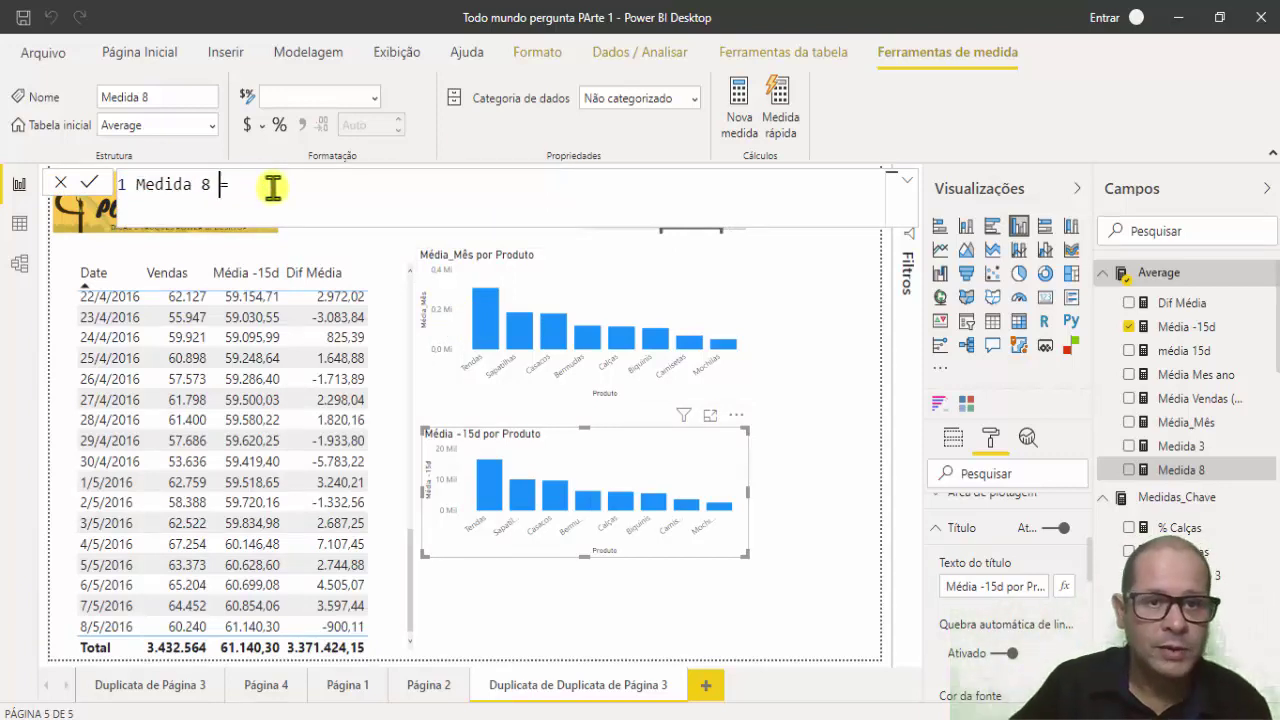
{"action": "key", "text": "BackSpace"}
{"action": "key", "text": "BackSpace"}
{"action": "key", "text": "BackSpace"}
{"action": "key", "text": "BackSpace"}
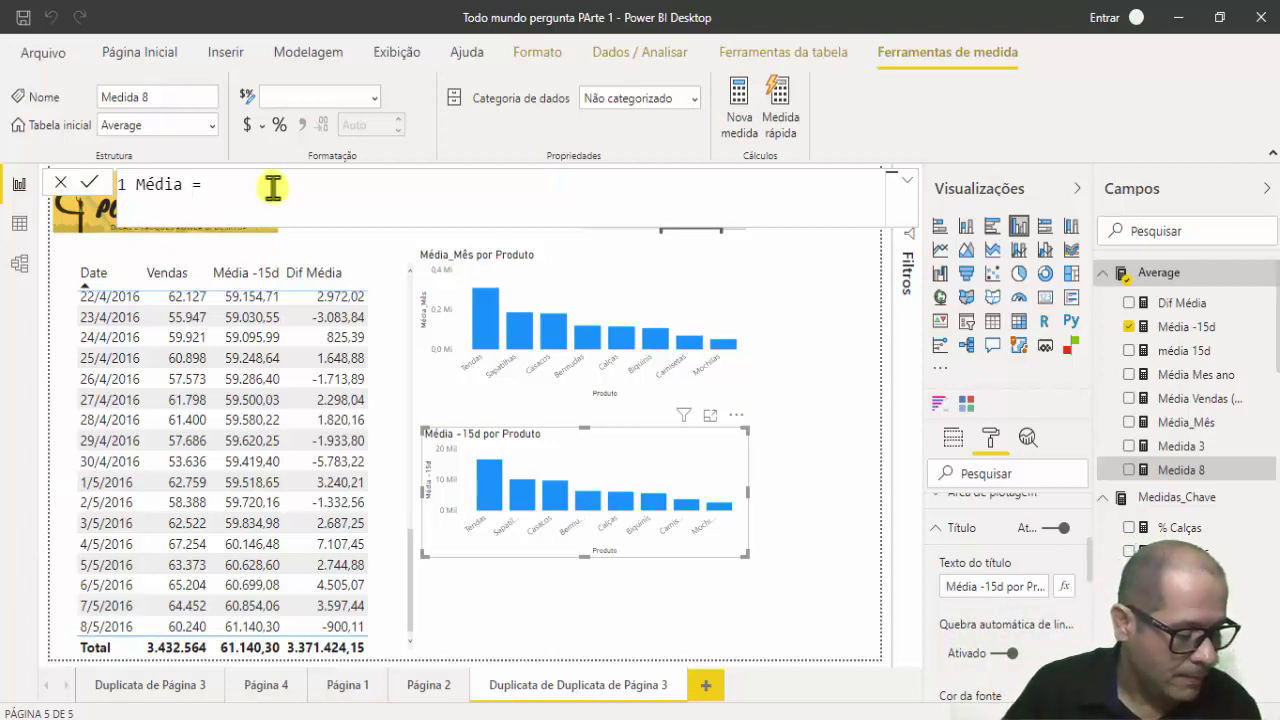
{"action": "key", "text": "Right"}
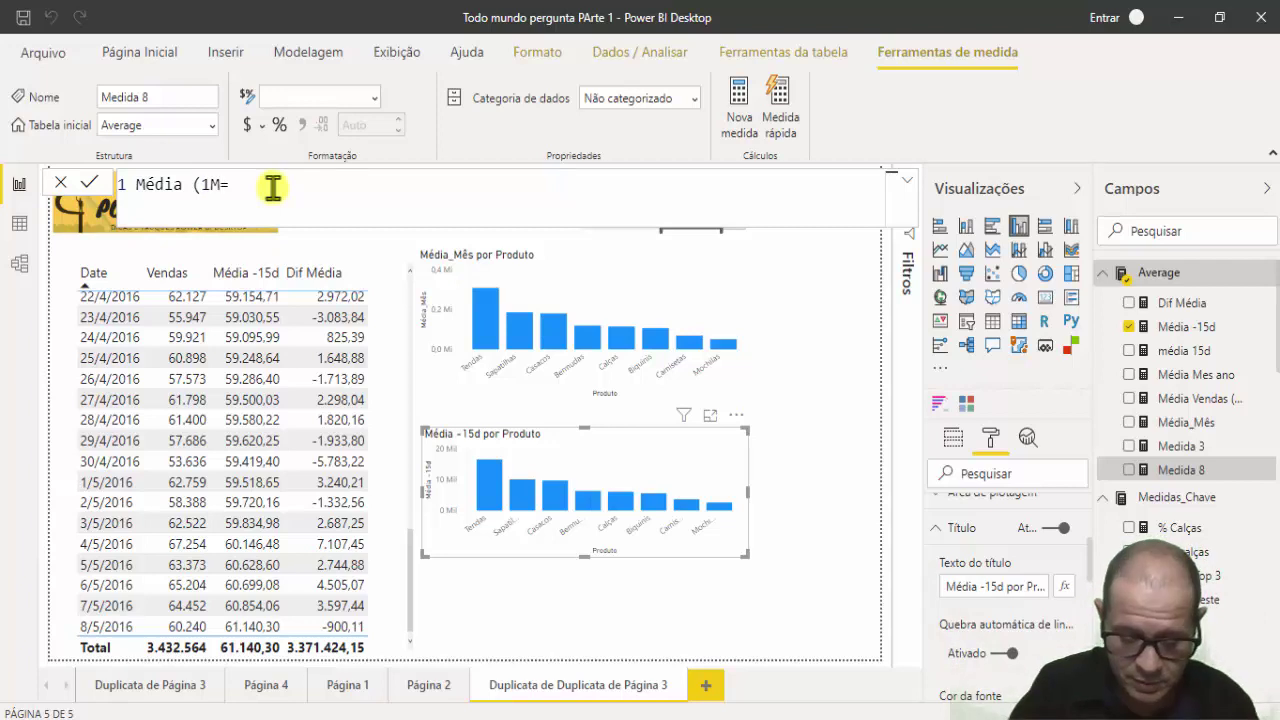
{"action": "key", "text": "Right"}
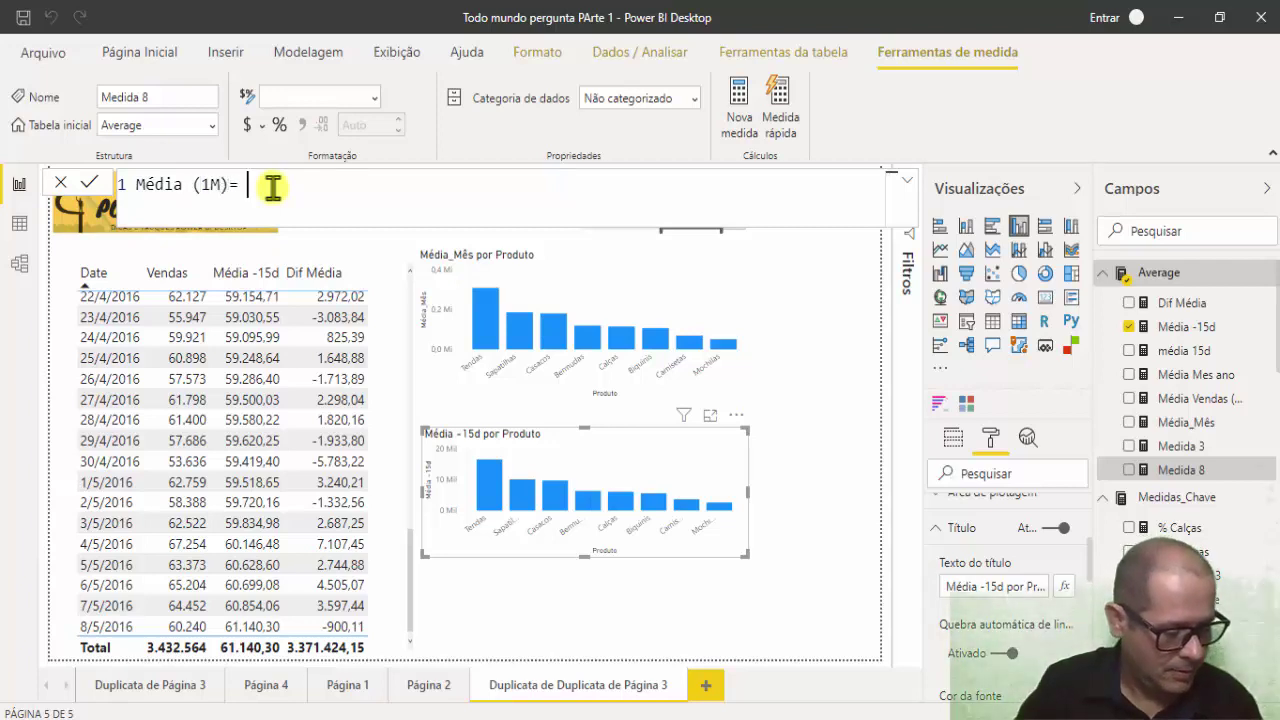
- Begin the Média (1M) expression with the AVERAGEX function
{"action": "type", "text": "astera"}
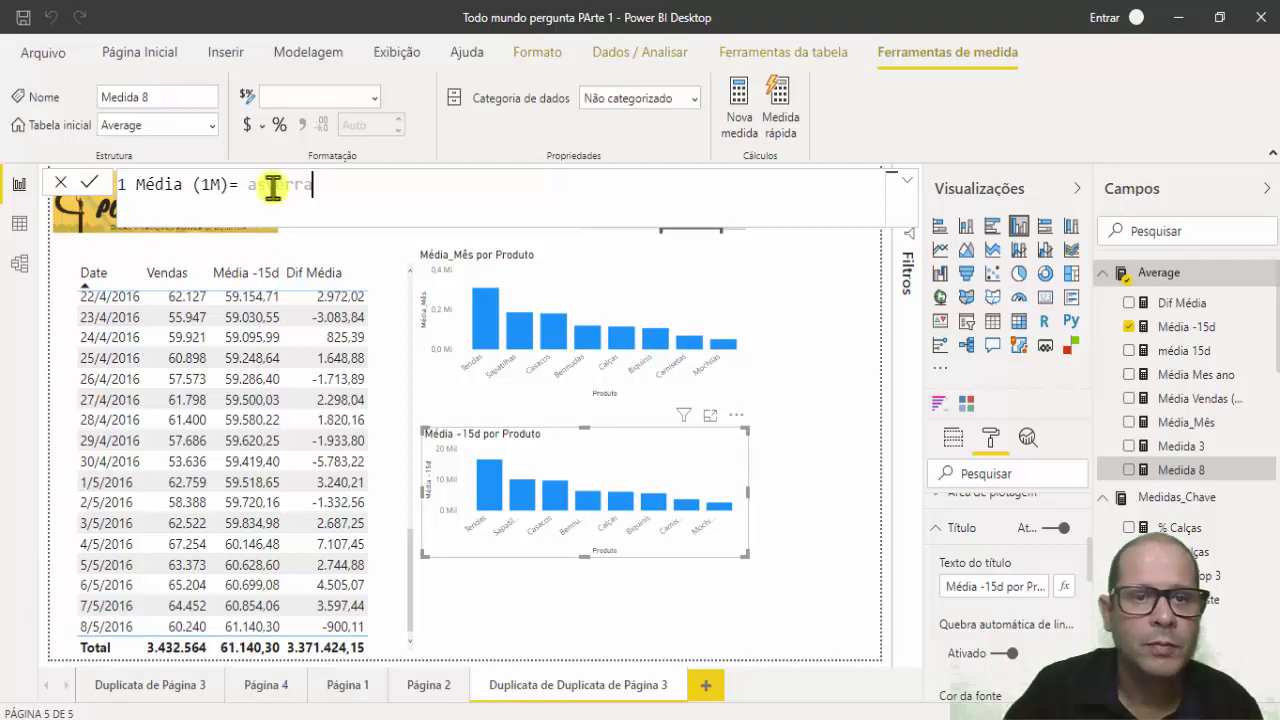
{"action": "key", "text": "BackSpace"}
{"action": "key", "text": "BackSpace"}
{"action": "key", "text": "BackSpace"}
{"action": "key", "text": "BackSpace"}
{"action": "key", "text": "BackSpace"}
{"action": "type", "text": "v"}
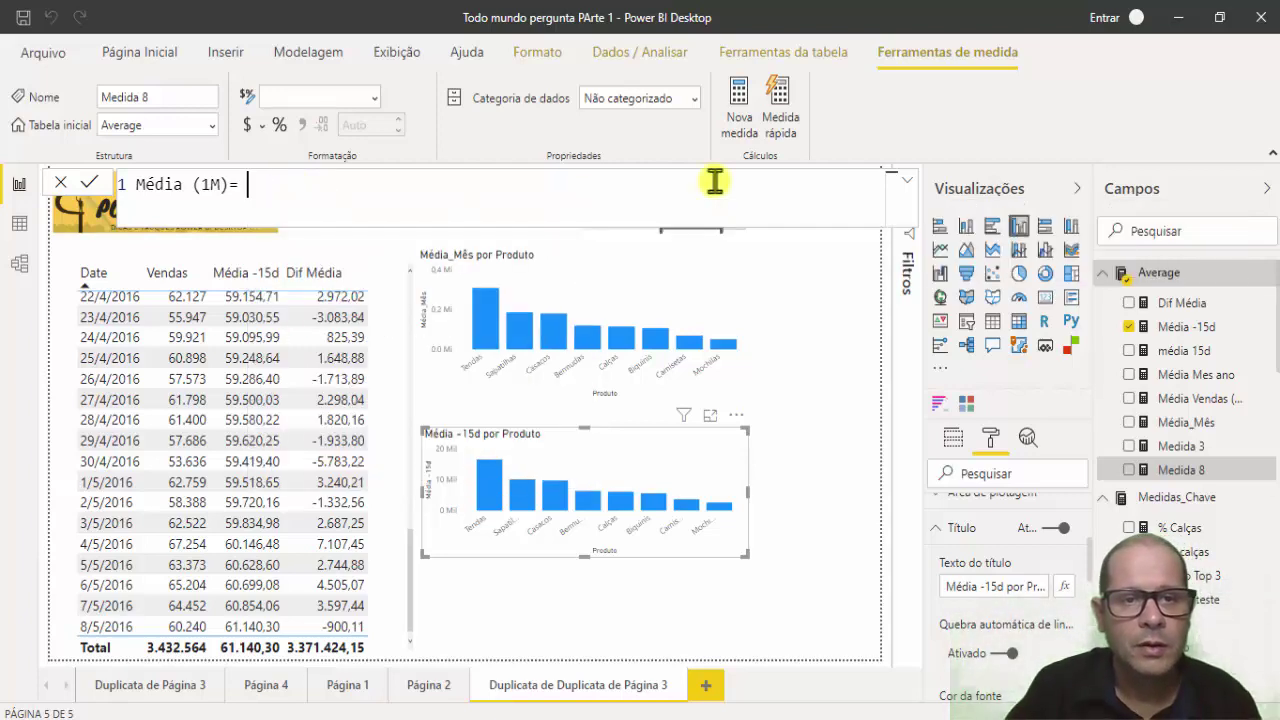
{"action": "type", "text": "averag"}
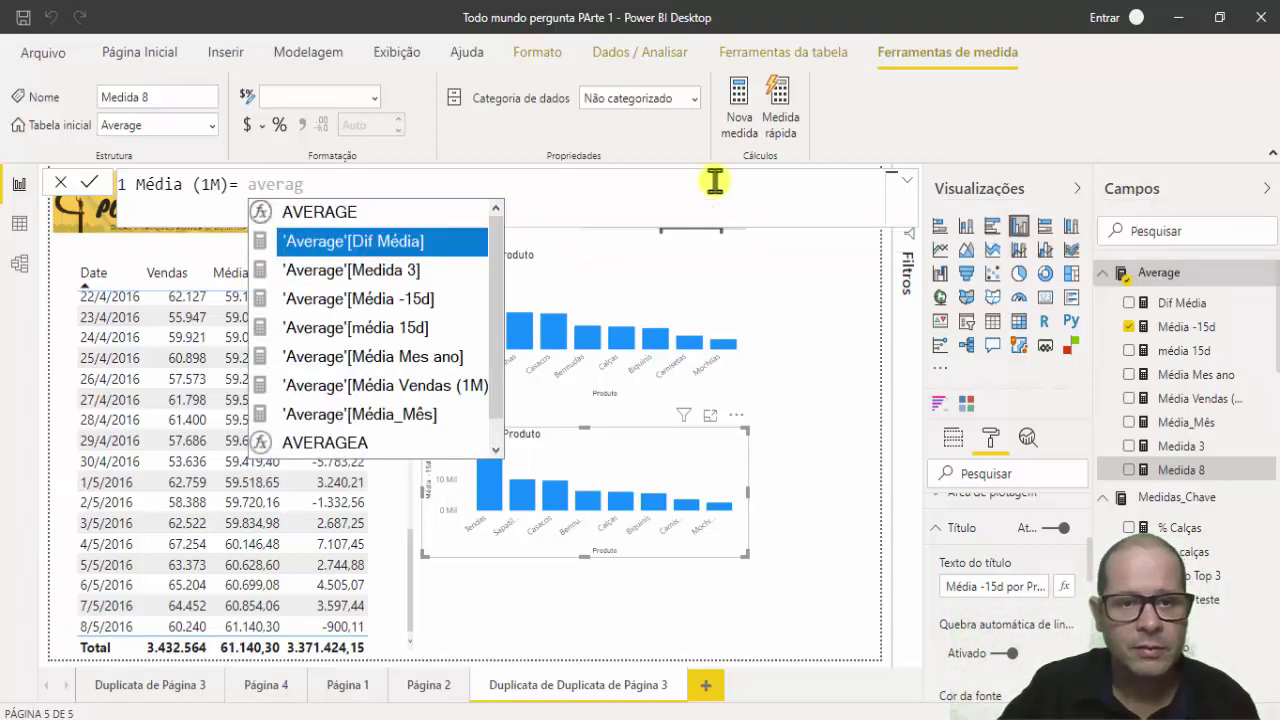
{"action": "key", "text": "Down"}
{"action": "type", "text": "x("}
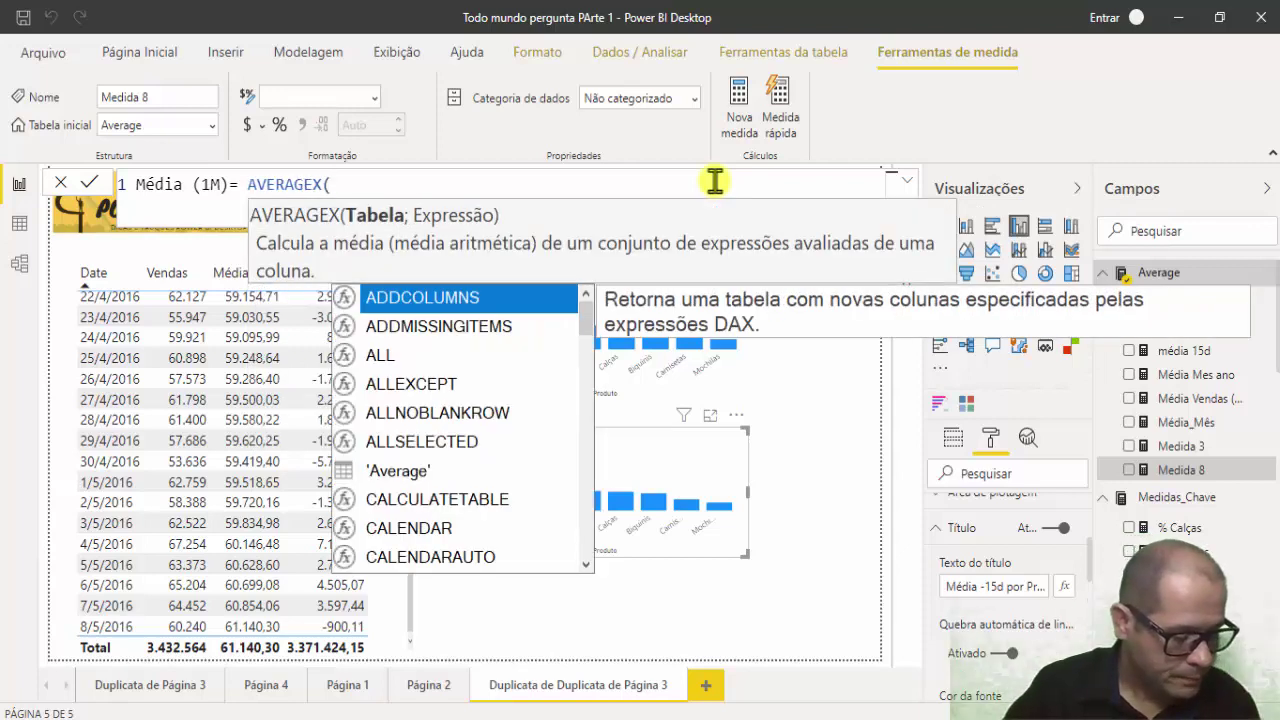
- Add DATESINPERIOD on a new formula line as the table argument of AVERAGEX
{"action": "key", "text": "shift+Return"}
{"action": "type", "text": "date"}
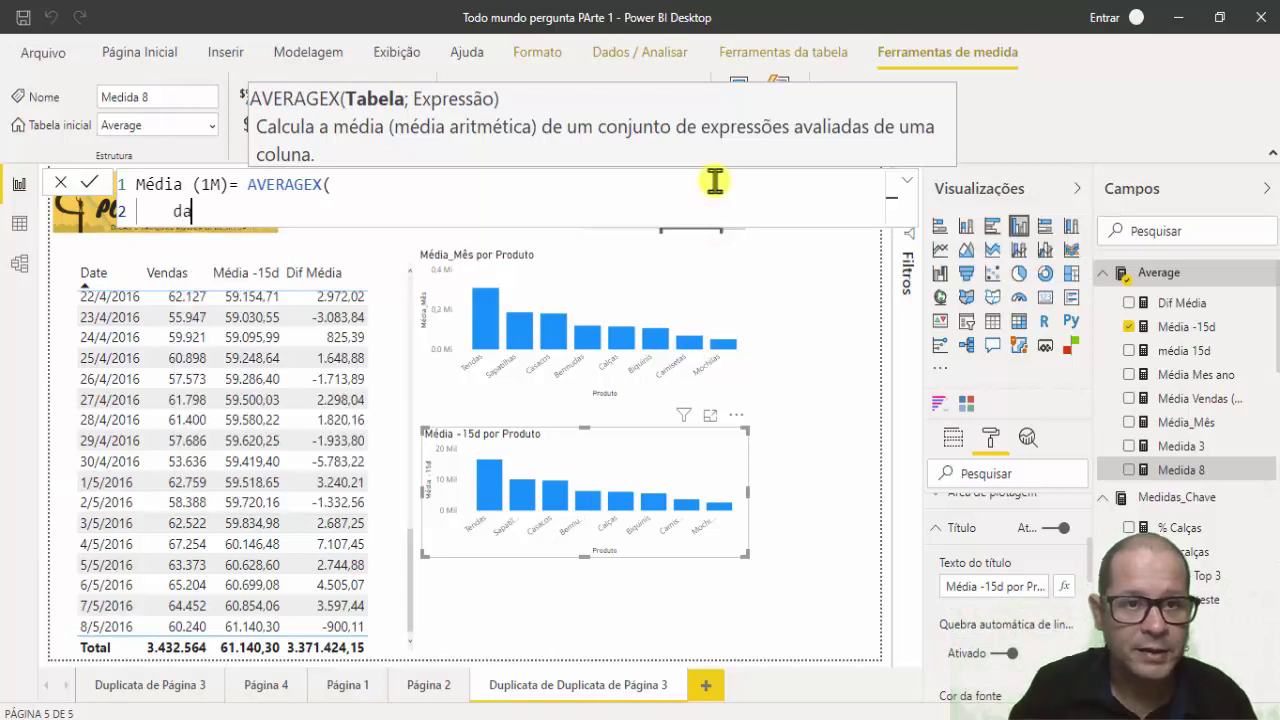
{"action": "key", "text": "Down"}
{"action": "key", "text": "Down"}
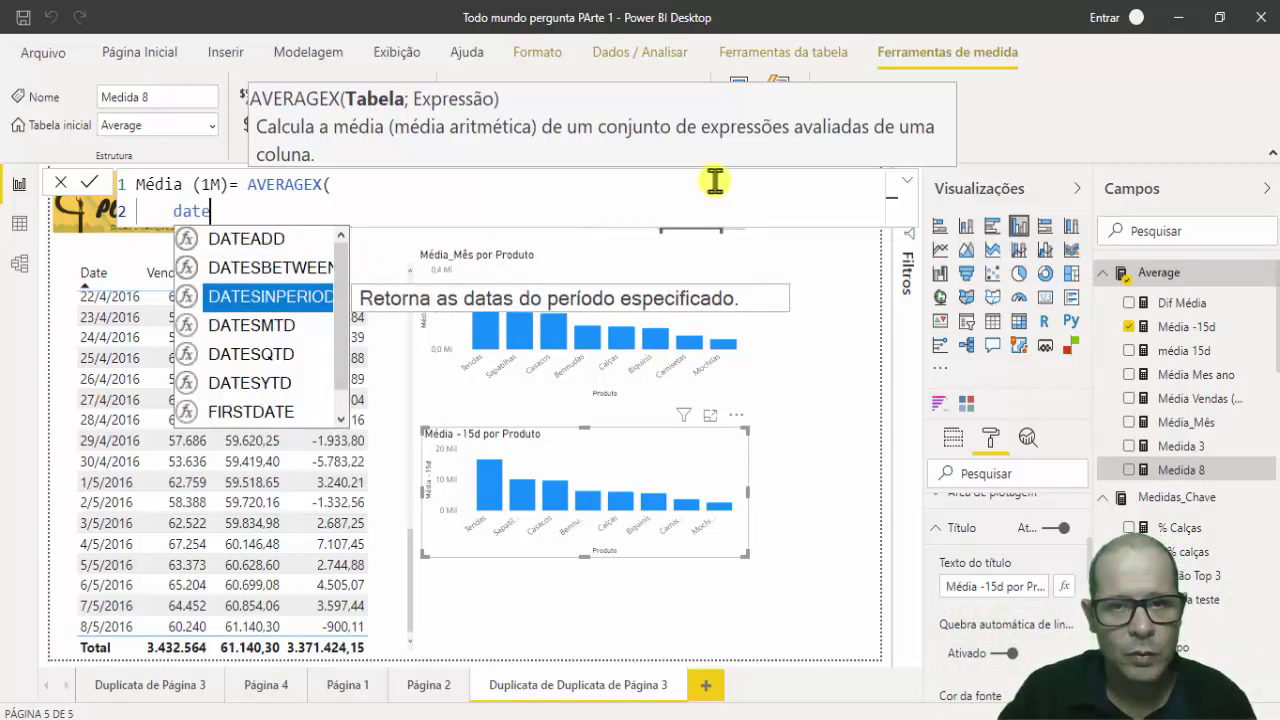
{"action": "key", "text": "Tab"}
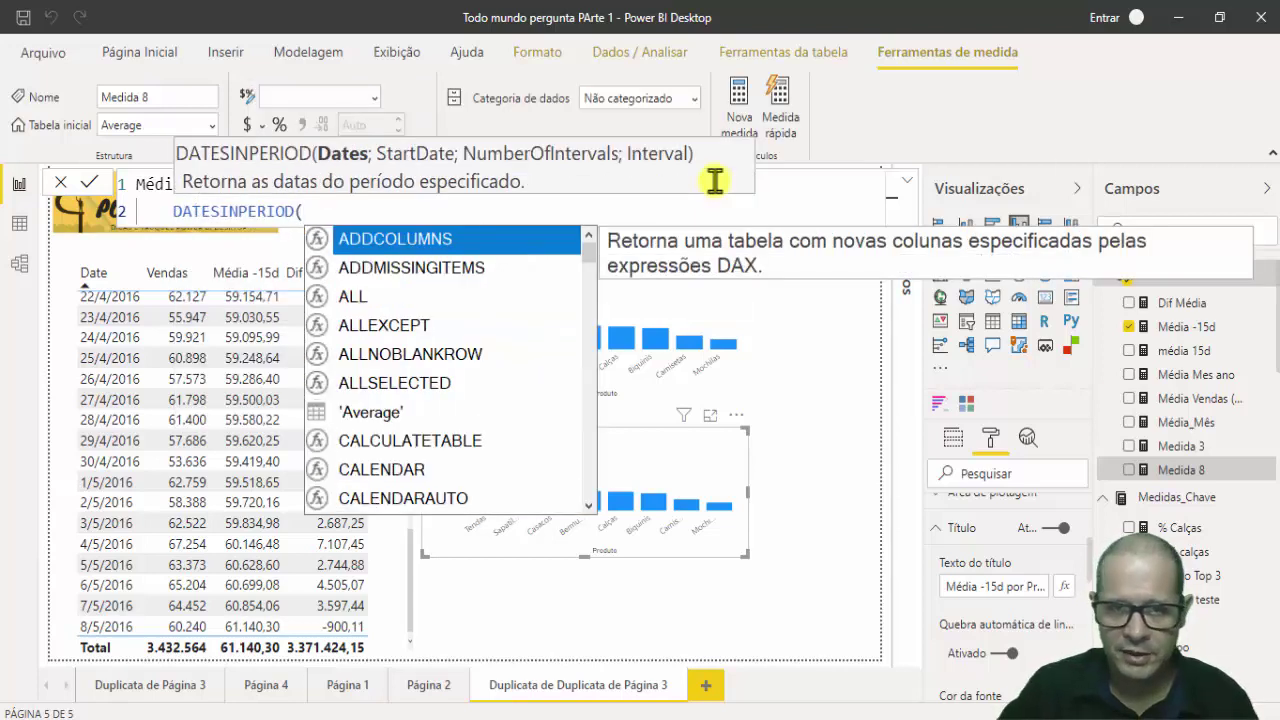
- Enter Calendario[Date] as the Dates argument of DATESINPERIOD
{"action": "type", "text": "c"}
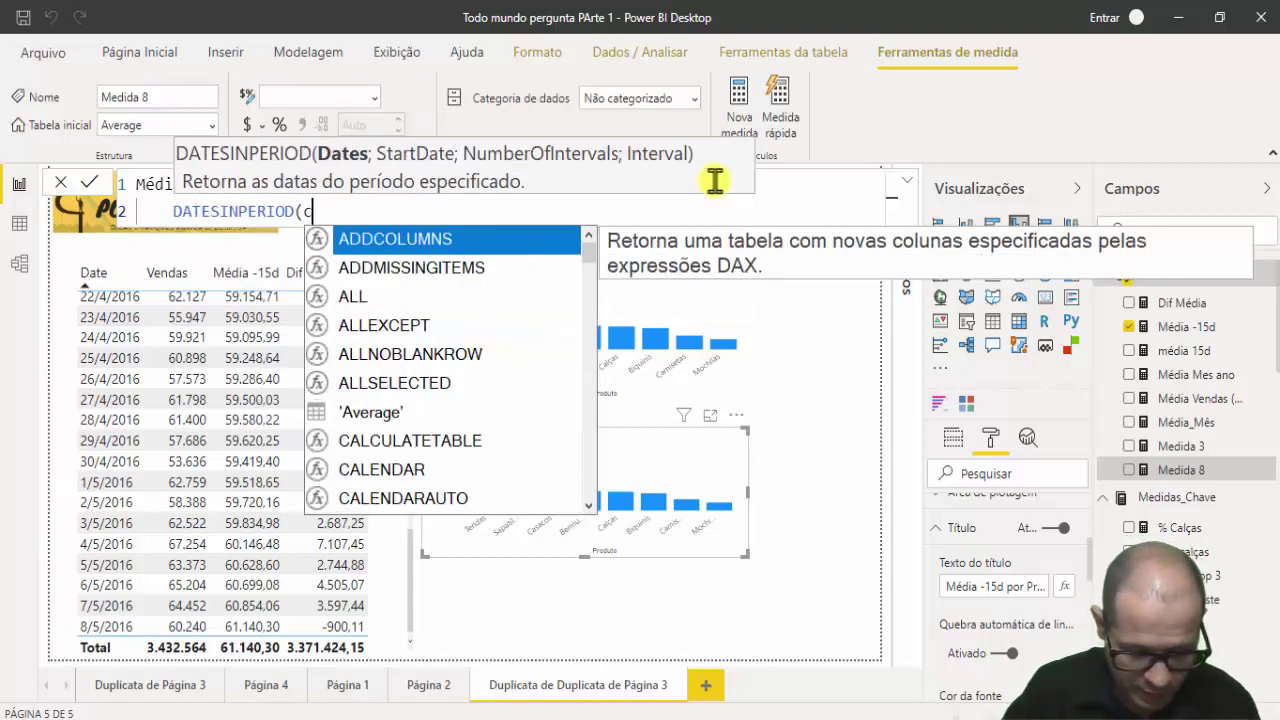
{"action": "type", "text": "alda"}
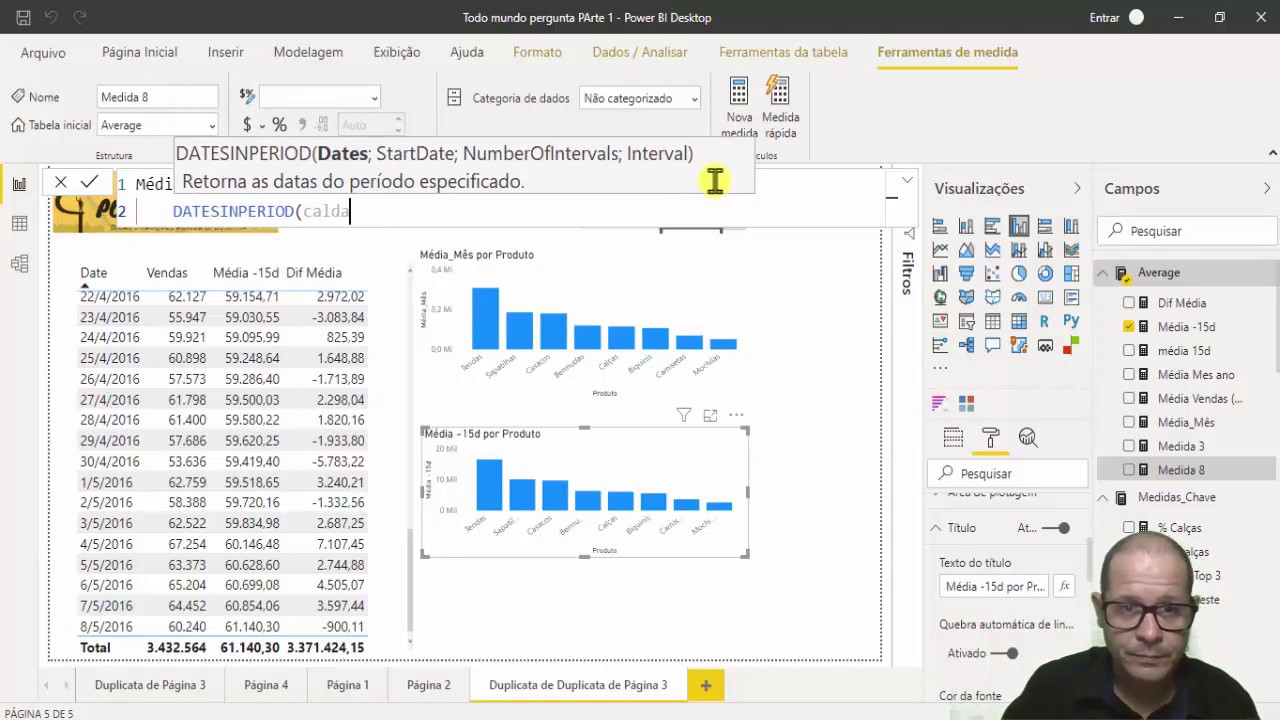
{"action": "key", "text": "BackSpace"}
{"action": "key", "text": "BackSpace"}
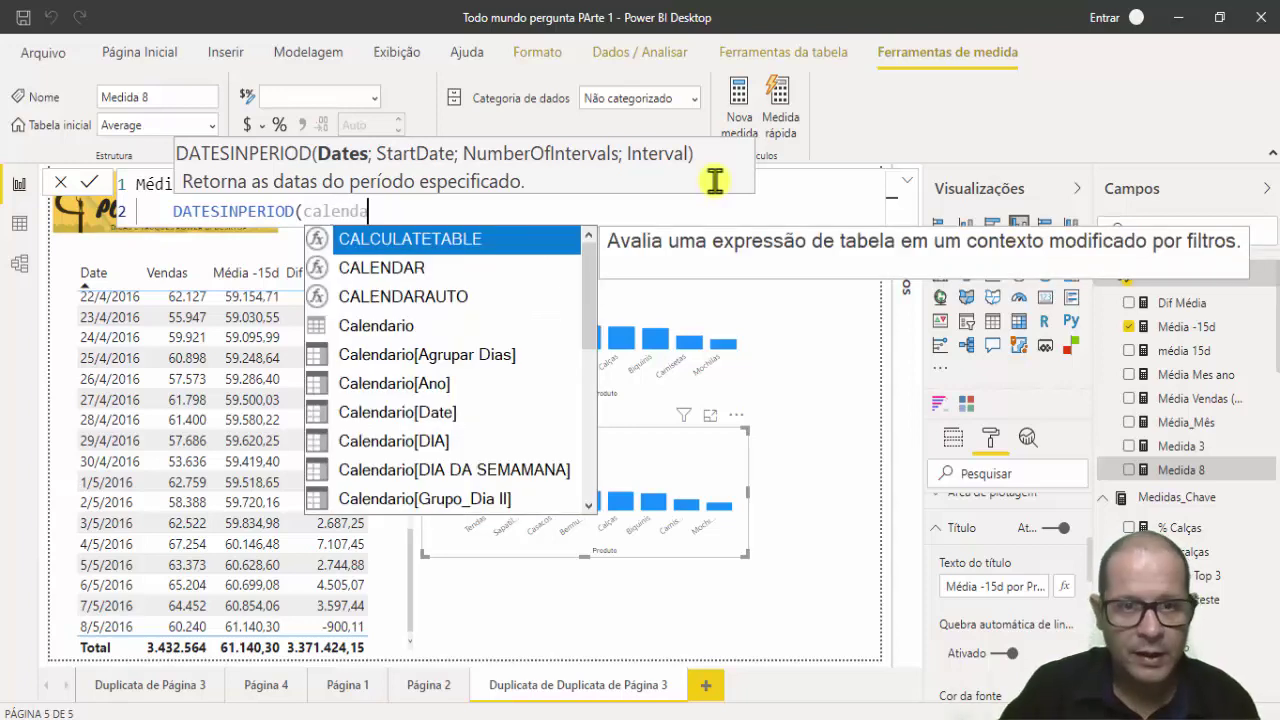
{"action": "type", "text": "enda"}
{"action": "key", "text": "Down"}
{"action": "key", "text": "Down"}
{"action": "key", "text": "Down"}
{"action": "key", "text": "Down"}
{"action": "key", "text": "Down"}
{"action": "key", "text": "Tab"}
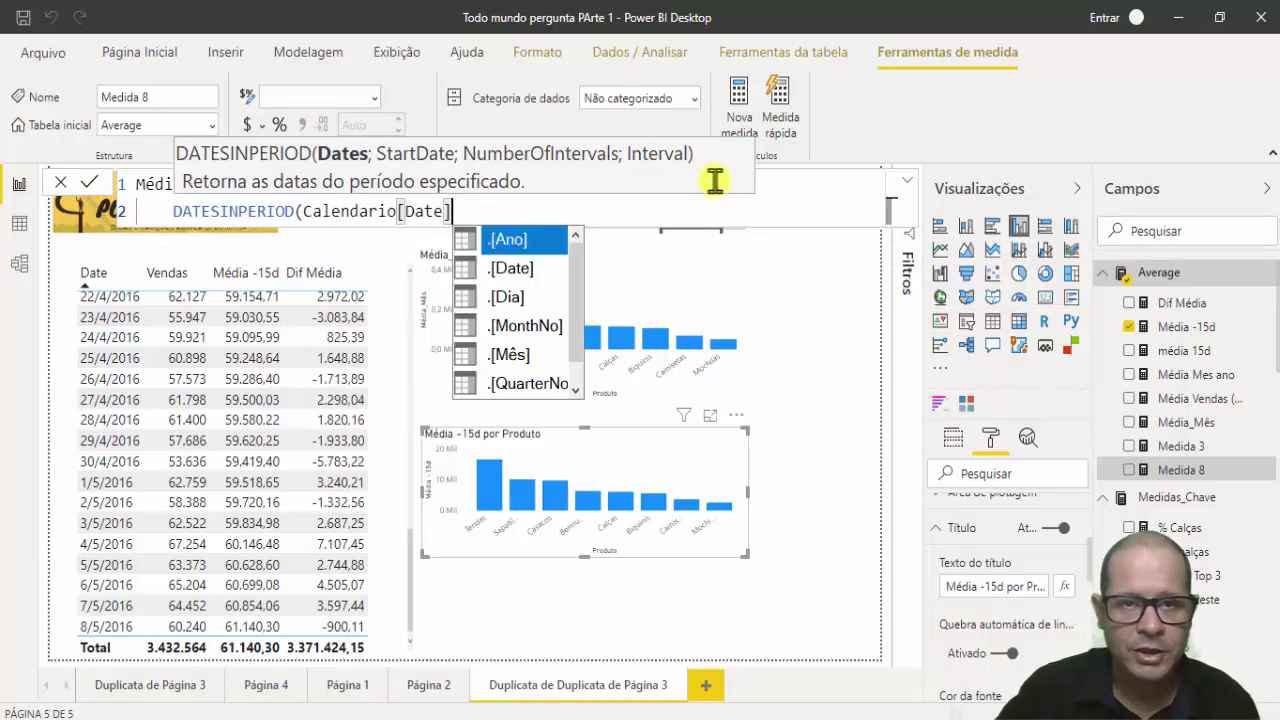
- Add LASTDATE(Calendario[Date]) as the StartDate argument of DATESINPERIOD
{"action": "type", "text": ";la"}
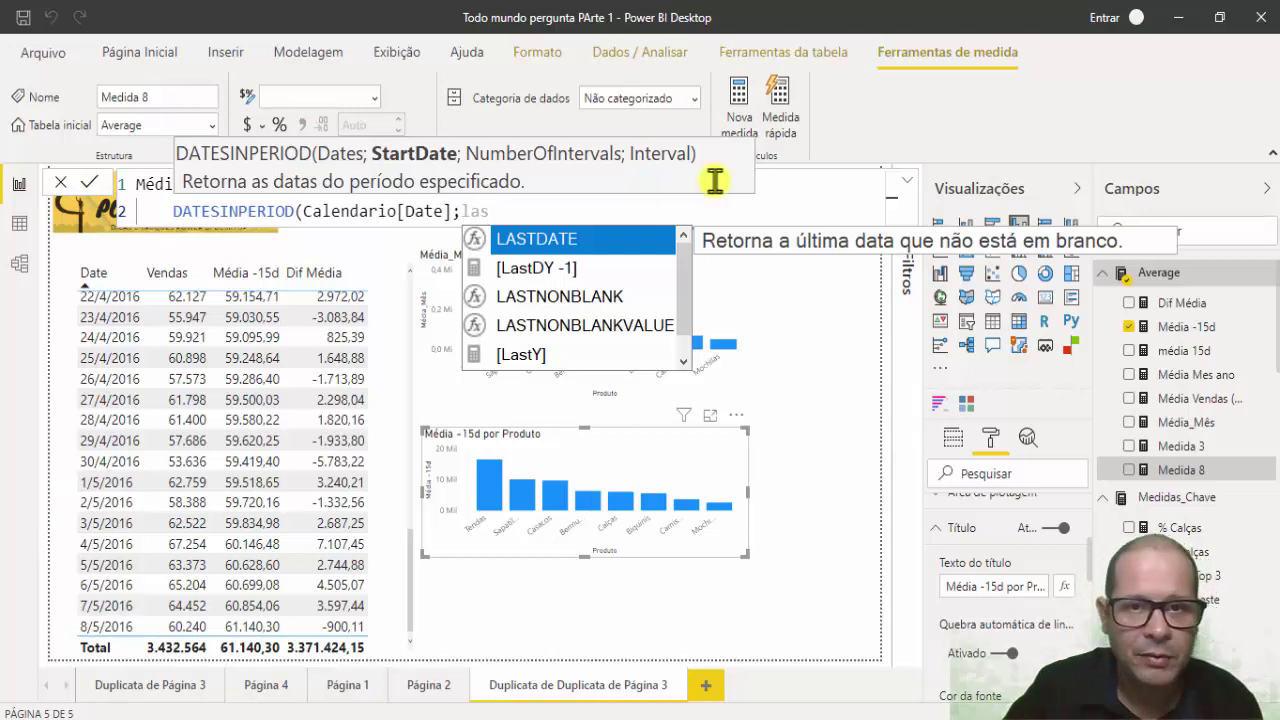
{"action": "key", "text": "Tab"}
{"action": "type", "text": "("}
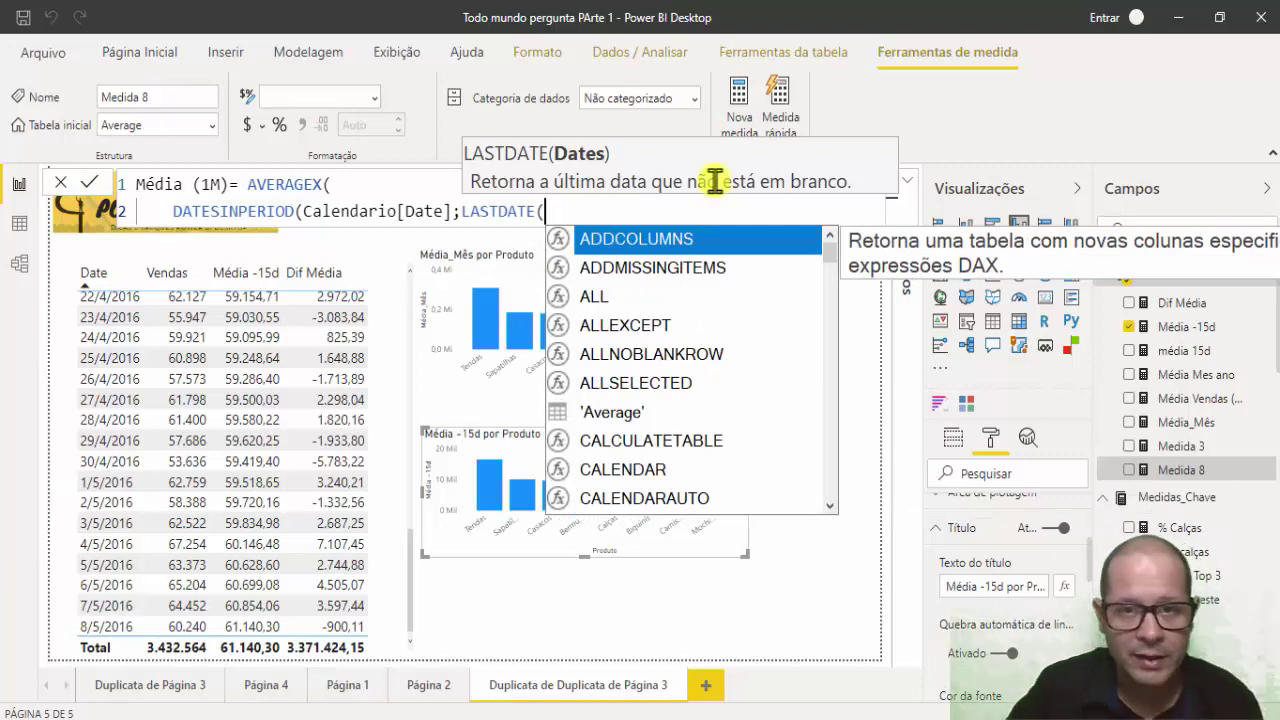
{"action": "type", "text": "calenda"}
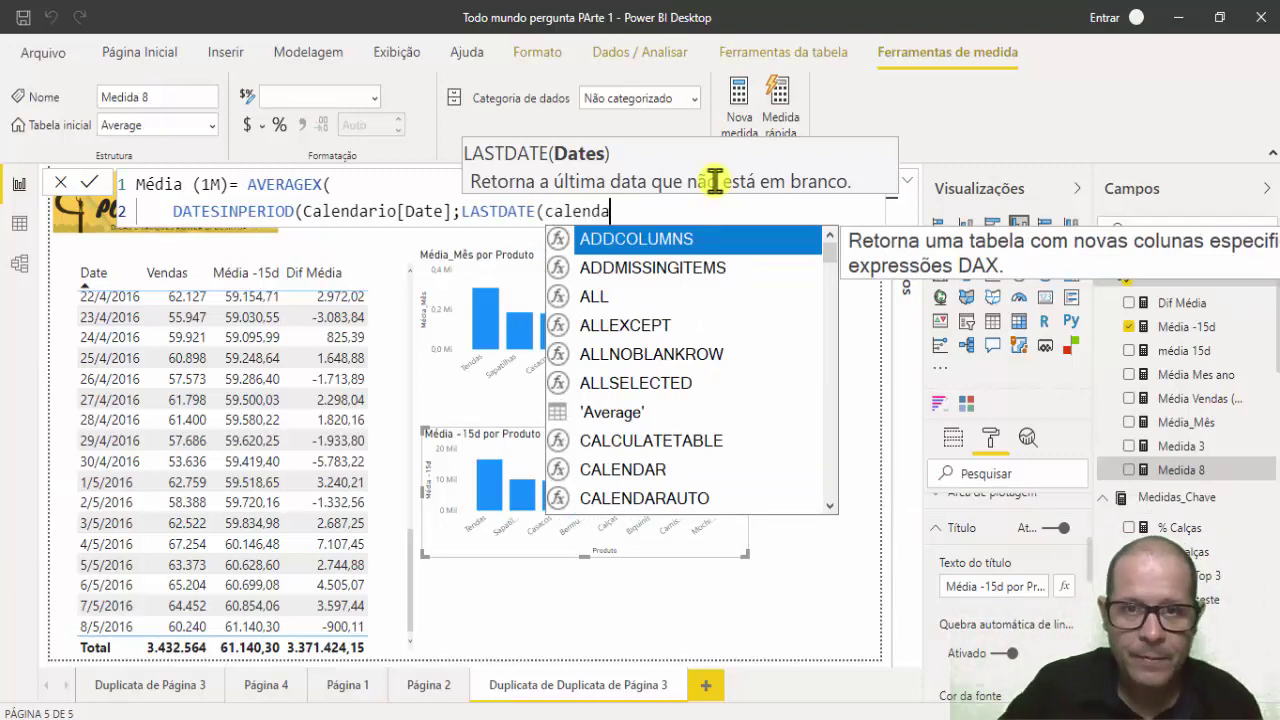
{"action": "key", "text": "Down"}
{"action": "key", "text": "Down"}
{"action": "key", "text": "Down"}
{"action": "key", "text": "Down"}
{"action": "key", "text": "Down"}
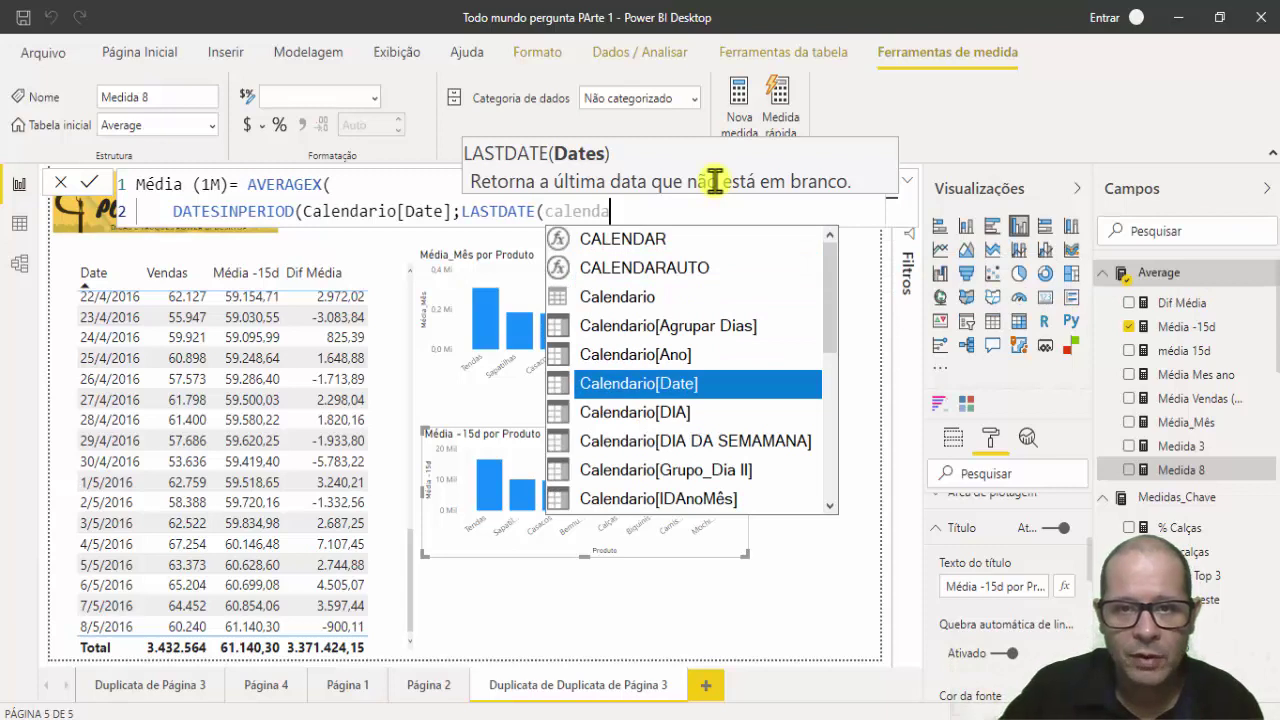
{"action": "key", "text": "Tab"}
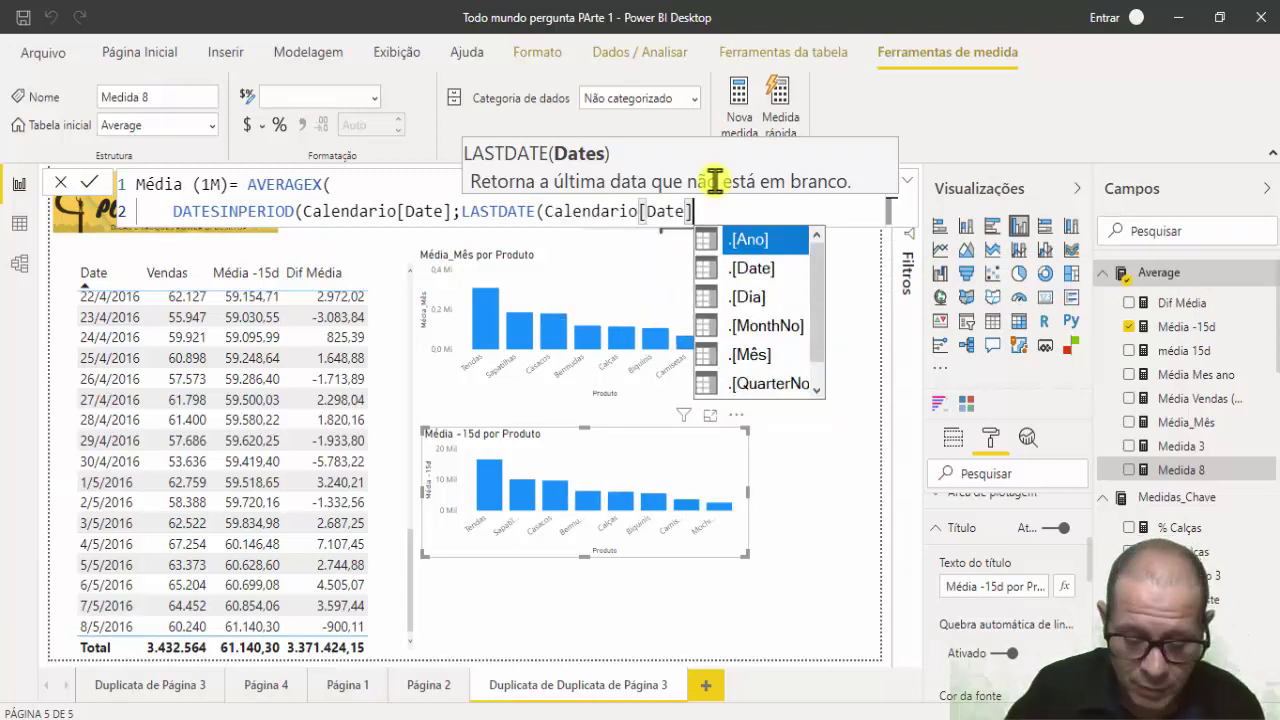
{"action": "type", "text": ")"}
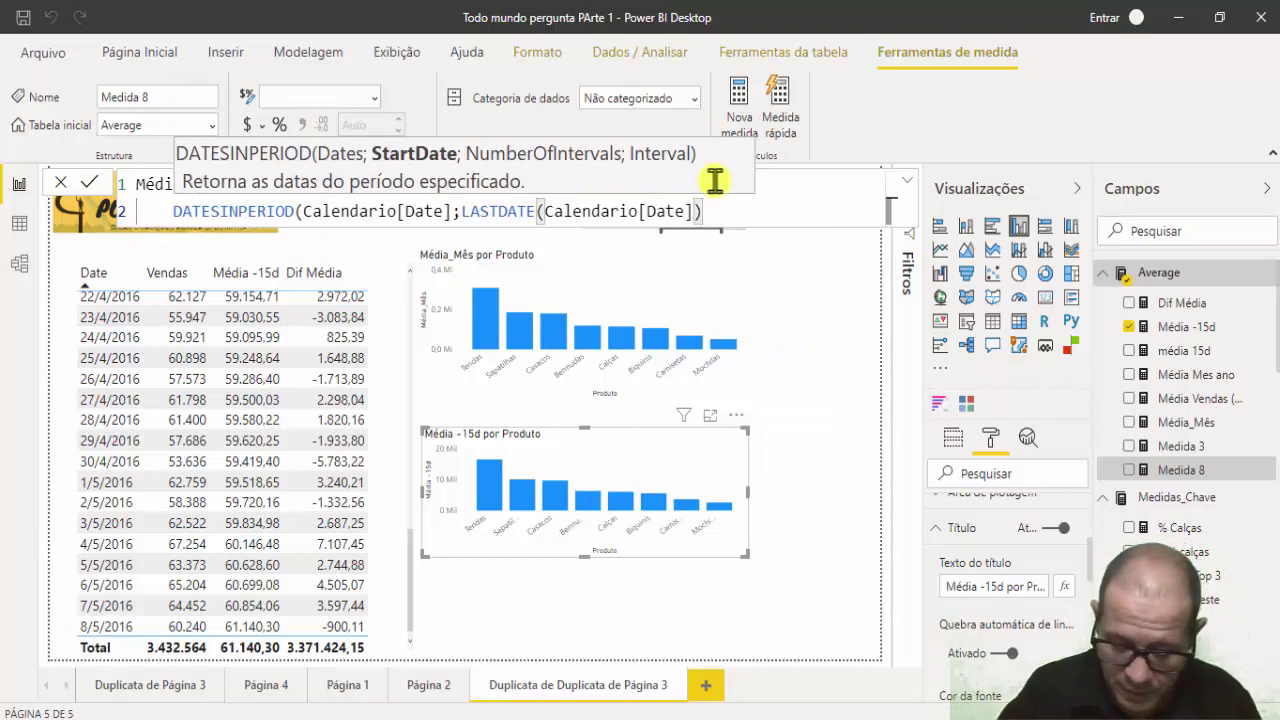
- Set the number of intervals to -1 and the interval to MONTH in DATESINPERIOD
{"action": "type", "text": ";-"}
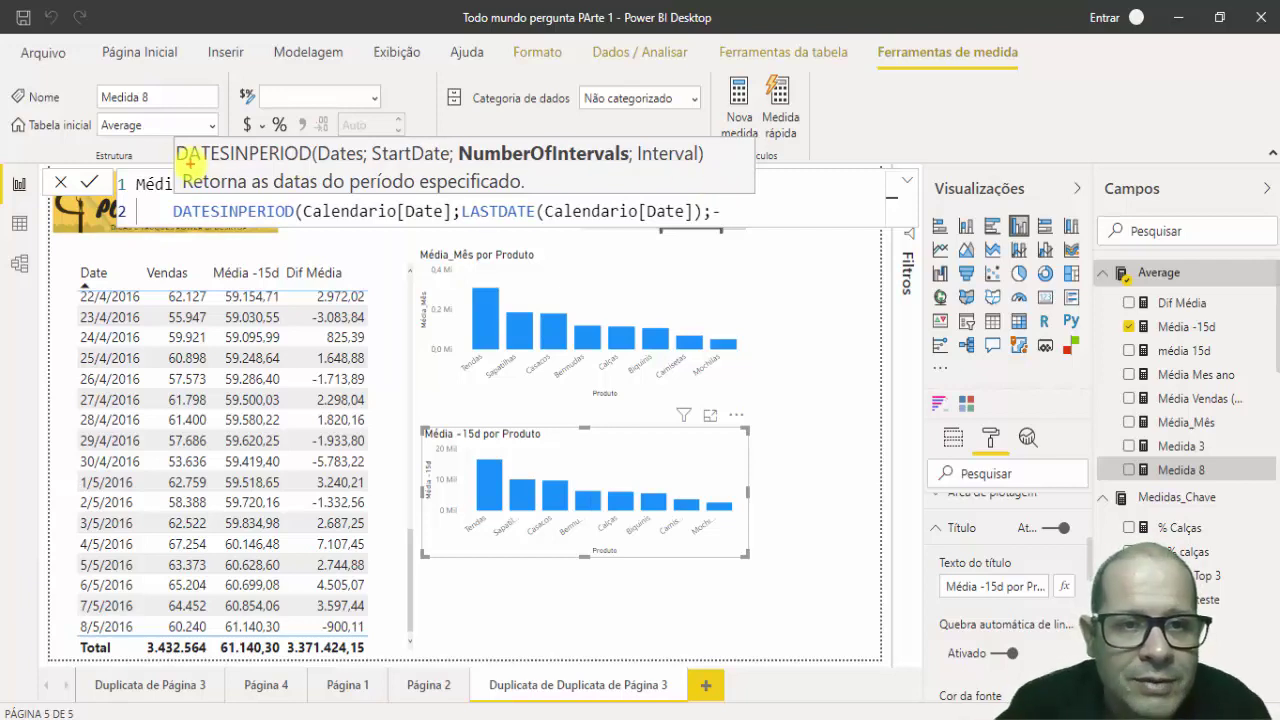
{"action": "left_click_drag", "start_coordinate": [182, 163], "coordinate": [432, 160]}
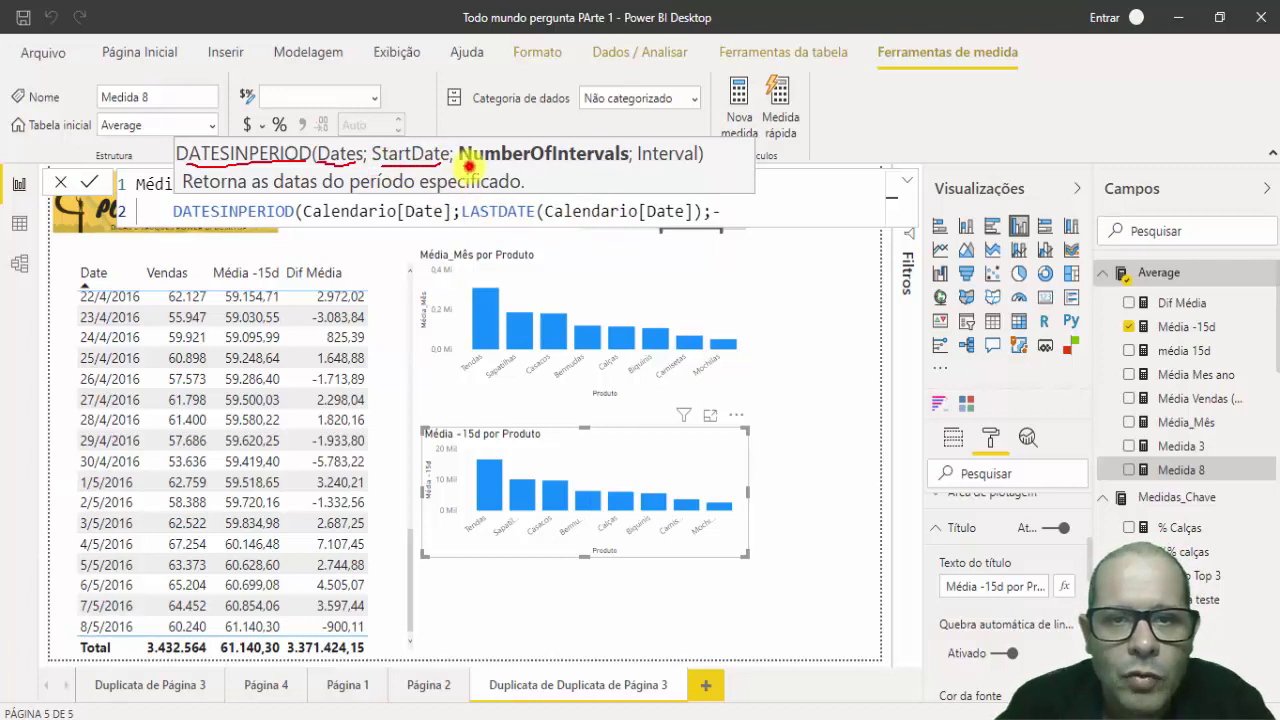
{"action": "mouse_move", "coordinate": [469, 166]}
{"action": "left_mouse_down"}
{"action": "mouse_move", "coordinate": [633, 166]}
{"action": "mouse_move", "coordinate": [562, 141]}
{"action": "mouse_move", "coordinate": [456, 146]}
{"action": "mouse_move", "coordinate": [448, 172]}
{"action": "mouse_move", "coordinate": [475, 172]}
{"action": "left_mouse_up"}
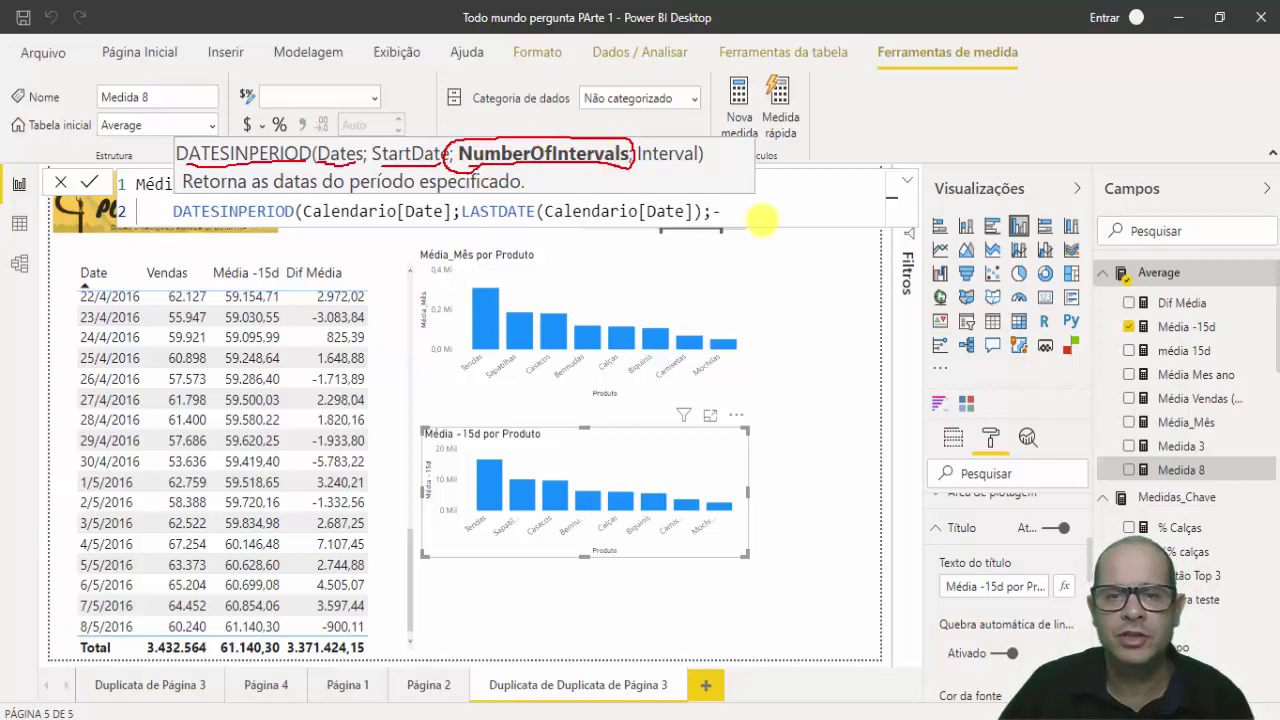
{"action": "key", "text": "Escape"}
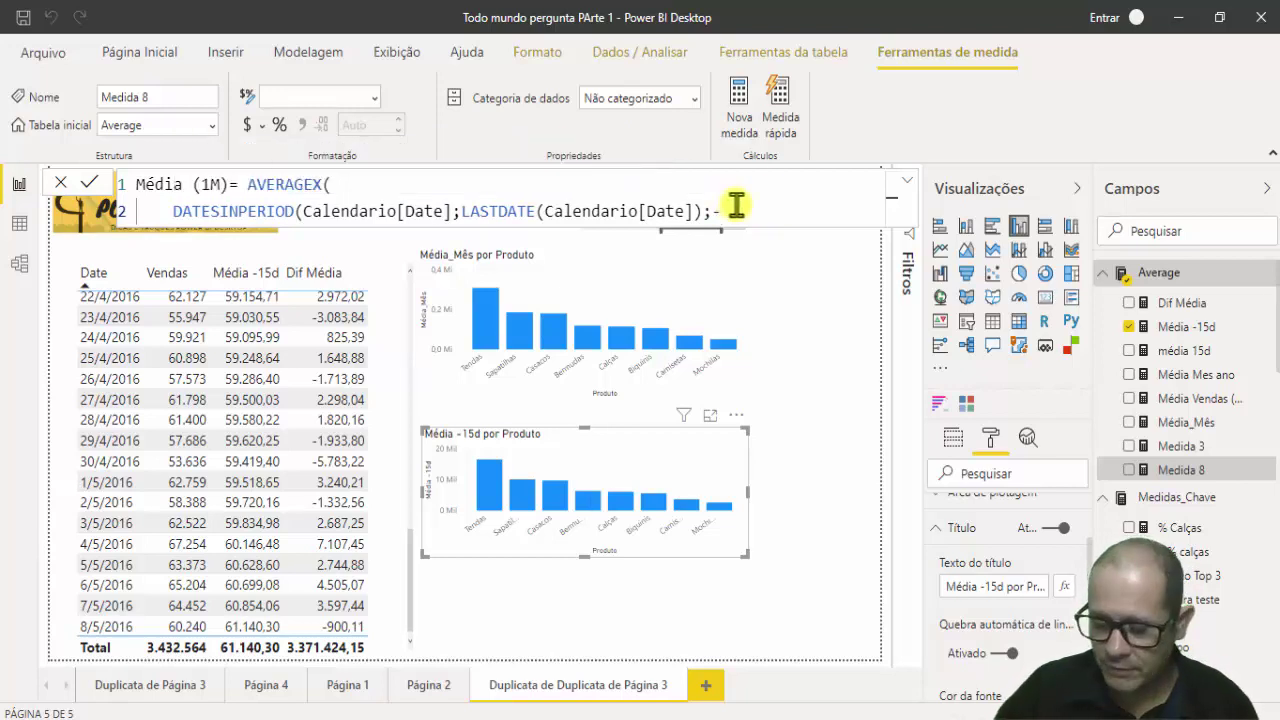
{"action": "type", "text": "1"}
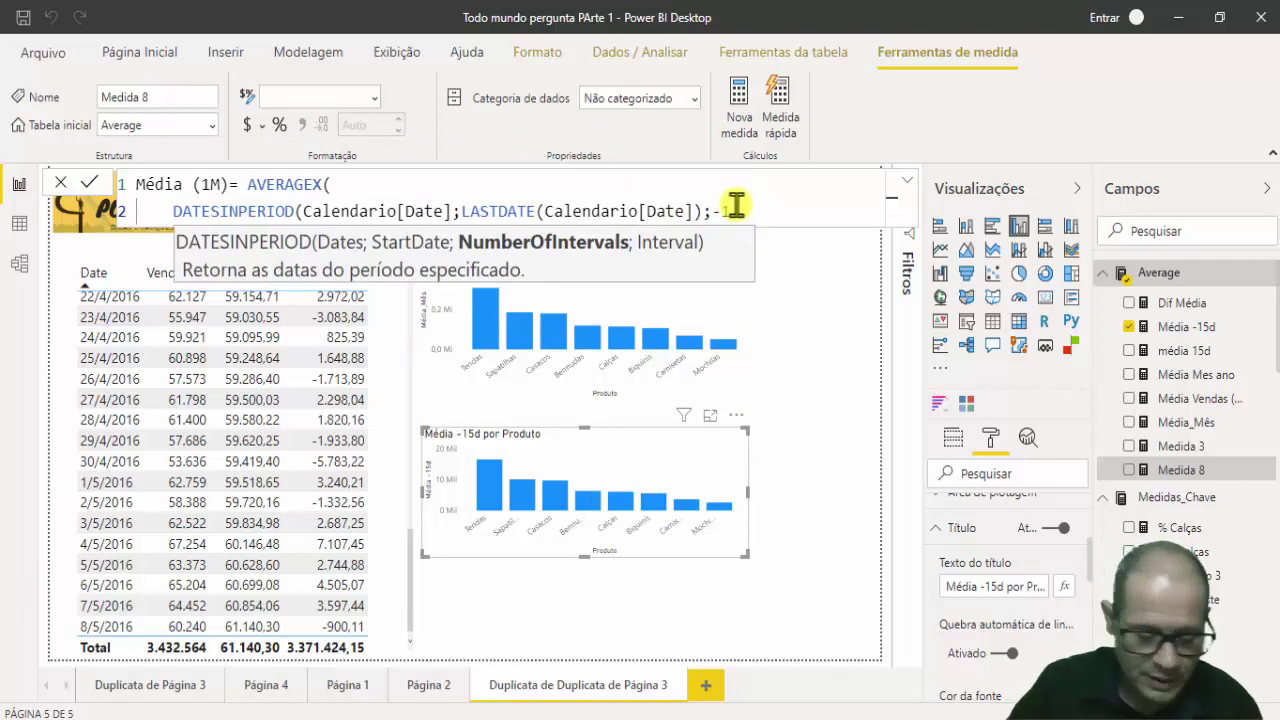
{"action": "type", "text": ";"}
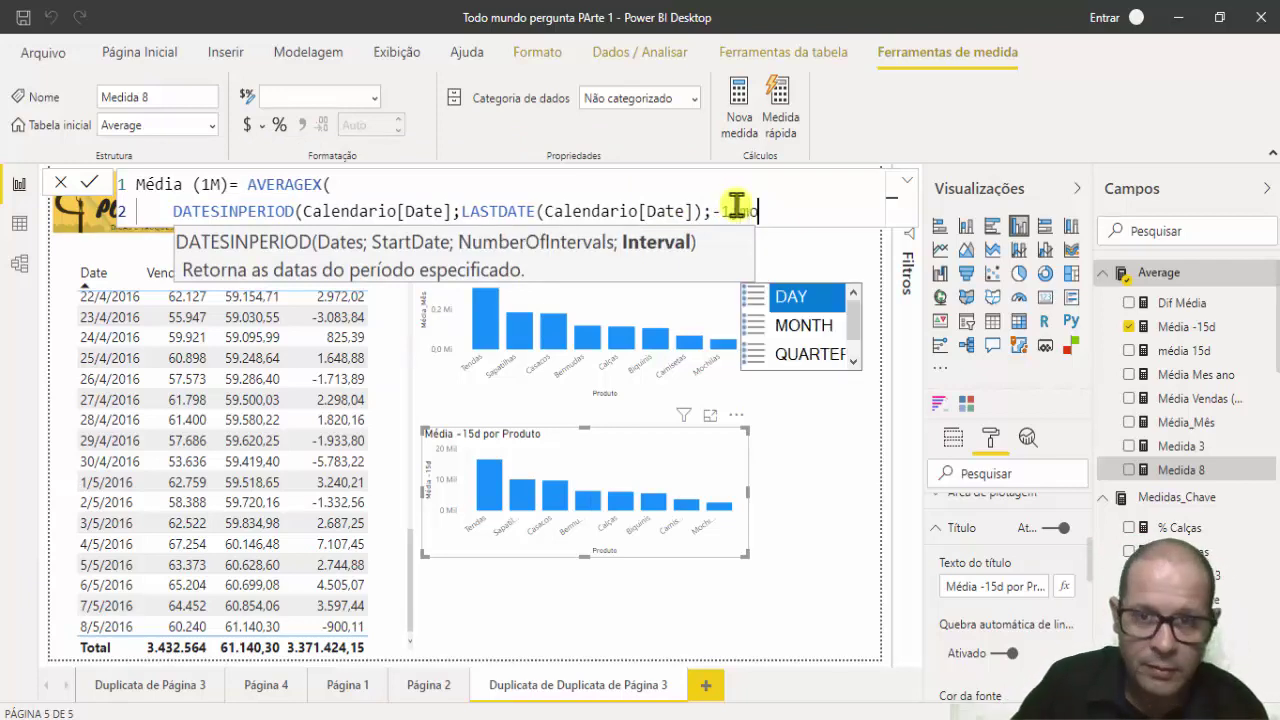
{"action": "type", "text": "mo"}
{"action": "key", "text": "Tab"}
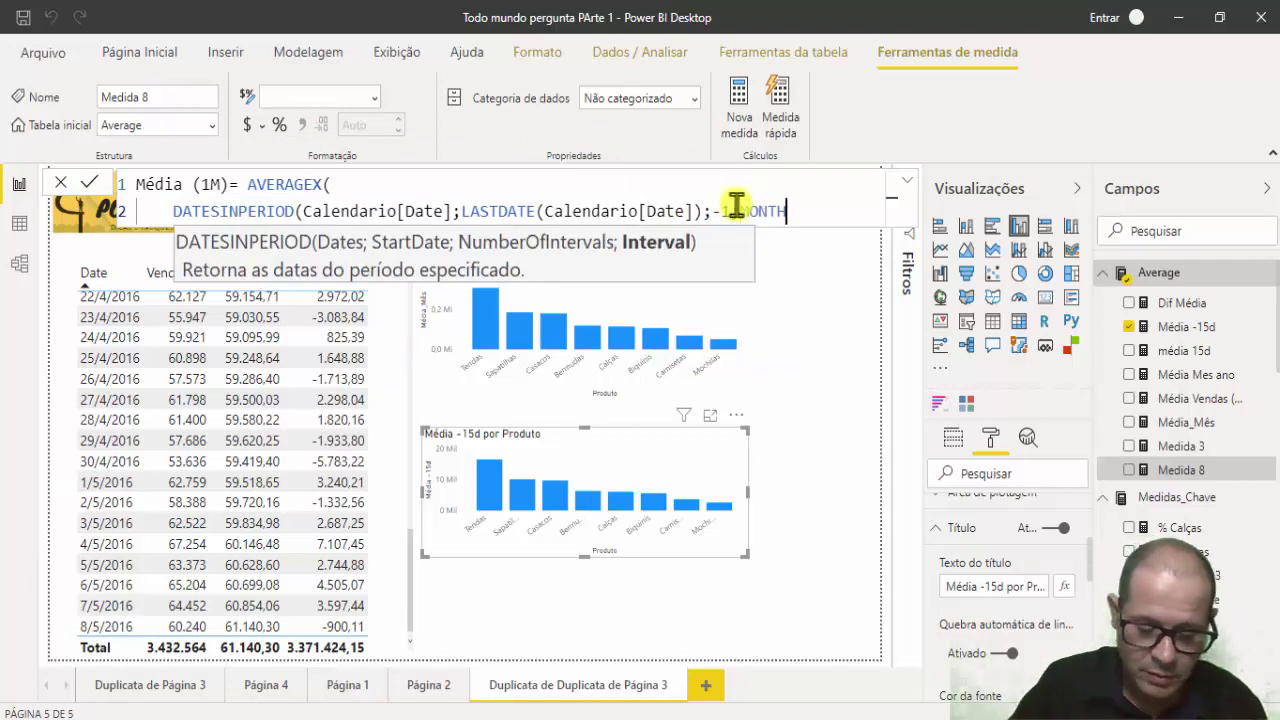
- Close DATESINPERIOD, enter [Vendas] as the AVERAGEX expression, and commit the Média (1M) measure
{"action": "type", "text": ");["}
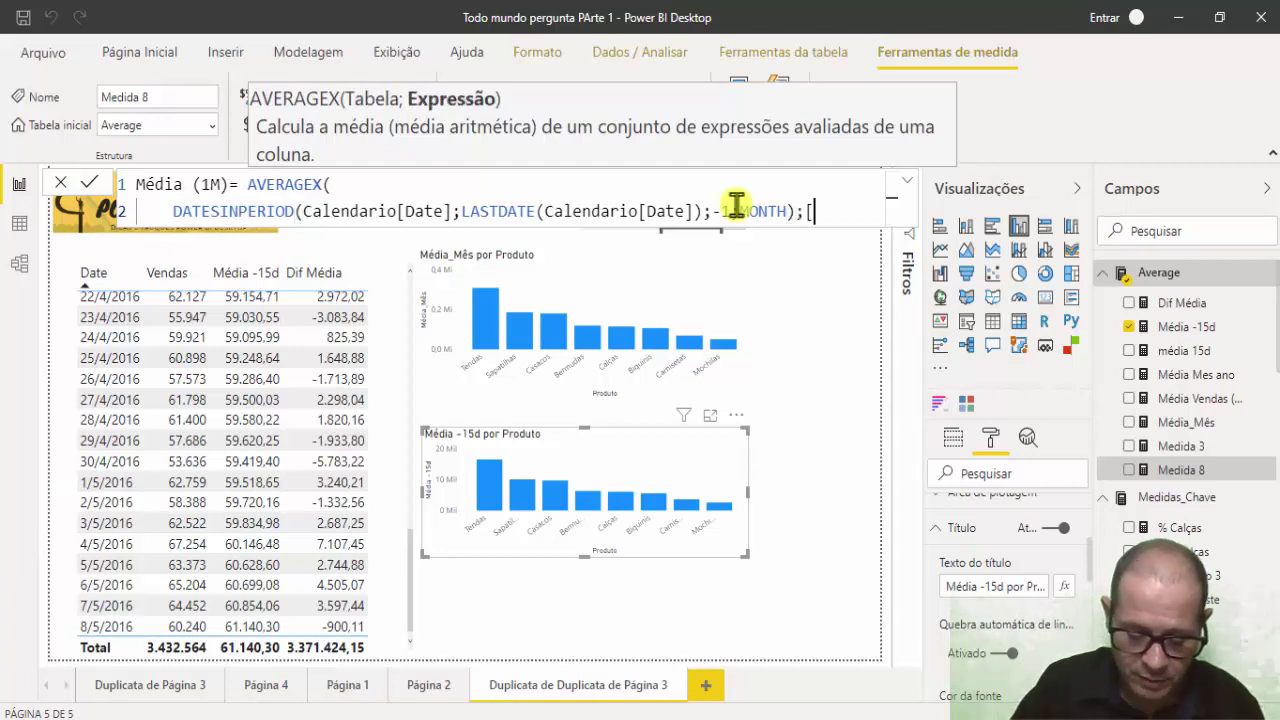
{"action": "type", "text": "ve"}
{"action": "key", "text": "Tab"}
{"action": "key", "text": "shift+Return"}
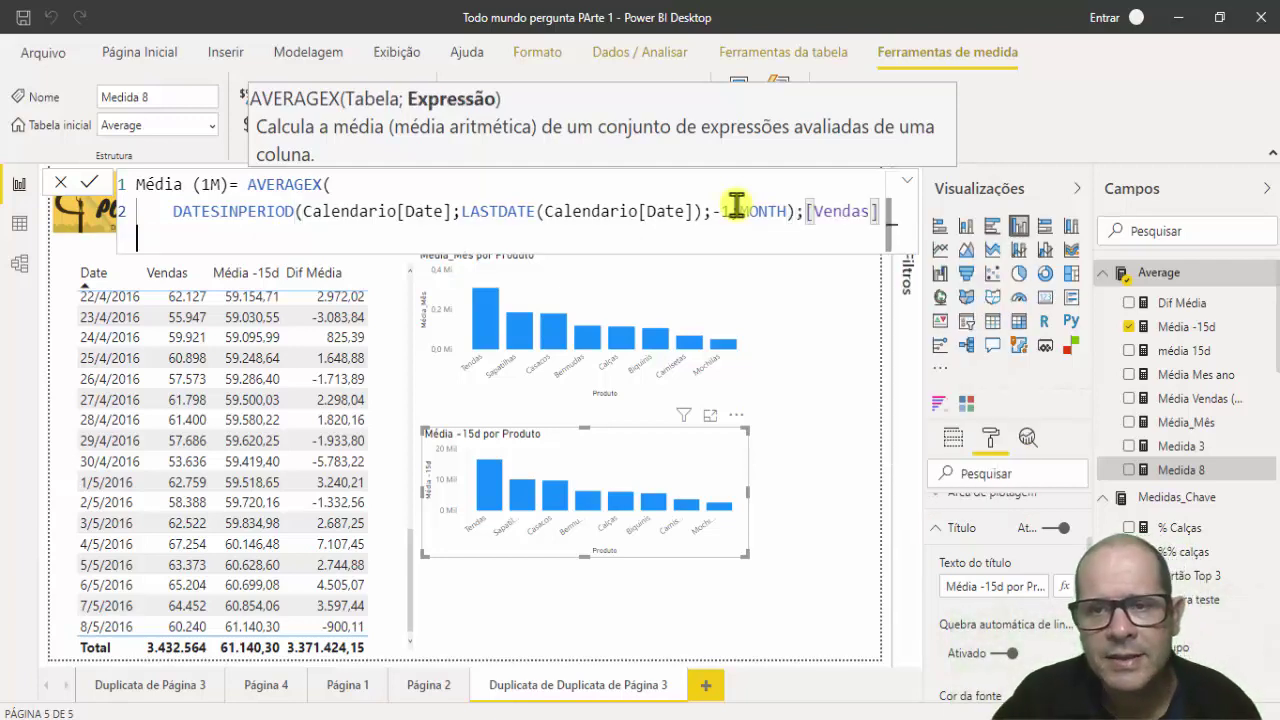
{"action": "type", "text": ")"}
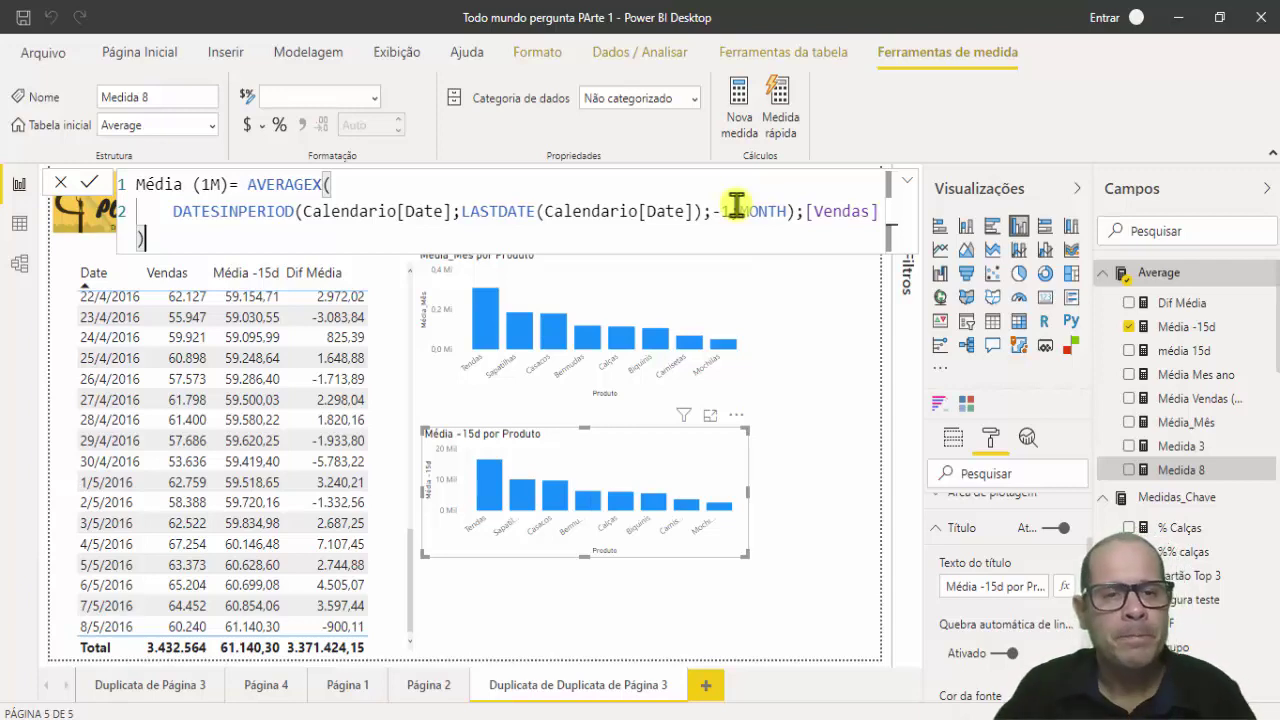
{"action": "key", "text": "Return"}
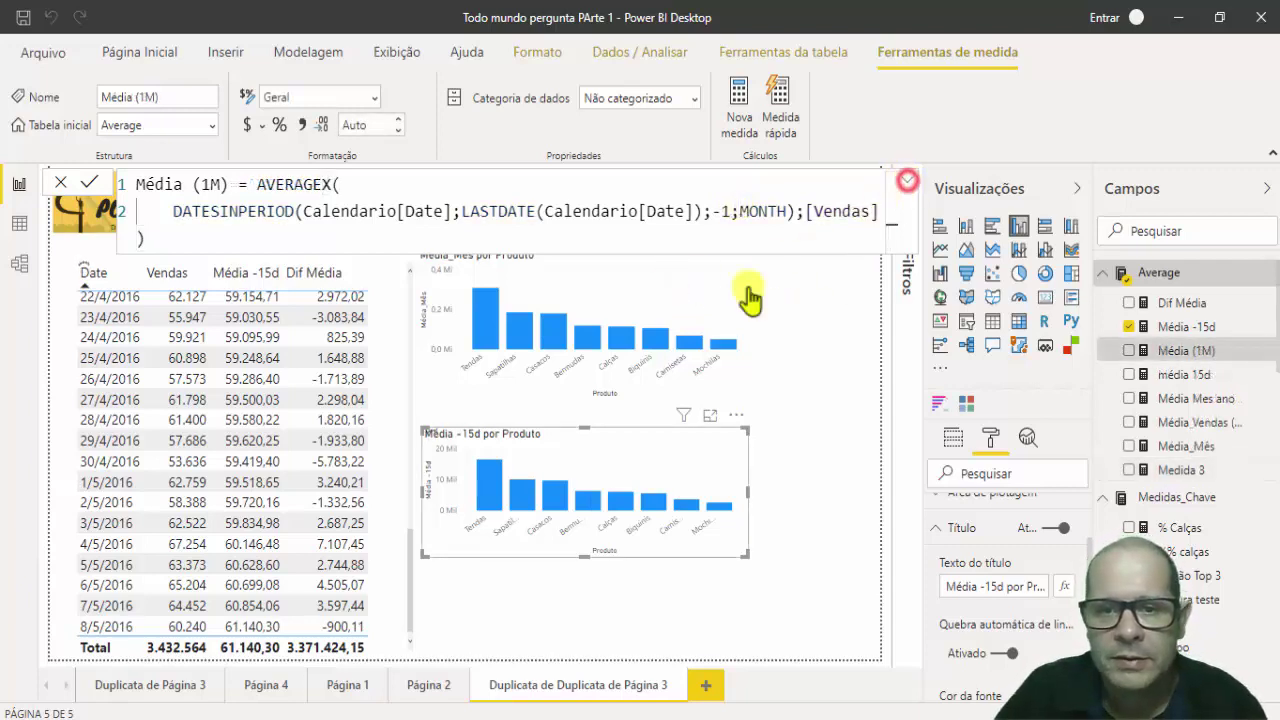
- Shrink the Média_Mês por Produto and Média -15d por Produto charts and move the second closer beneath the first
{"action": "left_click", "coordinate": [660, 318]}
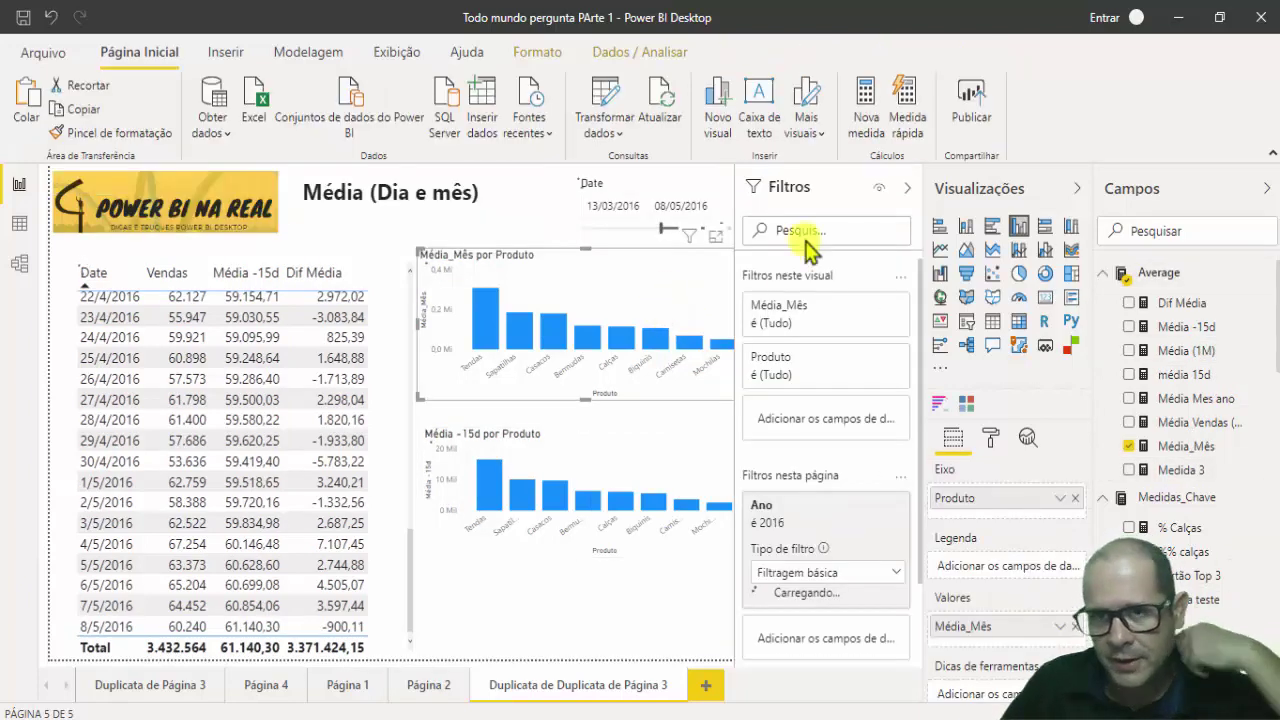
{"action": "left_click", "coordinate": [904, 194]}
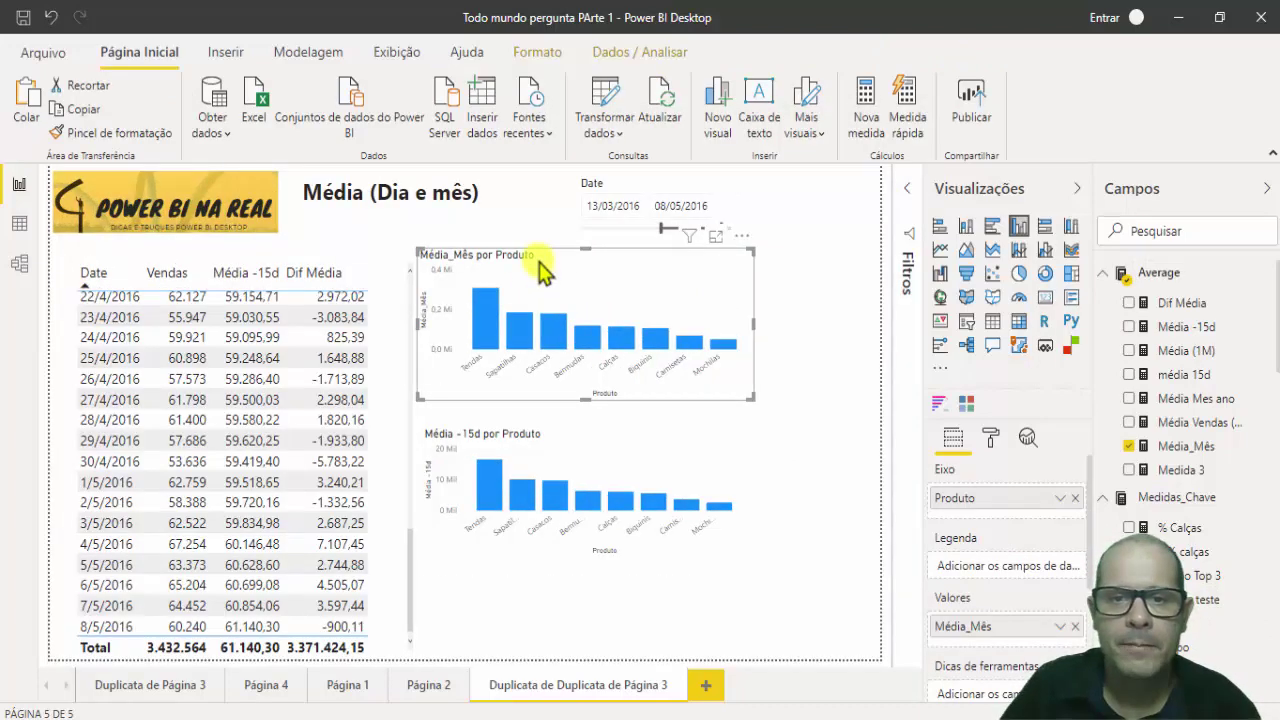
{"action": "mouse_move", "coordinate": [750, 396]}
{"action": "left_mouse_down"}
{"action": "mouse_move", "coordinate": [735, 410]}
{"action": "mouse_move", "coordinate": [642, 368]}
{"action": "left_mouse_up"}
{"action": "left_click_drag", "start_coordinate": [583, 425], "coordinate": [580, 417]}
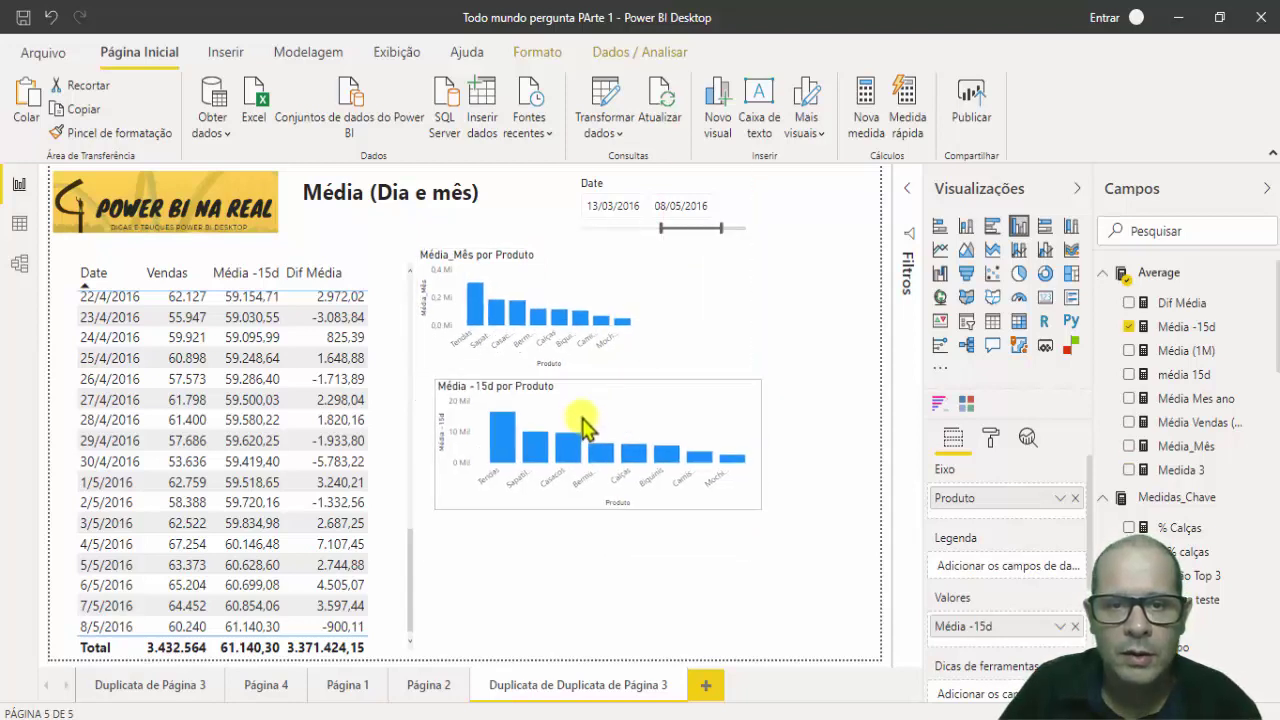
{"action": "mouse_move", "coordinate": [748, 512]}
{"action": "left_mouse_down"}
{"action": "mouse_move", "coordinate": [763, 529]}
{"action": "mouse_move", "coordinate": [760, 506]}
{"action": "mouse_move", "coordinate": [651, 491]}
{"action": "left_mouse_up"}
- Duplicate the Média -15d por Produto chart, place the copy below it, and replace the copy's value field with Média (1M)
{"action": "left_click", "coordinate": [612, 388]}
{"action": "left_click_drag", "start_coordinate": [613, 392], "coordinate": [592, 507]}
{"action": "key", "text": "ctrl+v"}
{"action": "left_click_drag", "start_coordinate": [650, 597], "coordinate": [705, 625]}
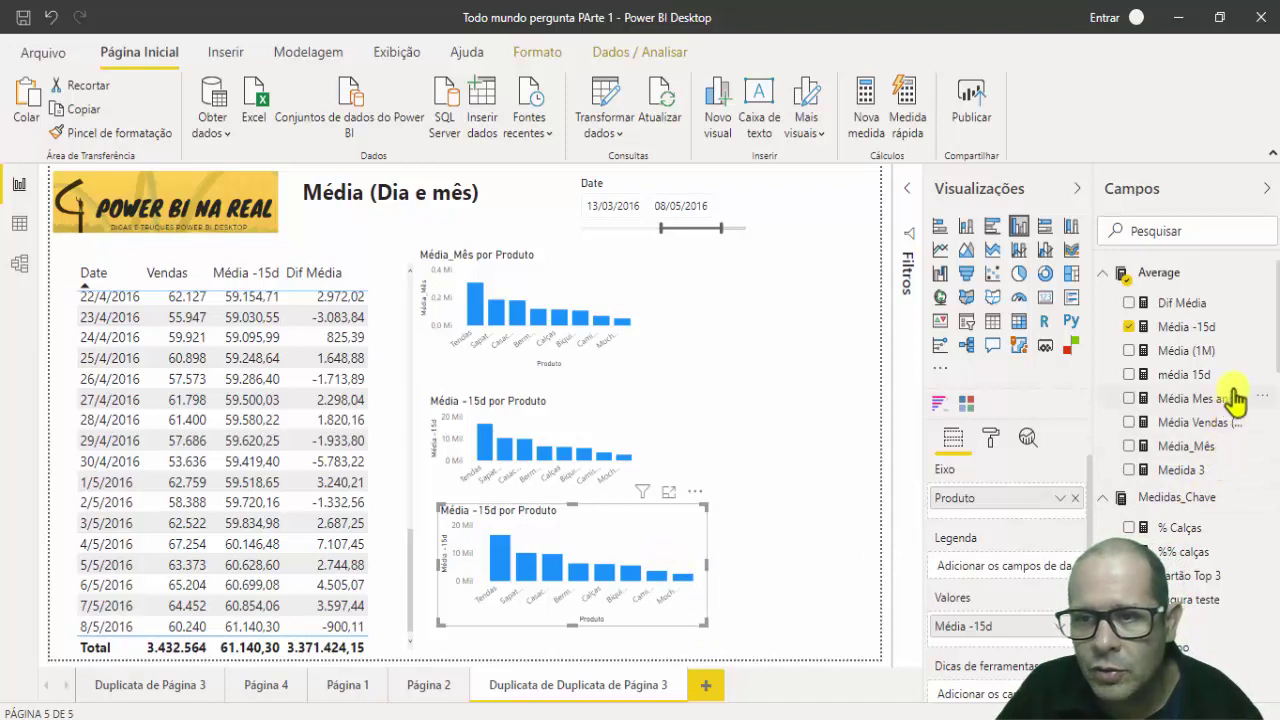
{"action": "mouse_move", "coordinate": [1200, 348]}
{"action": "left_mouse_down"}
{"action": "mouse_move", "coordinate": [1020, 541]}
{"action": "mouse_move", "coordinate": [1006, 632]}
{"action": "left_mouse_up"}
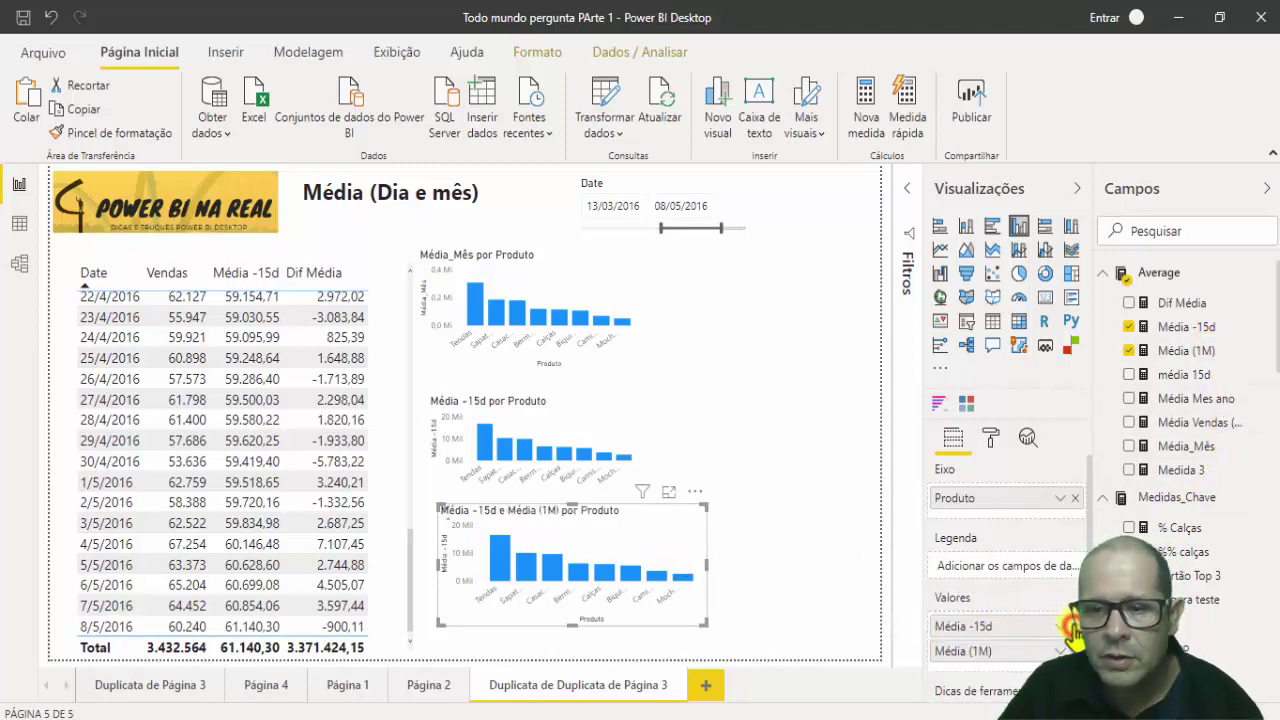
{"action": "left_click", "coordinate": [1075, 626]}
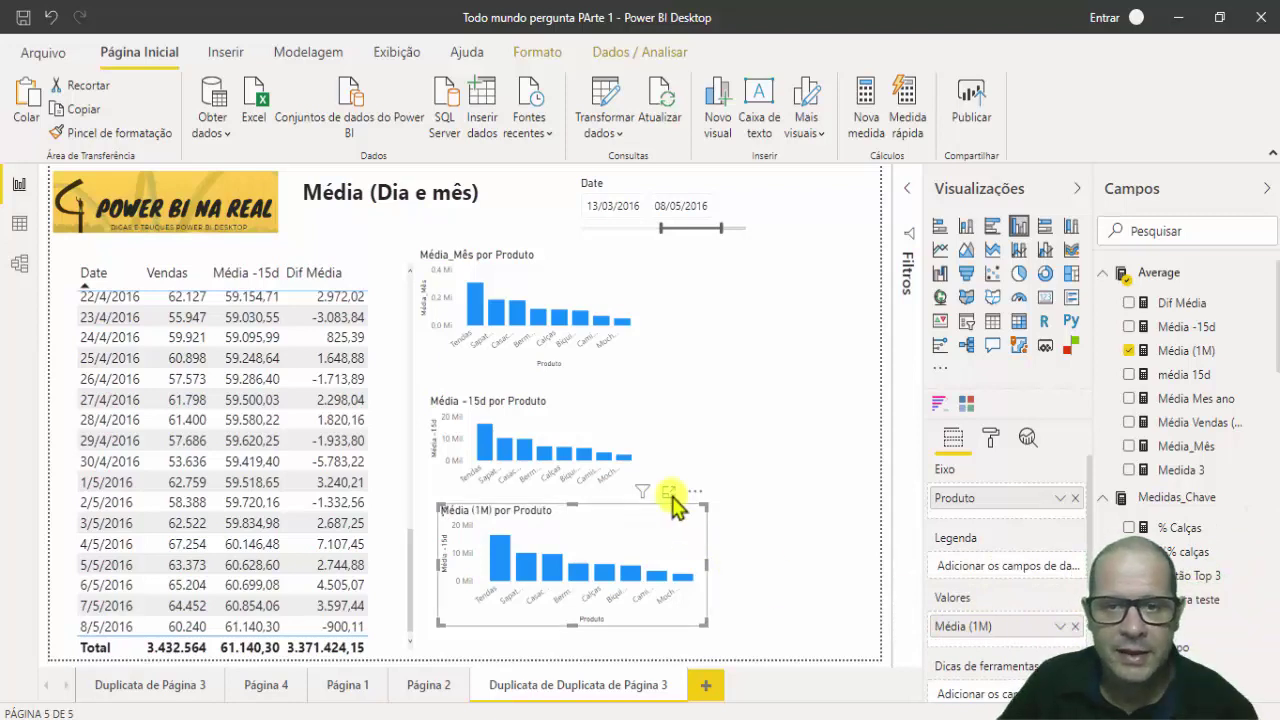
- Widen the Date slicer to 01/01/2016–31/05/2016 and check the Tendas bar in the Média (1M) chart
{"action": "left_click_drag", "start_coordinate": [661, 228], "coordinate": [310, 230]}
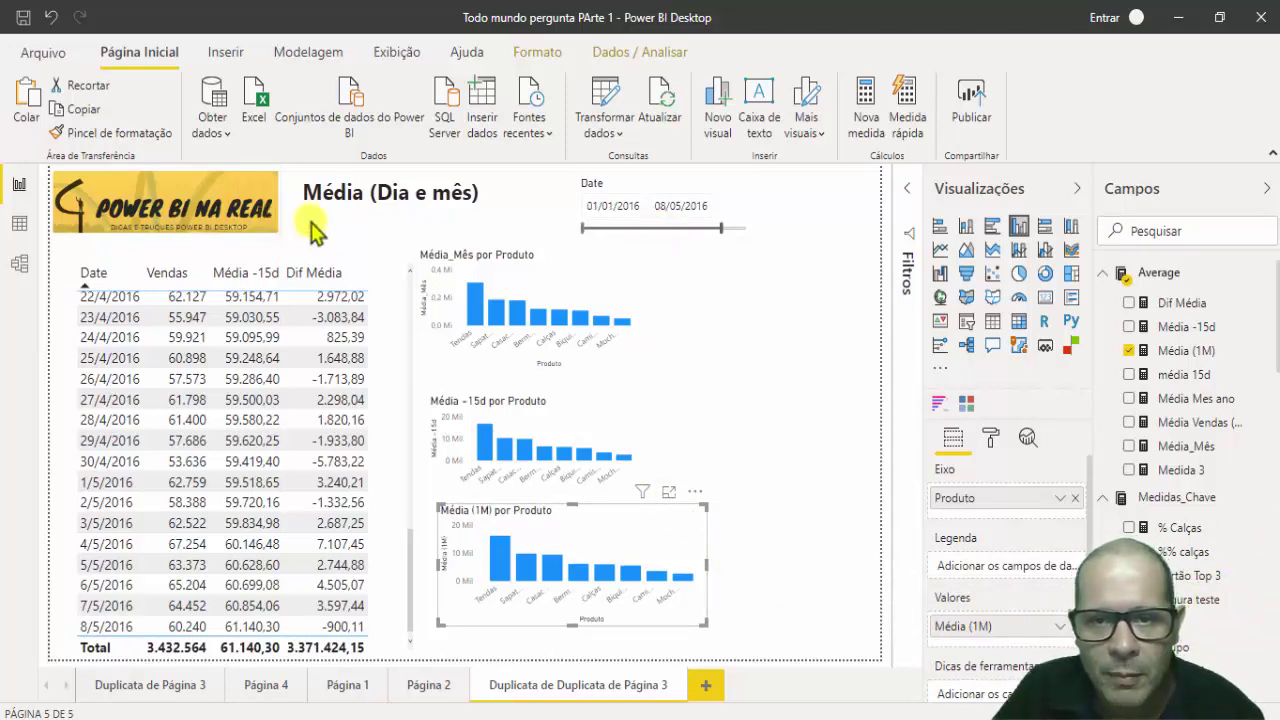
{"action": "left_click_drag", "start_coordinate": [723, 235], "coordinate": [749, 225]}
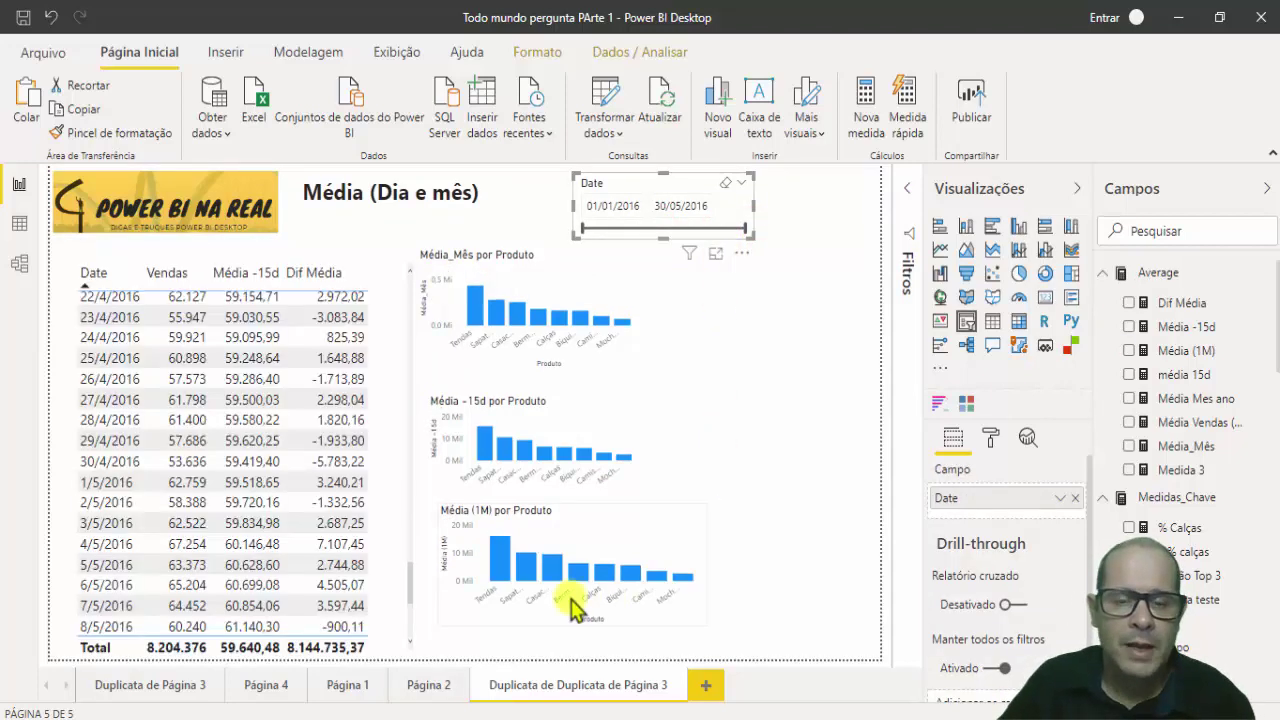
{"action": "mouse_move", "coordinate": [508, 568]}
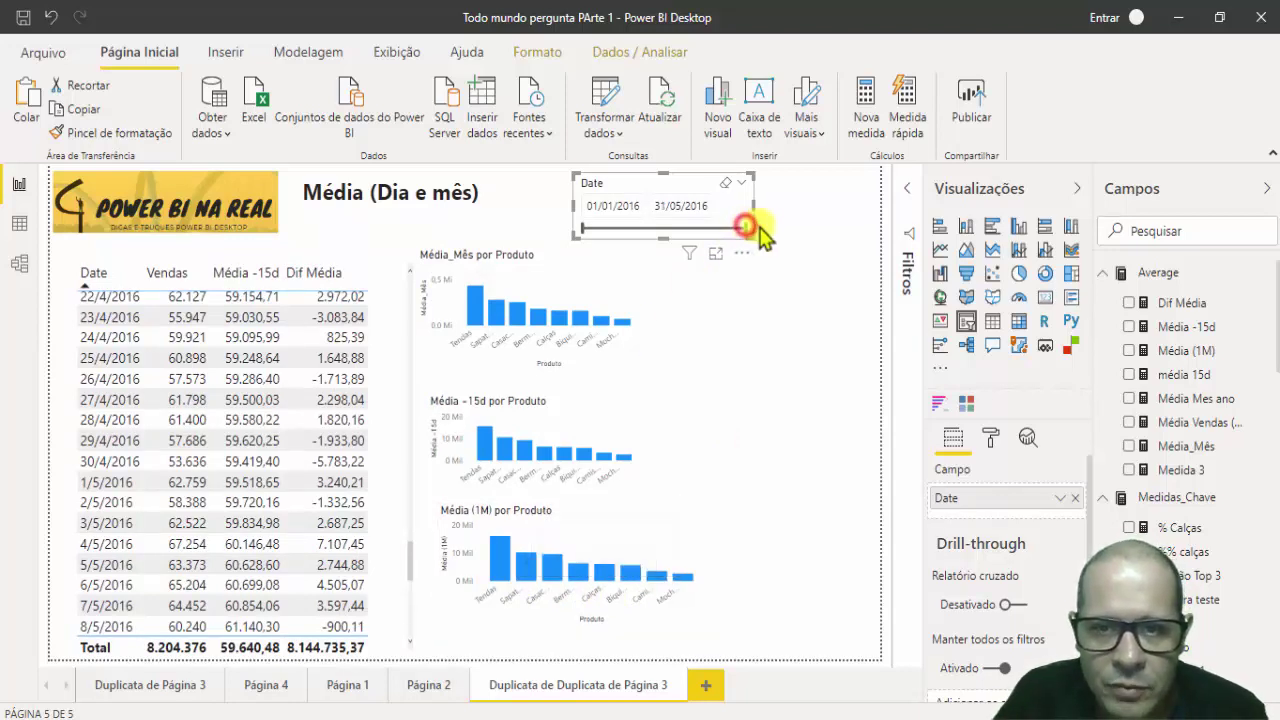
{"action": "left_click_drag", "start_coordinate": [749, 225], "coordinate": [751, 230]}
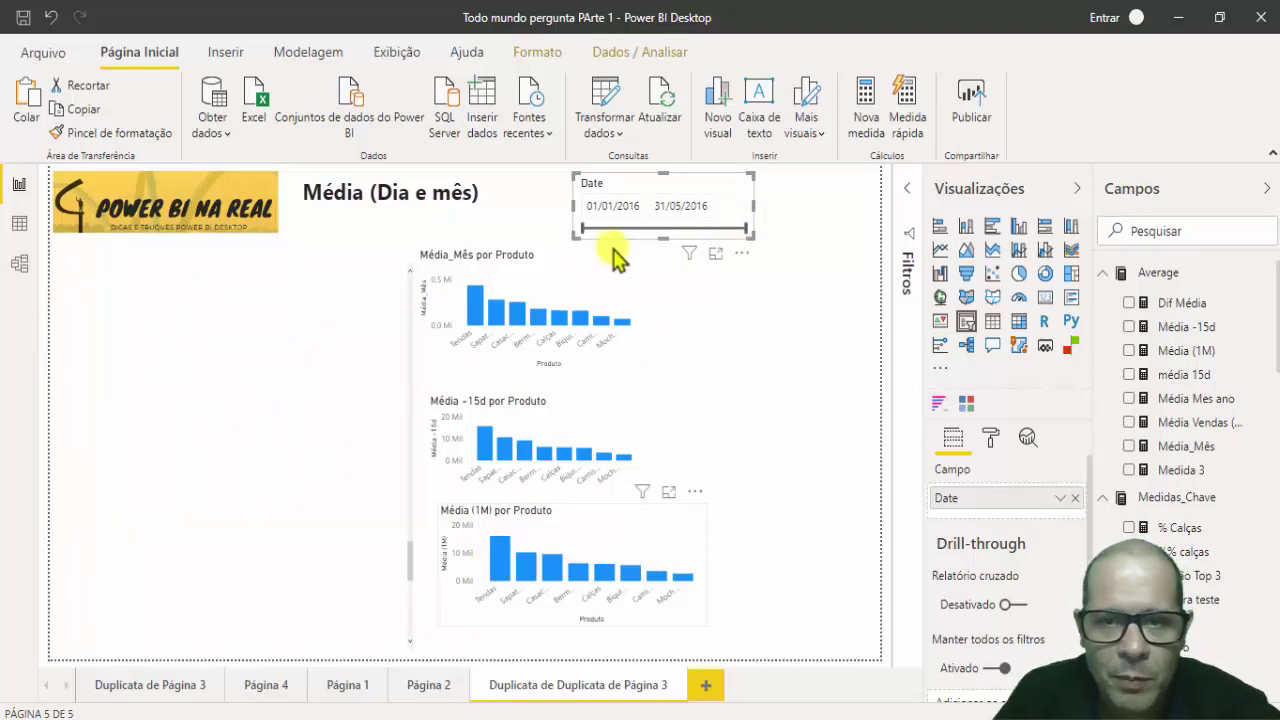
- Narrow the Date slicer to 26/03/2016–10/05/2016, checking the Tendas average in the Média (1M) chart
{"action": "left_click_drag", "start_coordinate": [582, 228], "coordinate": [675, 229]}
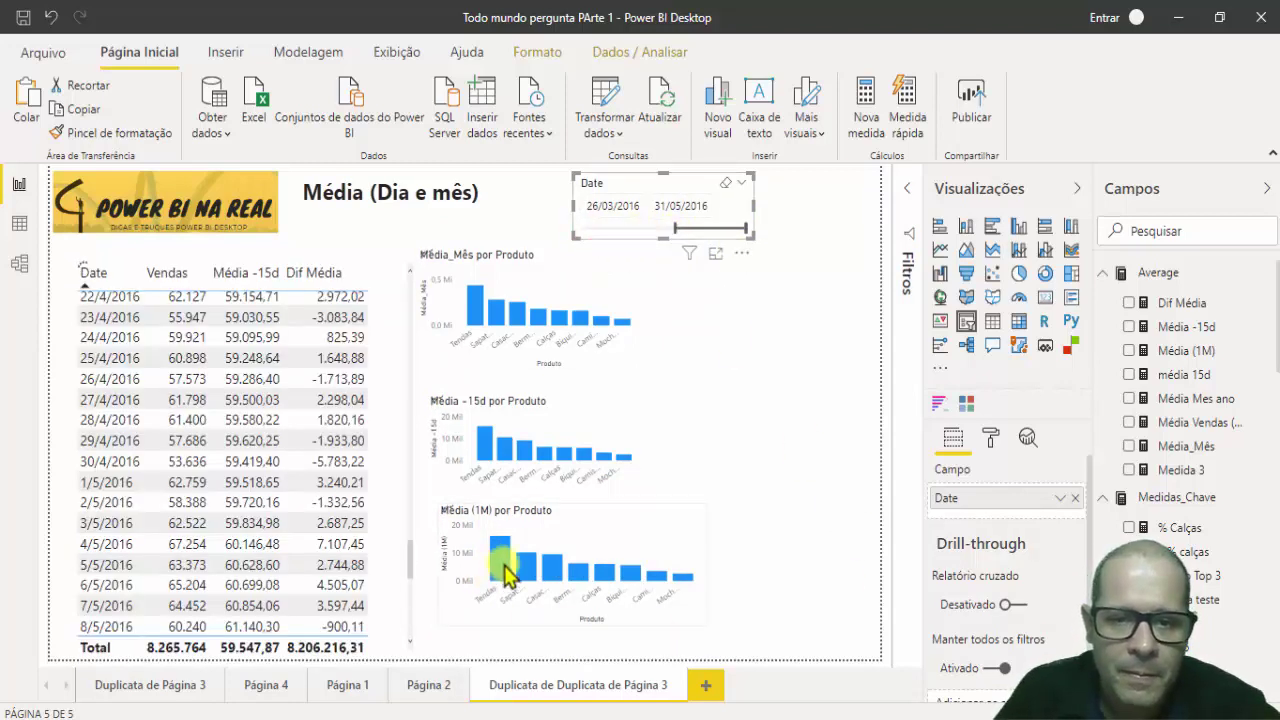
{"action": "mouse_move", "coordinate": [507, 574]}
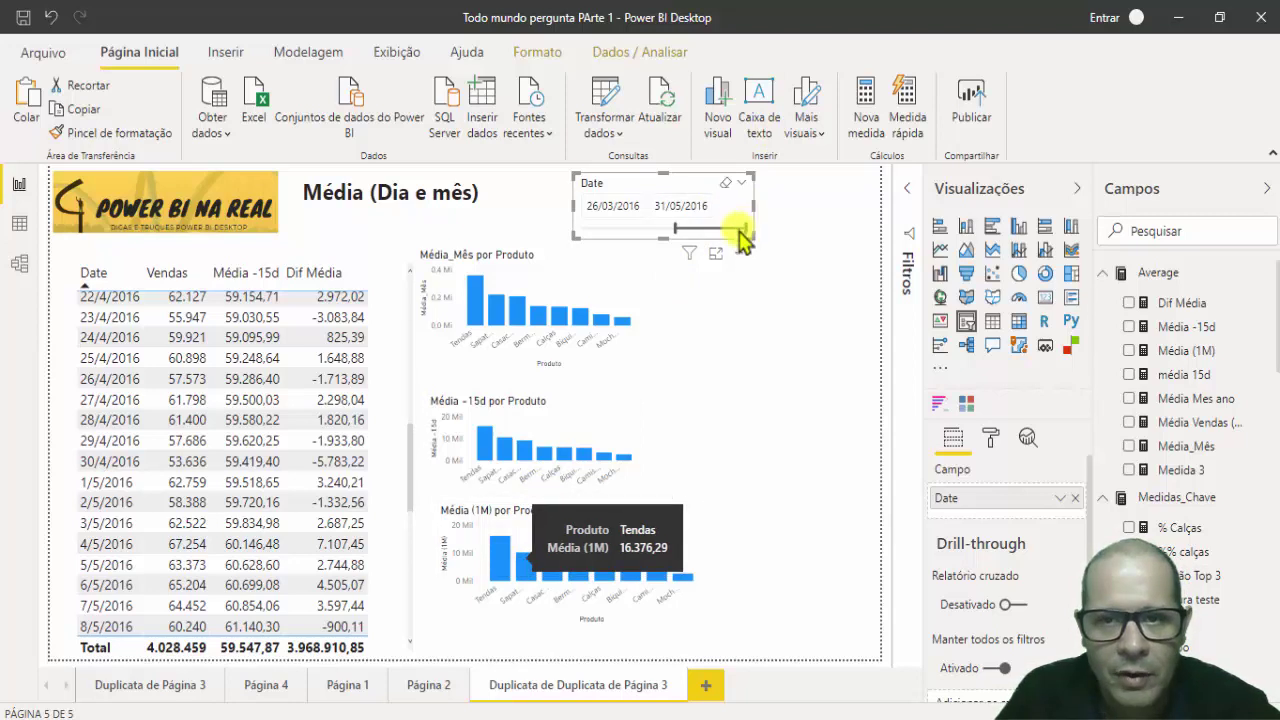
{"action": "left_click_drag", "start_coordinate": [745, 238], "coordinate": [719, 238]}
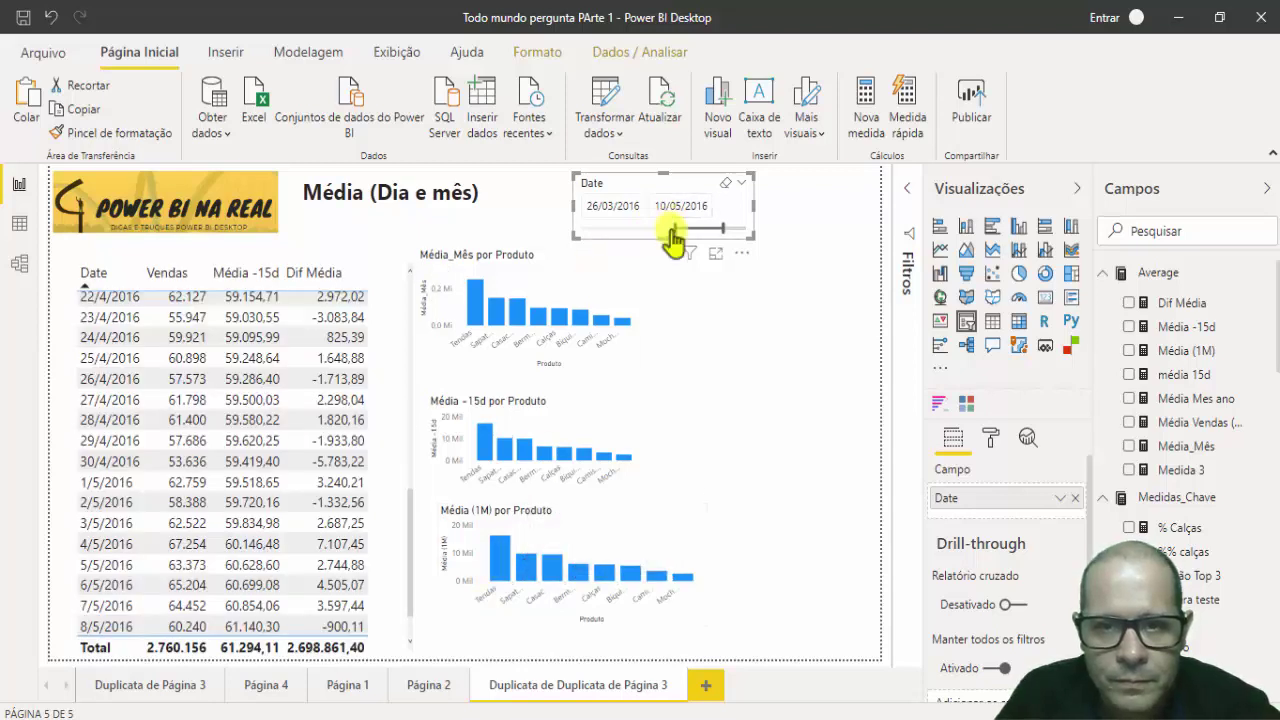
- Shift the Date slicer range to 12/01/2016–07/02/2016 while comparing product averages in the Média (1M) chart
{"action": "left_click_drag", "start_coordinate": [669, 228], "coordinate": [610, 228]}
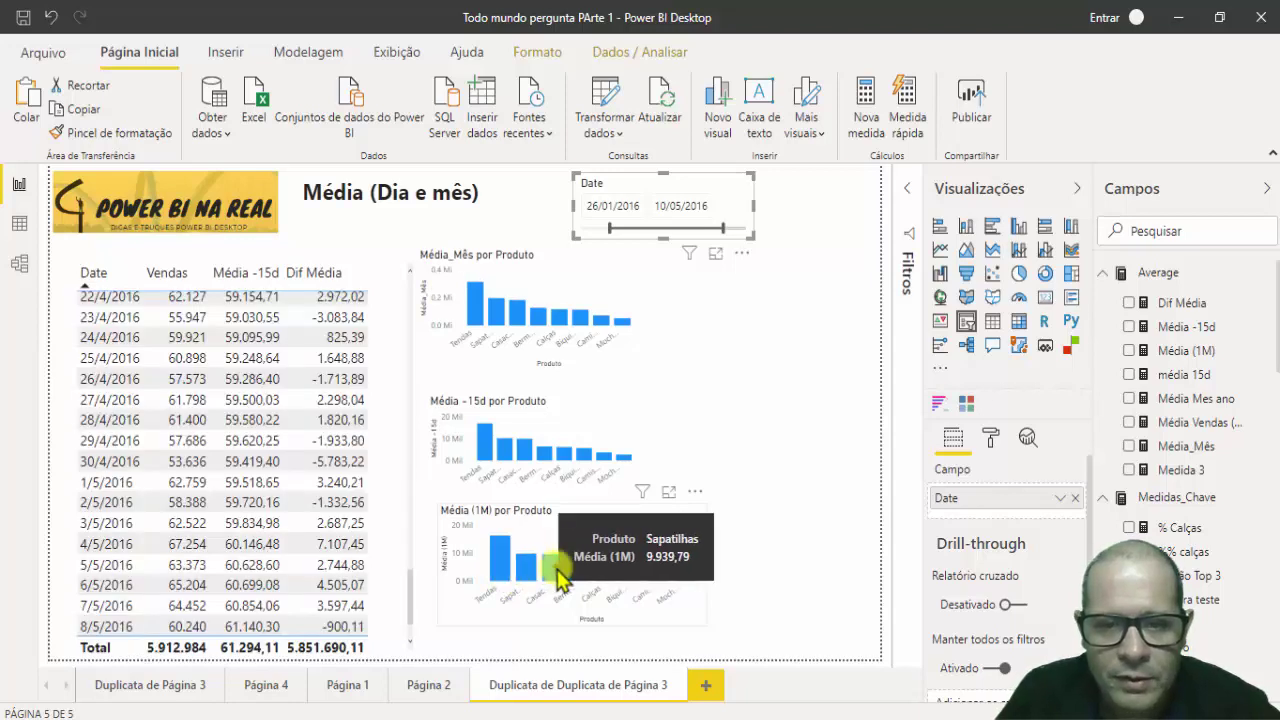
{"action": "left_click_drag", "start_coordinate": [742, 236], "coordinate": [640, 228]}
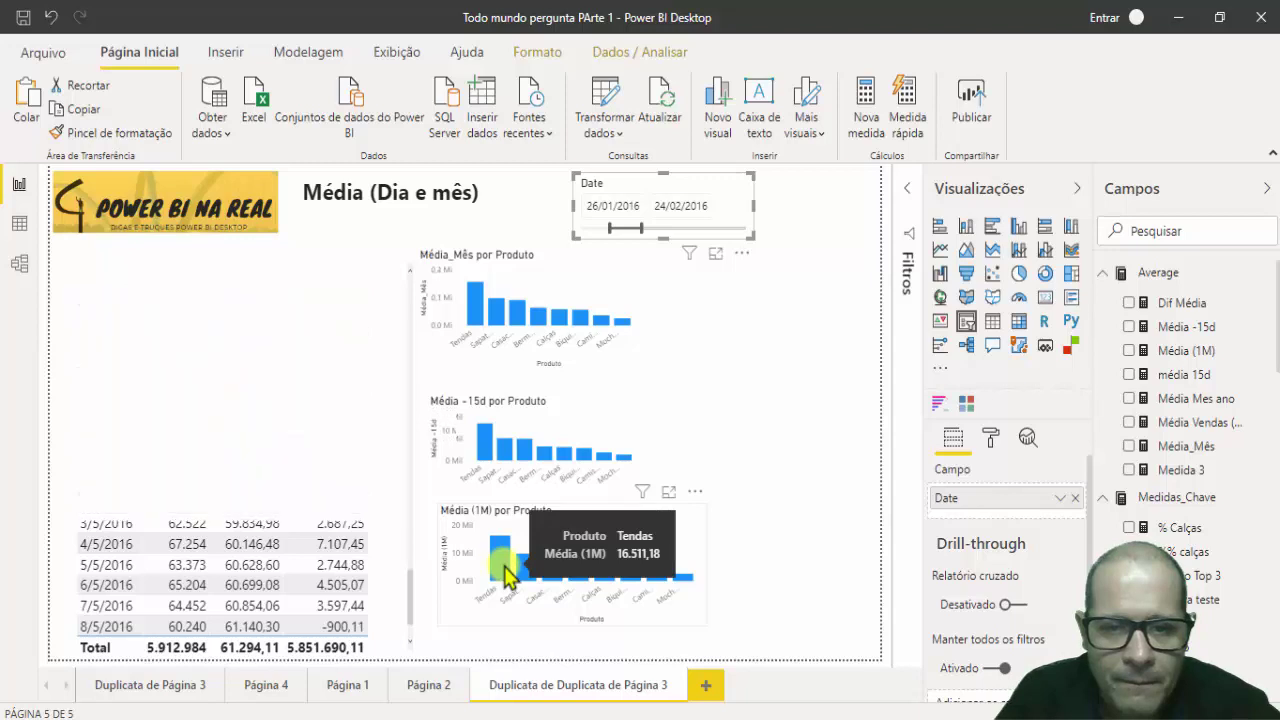
{"action": "left_click", "coordinate": [641, 228]}
{"action": "left_click_drag", "start_coordinate": [641, 228], "coordinate": [594, 229]}
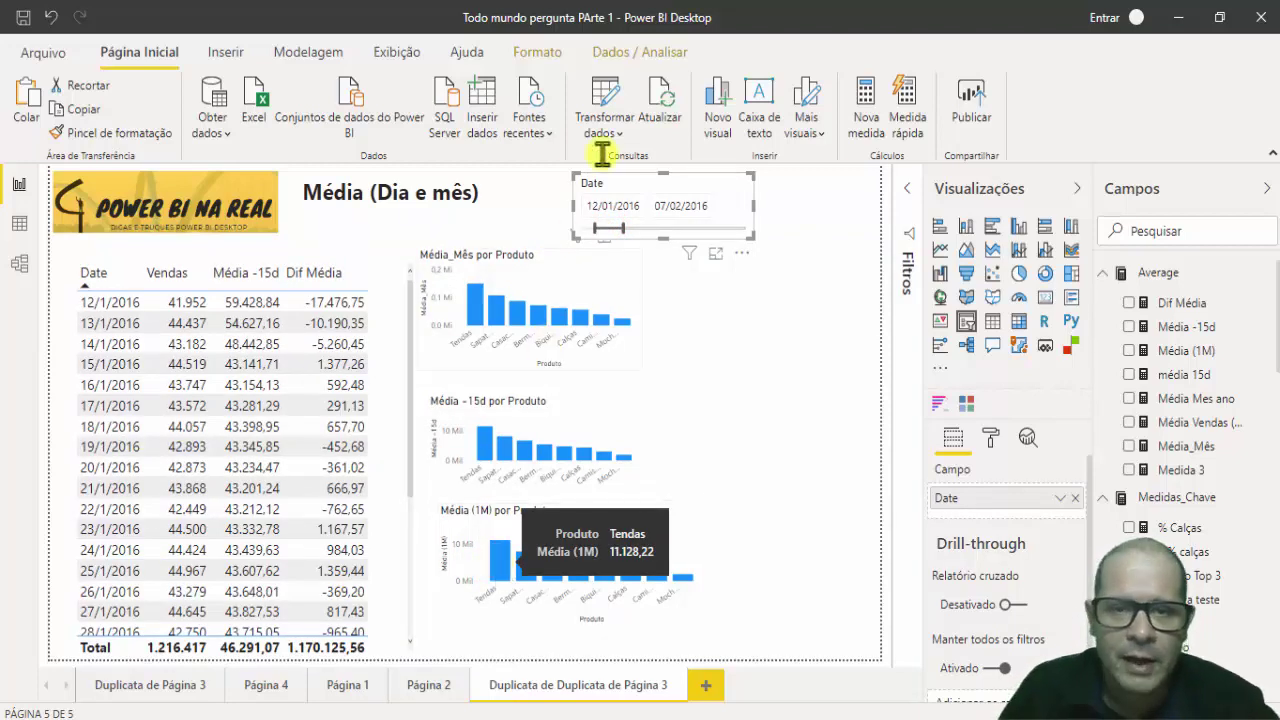
- Set the Date slicer's end date to 13/03/2016 and select the Média (1M) por Produto chart
{"action": "left_click_drag", "start_coordinate": [623, 228], "coordinate": [625, 228]}
{"action": "left_click", "coordinate": [663, 207]}
{"action": "type", "text": "13/03/2016"}
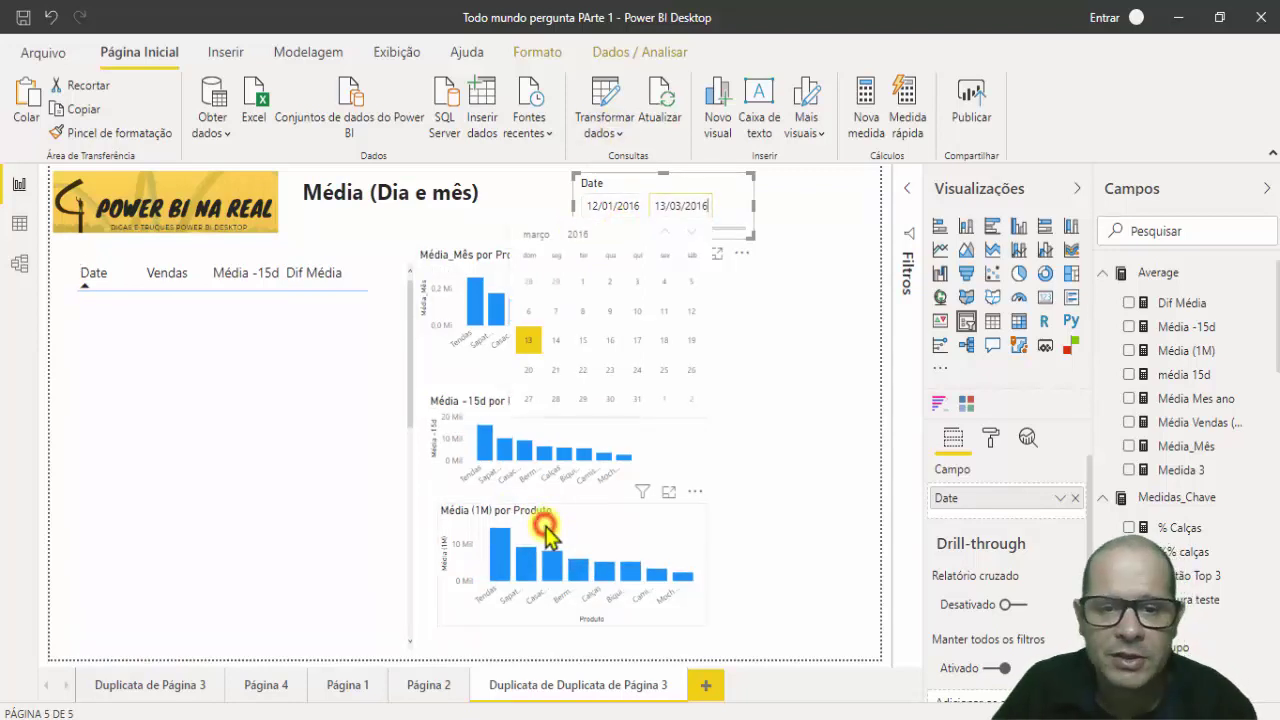
{"action": "left_click", "coordinate": [549, 535]}
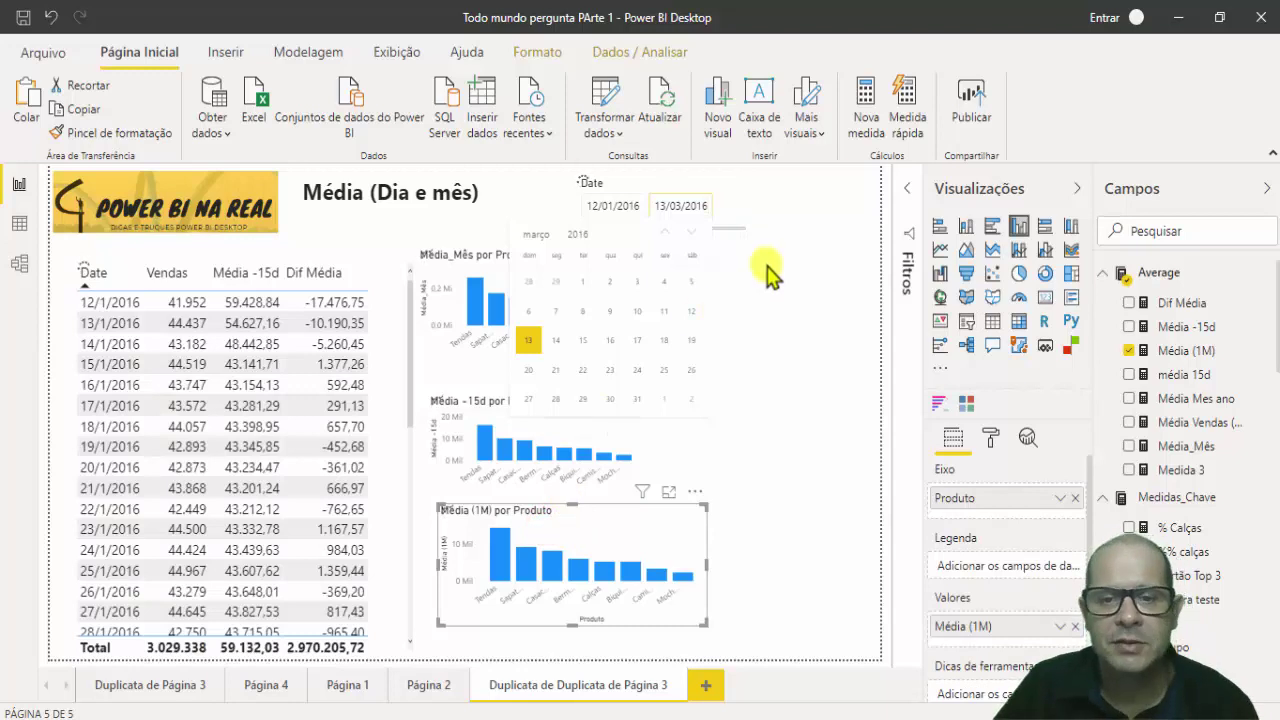
- Close the slicer's calendar and delete the Média (1M) por Produto chart from the page
{"action": "left_click", "coordinate": [752, 300]}
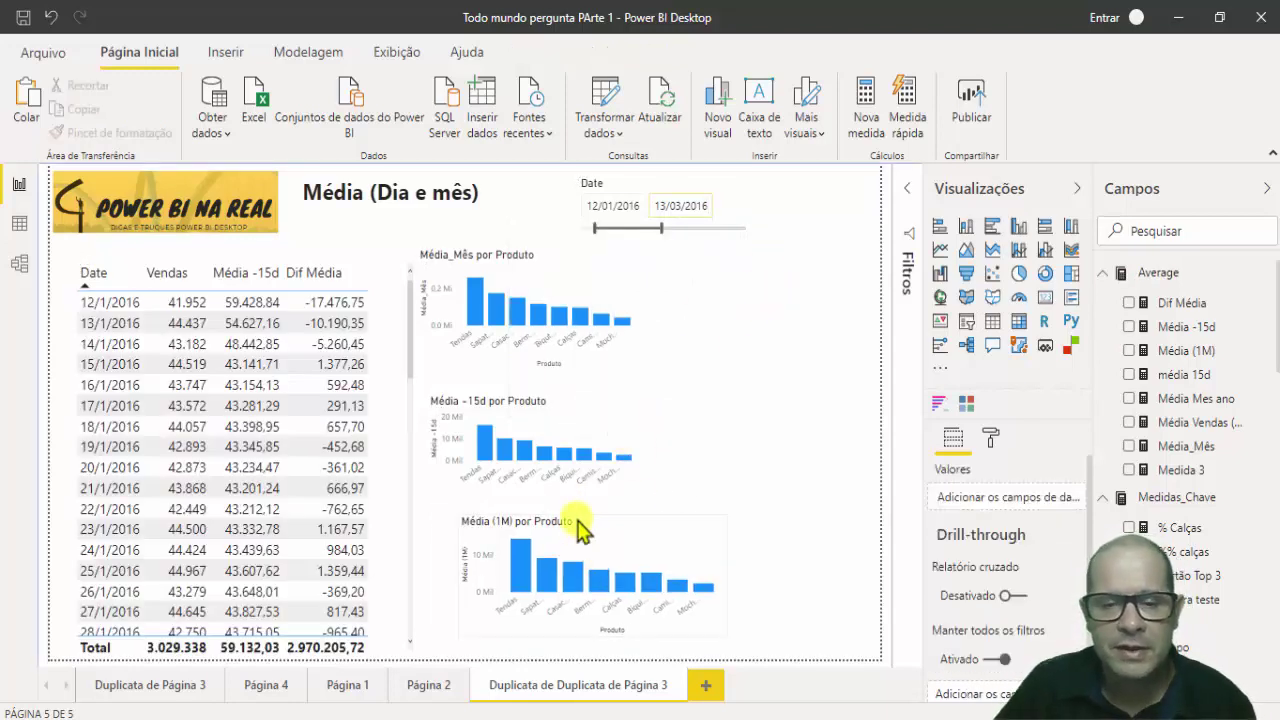
{"action": "left_click", "coordinate": [575, 525]}
{"action": "key", "text": "Delete"}
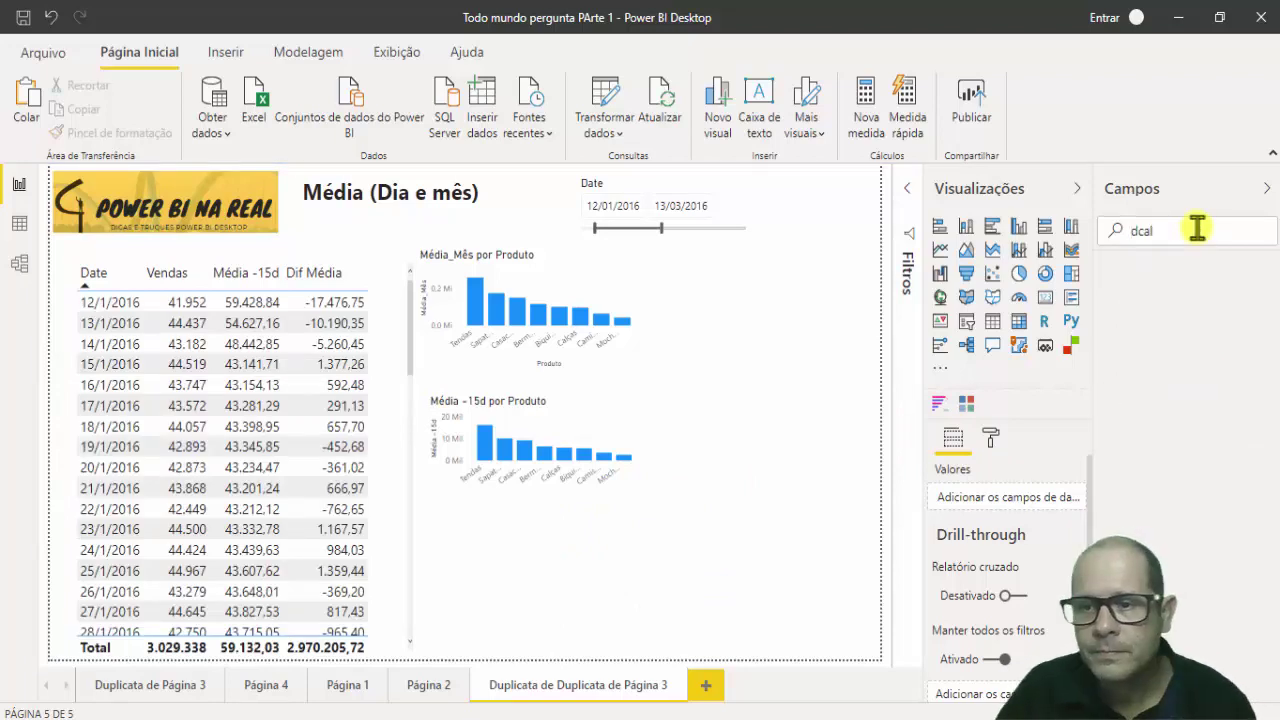
- Search the fields for "cale" and create a new chart from Calendario's Date field below the Média -15d por Produto chart
{"action": "key", "text": "BackSpace"}
{"action": "key", "text": "BackSpace"}
{"action": "key", "text": "BackSpace"}
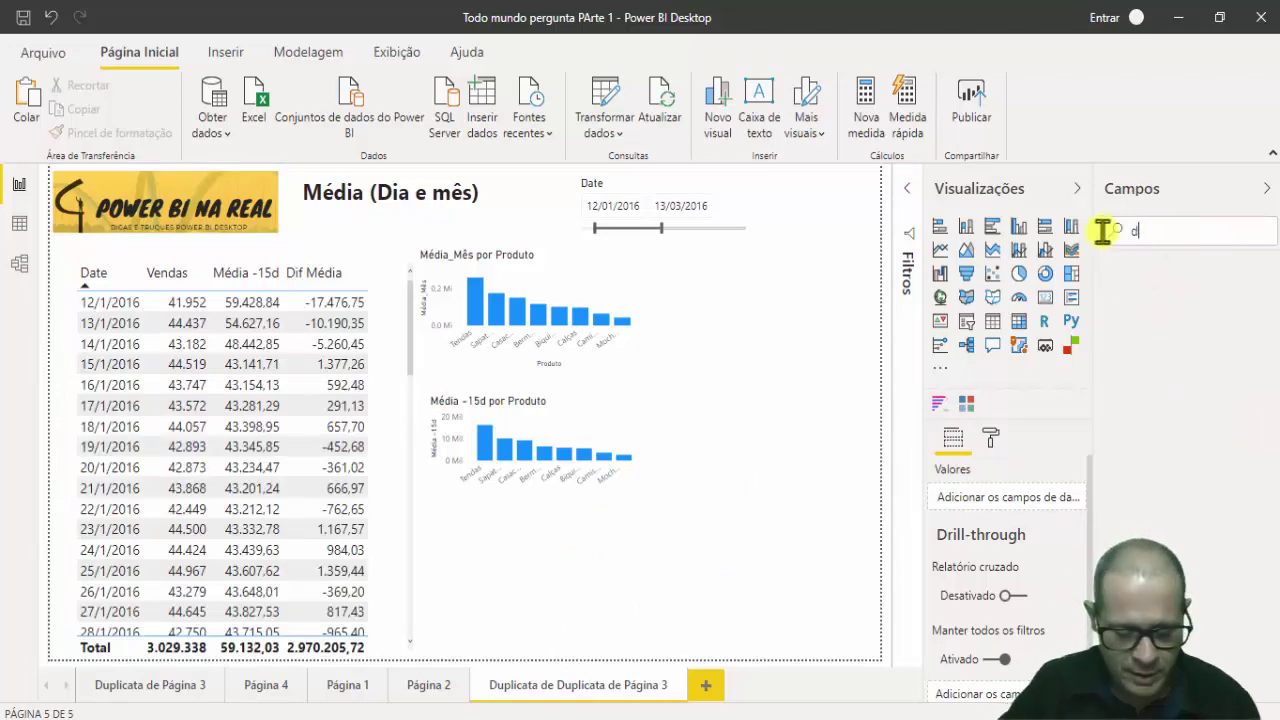
{"action": "key", "text": "BackSpace"}
{"action": "key", "text": "BackSpace"}
{"action": "key", "text": "BackSpace"}
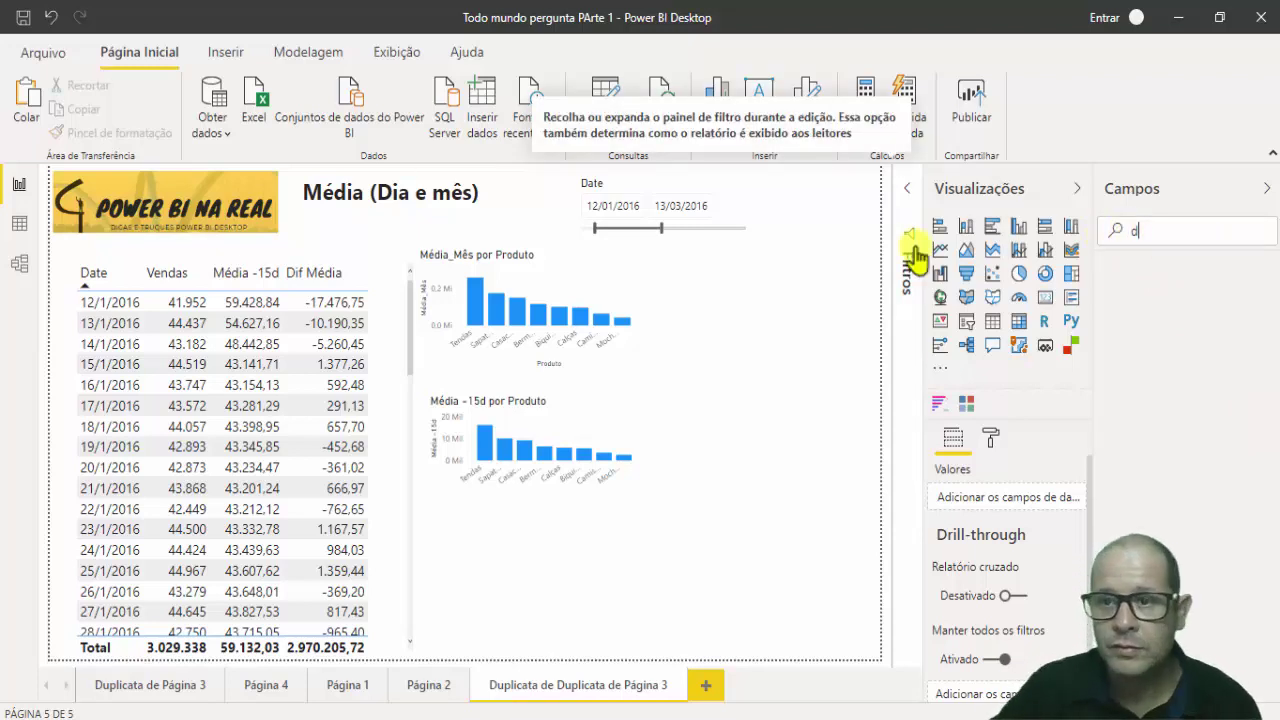
{"action": "left_click", "coordinate": [1166, 230]}
{"action": "key", "text": "BackSpace"}
{"action": "type", "text": "cale"}
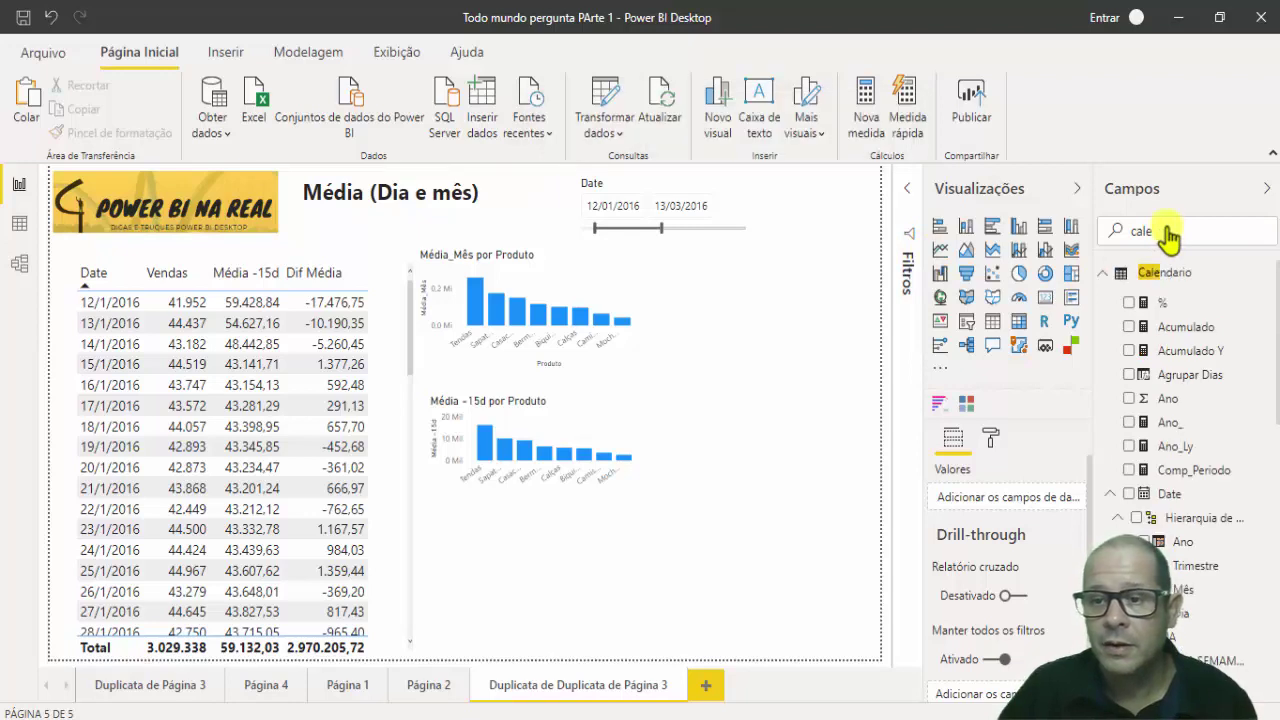
{"action": "scroll", "coordinate": [1220, 575], "scroll_direction": "down", "scroll_amount": 4}
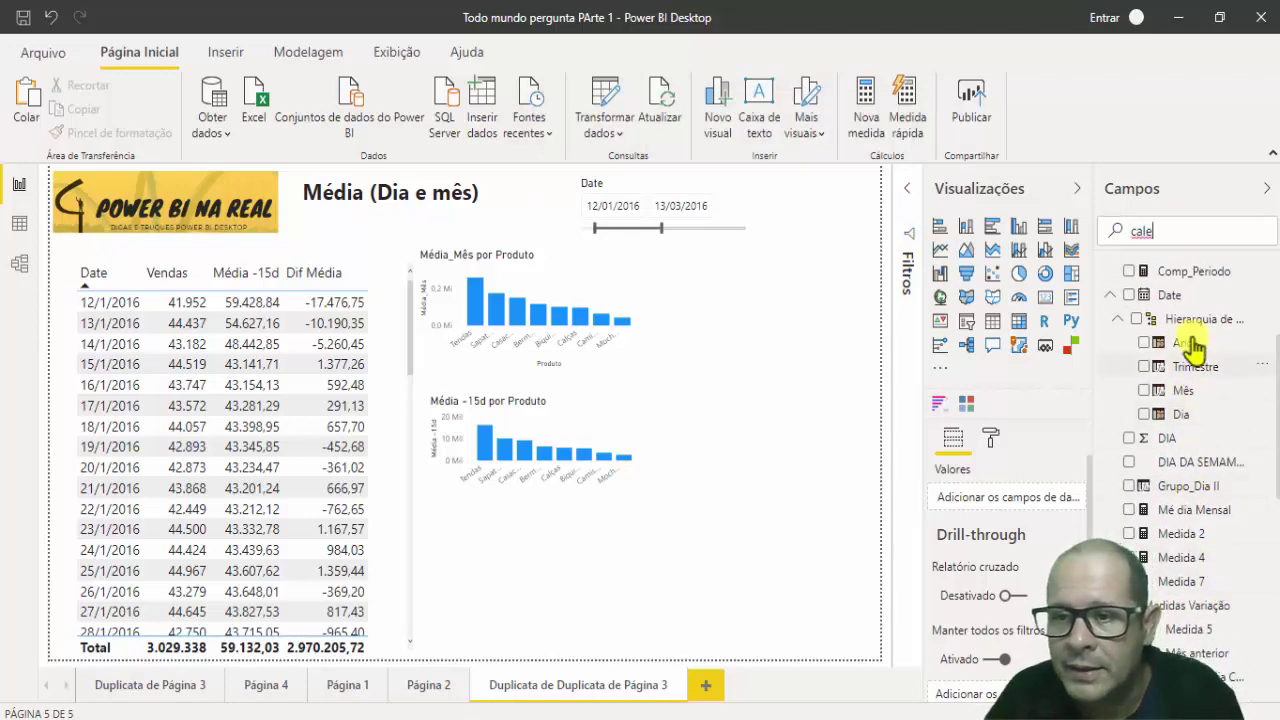
{"action": "scroll", "coordinate": [1187, 490], "scroll_direction": "down", "scroll_amount": 4}
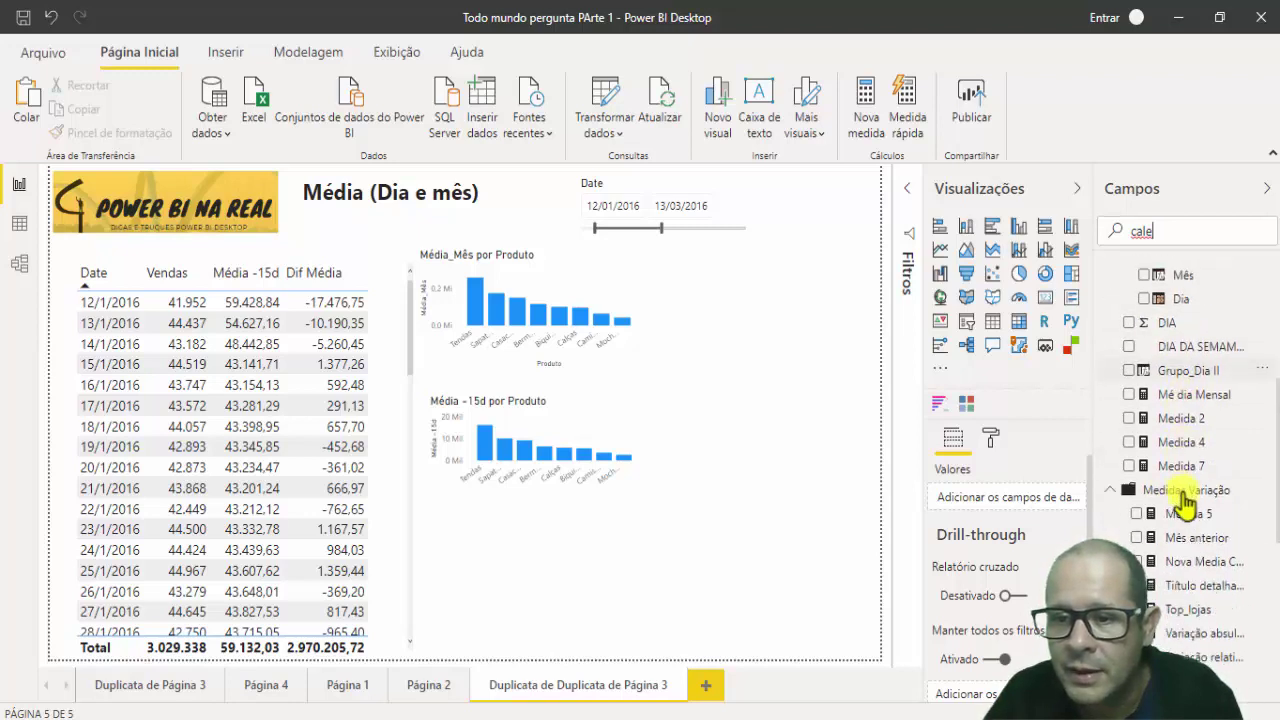
{"action": "scroll", "coordinate": [1198, 537], "scroll_direction": "up", "scroll_amount": 8}
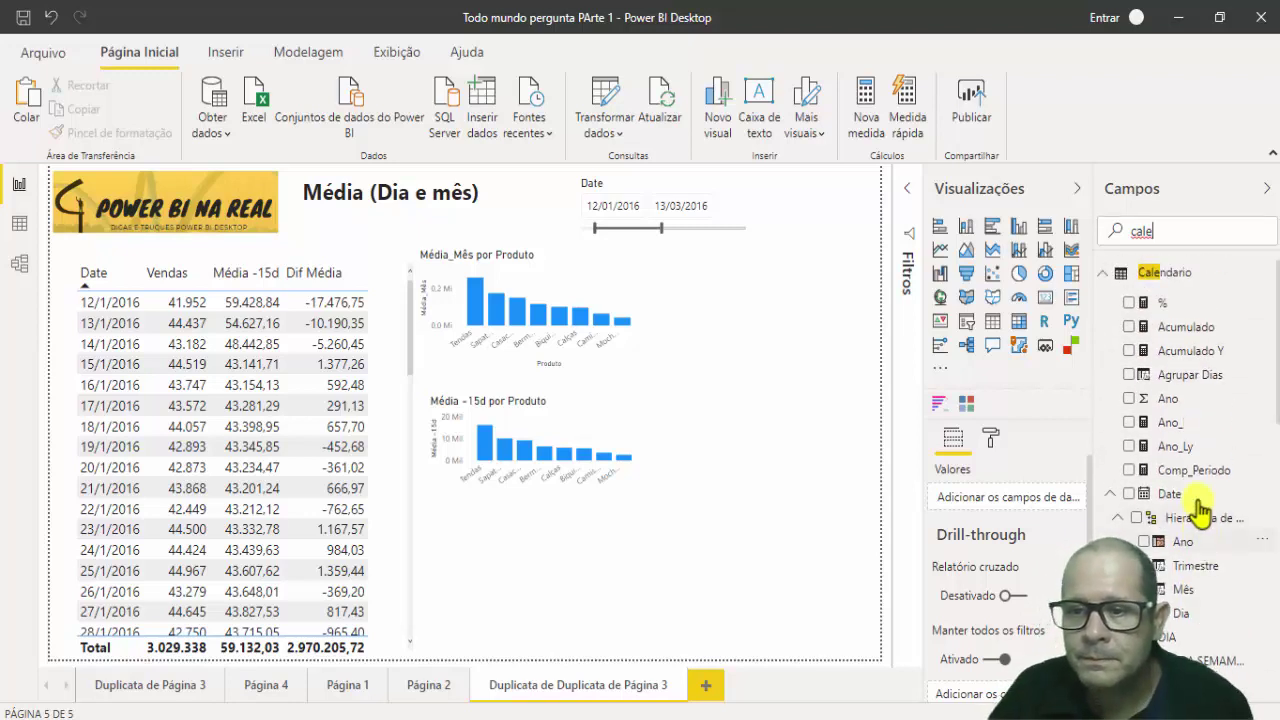
{"action": "left_click_drag", "start_coordinate": [1028, 532], "coordinate": [617, 600]}
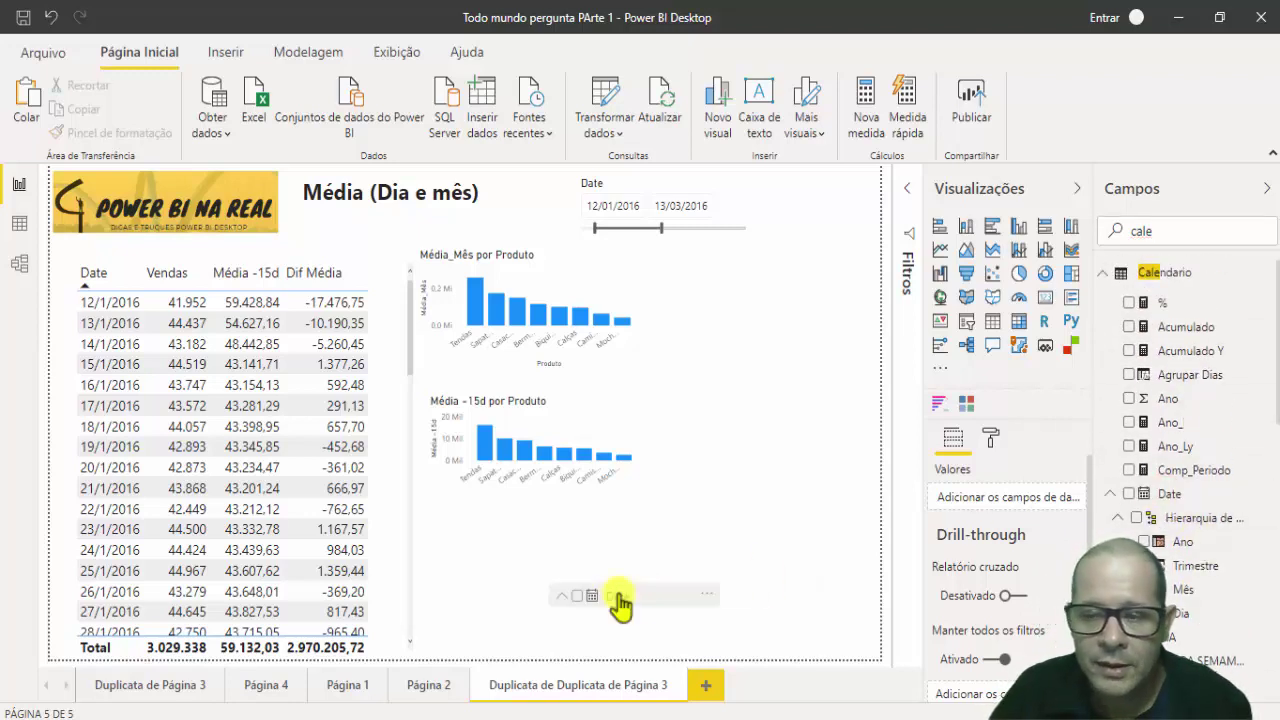
- Search the fields for "venda", add the Vendas measure to the new Date chart, and convert it to a line chart
{"action": "type", "text": "e"}
{"action": "left_click_drag", "start_coordinate": [1175, 230], "coordinate": [1100, 236]}
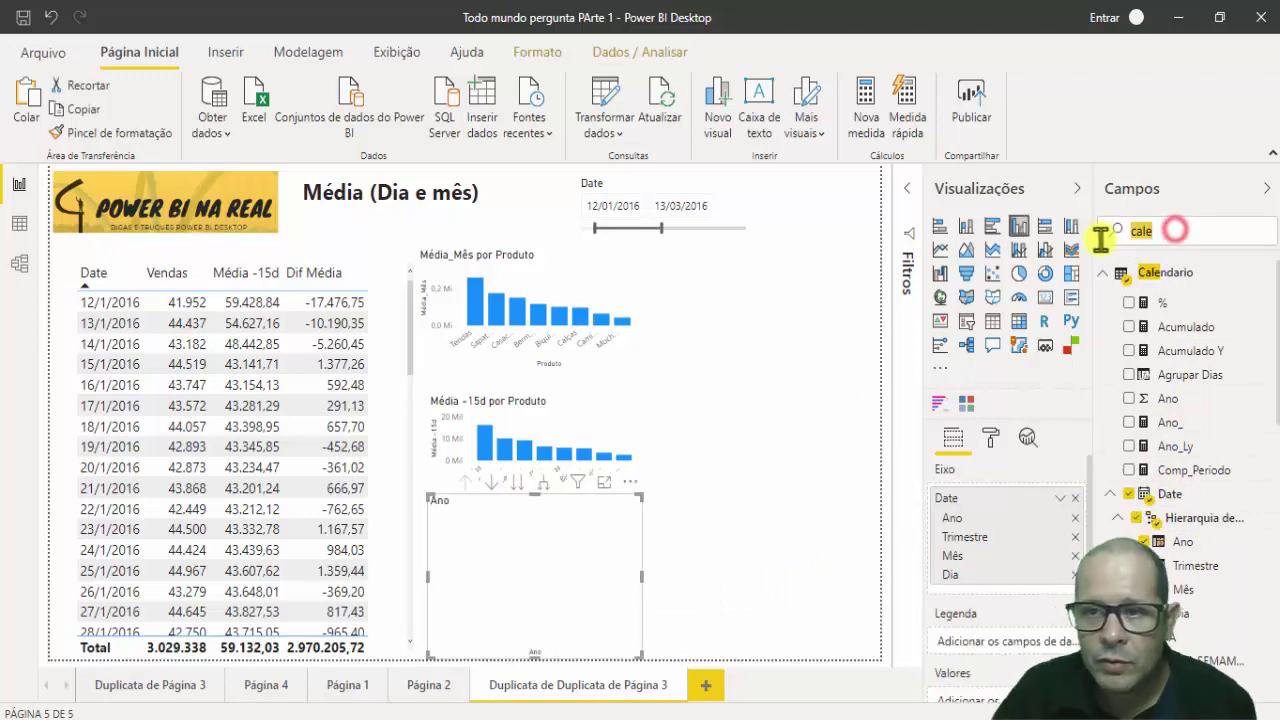
{"action": "type", "text": "venda"}
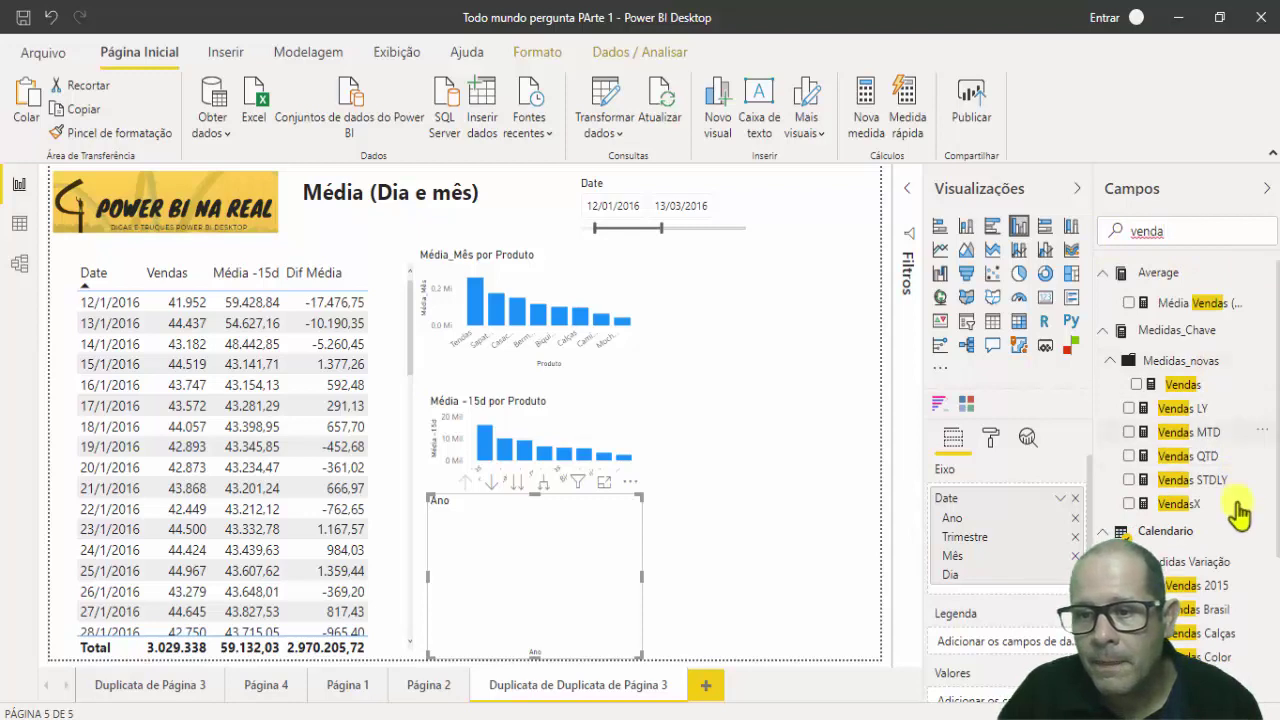
{"action": "scroll", "coordinate": [1239, 514], "scroll_direction": "down", "scroll_amount": 3}
{"action": "scroll", "coordinate": [1188, 376], "scroll_direction": "up", "scroll_amount": 2}
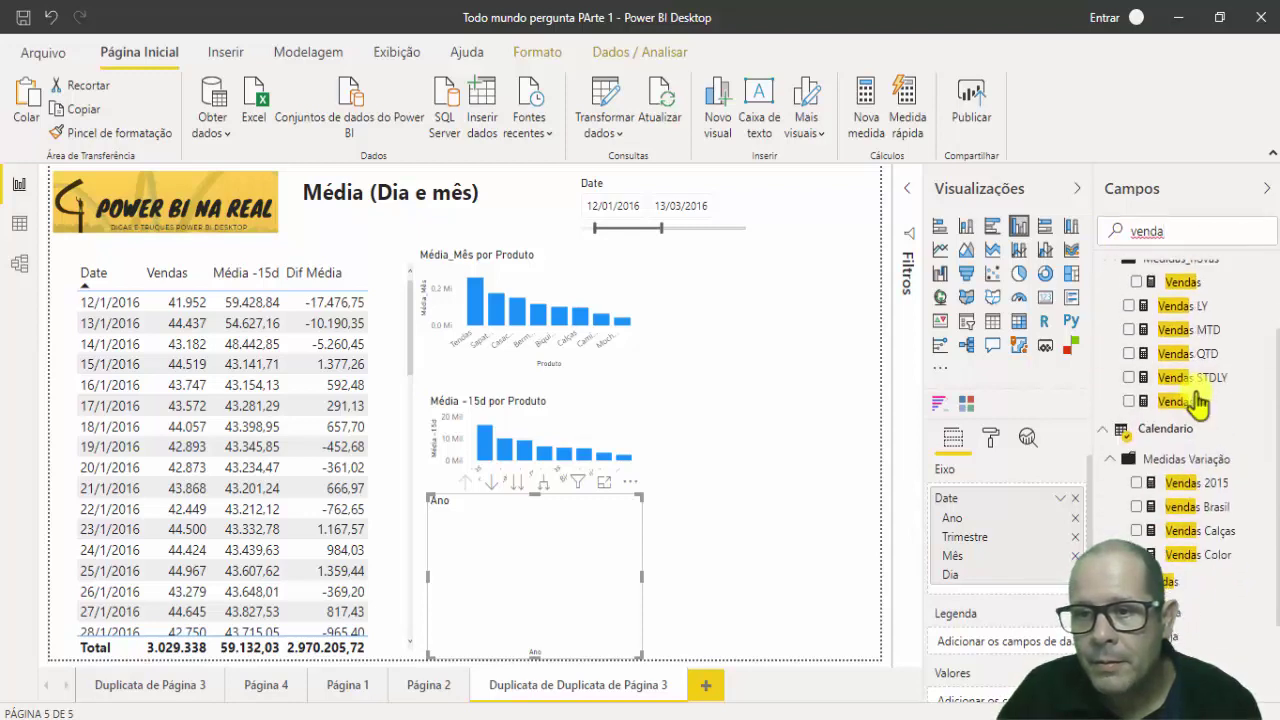
{"action": "left_click_drag", "start_coordinate": [1182, 285], "coordinate": [790, 634]}
{"action": "left_click", "coordinate": [945, 250]}
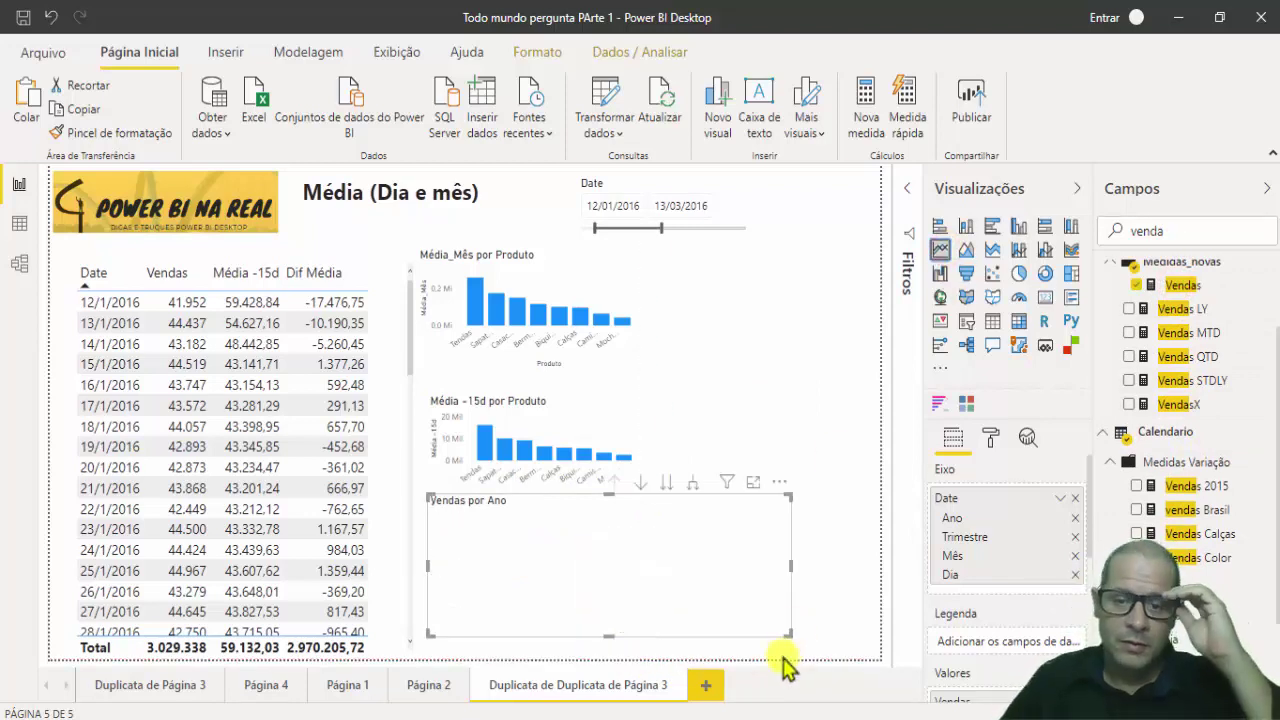
- Widen the Vendas por Ano line chart slightly and extend the Date slicer to 01/01/2016–31/05/2016
{"action": "left_click_drag", "start_coordinate": [790, 634], "coordinate": [829, 638]}
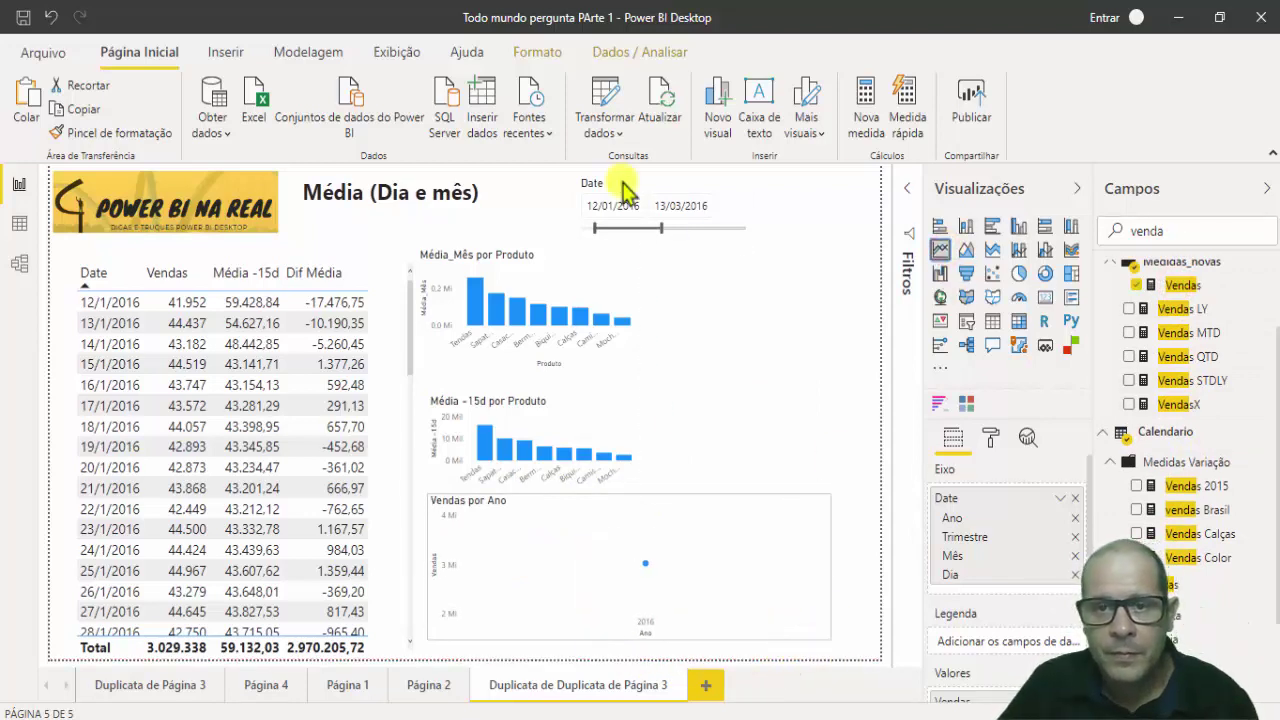
{"action": "left_click_drag", "start_coordinate": [665, 229], "coordinate": [768, 240]}
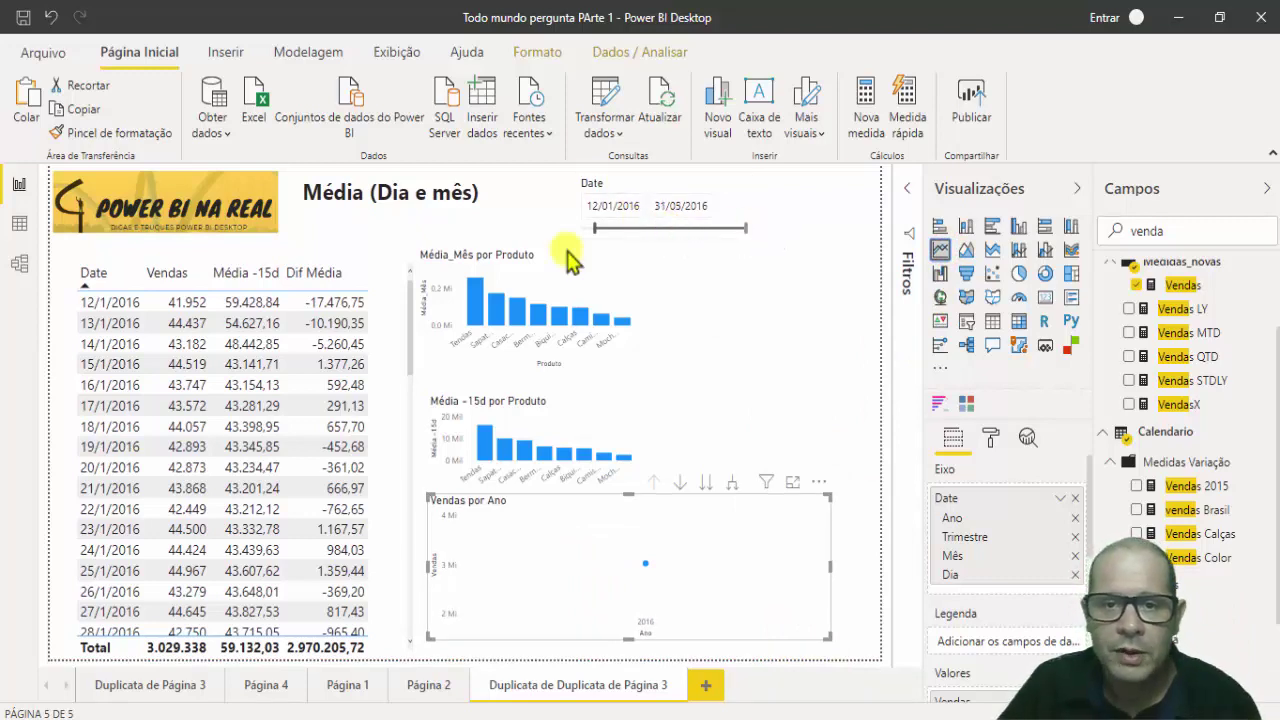
{"action": "left_click_drag", "start_coordinate": [588, 240], "coordinate": [560, 234]}
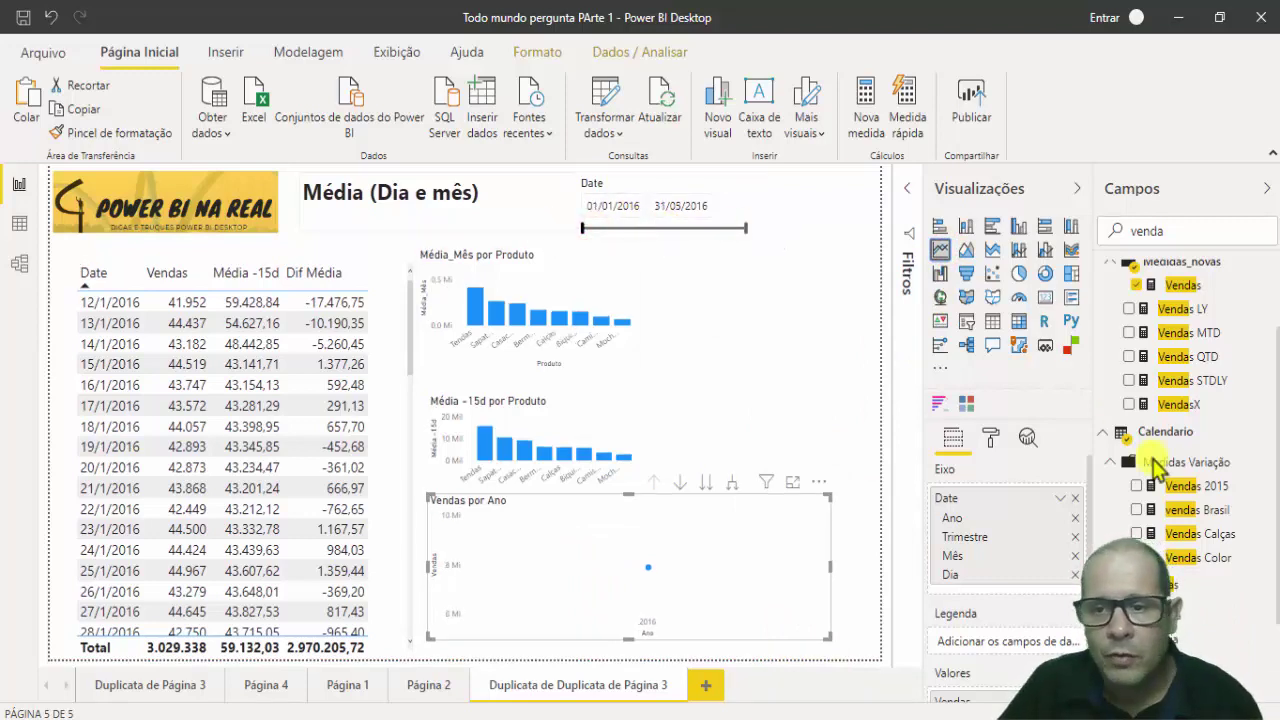
- Switch the line chart's axis from the date hierarchy to plain Date and enlarge the chart slightly
{"action": "left_click", "coordinate": [1058, 503]}
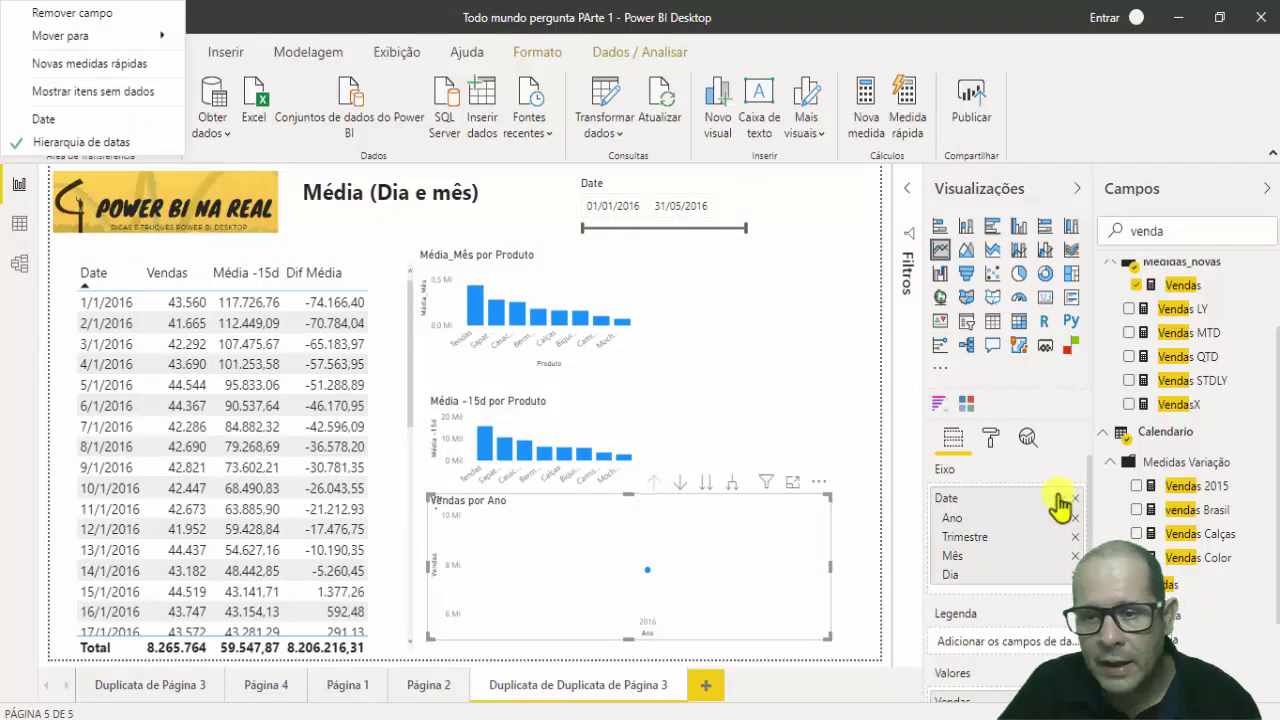
{"action": "left_click", "coordinate": [1058, 503]}
{"action": "left_click", "coordinate": [1060, 505]}
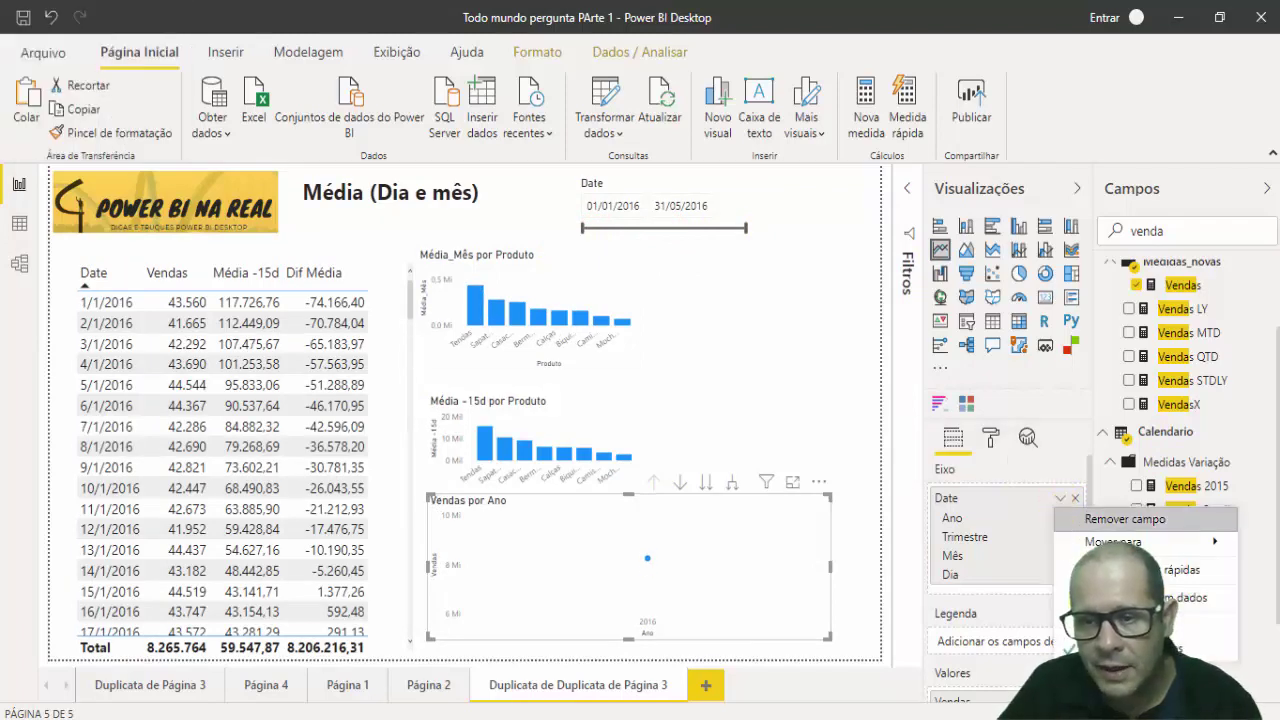
{"action": "left_click", "coordinate": [1005, 529]}
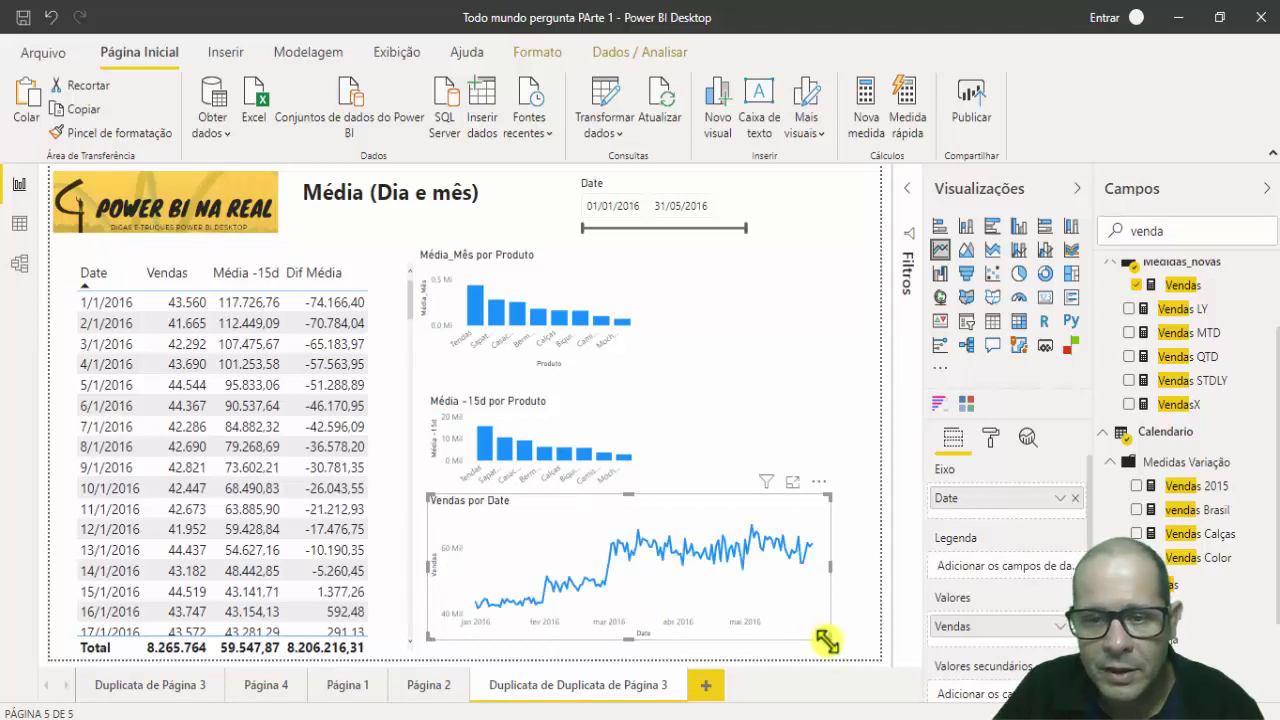
{"action": "left_click_drag", "start_coordinate": [830, 638], "coordinate": [855, 641]}
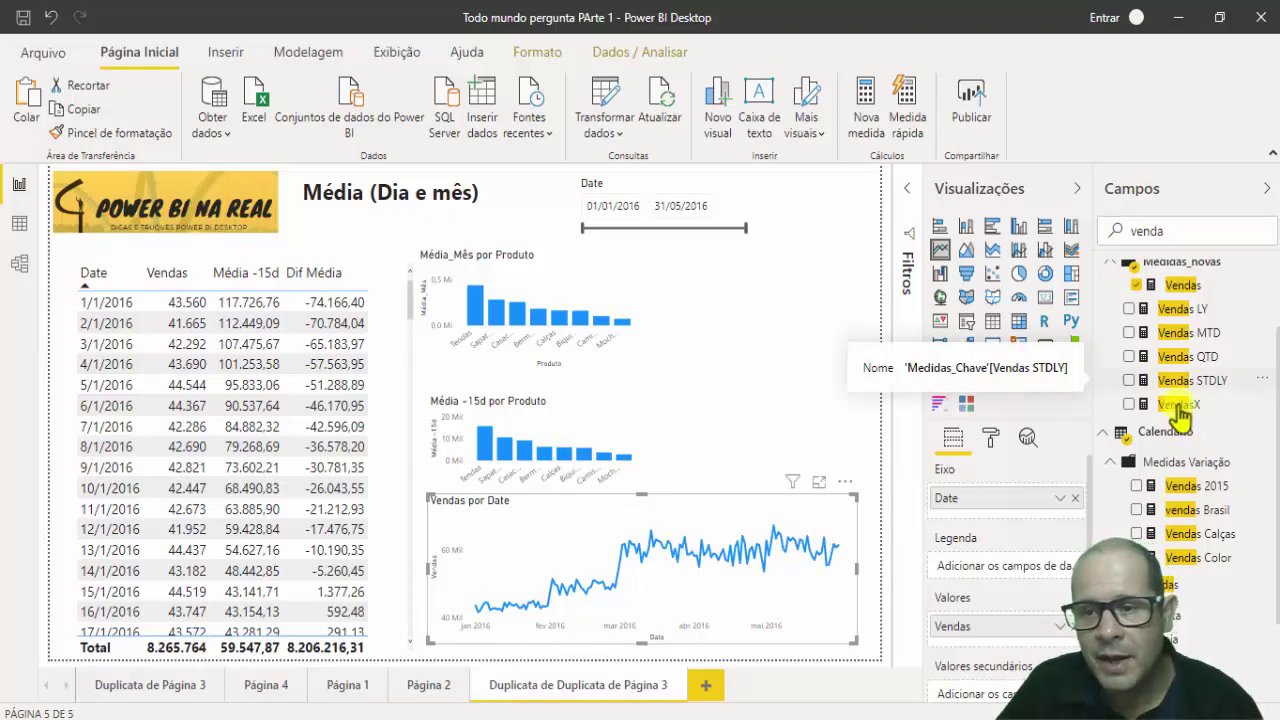
- Search the fields for "méd" and add Média (1M) to the line chart's values below Vendas
{"action": "double_click", "coordinate": [1188, 229]}
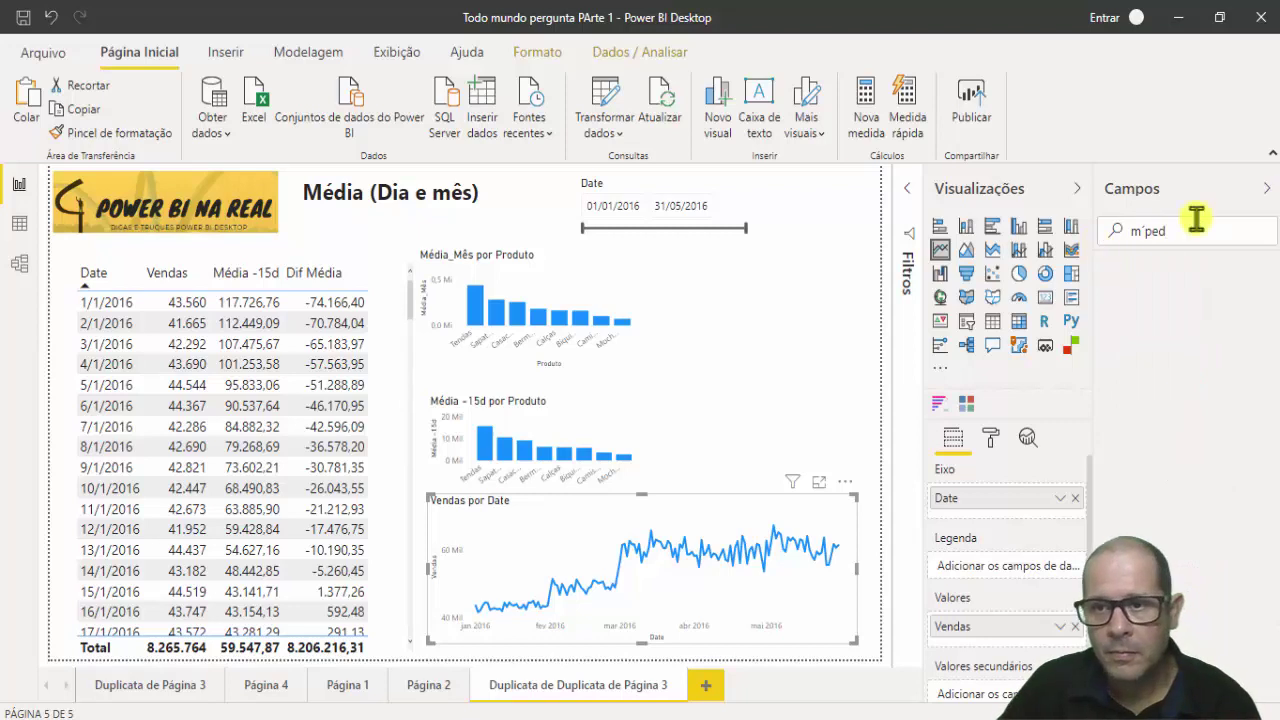
{"action": "double_click", "coordinate": [1160, 232]}
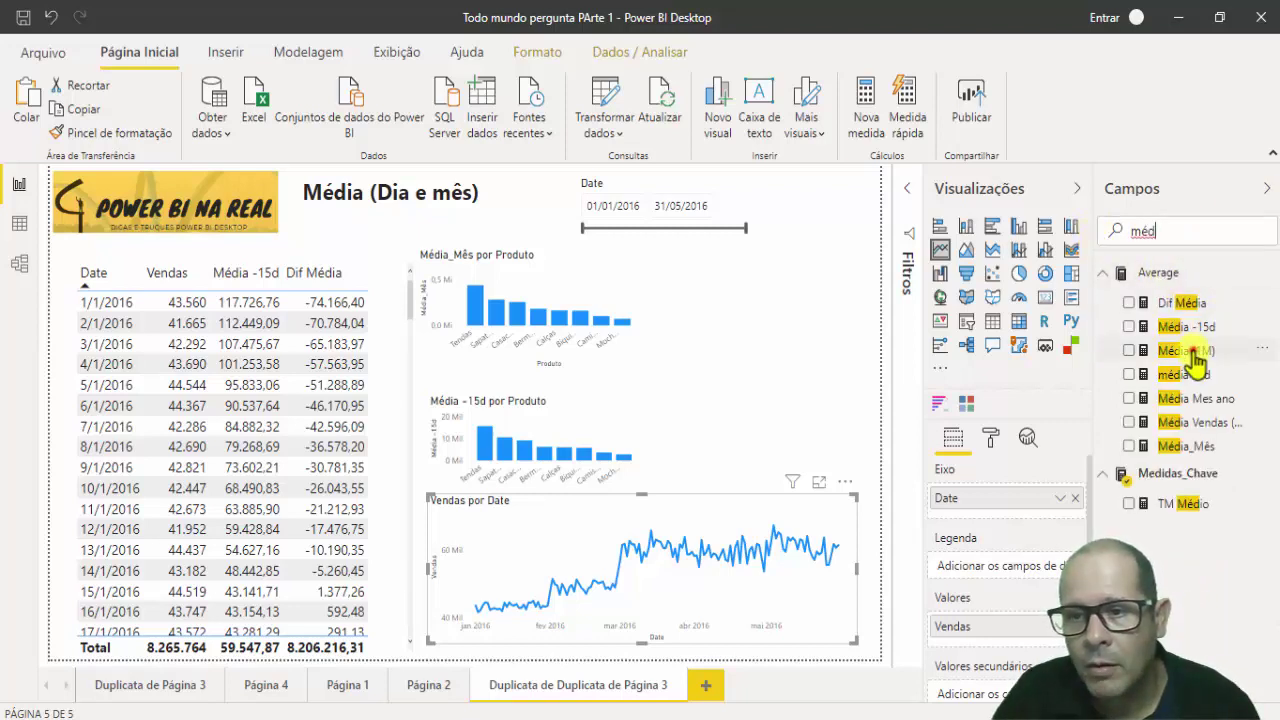
{"action": "left_click_drag", "start_coordinate": [1088, 400], "coordinate": [990, 640]}
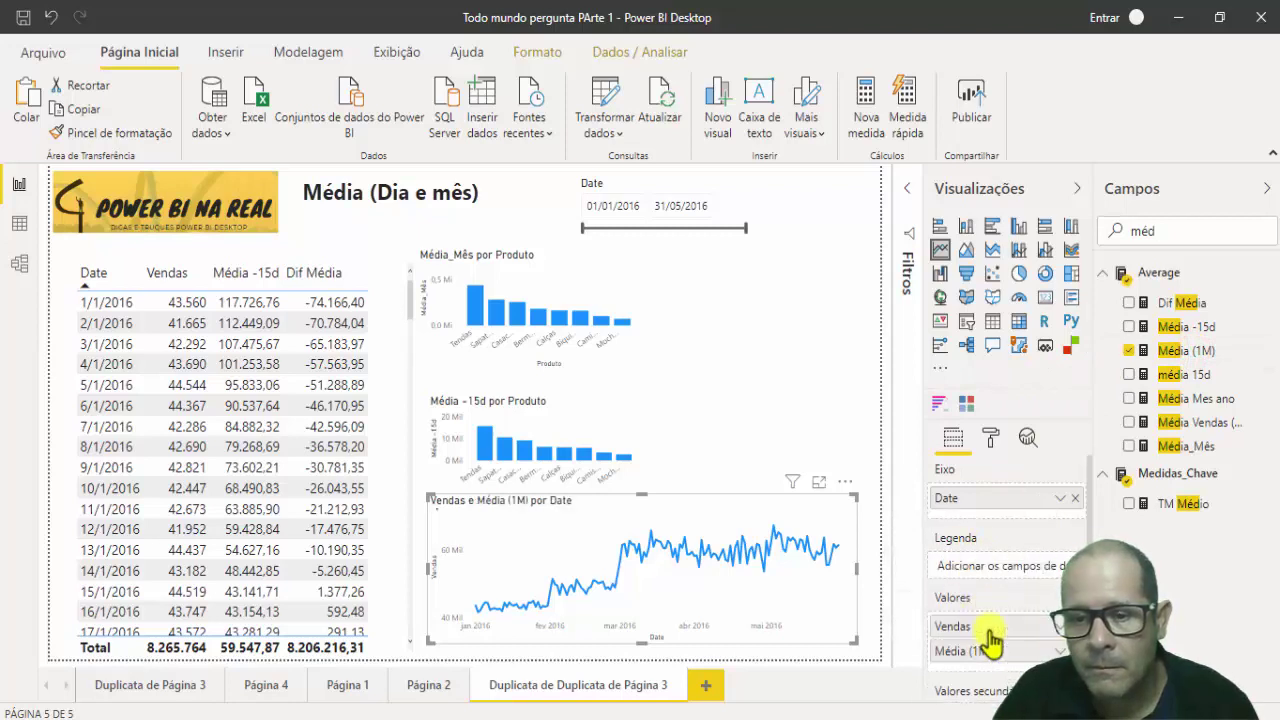
- Compare the Vendas and Média (1M) lines in the enlarged focus view of the chart and return to the report
{"action": "left_click", "coordinate": [819, 482]}
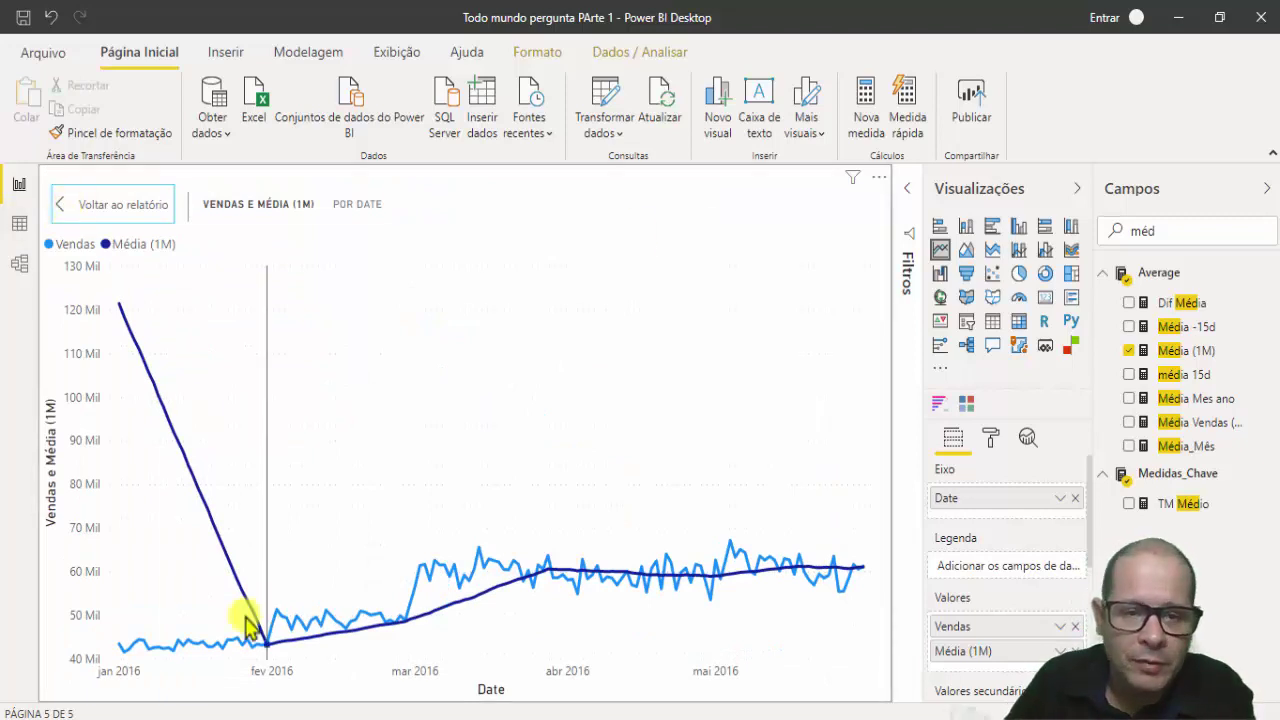
{"action": "left_click", "coordinate": [68, 210]}
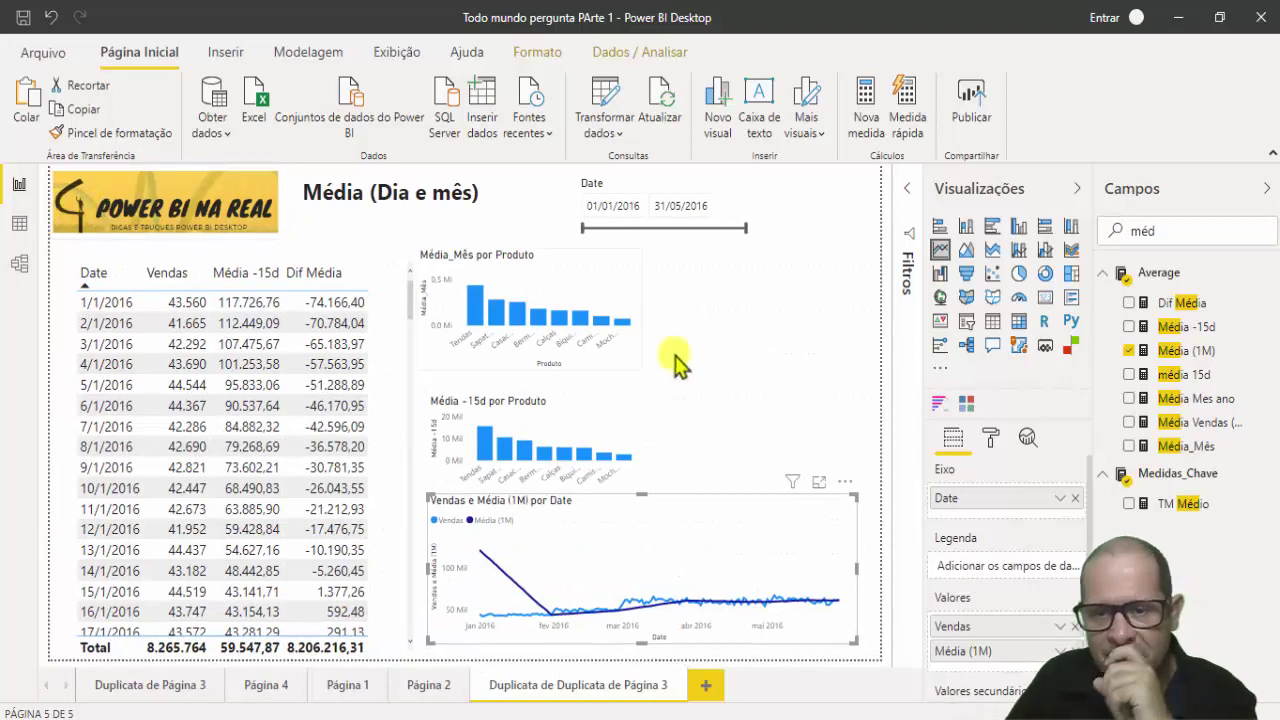
{"action": "left_click", "coordinate": [820, 485]}
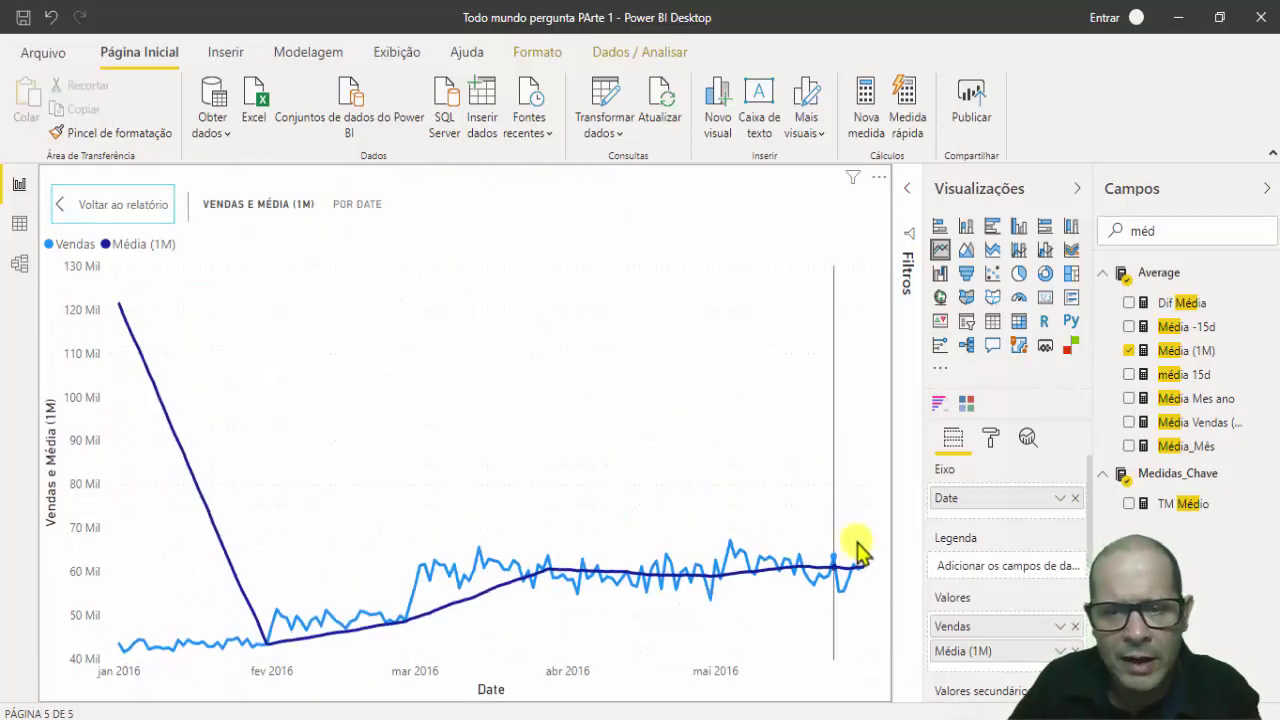
{"action": "left_click", "coordinate": [72, 208]}
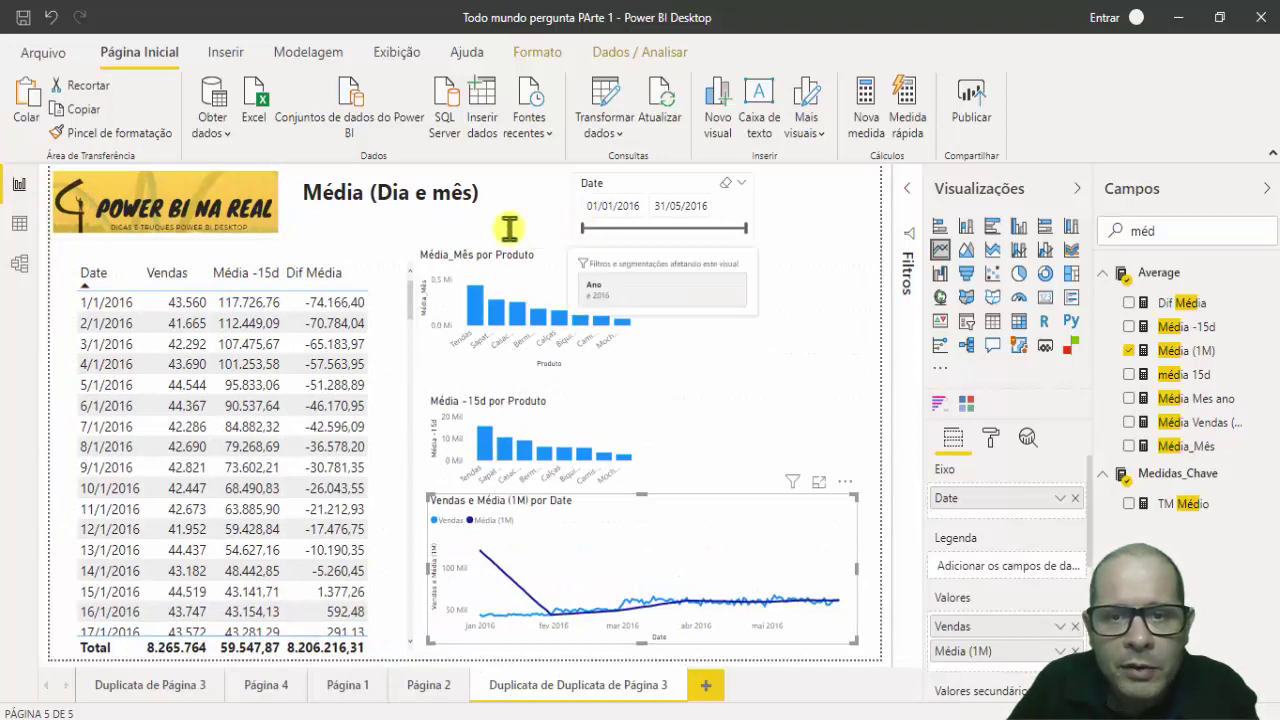
- Set the Date slicer's start date to 03/04/2016 and open the Vendas e Média (1M) por Date chart in focus mode
{"action": "left_click_drag", "start_coordinate": [580, 230], "coordinate": [684, 230]}
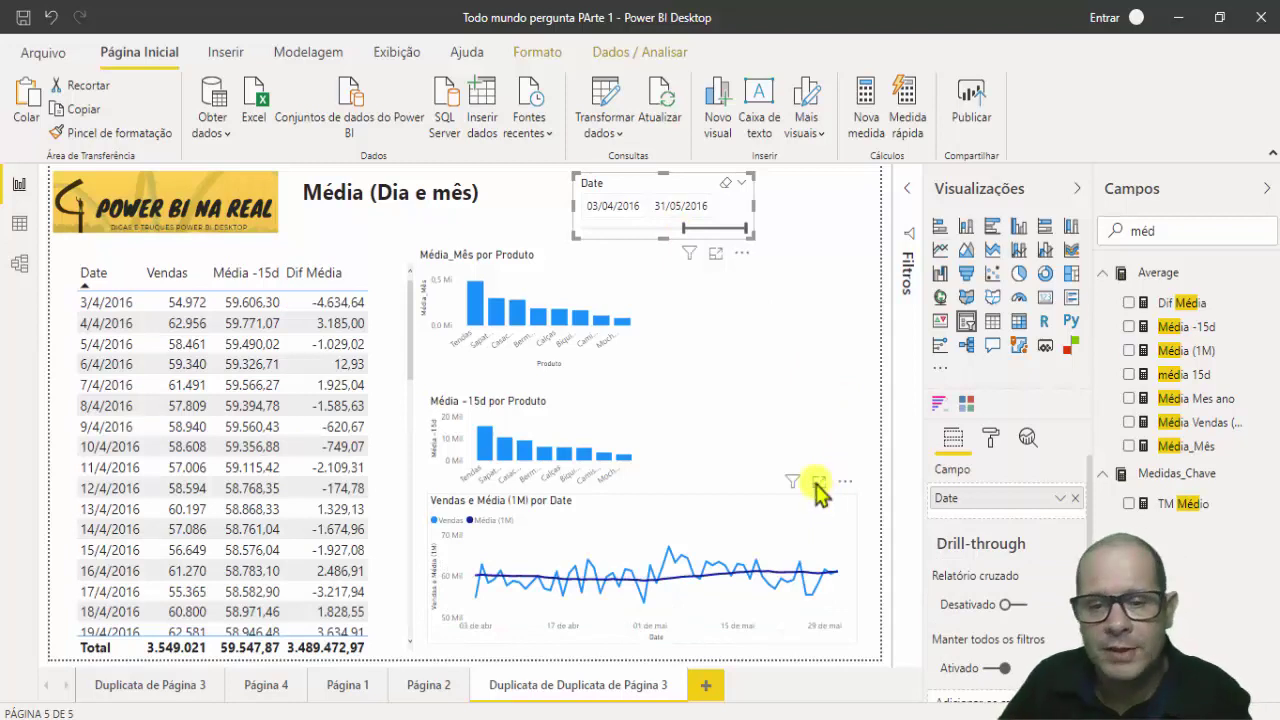
{"action": "left_click", "coordinate": [818, 483]}
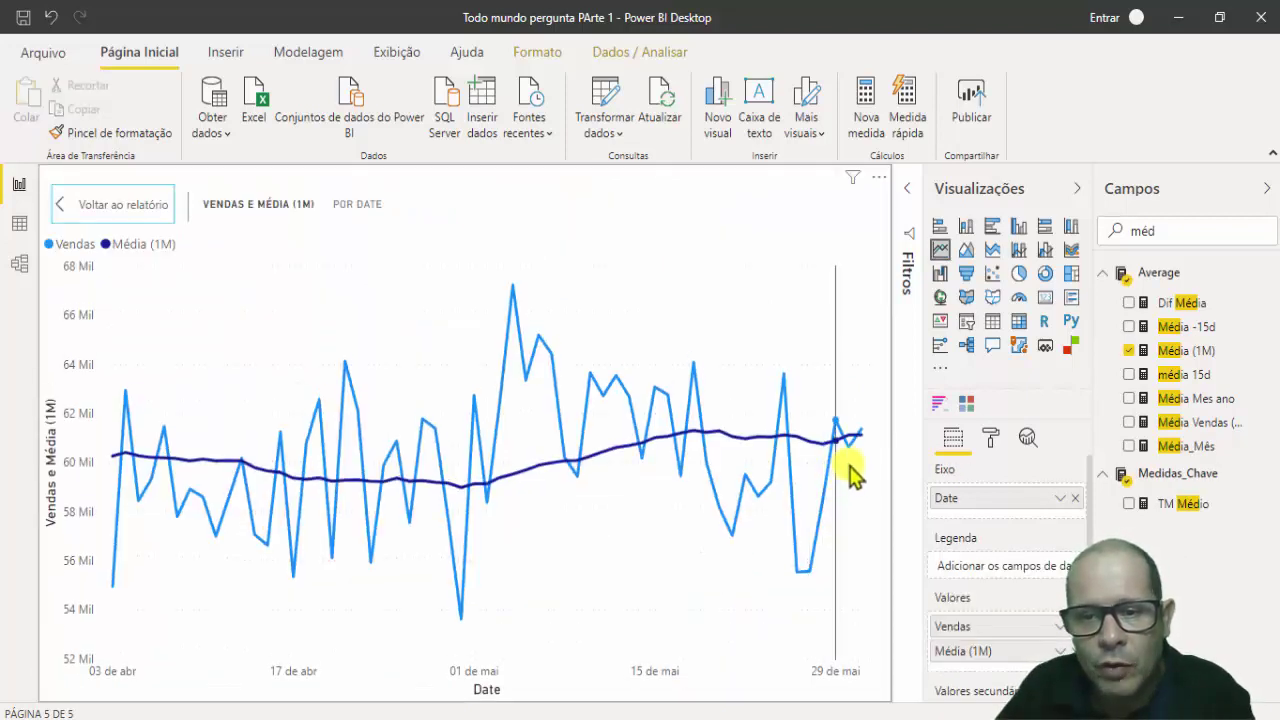
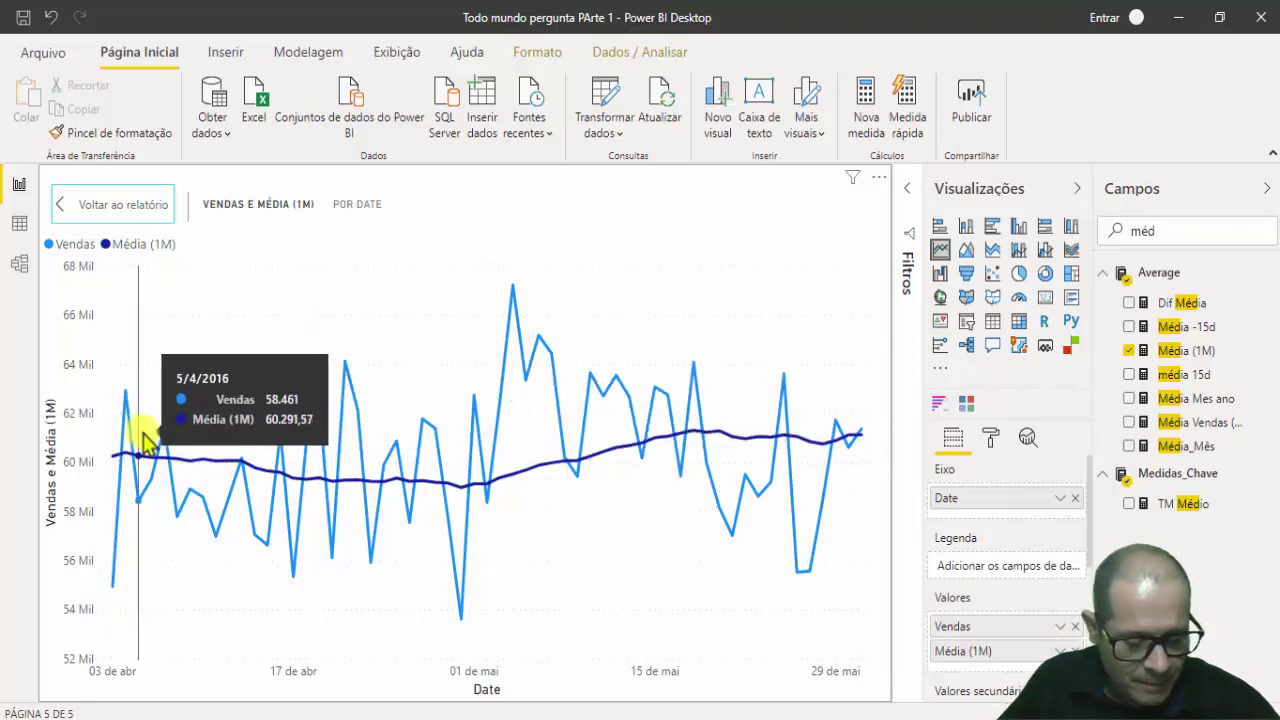
- Examine how the Média (1M) line runs against daily Vendas from 3/4/2016 through the end of May
{"action": "mouse_move", "coordinate": [100, 423]}
{"action": "left_mouse_down"}
{"action": "mouse_move", "coordinate": [205, 400]}
{"action": "mouse_move", "coordinate": [577, 380]}
{"action": "mouse_move", "coordinate": [809, 409]}
{"action": "mouse_move", "coordinate": [857, 431]}
{"action": "mouse_move", "coordinate": [776, 460]}
{"action": "mouse_move", "coordinate": [623, 466]}
{"action": "mouse_move", "coordinate": [474, 509]}
{"action": "mouse_move", "coordinate": [230, 497]}
{"action": "left_mouse_up"}
{"action": "key", "text": "Escape"}
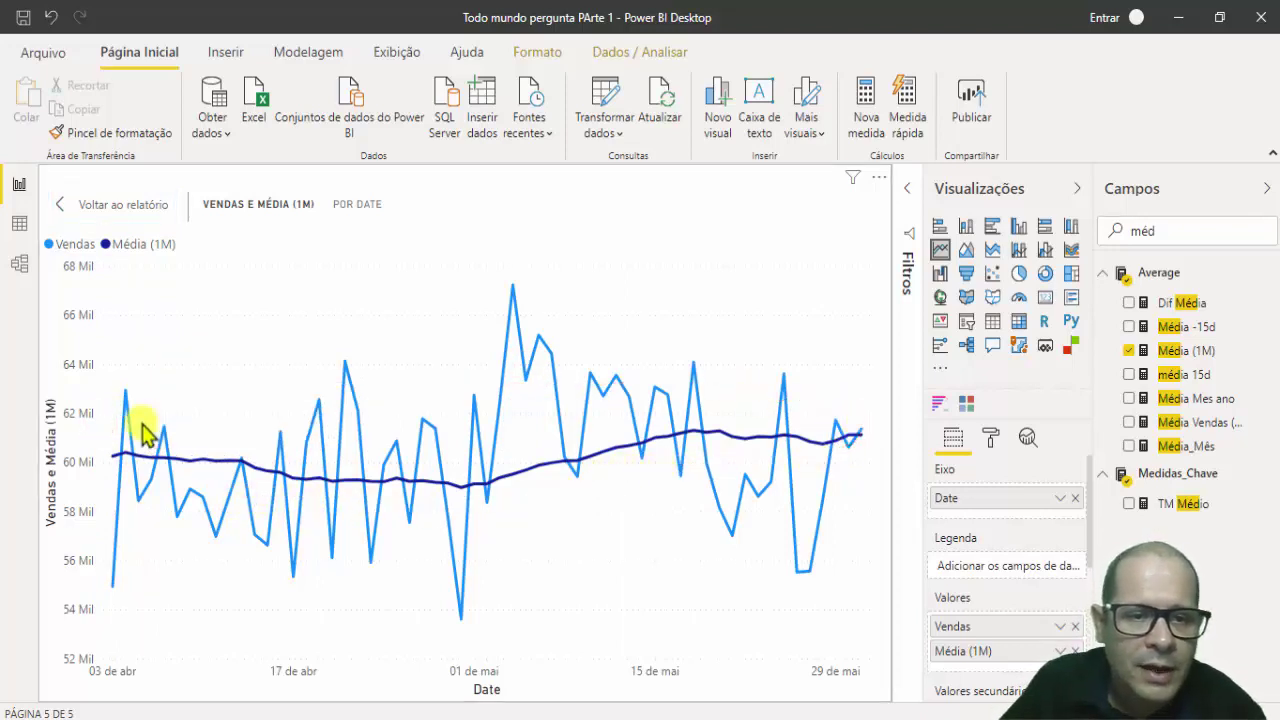
{"action": "mouse_move", "coordinate": [117, 448]}
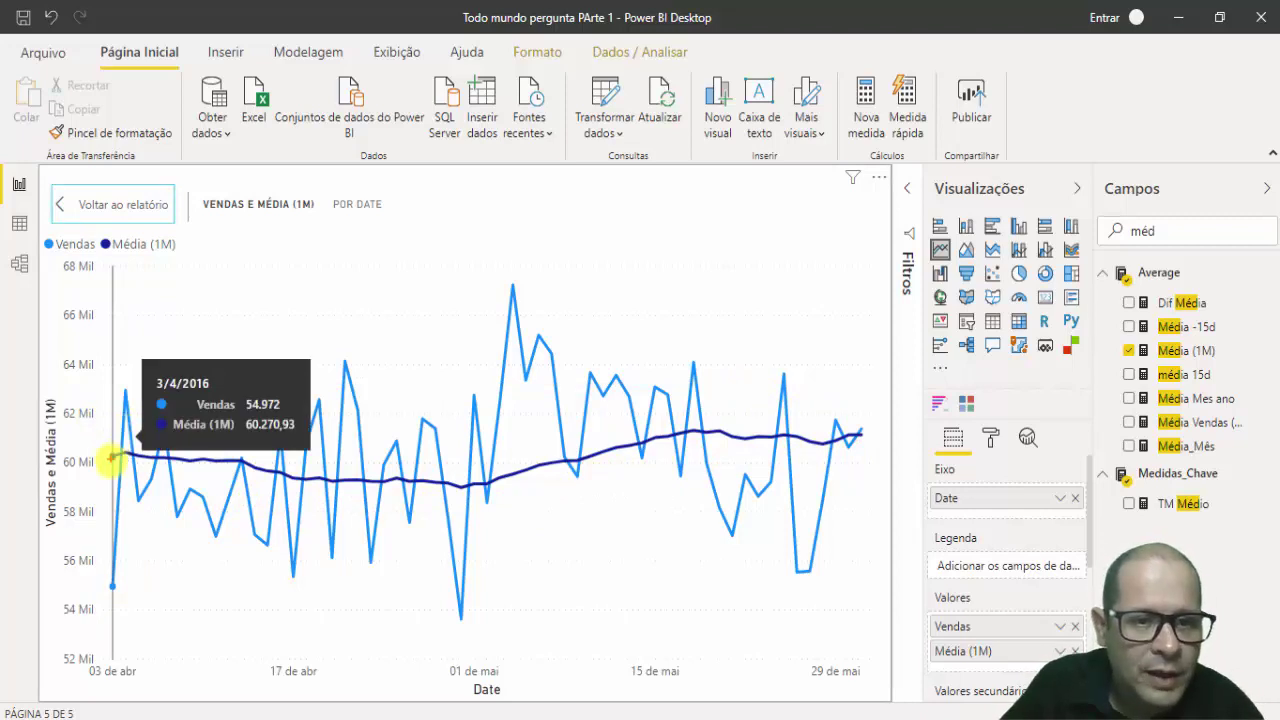
{"action": "mouse_move", "coordinate": [112, 455]}
{"action": "left_mouse_down"}
{"action": "mouse_move", "coordinate": [138, 390]}
{"action": "mouse_move", "coordinate": [166, 451]}
{"action": "mouse_move", "coordinate": [309, 400]}
{"action": "mouse_move", "coordinate": [365, 463]}
{"action": "left_mouse_up"}
{"action": "mouse_move", "coordinate": [399, 420]}
{"action": "left_mouse_down"}
{"action": "mouse_move", "coordinate": [551, 357]}
{"action": "mouse_move", "coordinate": [815, 430]}
{"action": "left_mouse_up"}
{"action": "key", "text": "Escape"}
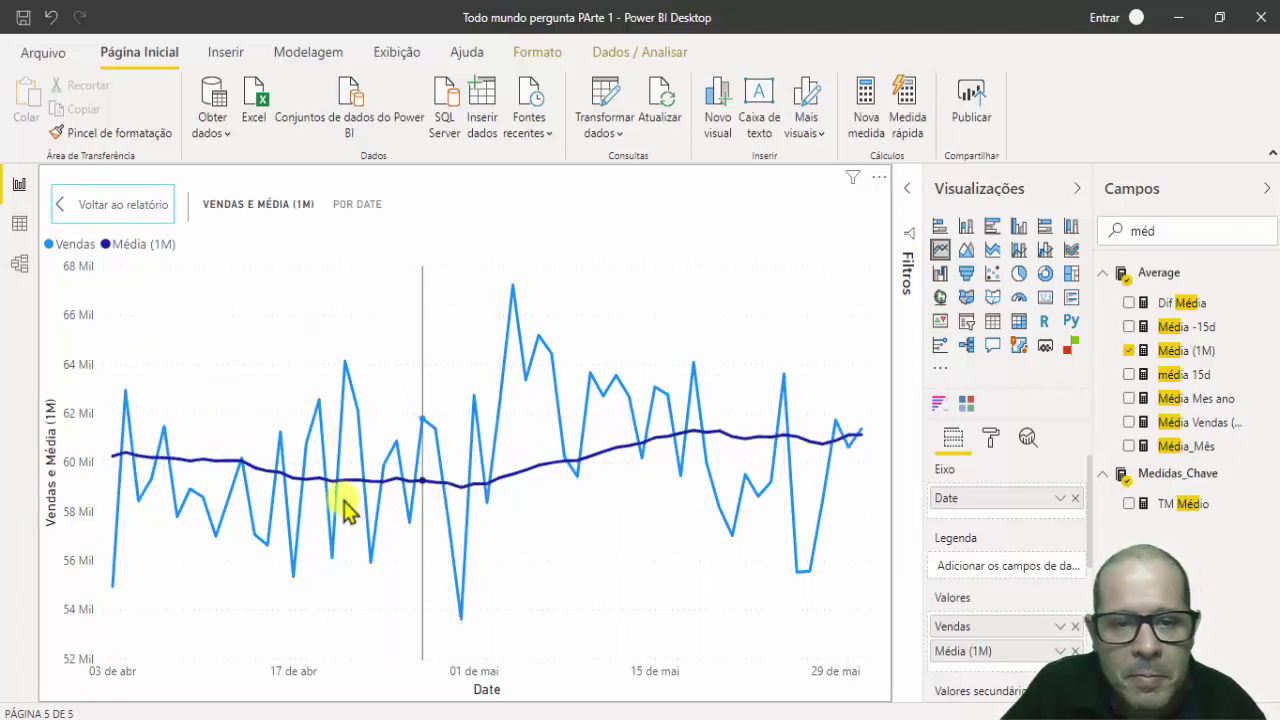
- Return to the report and remove Vendas from the line chart's values, leaving only Média (1M)
{"action": "left_click", "coordinate": [60, 215]}
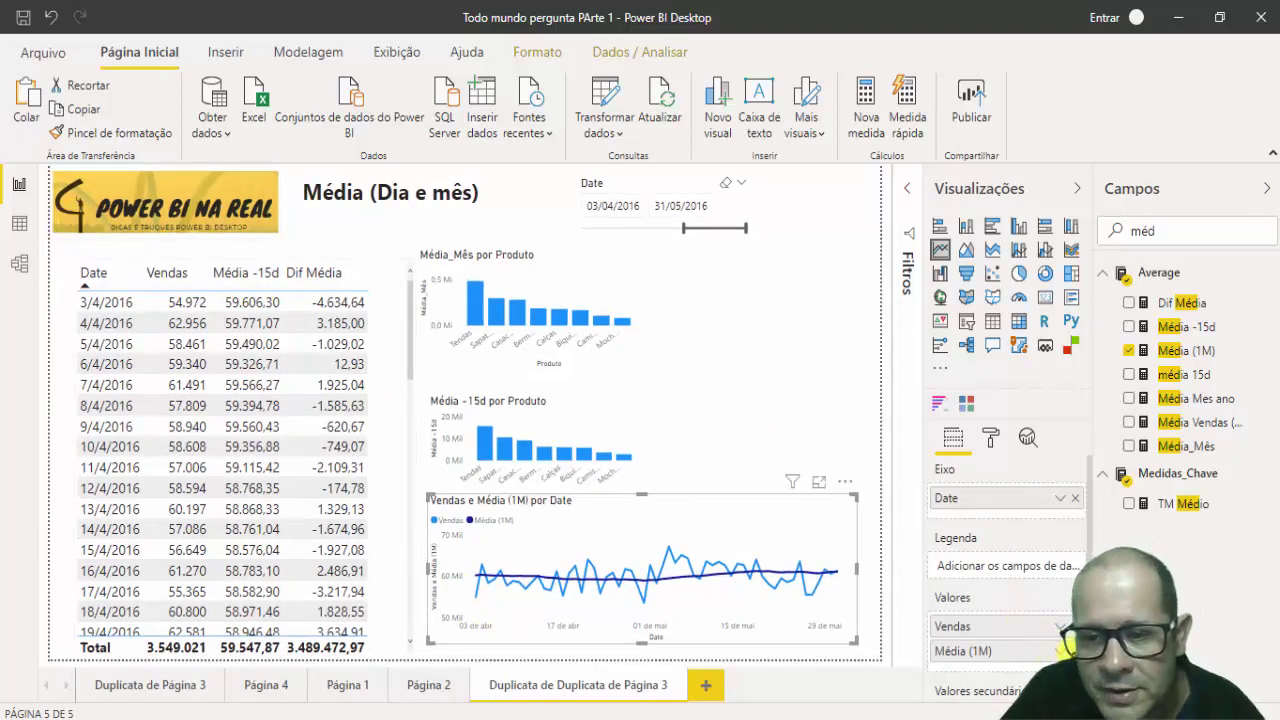
{"action": "left_click", "coordinate": [1075, 626]}
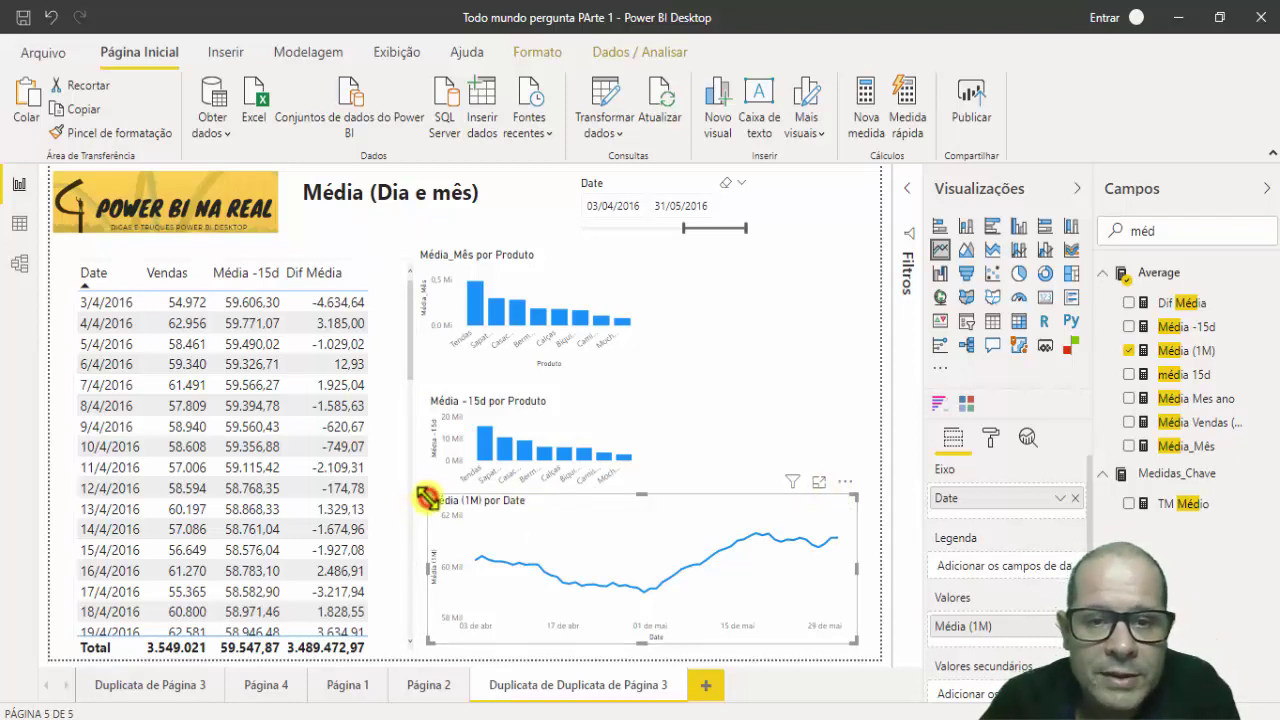
- Widen the Média_Mês por Produto and Média -15d por Produto charts to nearly the width of the line chart below
{"action": "left_click", "coordinate": [552, 266]}
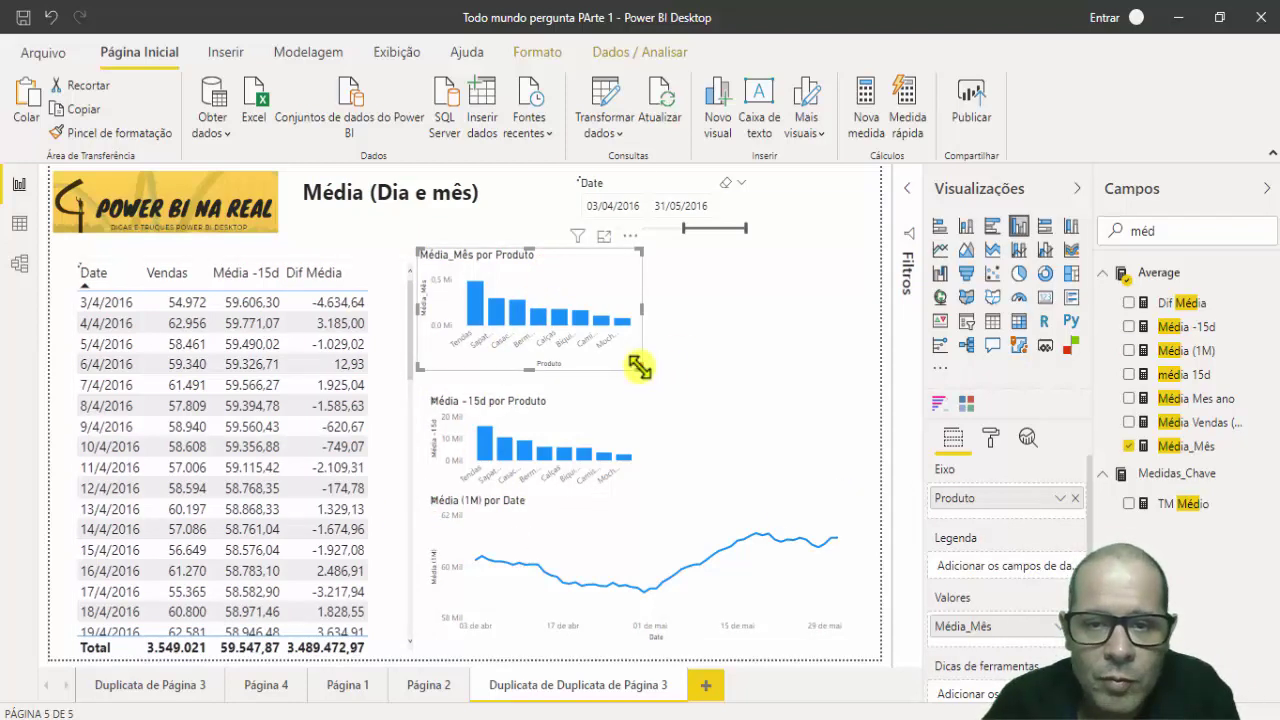
{"action": "left_click_drag", "start_coordinate": [640, 368], "coordinate": [846, 371]}
{"action": "left_click", "coordinate": [593, 442]}
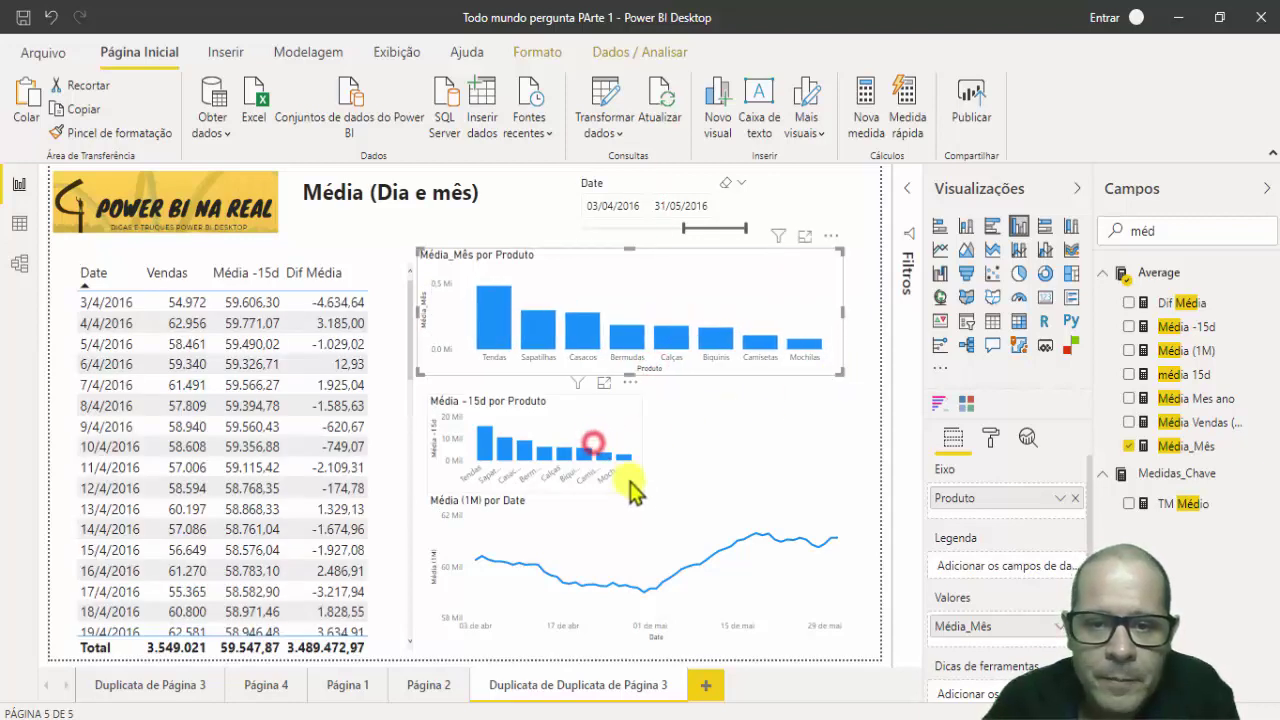
{"action": "left_click_drag", "start_coordinate": [631, 478], "coordinate": [832, 480]}
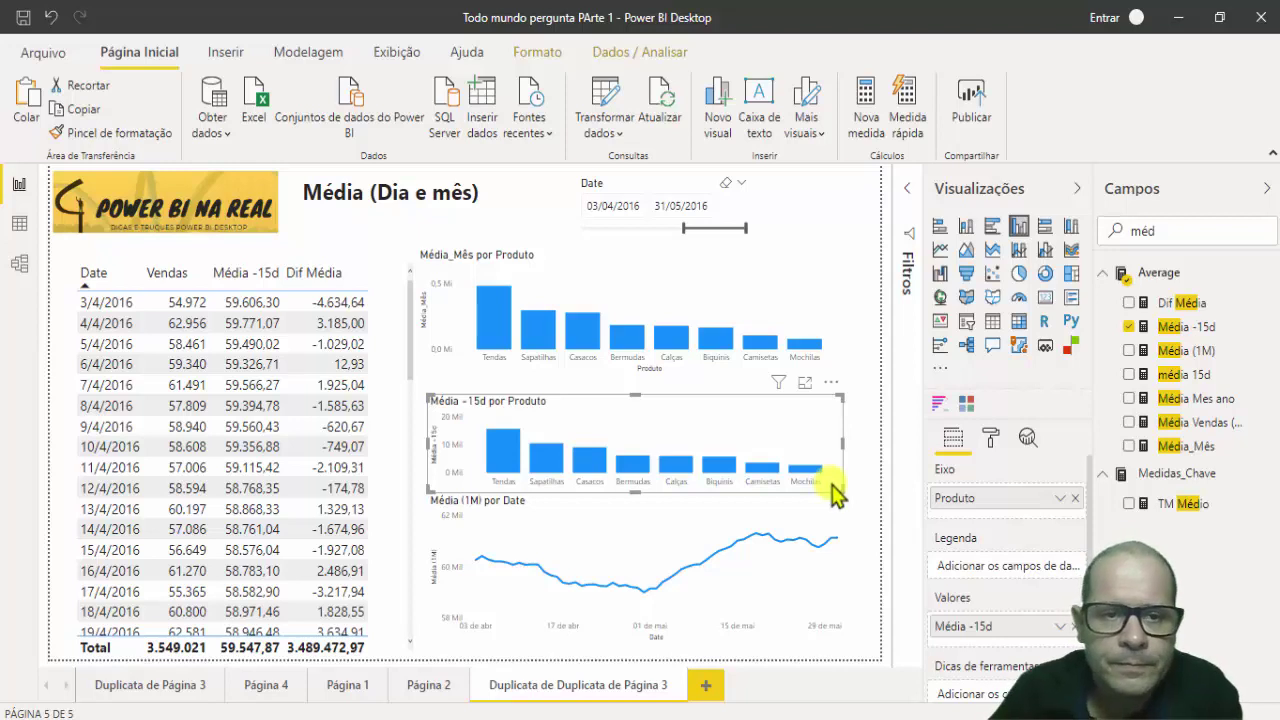
- Review the table down to its last dates and set the Date slicer's start date to 01/01/2016
{"action": "mouse_move", "coordinate": [493, 320]}
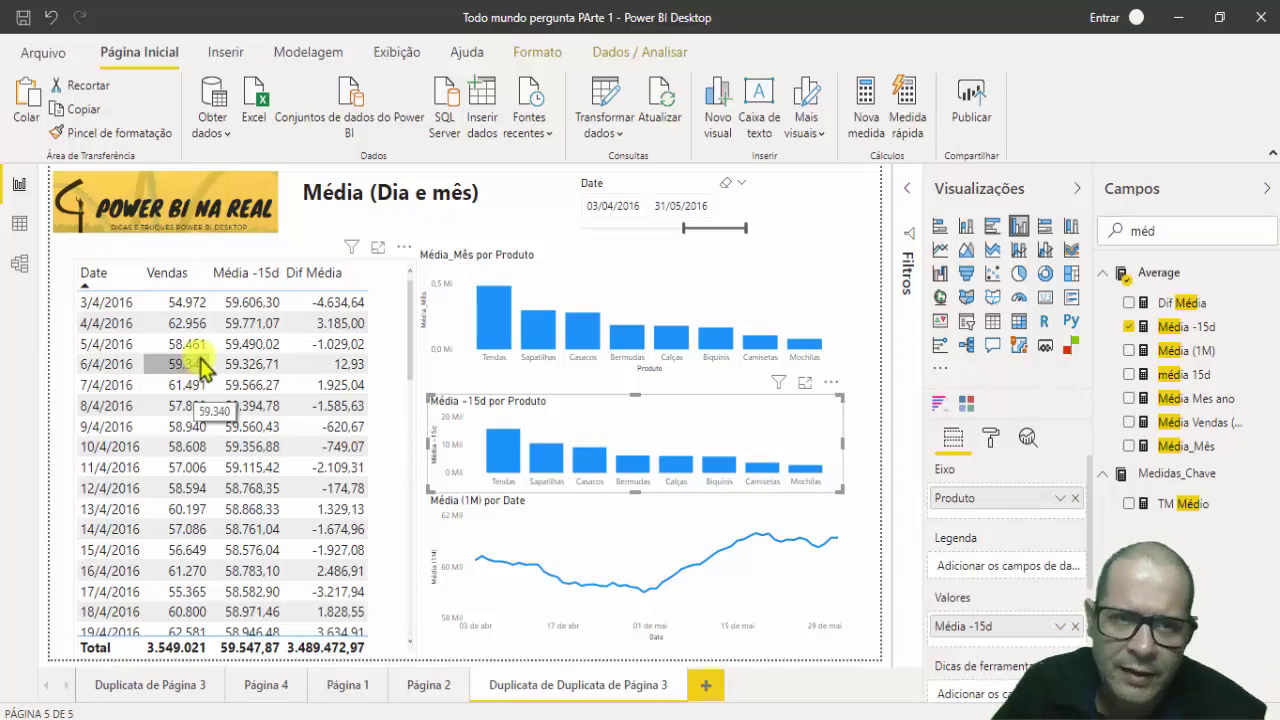
{"action": "scroll", "coordinate": [134, 374], "scroll_direction": "down", "scroll_amount": 10}
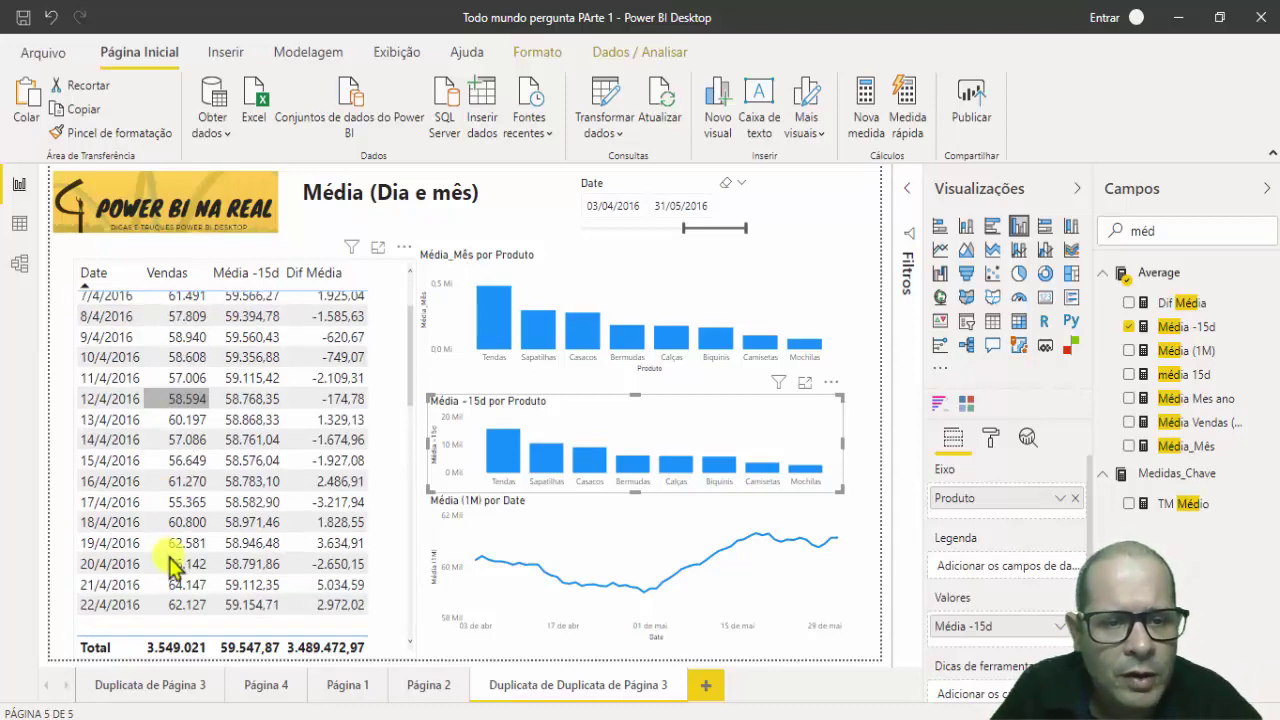
{"action": "scroll", "coordinate": [375, 447], "scroll_direction": "down", "scroll_amount": 4}
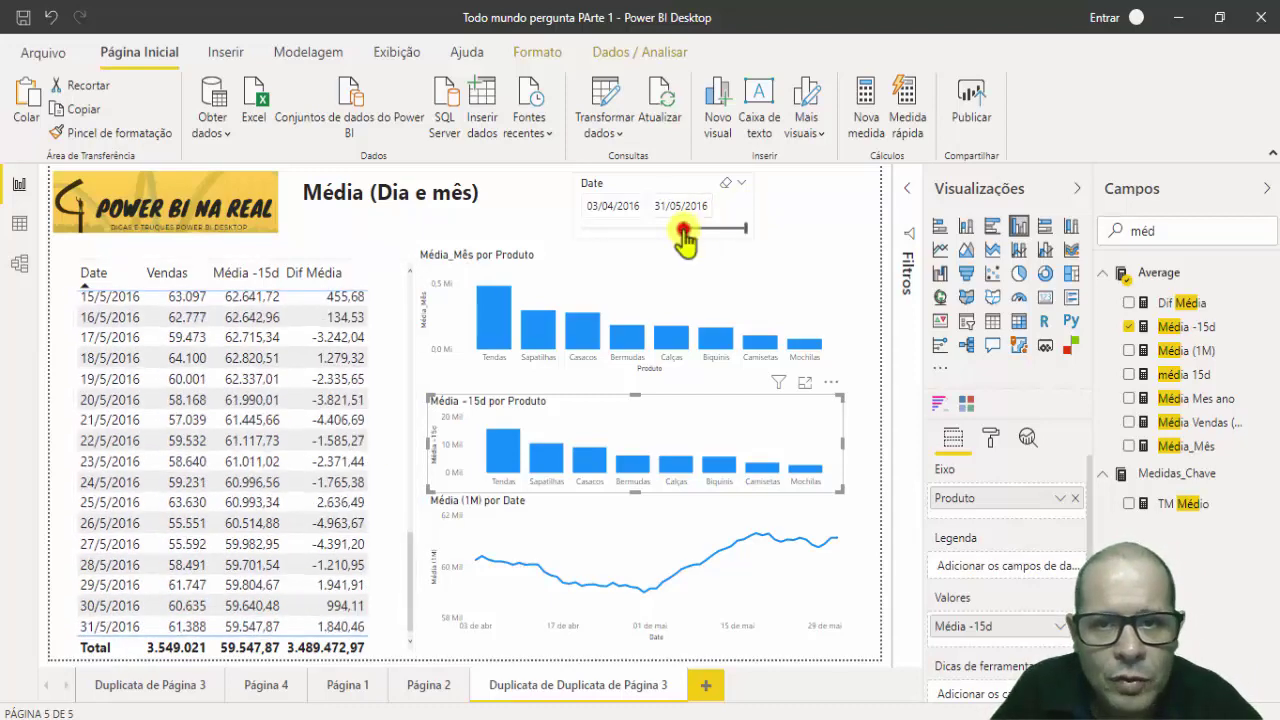
{"action": "left_click_drag", "start_coordinate": [683, 228], "coordinate": [530, 229]}
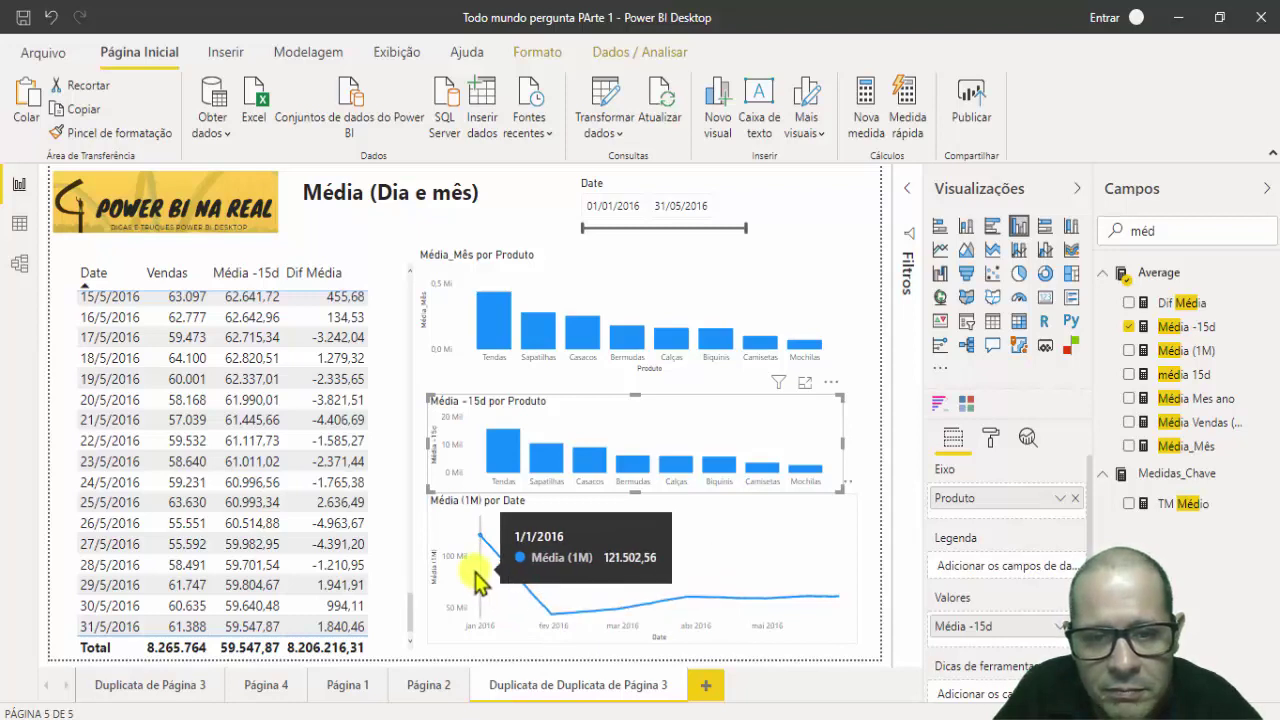
- Cross-filter the charts by the table's 31/5/2016 row, compare the averages, and clear the row selection
{"action": "mouse_move", "coordinate": [556, 622]}
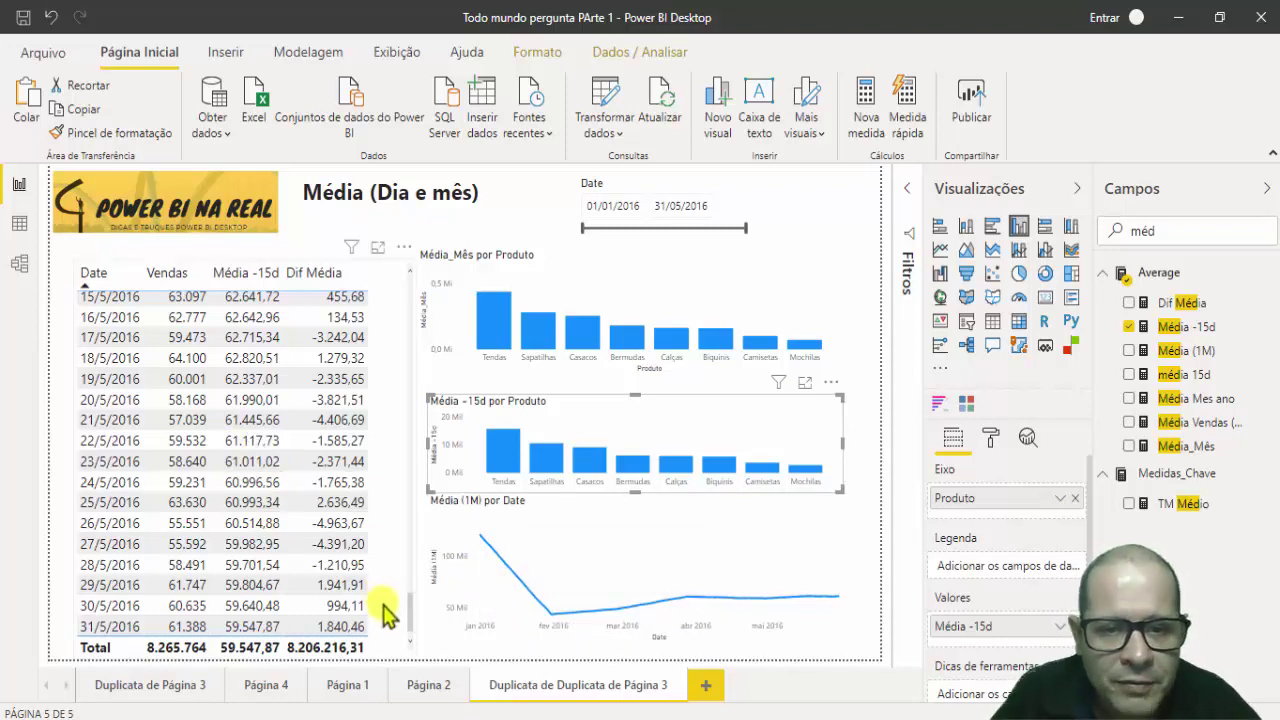
{"action": "left_click", "coordinate": [103, 627]}
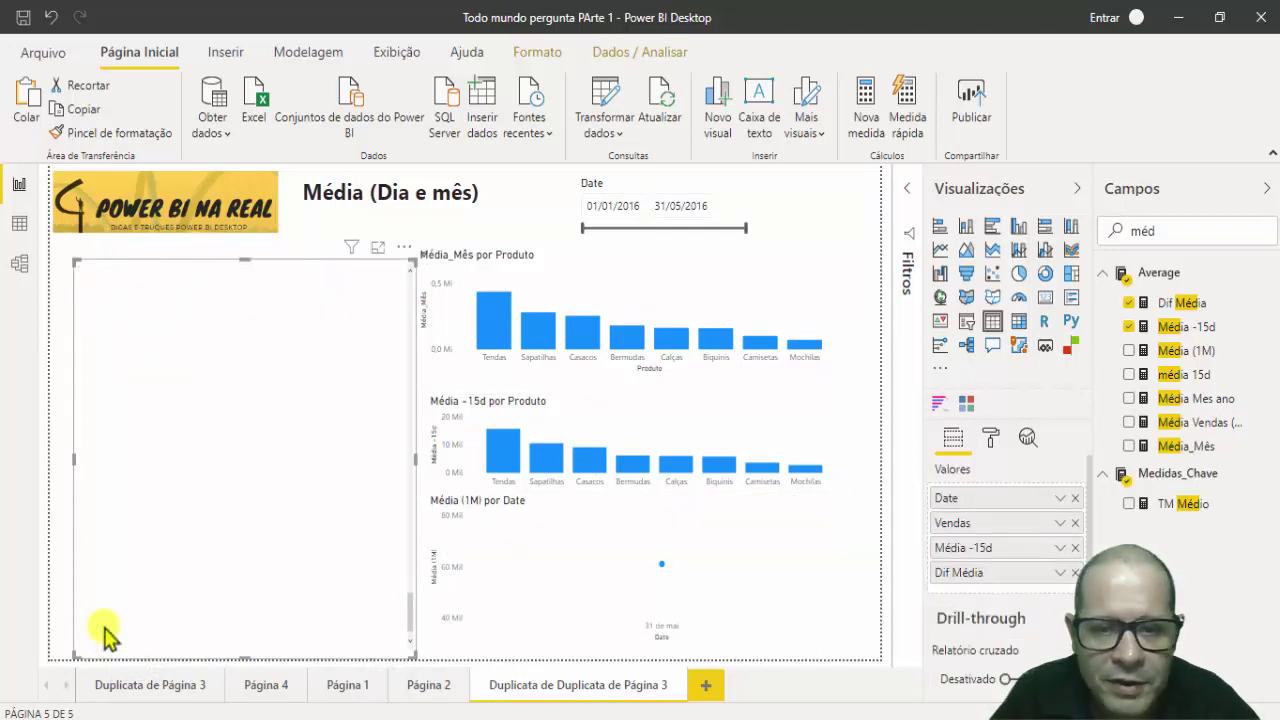
{"action": "mouse_move", "coordinate": [663, 571]}
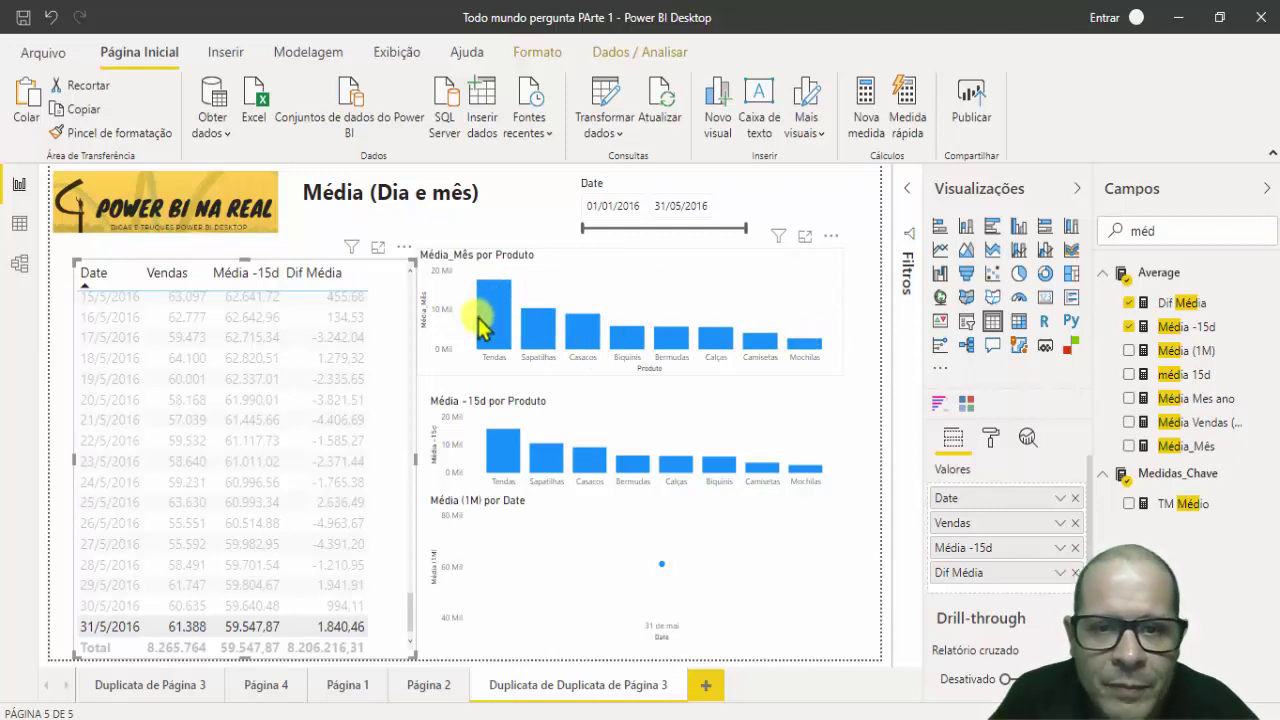
{"action": "left_click", "coordinate": [100, 627]}
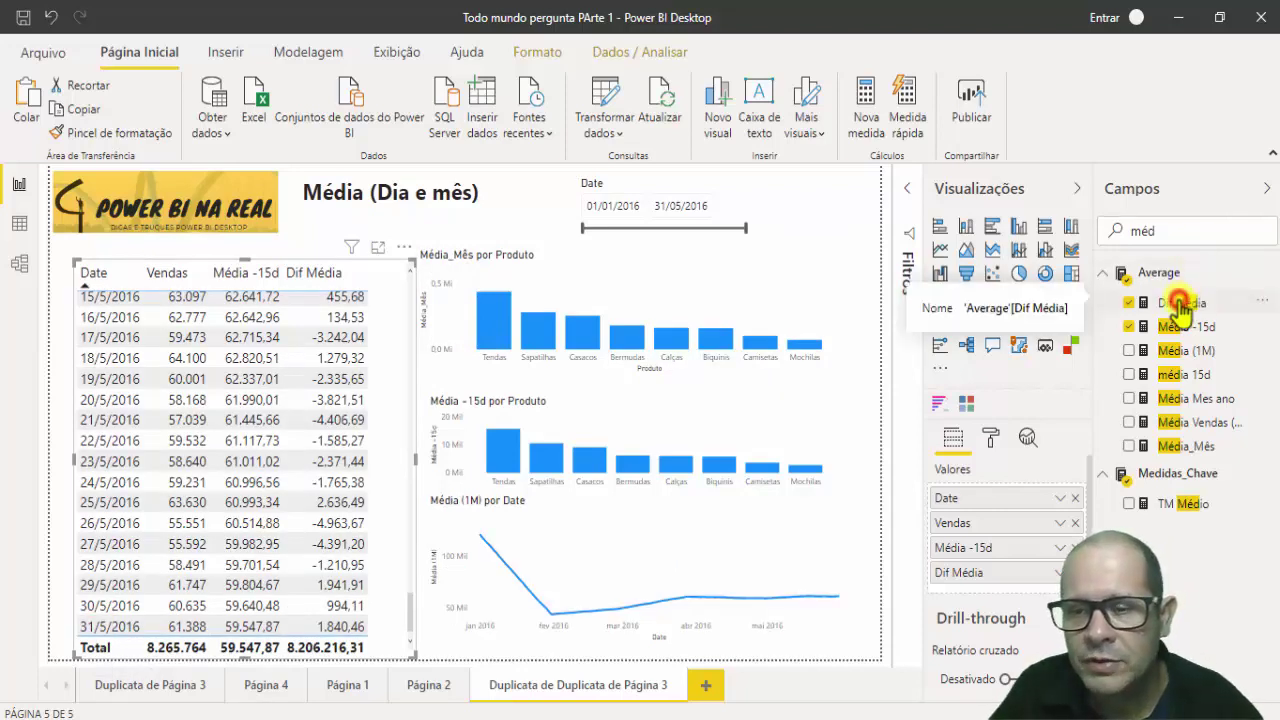
- Review the DAX formulas of the Dif Média, Média -15d, Média (1M) and média 15d measures
{"action": "left_click", "coordinate": [1180, 304]}
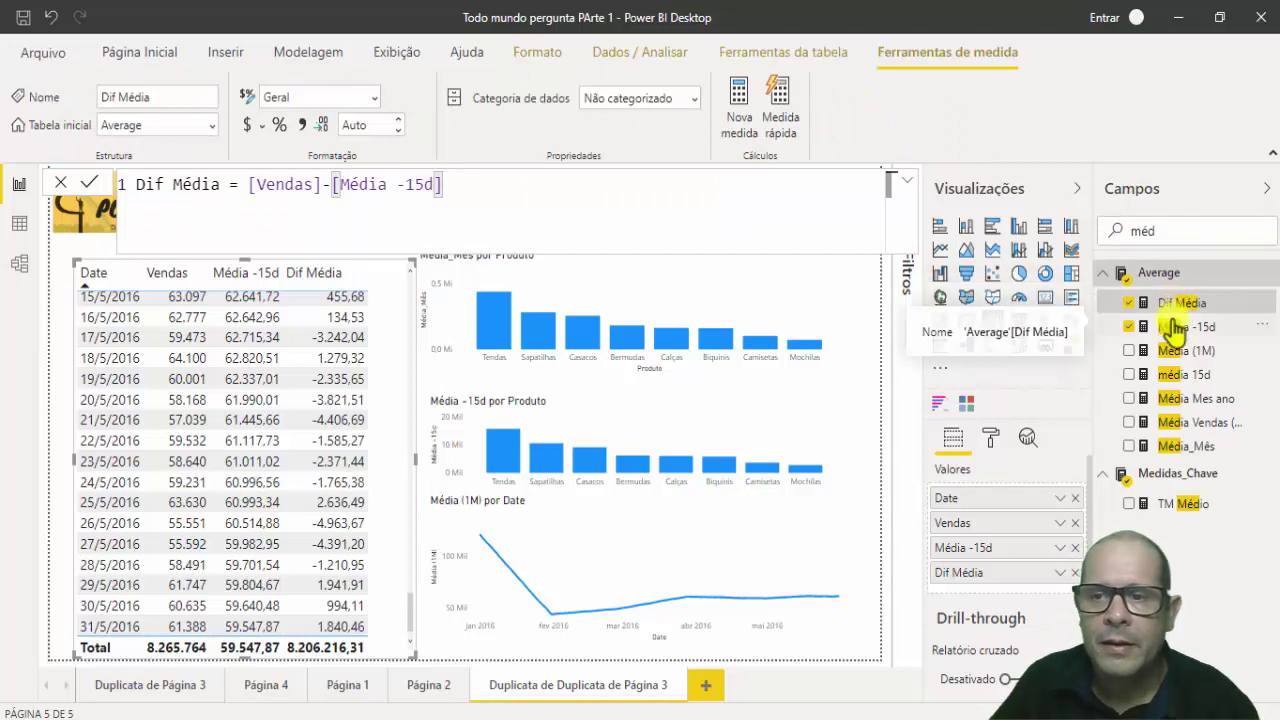
{"action": "left_click", "coordinate": [1182, 329]}
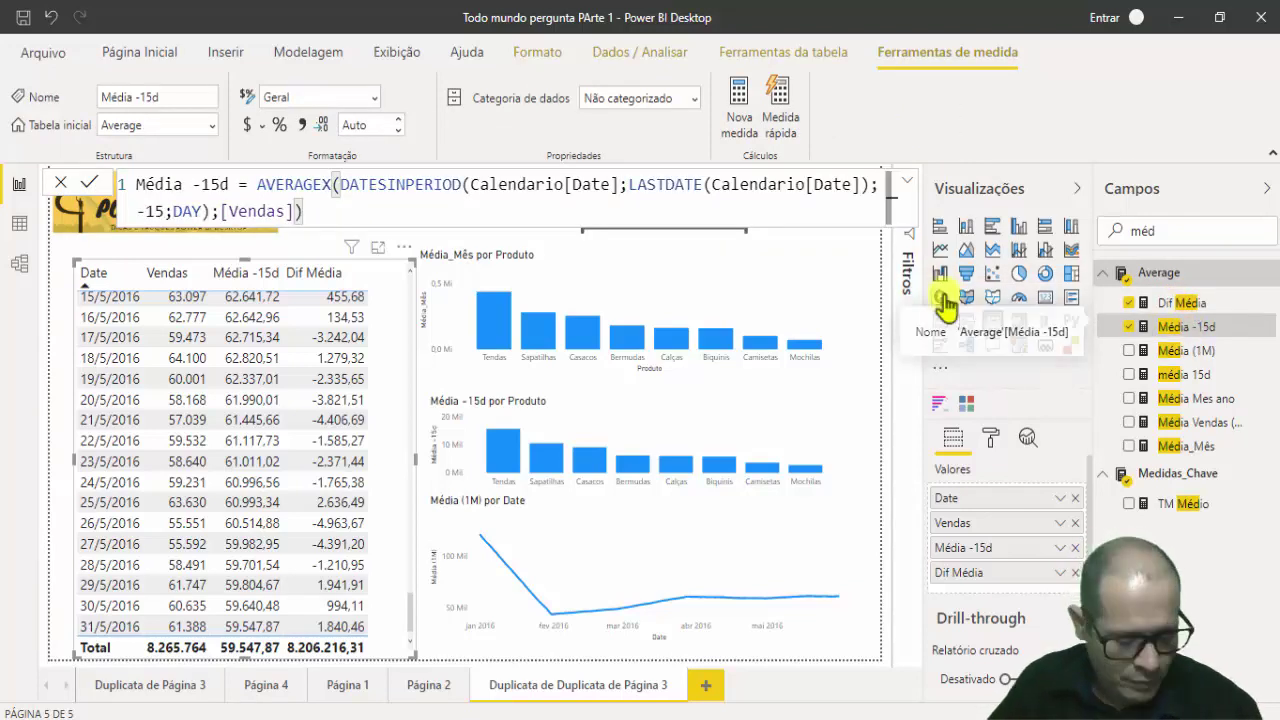
{"action": "left_click_drag", "start_coordinate": [720, 245], "coordinate": [556, 220]}
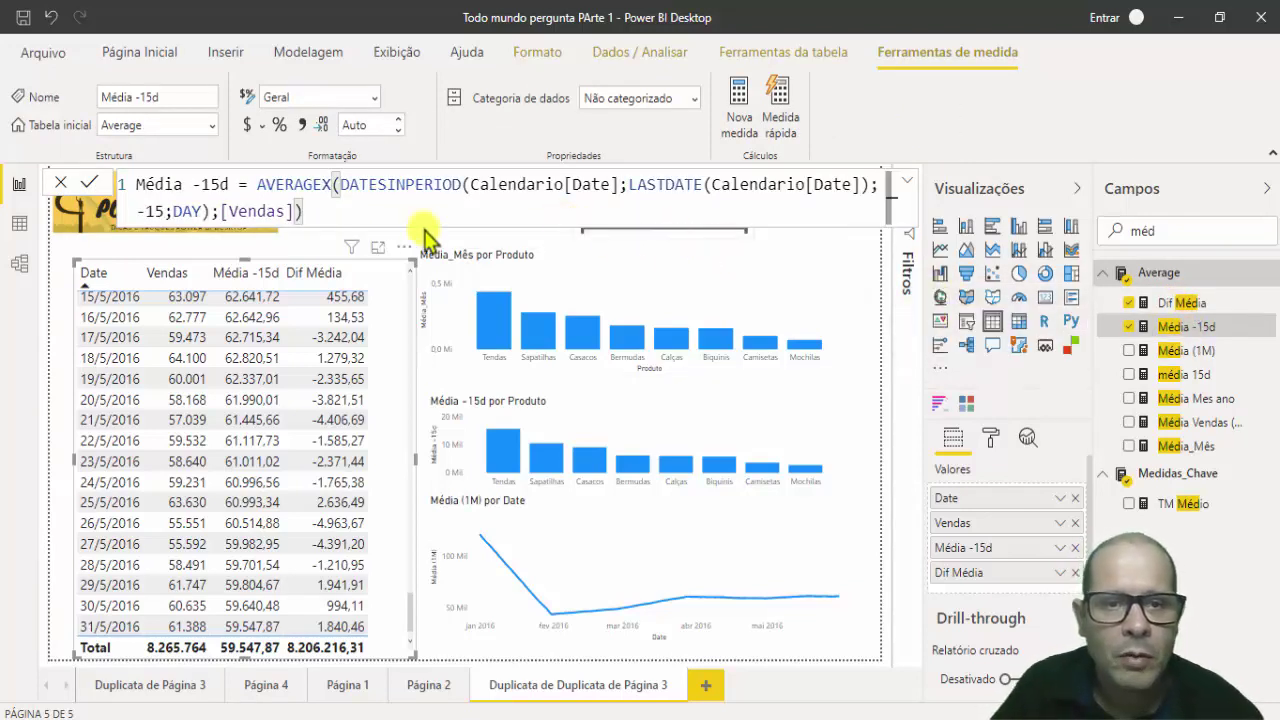
{"action": "left_click_drag", "start_coordinate": [262, 184], "coordinate": [445, 184]}
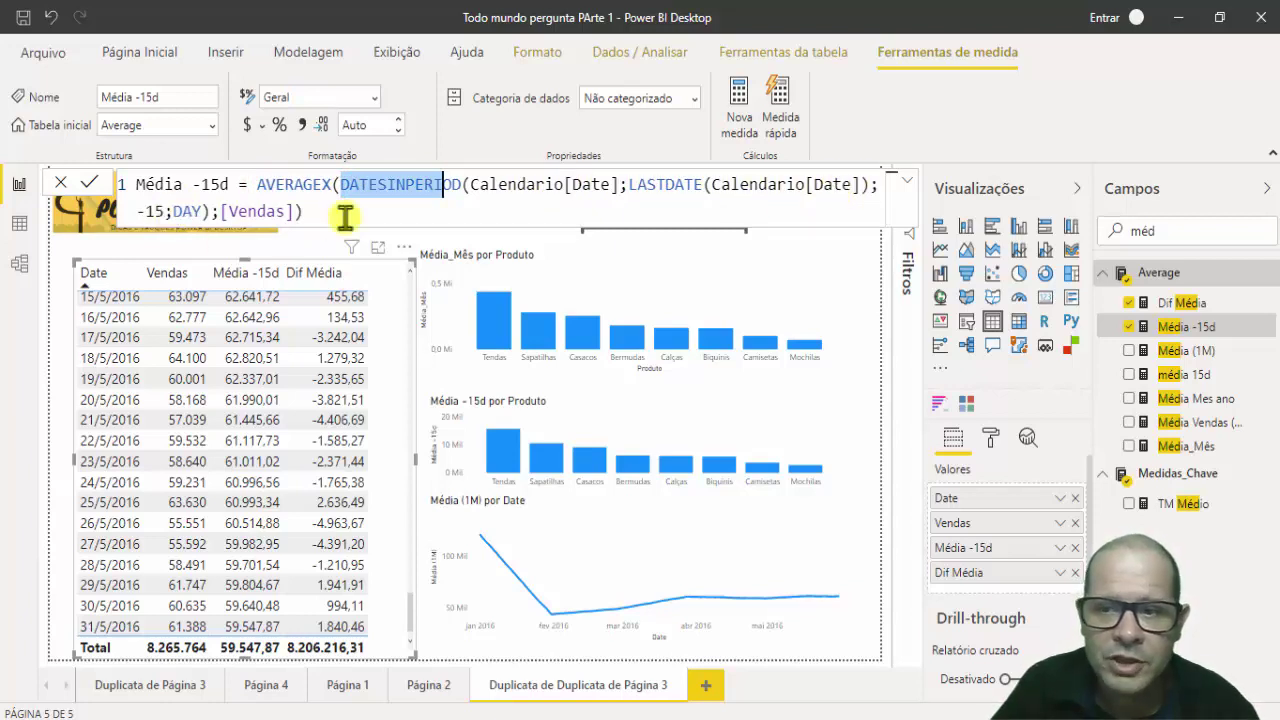
{"action": "left_click", "coordinate": [1203, 350]}
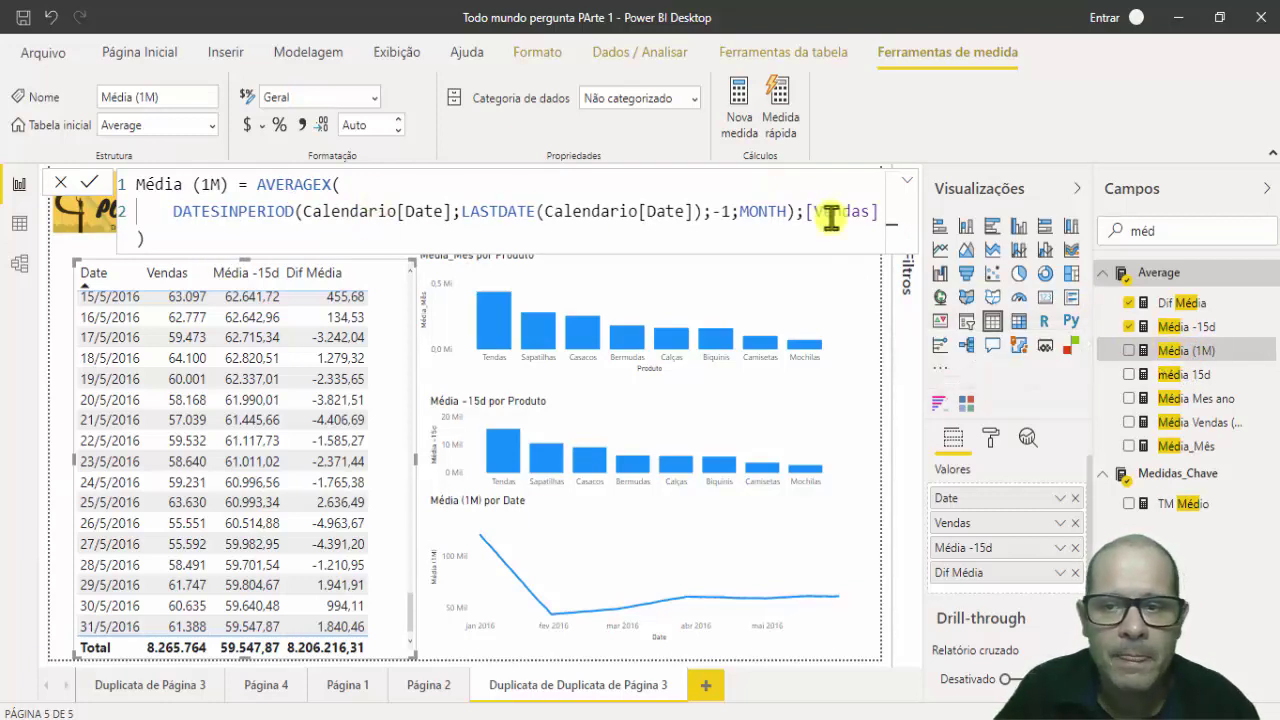
{"action": "left_click", "coordinate": [1181, 376]}
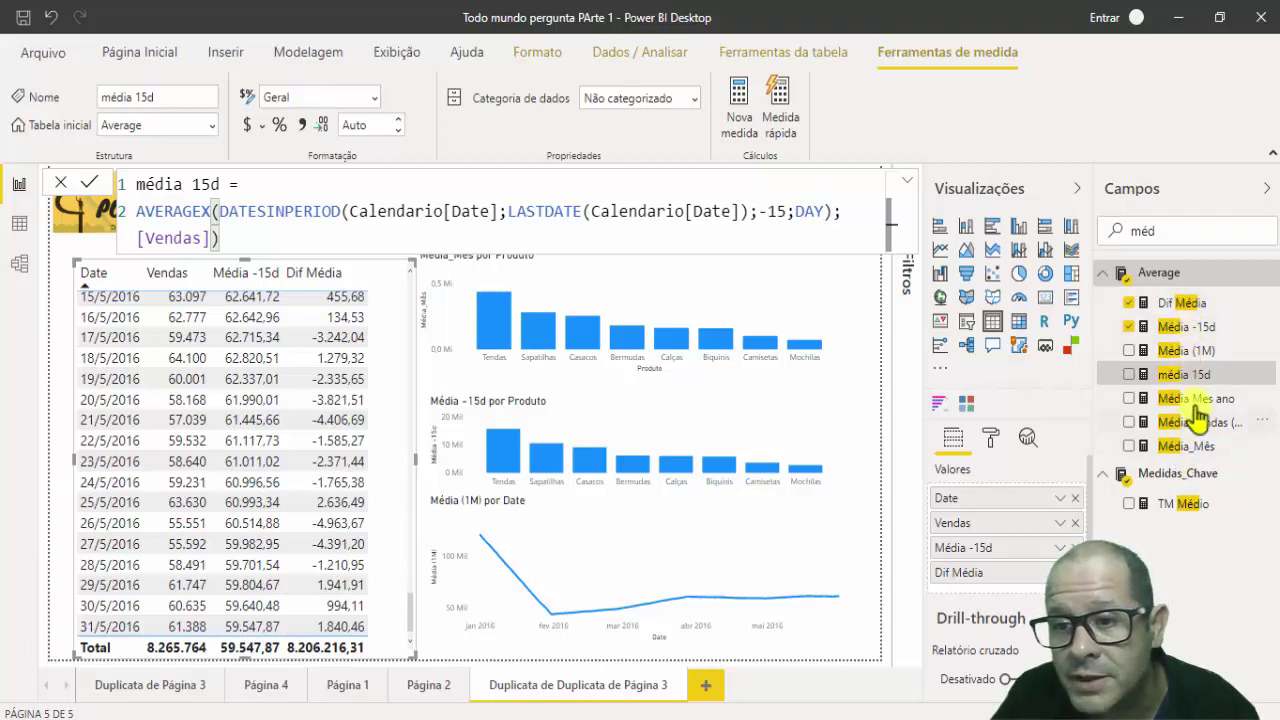
- Replace Calendario[NOME_MÊS] with Produto[Produto] inside VALUES in the Média_Mês measure and commit the formula
{"action": "left_click", "coordinate": [1181, 450]}
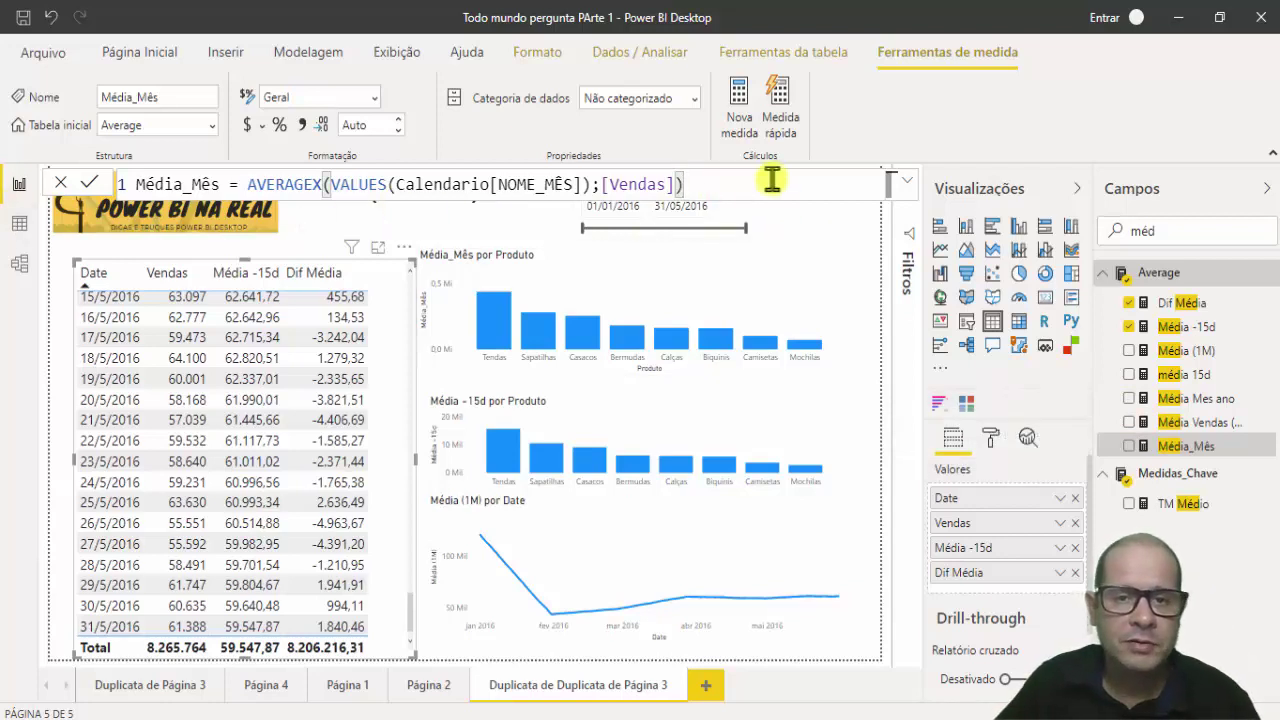
{"action": "left_click", "coordinate": [583, 184]}
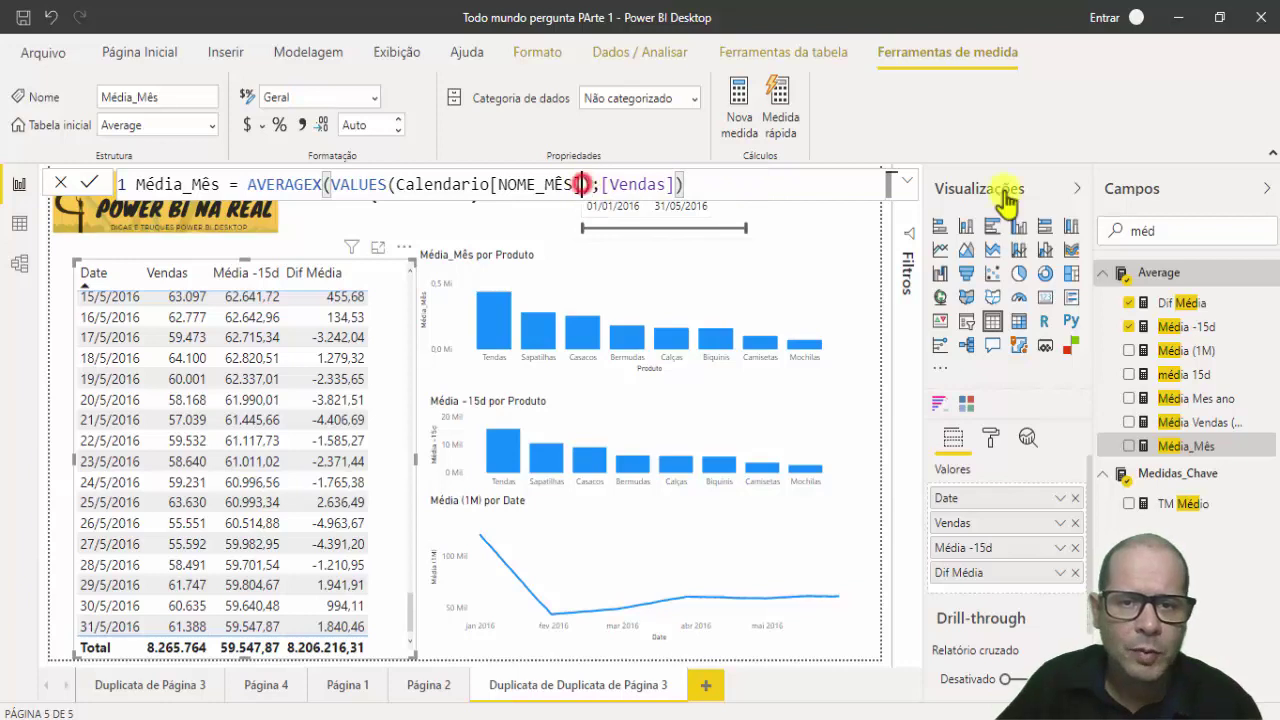
{"action": "key", "text": "BackSpace"}
{"action": "key", "text": "BackSpace"}
{"action": "key", "text": "BackSpace"}
{"action": "key", "text": "BackSpace"}
{"action": "key", "text": "BackSpace"}
{"action": "key", "text": "BackSpace"}
{"action": "key", "text": "BackSpace"}
{"action": "key", "text": "BackSpace"}
{"action": "key", "text": "BackSpace"}
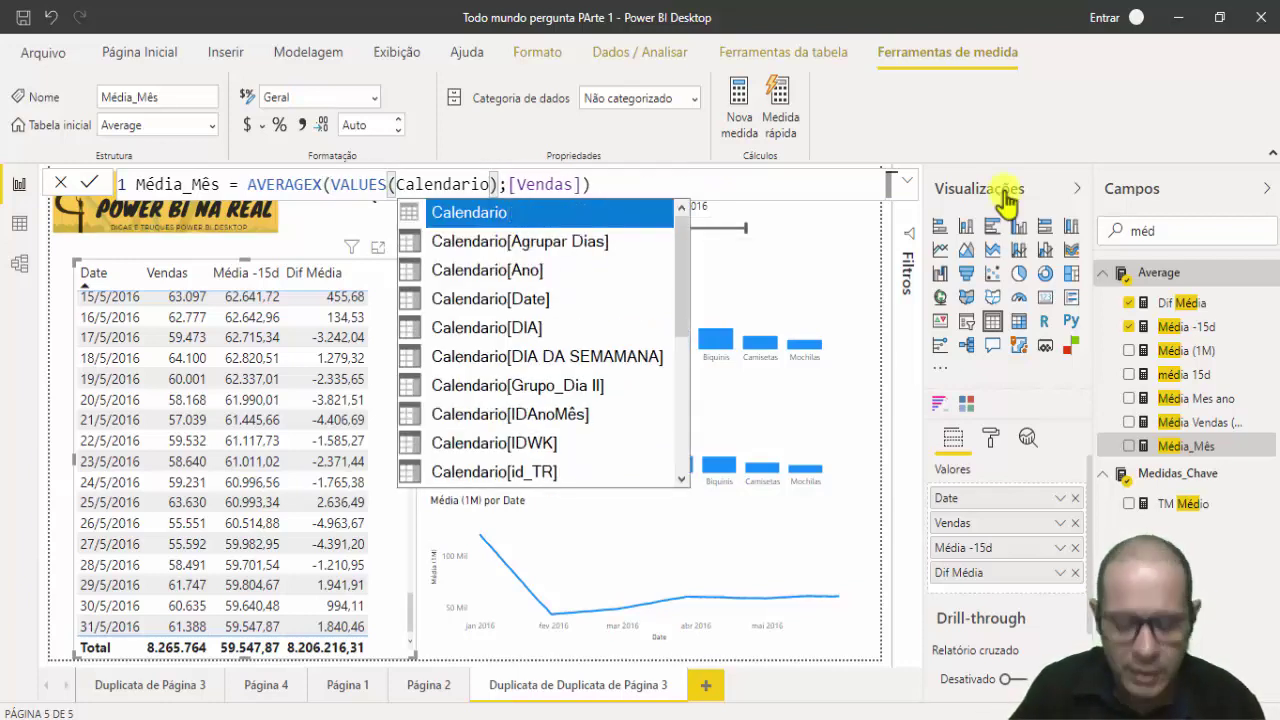
{"action": "type", "text": "["}
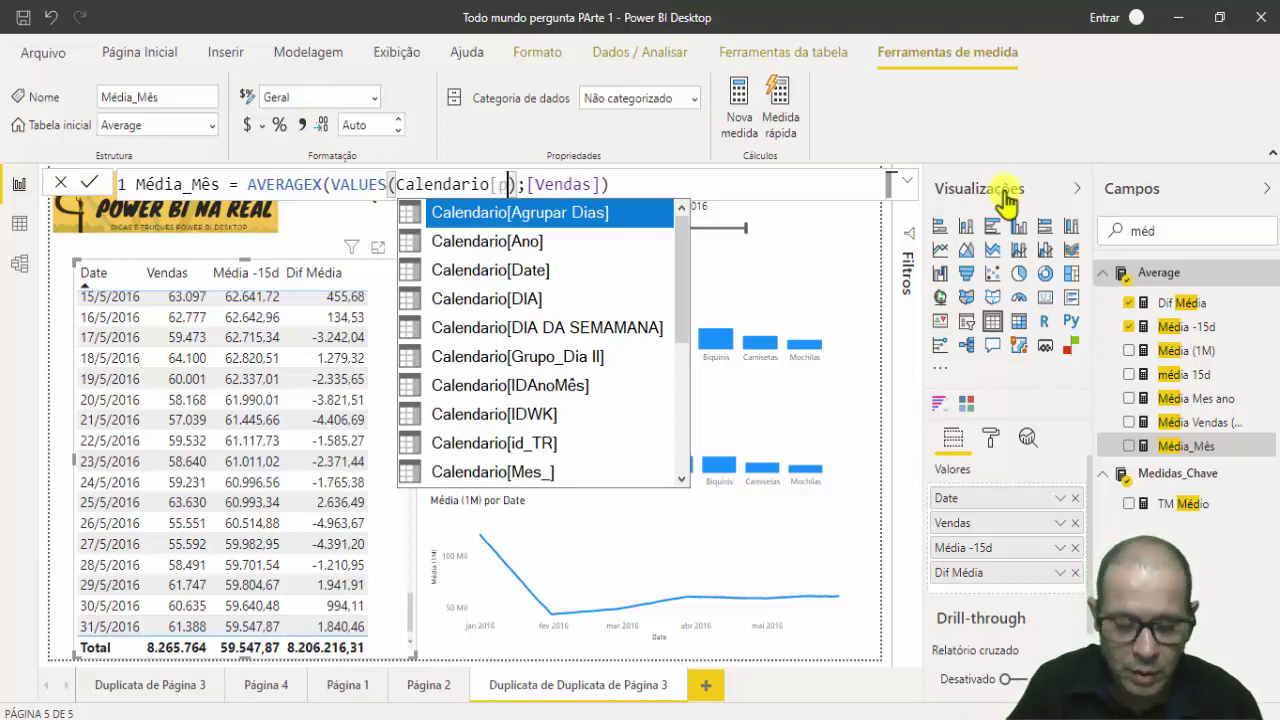
{"action": "type", "text": "pr"}
{"action": "key", "text": "BackSpace"}
{"action": "key", "text": "BackSpace"}
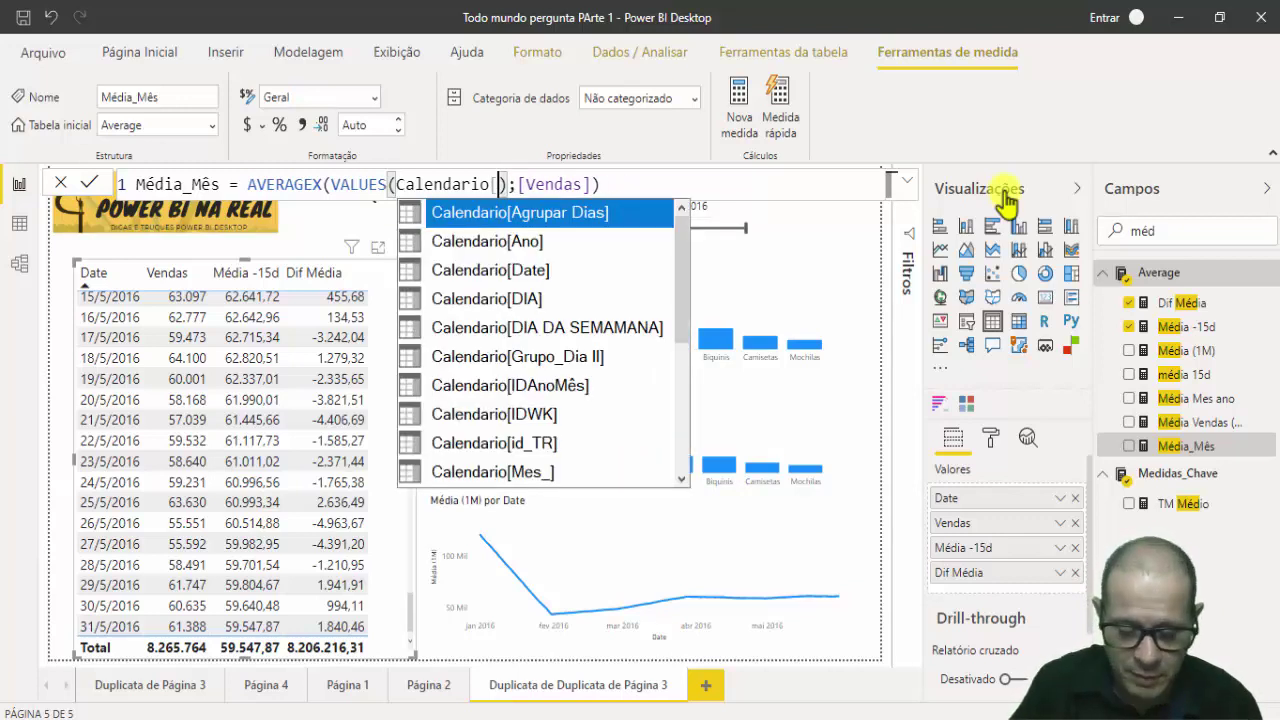
{"action": "type", "text": "pr"}
{"action": "key", "text": "BackSpace"}
{"action": "key", "text": "BackSpace"}
{"action": "key", "text": "BackSpace"}
{"action": "key", "text": "BackSpace"}
{"action": "key", "text": "BackSpace"}
{"action": "key", "text": "BackSpace"}
{"action": "key", "text": "BackSpace"}
{"action": "key", "text": "BackSpace"}
{"action": "key", "text": "BackSpace"}
{"action": "key", "text": "BackSpace"}
{"action": "key", "text": "BackSpace"}
{"action": "key", "text": "BackSpace"}
{"action": "key", "text": "BackSpace"}
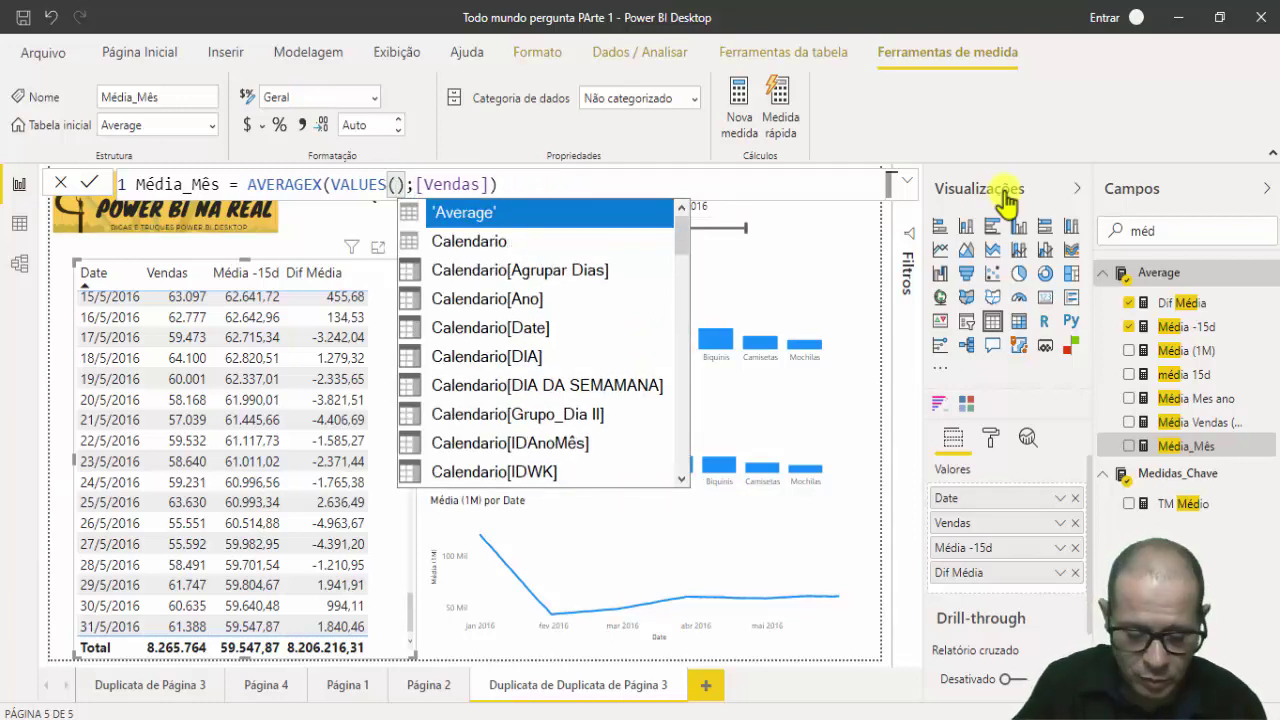
{"action": "type", "text": "pro"}
{"action": "key", "text": "Down"}
{"action": "key", "text": "Down"}
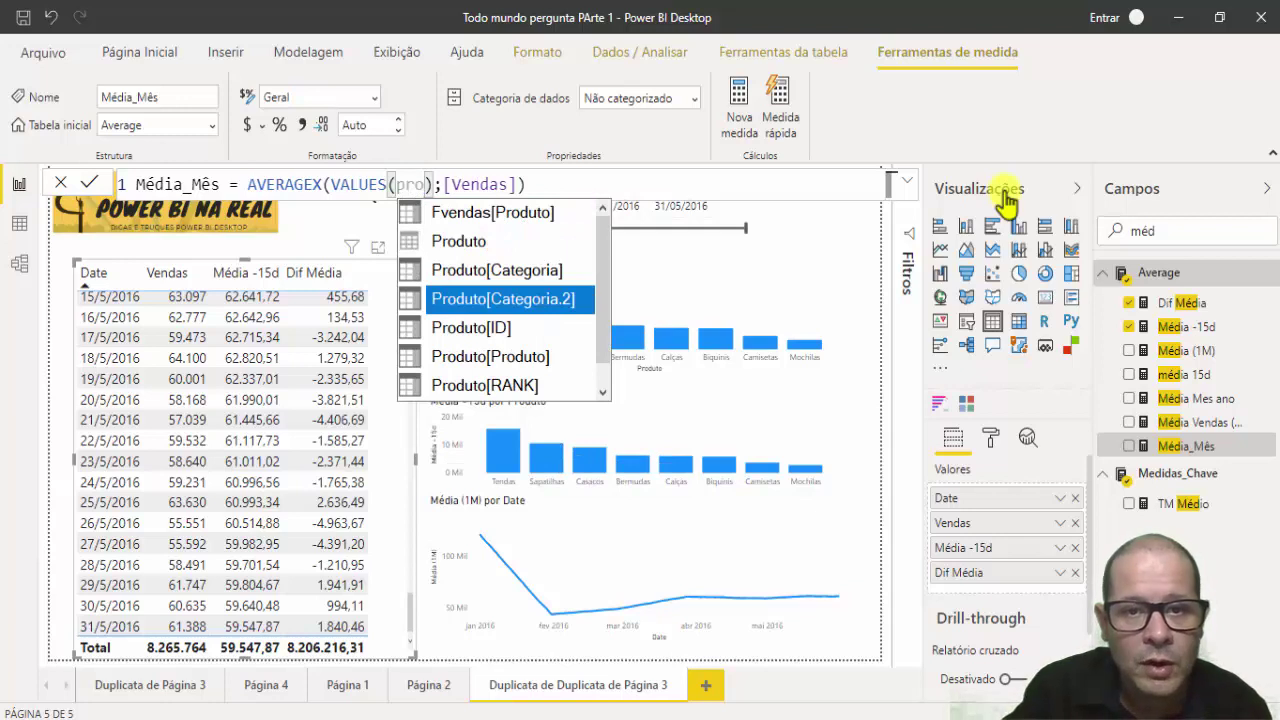
{"action": "key", "text": "Up"}
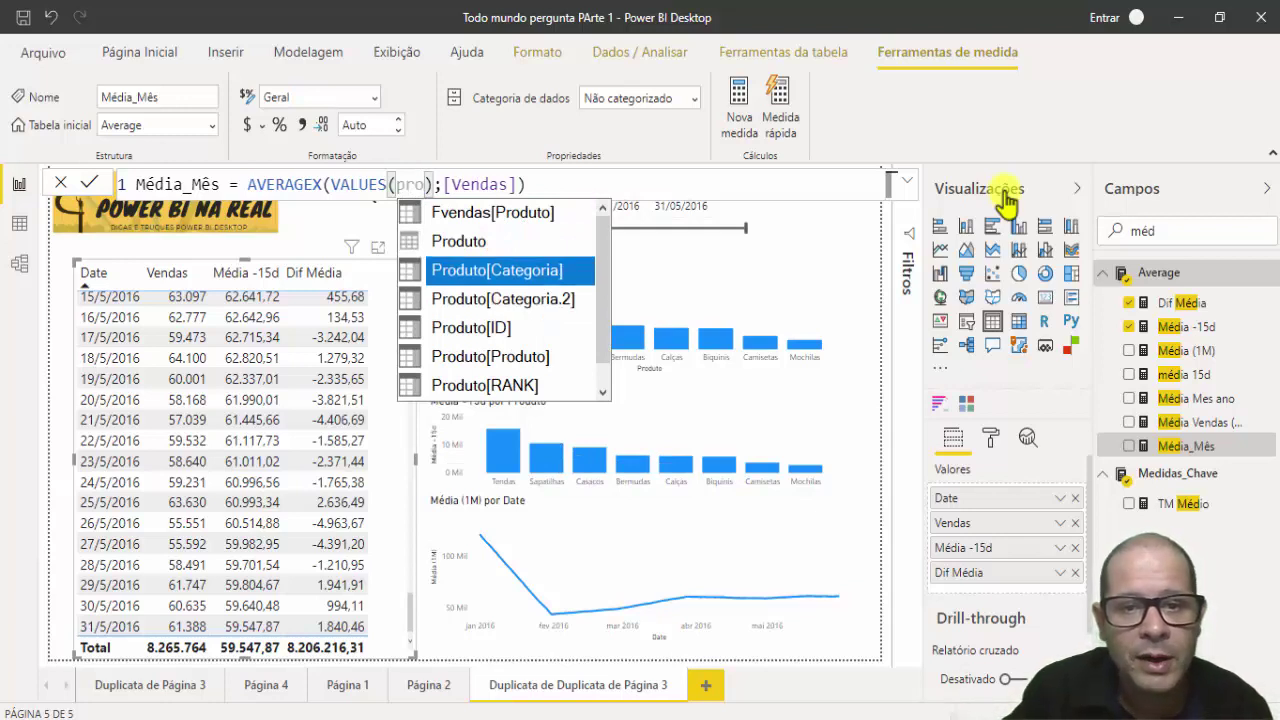
{"action": "key", "text": "Down"}
{"action": "key", "text": "Down"}
{"action": "key", "text": "Down"}
{"action": "key", "text": "Tab"}
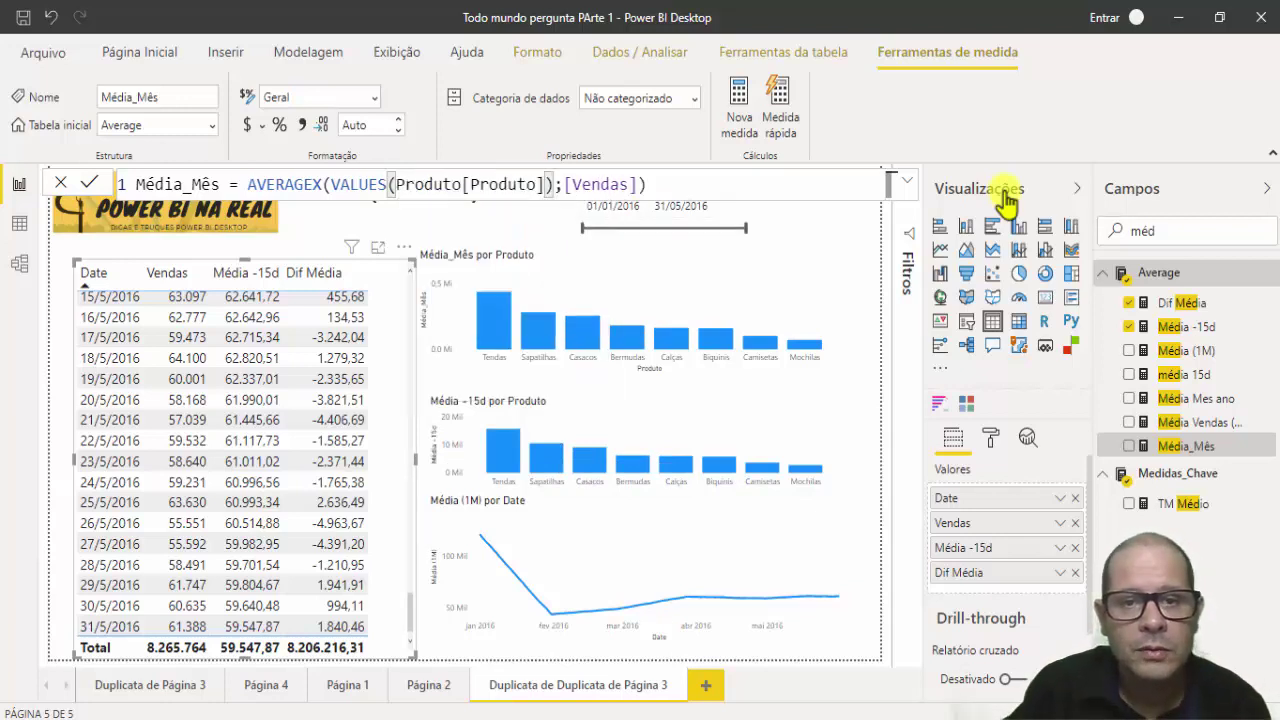
{"action": "key", "text": "Right"}
{"action": "key", "text": "Right"}
{"action": "key", "text": "Right"}
{"action": "key", "text": "Right"}
{"action": "key", "text": "Right"}
{"action": "key", "text": "Right"}
{"action": "key", "text": "Right"}
{"action": "key", "text": "Right"}
{"action": "key", "text": "Right"}
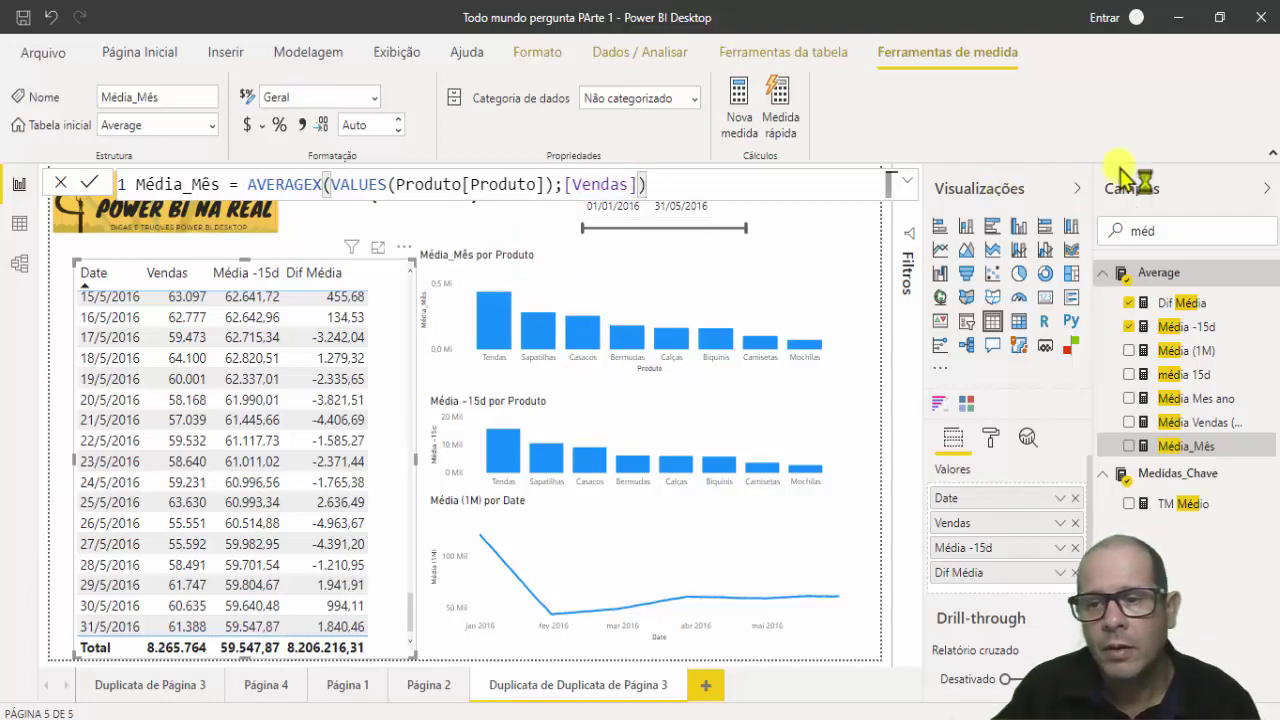
- Check the Média_Mês formula against the Tendas bar in the Média_Mês por Produto chart
{"action": "left_click", "coordinate": [1186, 448]}
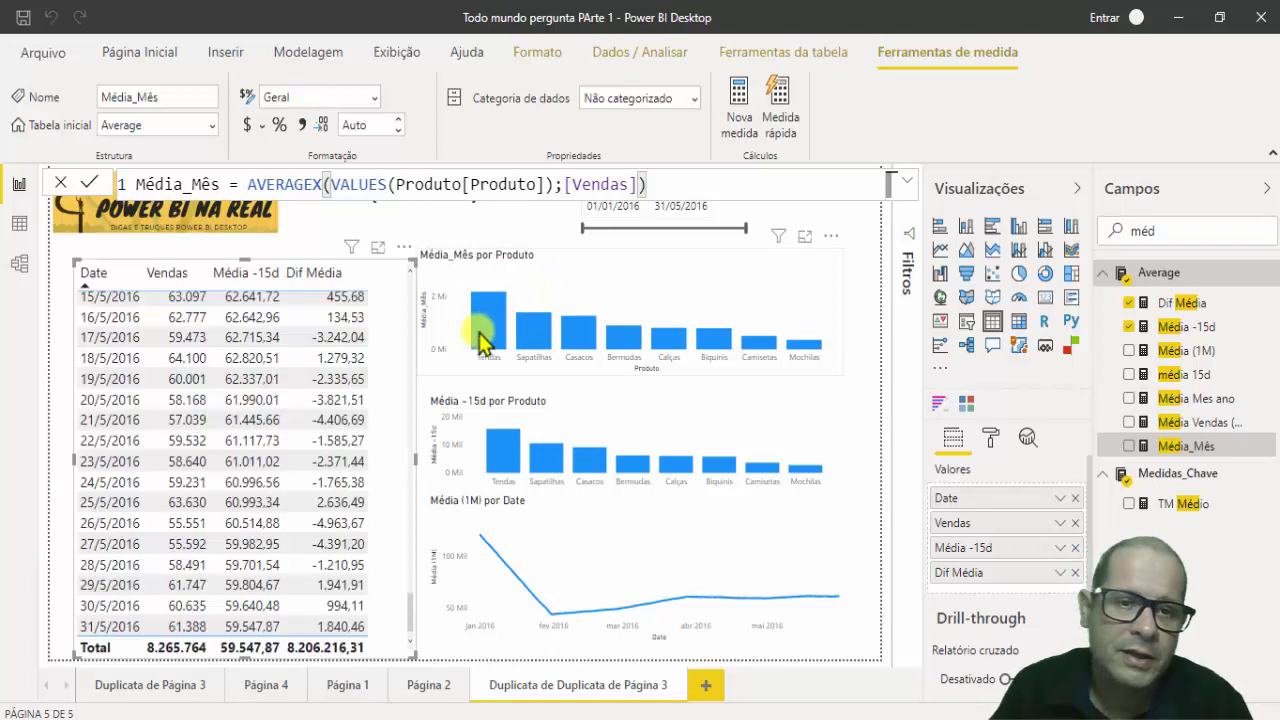
{"action": "mouse_move", "coordinate": [482, 325]}
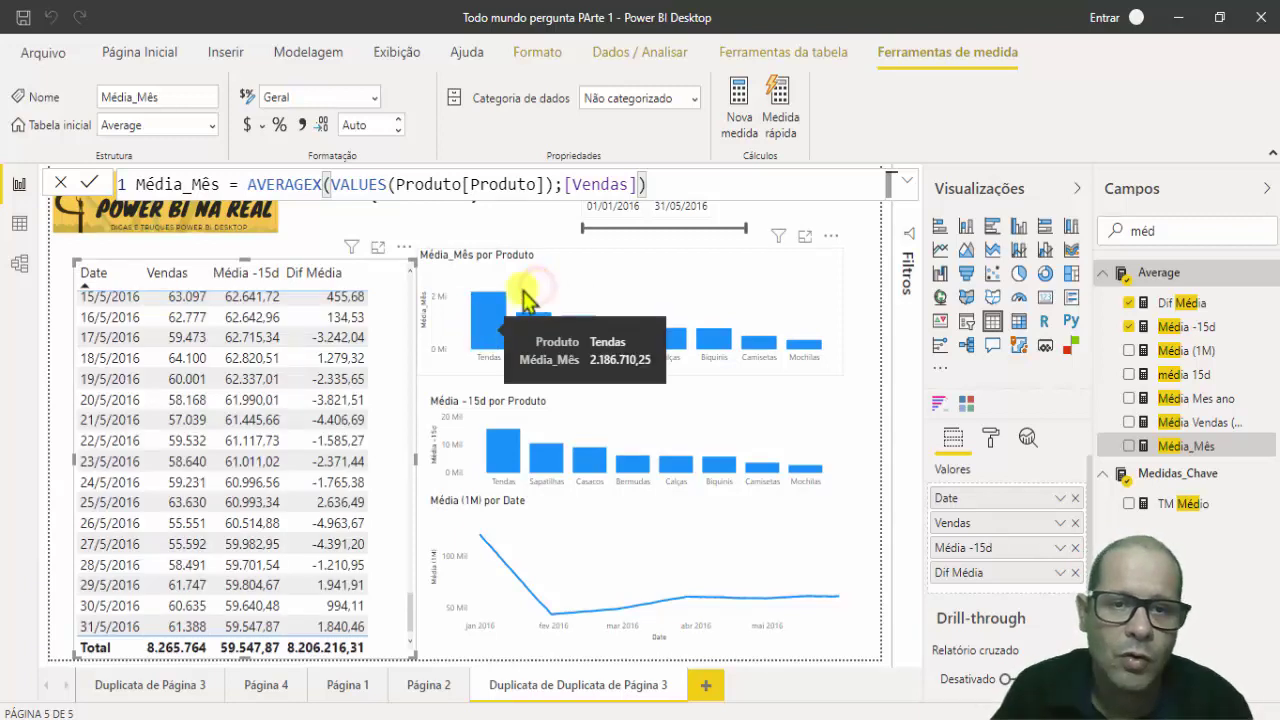
{"action": "left_click", "coordinate": [491, 318]}
{"action": "mouse_move", "coordinate": [490, 325]}
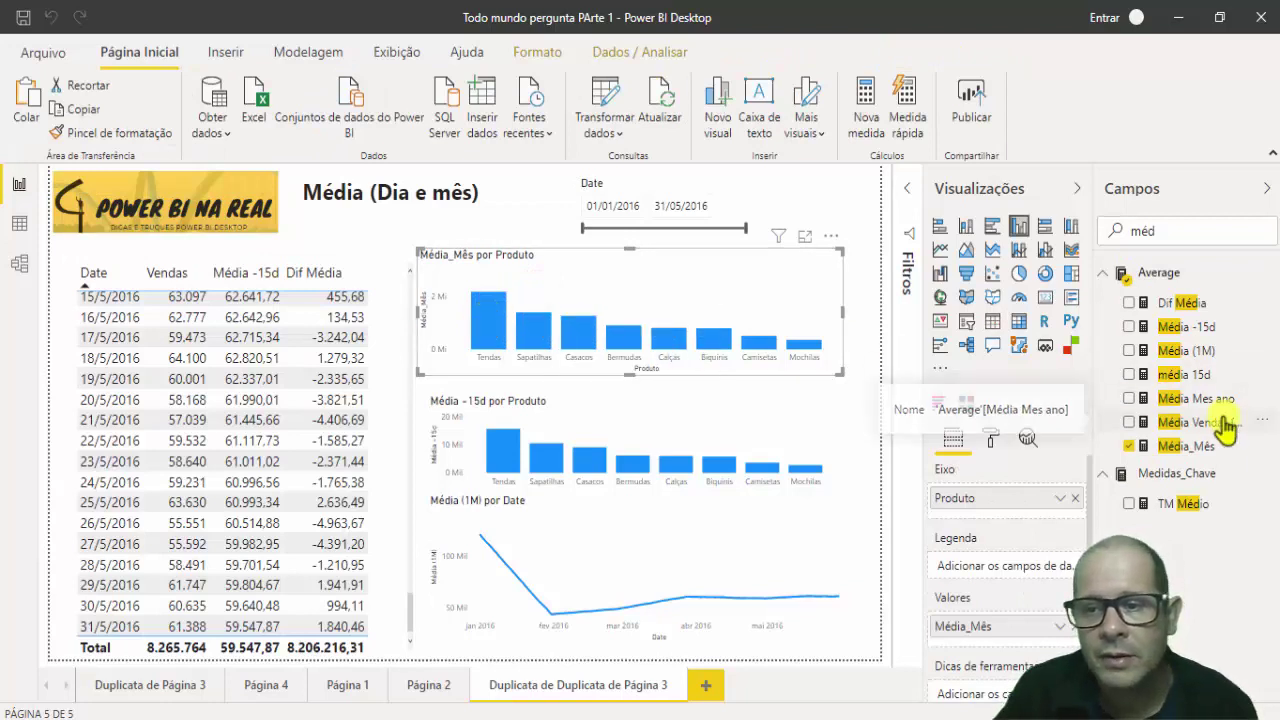
- Replace Produto[Produto] with Calendario[Date] inside VALUES in the Média_Mês measure formula
{"action": "left_click", "coordinate": [1185, 447]}
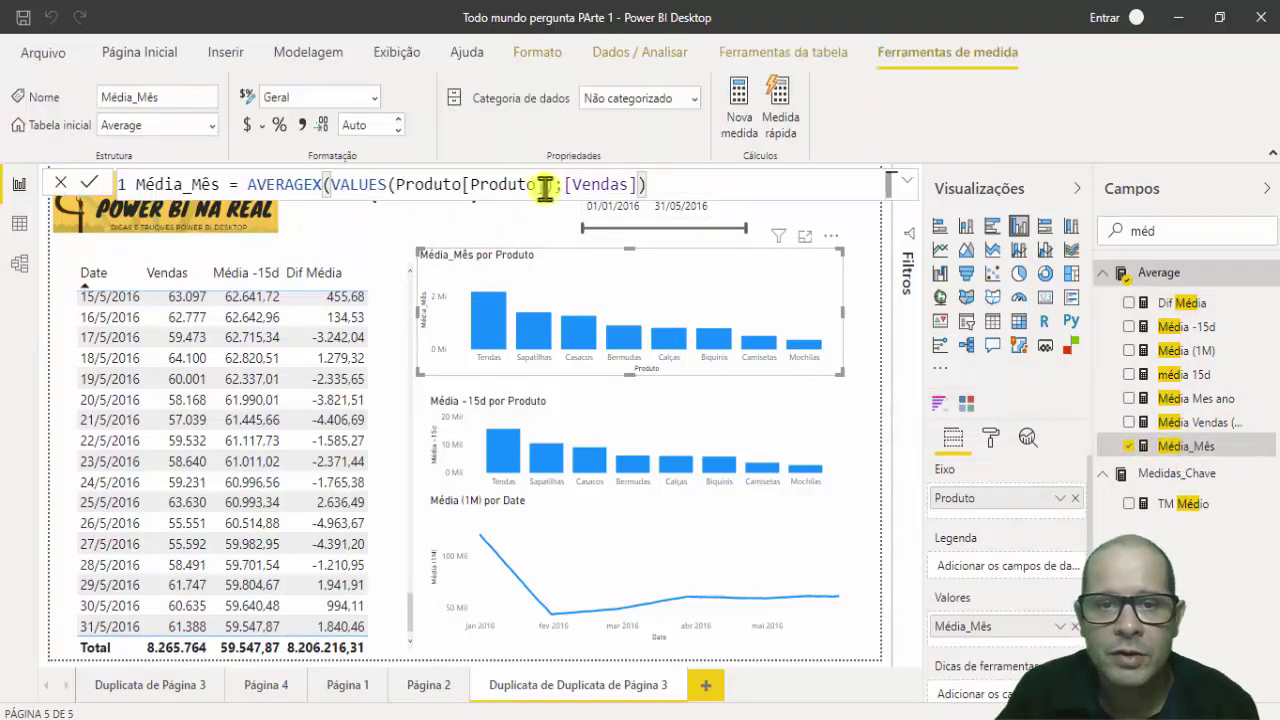
{"action": "left_click", "coordinate": [541, 185]}
{"action": "key", "text": "BackSpace"}
{"action": "key", "text": "BackSpace"}
{"action": "key", "text": "BackSpace"}
{"action": "key", "text": "BackSpace"}
{"action": "key", "text": "BackSpace"}
{"action": "key", "text": "BackSpace"}
{"action": "key", "text": "BackSpace"}
{"action": "key", "text": "BackSpace"}
{"action": "key", "text": "BackSpace"}
{"action": "key", "text": "BackSpace"}
{"action": "key", "text": "BackSpace"}
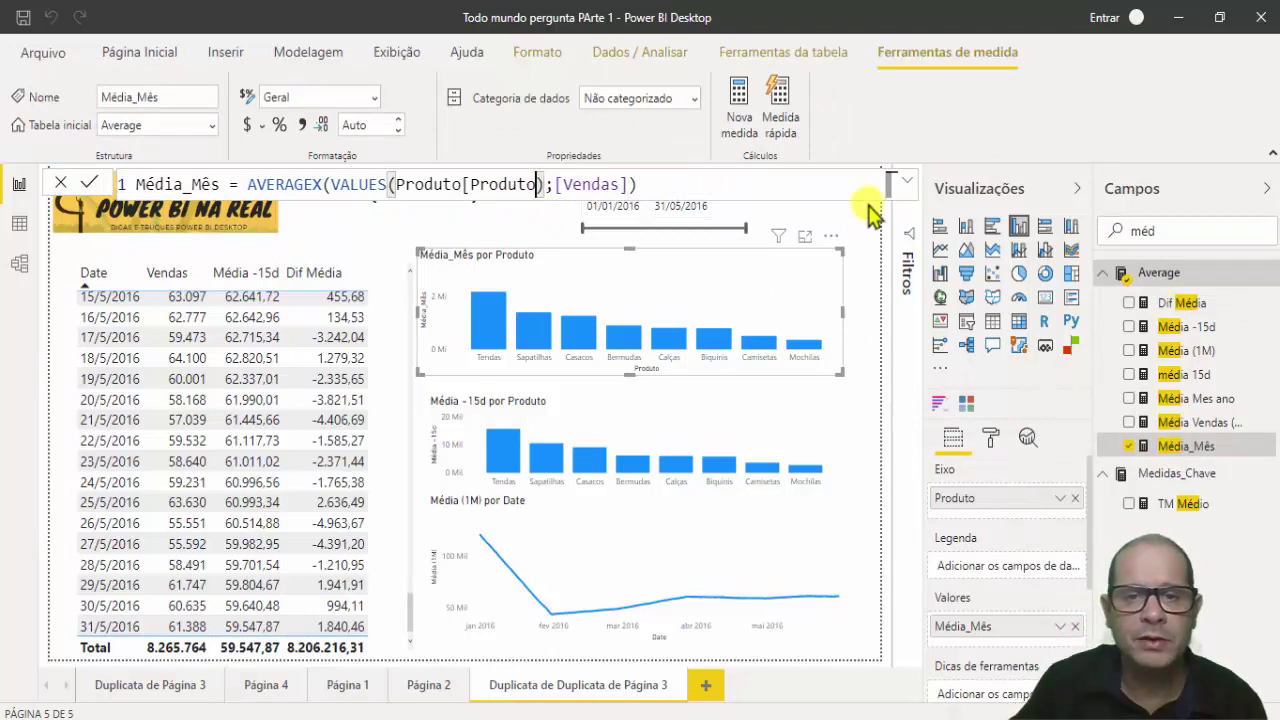
{"action": "key", "text": "BackSpace"}
{"action": "key", "text": "BackSpace"}
{"action": "key", "text": "BackSpace"}
{"action": "key", "text": "BackSpace"}
{"action": "key", "text": "BackSpace"}
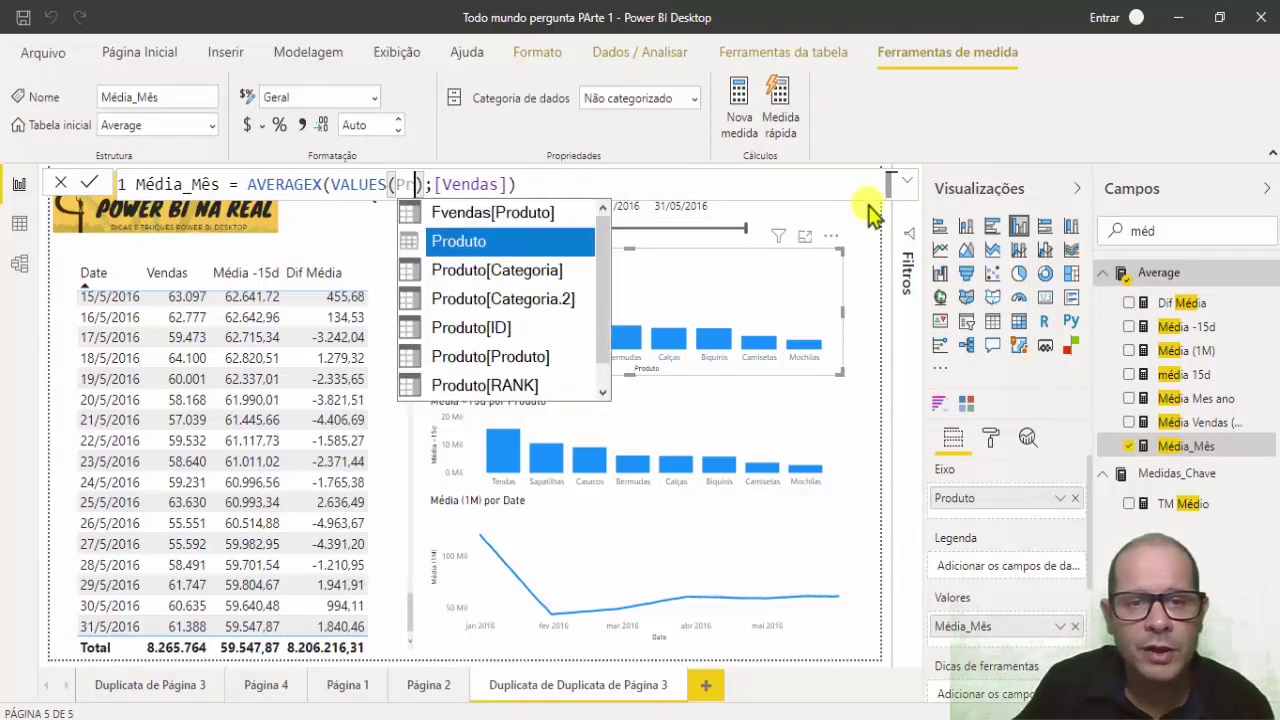
{"action": "type", "text": "calenda"}
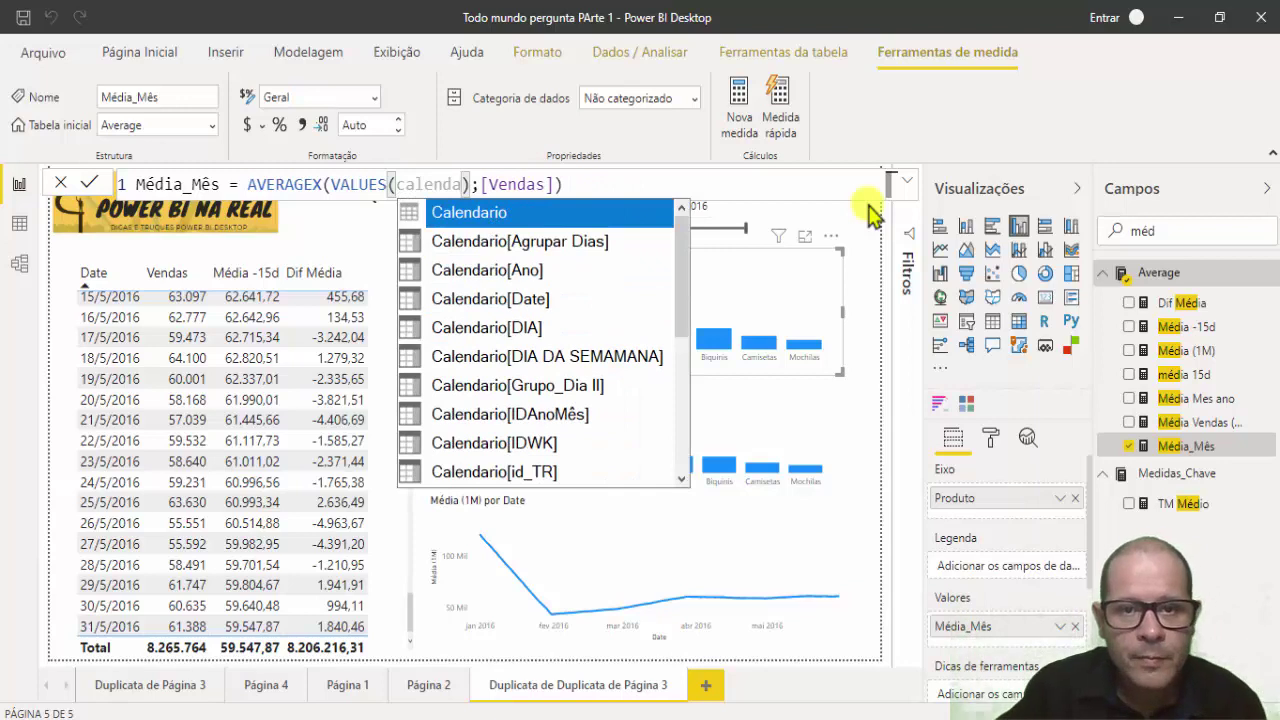
{"action": "key", "text": "Down"}
{"action": "key", "text": "Down"}
{"action": "key", "text": "Down"}
{"action": "key", "text": "Down"}
{"action": "key", "text": "Up"}
{"action": "key", "text": "Tab"}
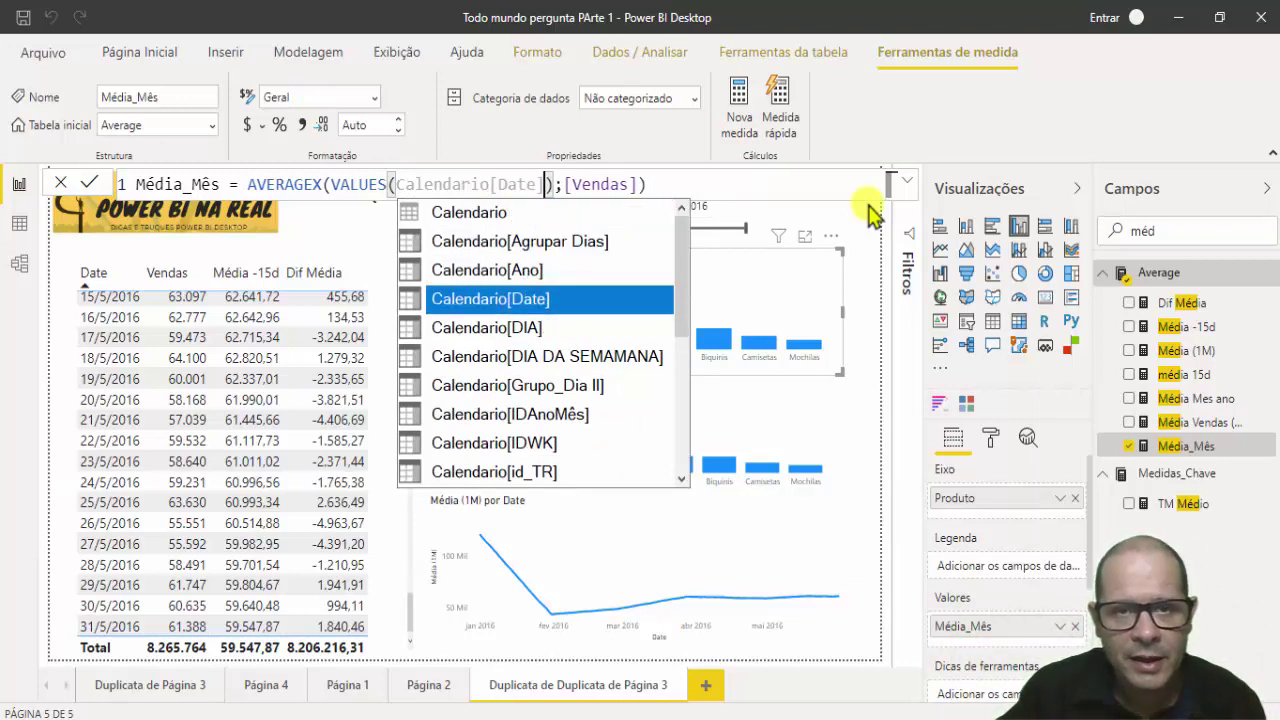
{"action": "key", "text": "Right"}
{"action": "key", "text": "Right"}
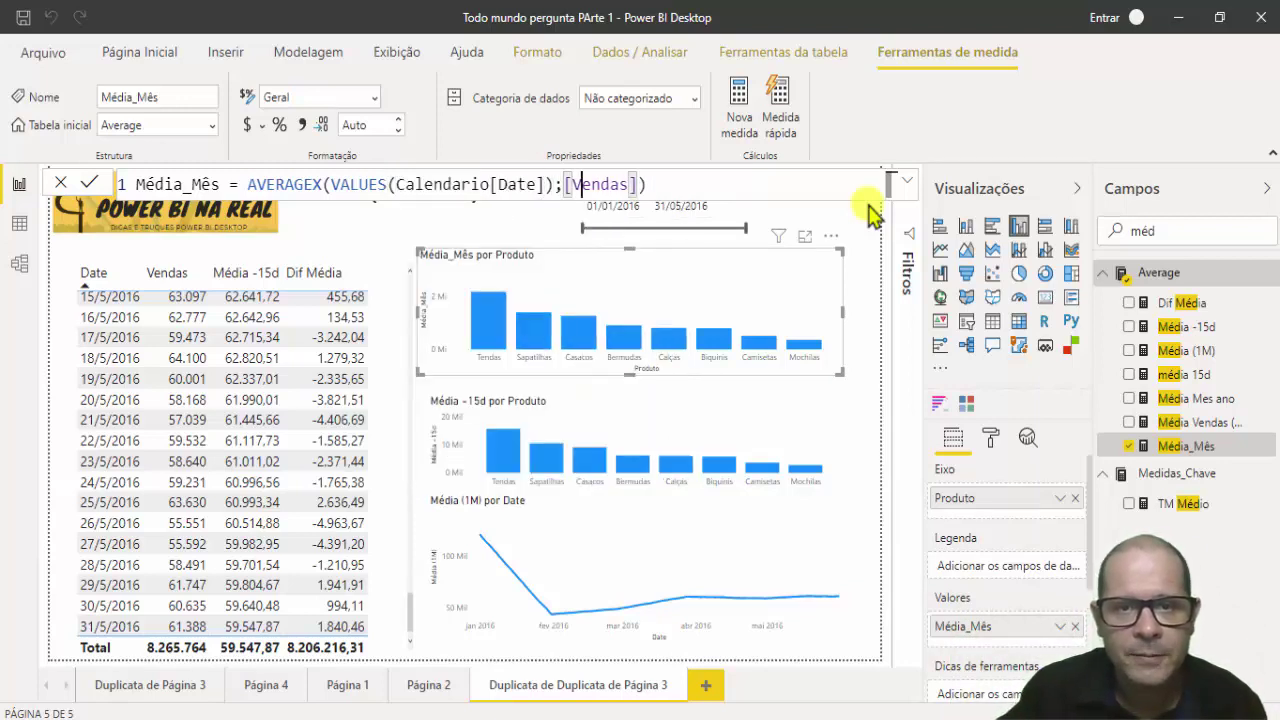
- Change the VALUES column in the Média_Mês formula to Calendario[NOME_MÊS] and commit the formula
{"action": "key", "text": "Left"}
{"action": "key", "text": "BackSpace"}
{"action": "key", "text": "BackSpace"}
{"action": "key", "text": "BackSpace"}
{"action": "key", "text": "BackSpace"}
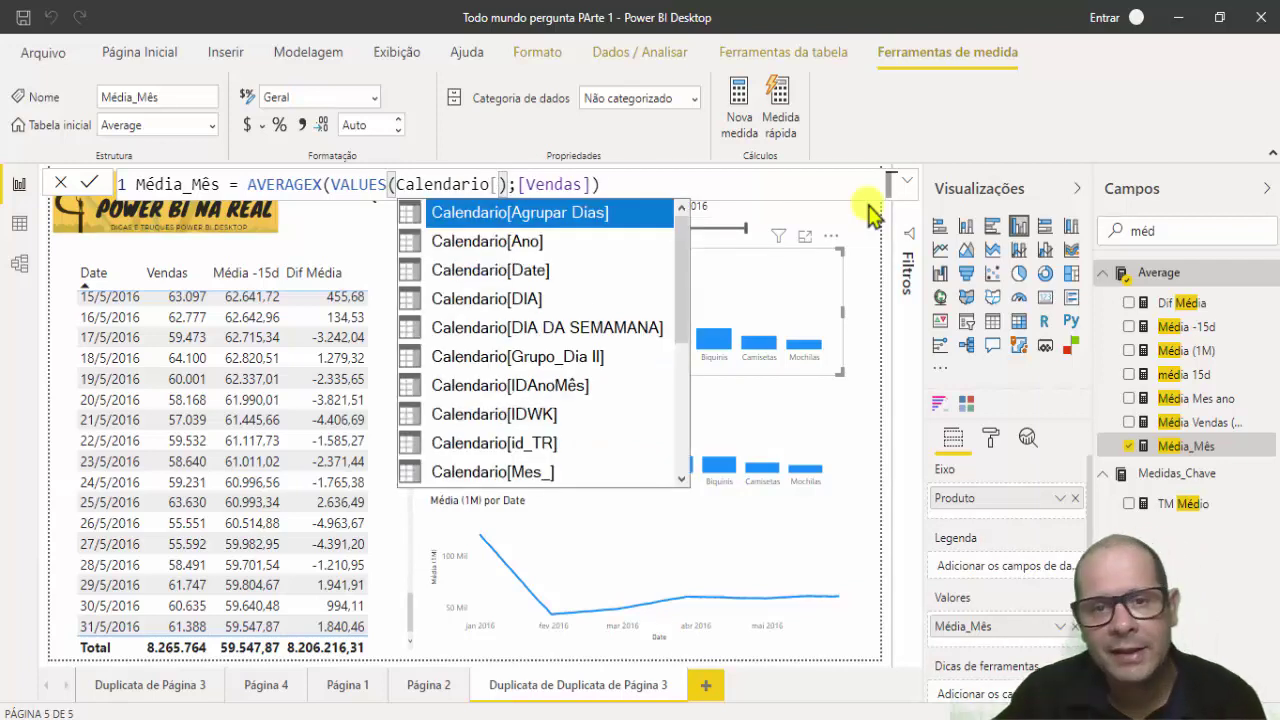
{"action": "key", "text": "Down"}
{"action": "key", "text": "Down"}
{"action": "key", "text": "Down"}
{"action": "key", "text": "Down"}
{"action": "key", "text": "Down"}
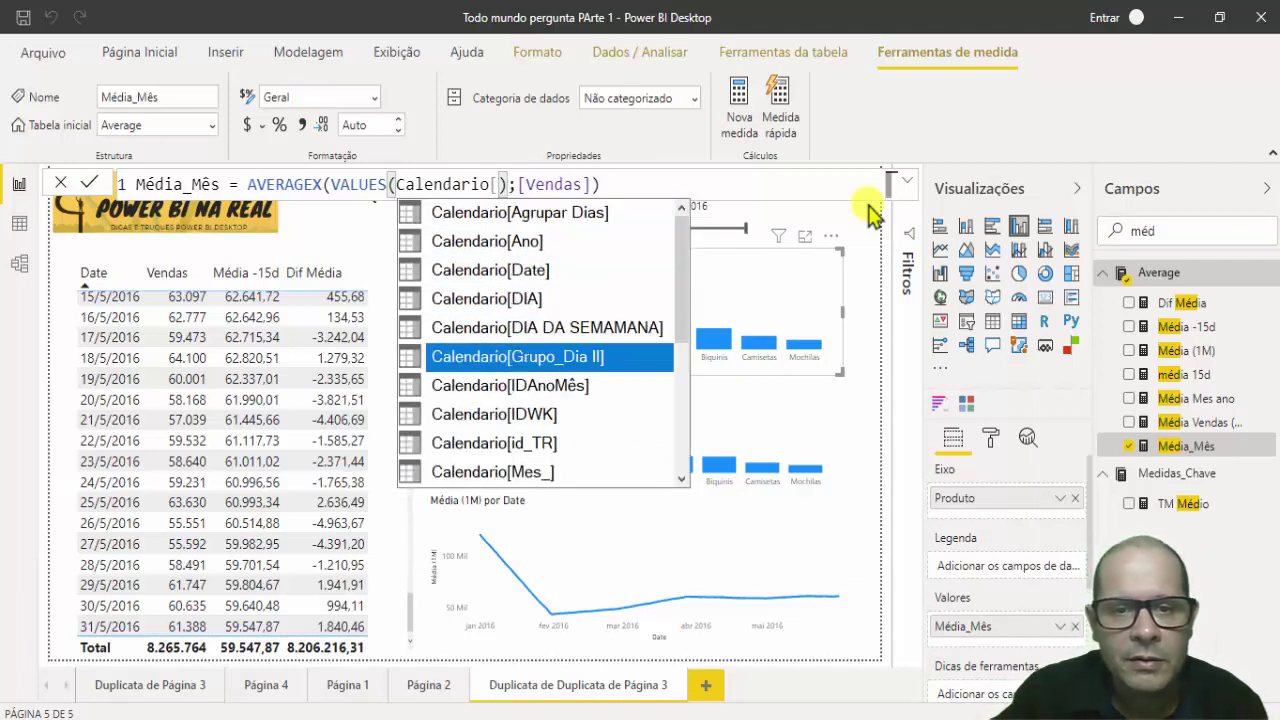
{"action": "key", "text": "Down"}
{"action": "key", "text": "Down"}
{"action": "key", "text": "Down"}
{"action": "key", "text": "Down"}
{"action": "key", "text": "Down"}
{"action": "key", "text": "Down"}
{"action": "key", "text": "Down"}
{"action": "key", "text": "Down"}
{"action": "key", "text": "Down"}
{"action": "key", "text": "Down"}
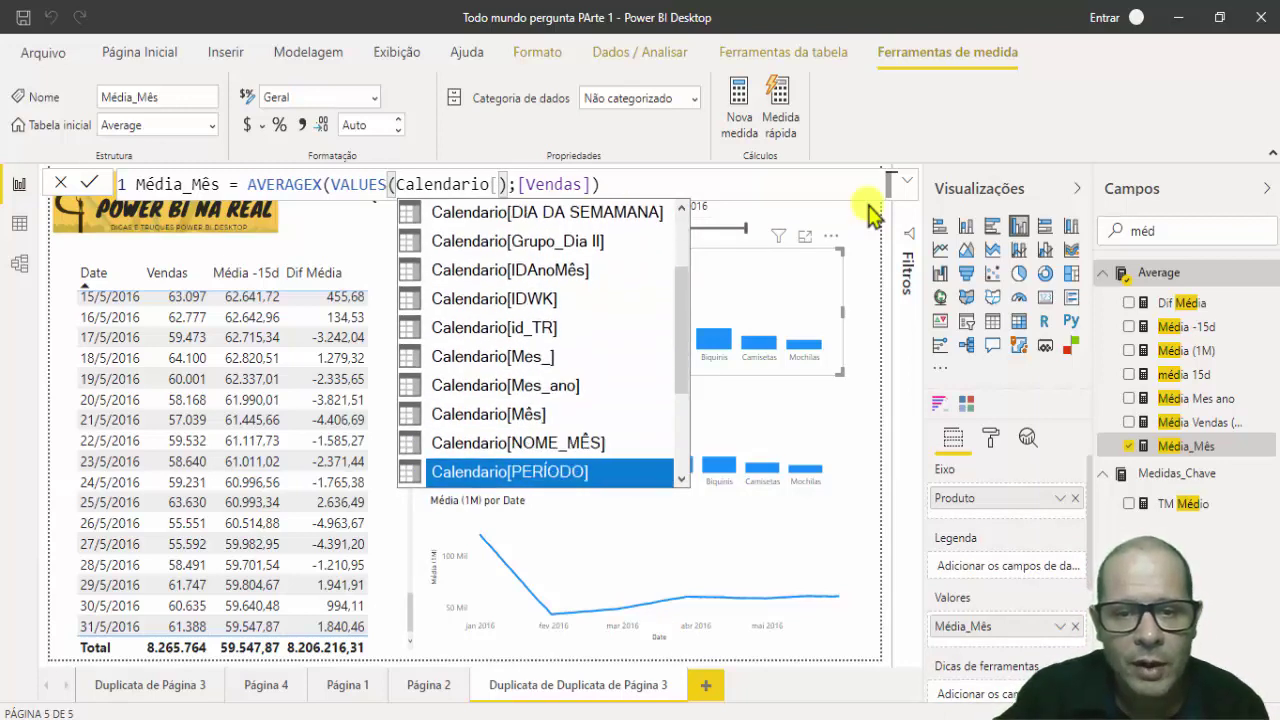
{"action": "key", "text": "Up"}
{"action": "key", "text": "Up"}
{"action": "key", "text": "Up"}
{"action": "key", "text": "Tab"}
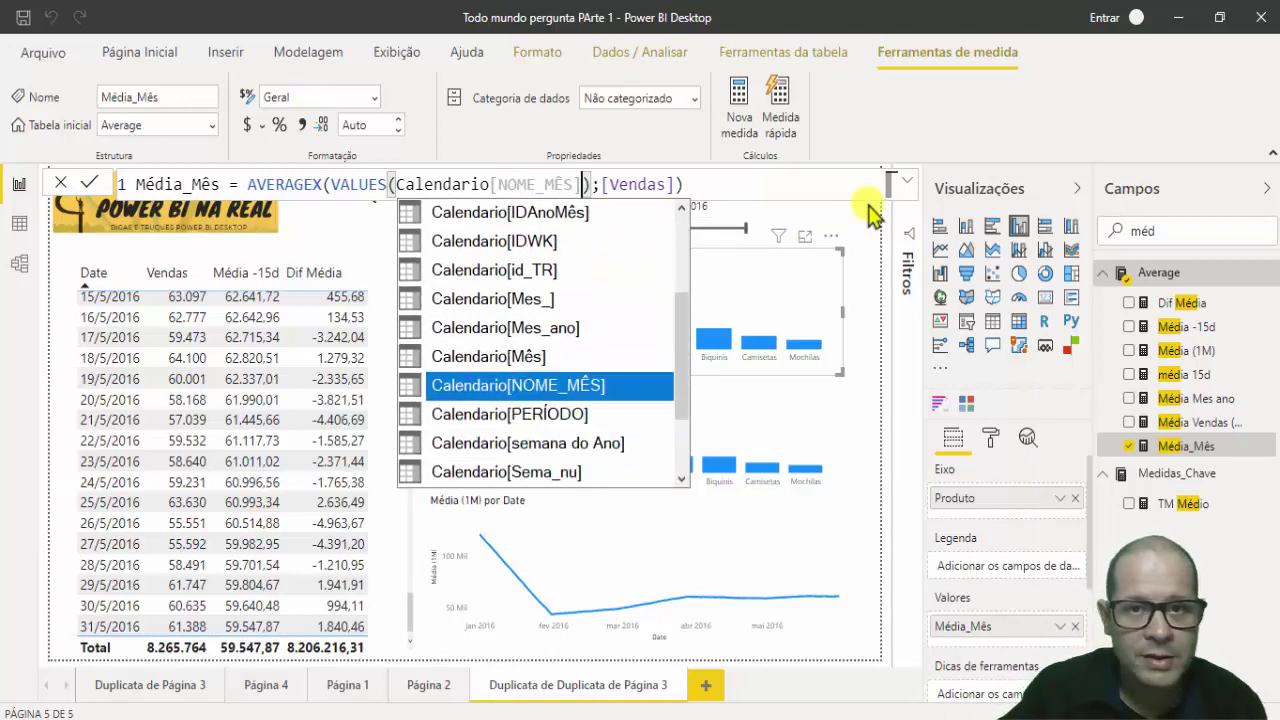
{"action": "key", "text": "Right"}
{"action": "key", "text": "Right"}
{"action": "key", "text": "Right"}
{"action": "key", "text": "Right"}
{"action": "key", "text": "Right"}
{"action": "key", "text": "Right"}
{"action": "key", "text": "Right"}
{"action": "key", "text": "Right"}
{"action": "key", "text": "Right"}
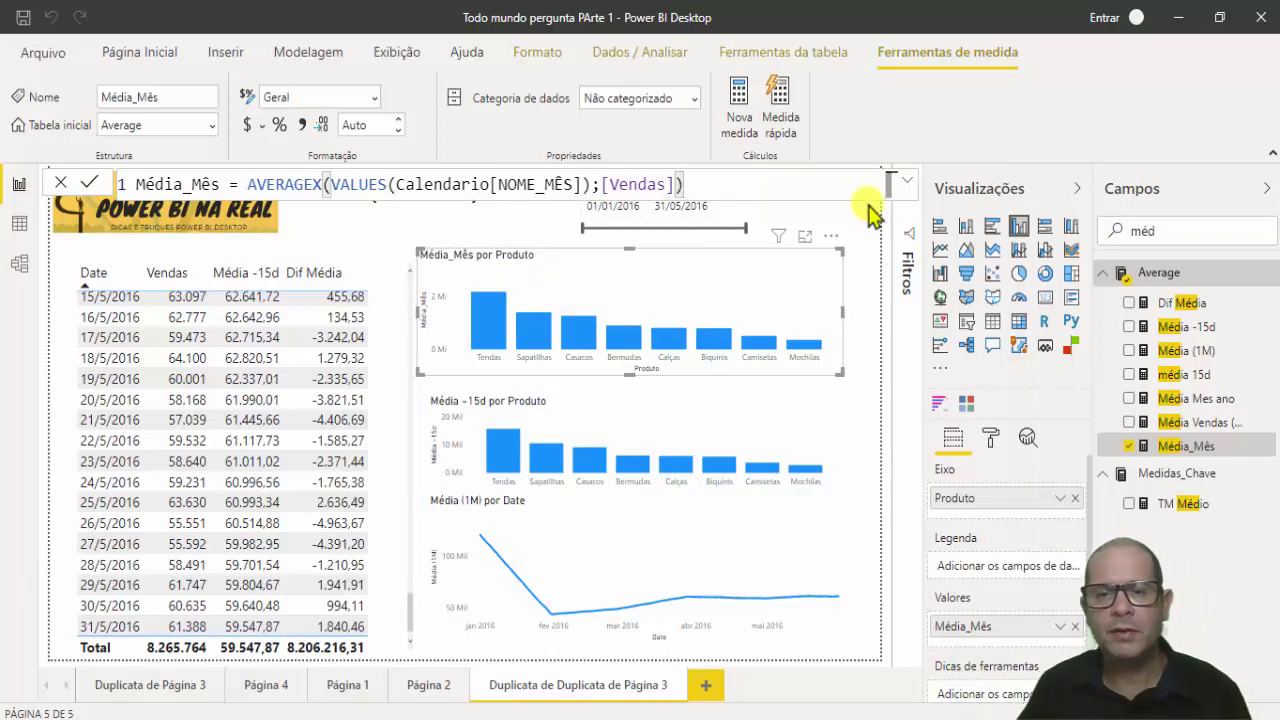
{"action": "key", "text": "Return"}
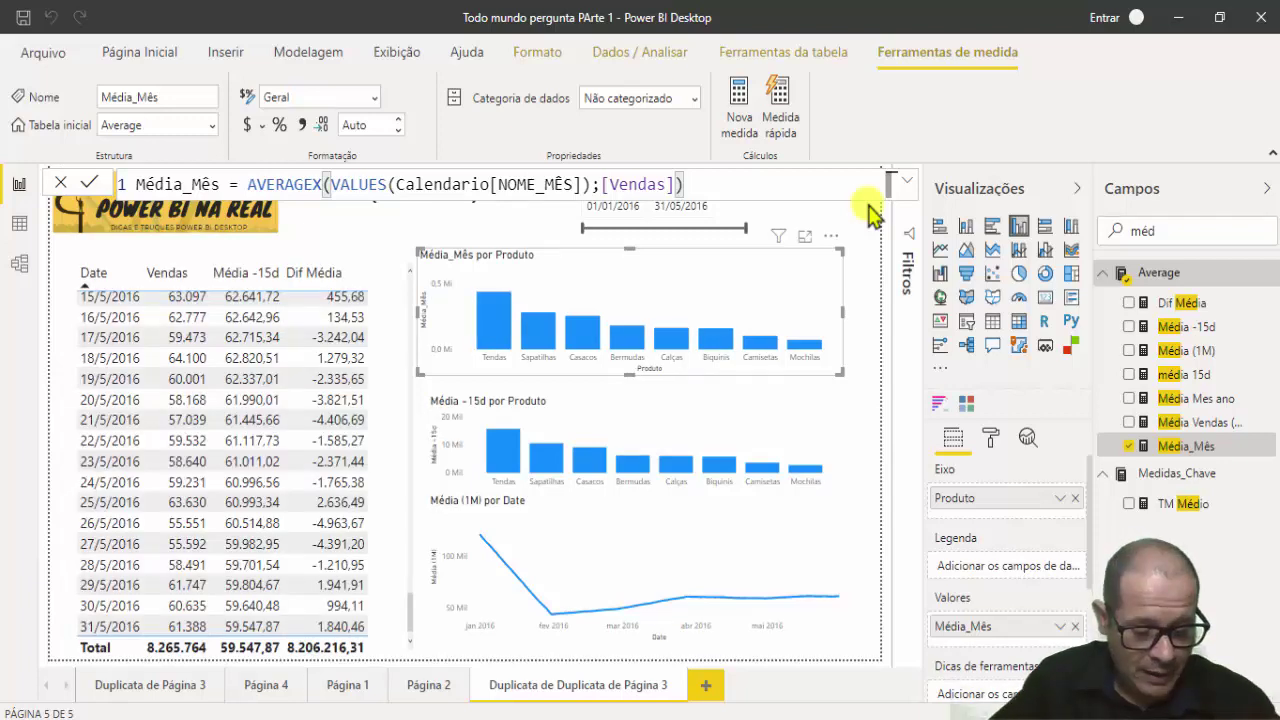
- Set the start of the Date slicer range to 15/02/2016, keeping 31/05/2016 as the end date
{"action": "mouse_move", "coordinate": [672, 228]}
{"action": "left_mouse_down"}
{"action": "mouse_move", "coordinate": [371, 441]}
{"action": "mouse_move", "coordinate": [360, 512]}
{"action": "left_mouse_up"}
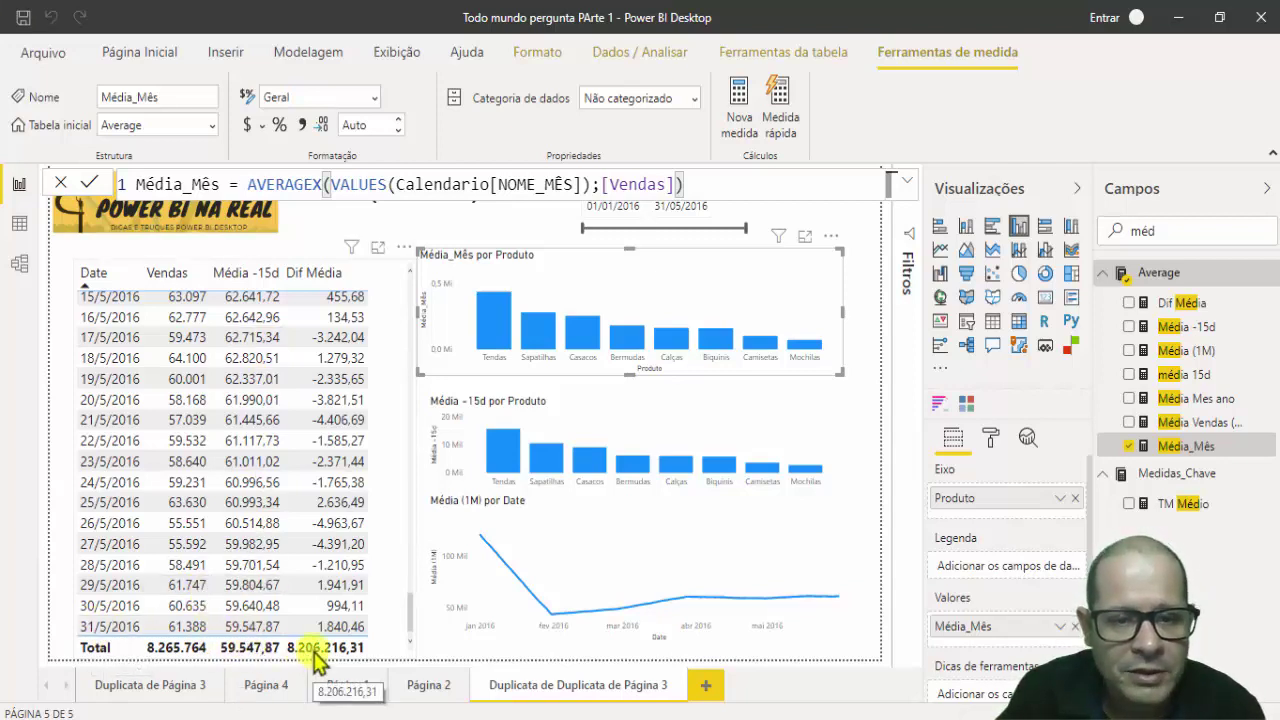
{"action": "scroll", "coordinate": [360, 600], "scroll_direction": "up", "scroll_amount": 1}
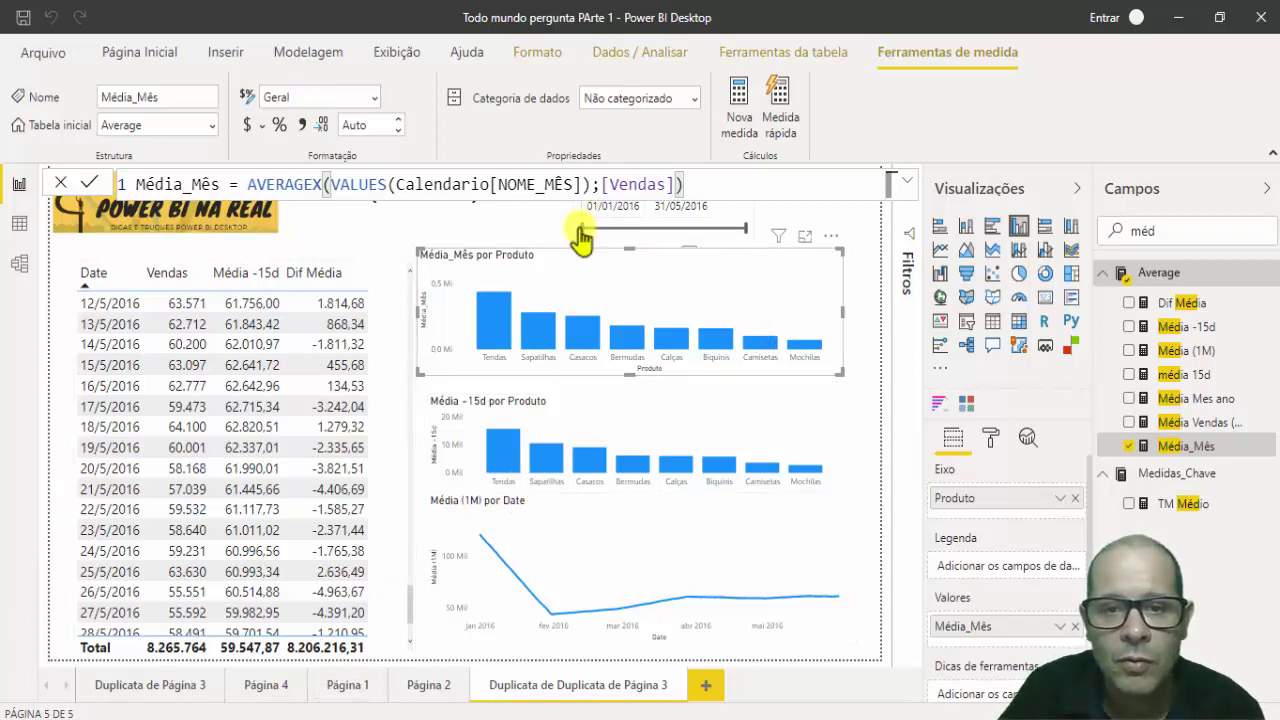
{"action": "left_click_drag", "start_coordinate": [585, 230], "coordinate": [608, 230]}
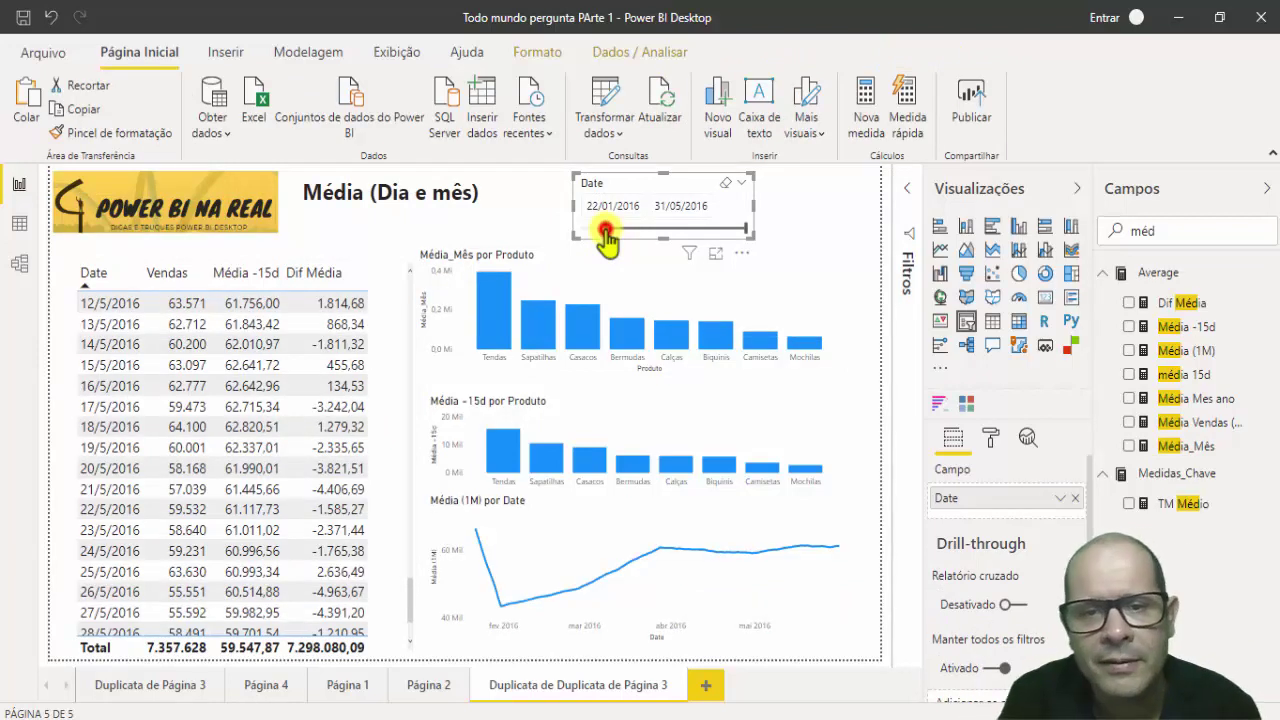
{"action": "left_click_drag", "start_coordinate": [607, 238], "coordinate": [632, 235]}
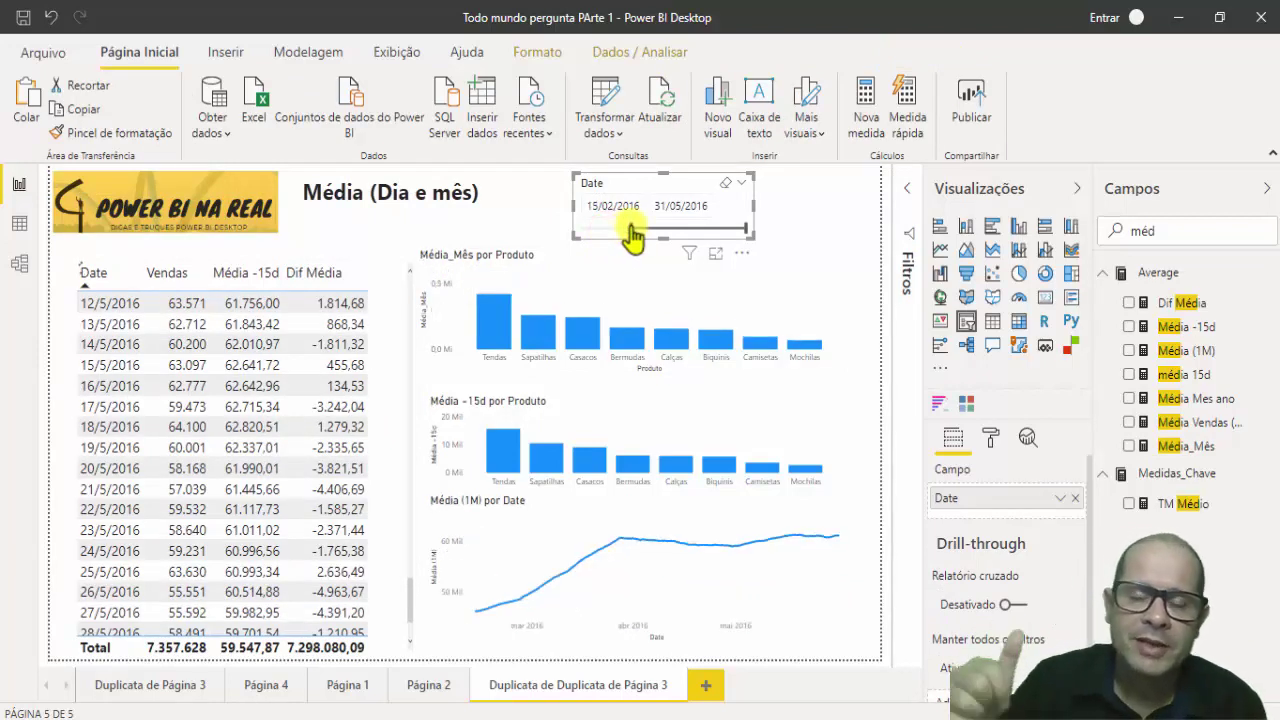